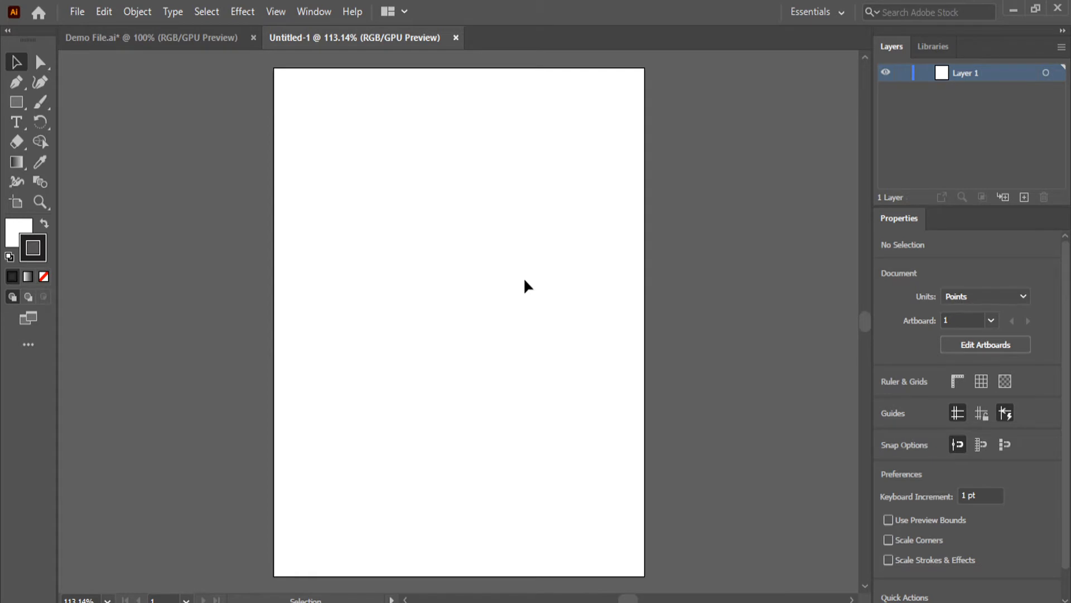
Start a new document from the Print Letter preset in landscape orientation, 792 x 612 pt
click(172, 38)
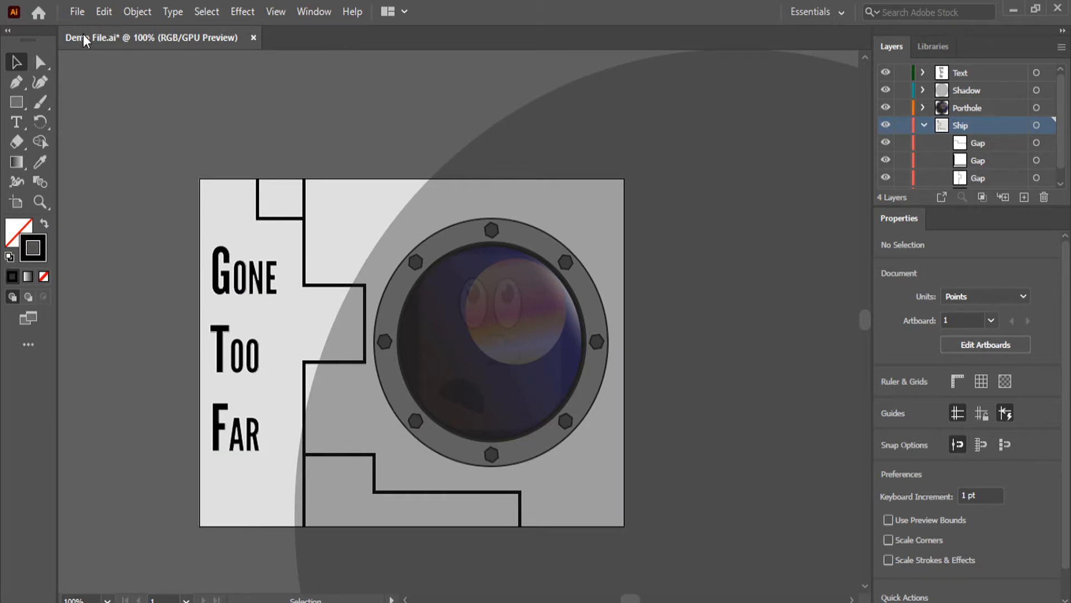
click(78, 17)
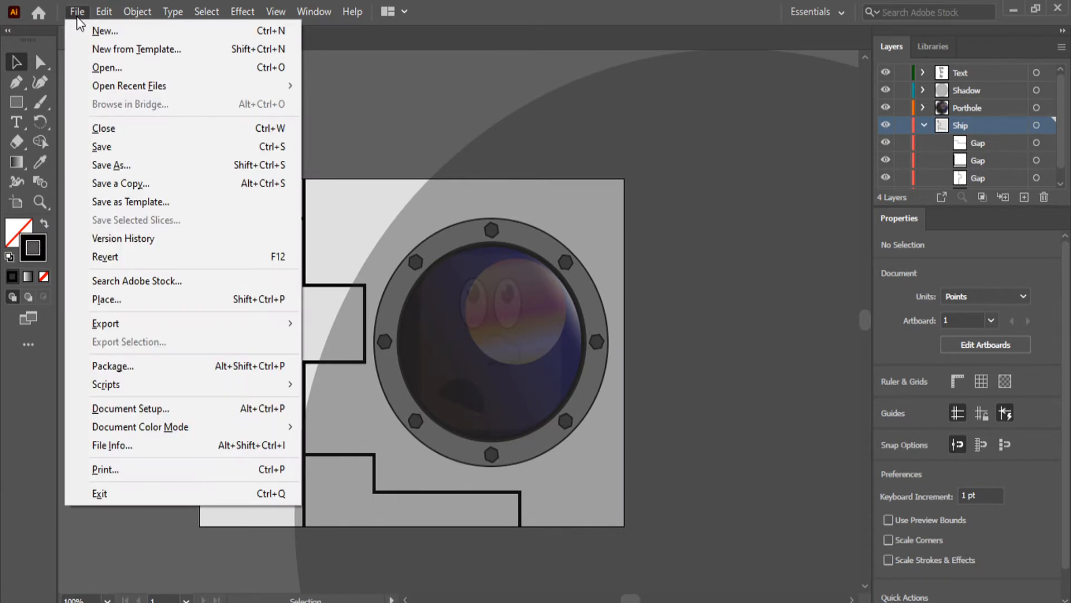
click(107, 33)
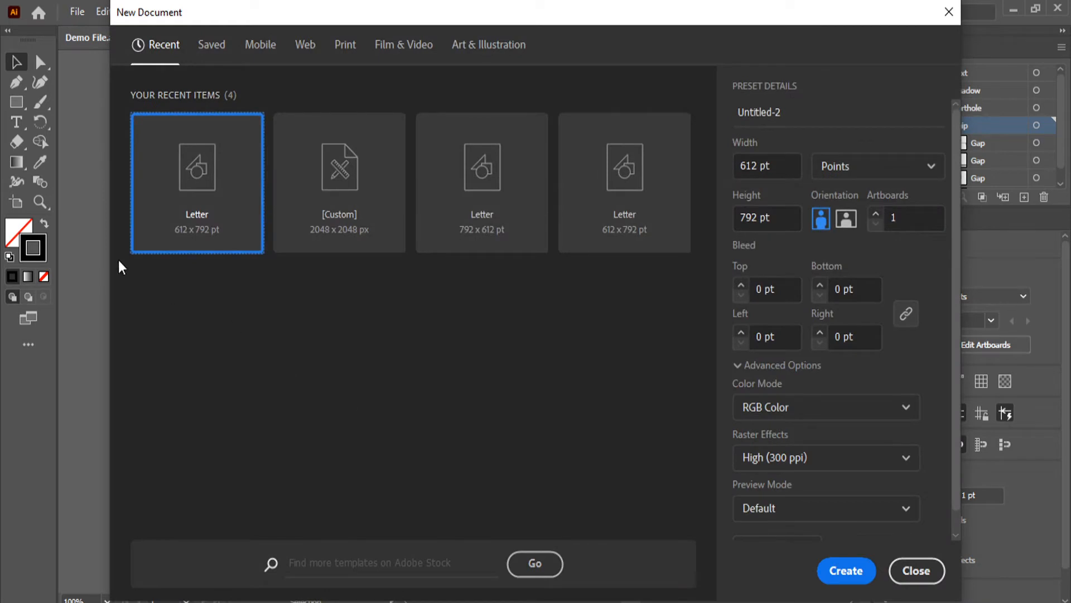
click(486, 175)
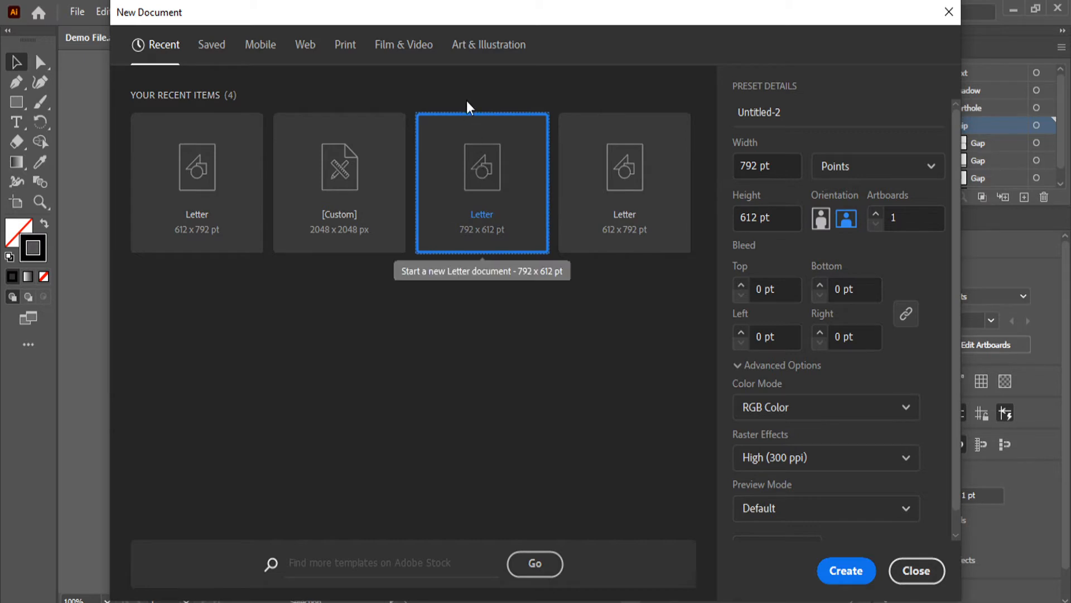
click(353, 48)
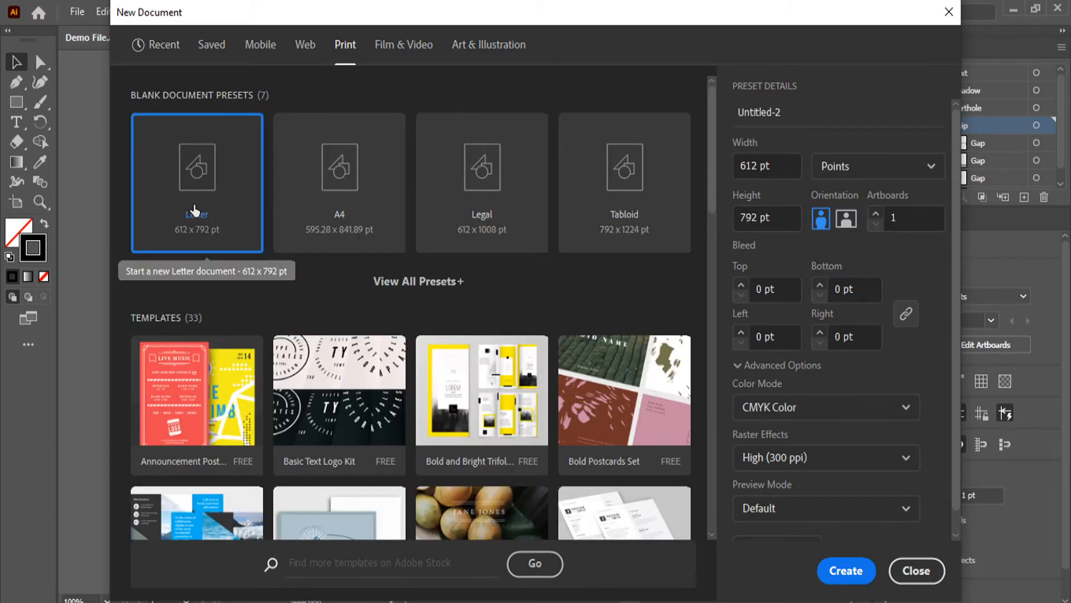
click(846, 219)
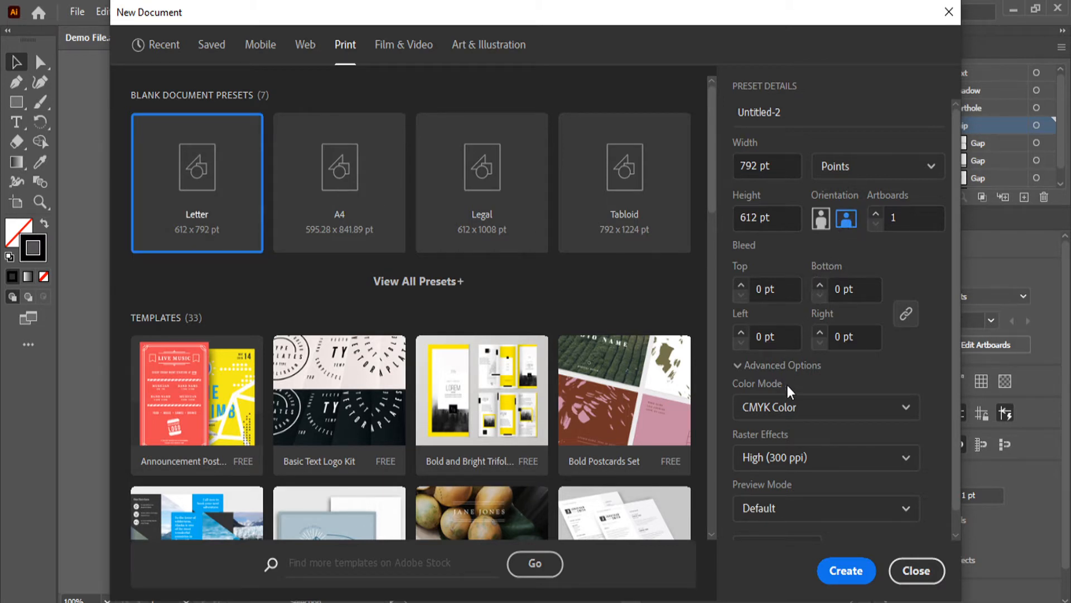
Set the color mode to RGB Color and raster effects to Screen (72 ppi), and create the document
click(789, 408)
click(789, 438)
mouse_move(936, 407)
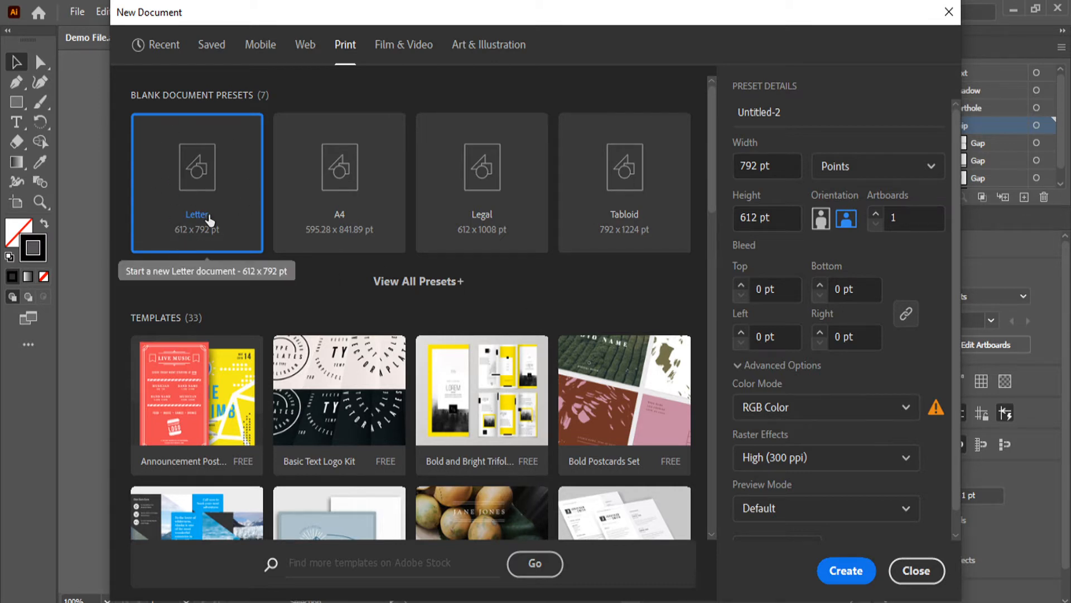
click(821, 457)
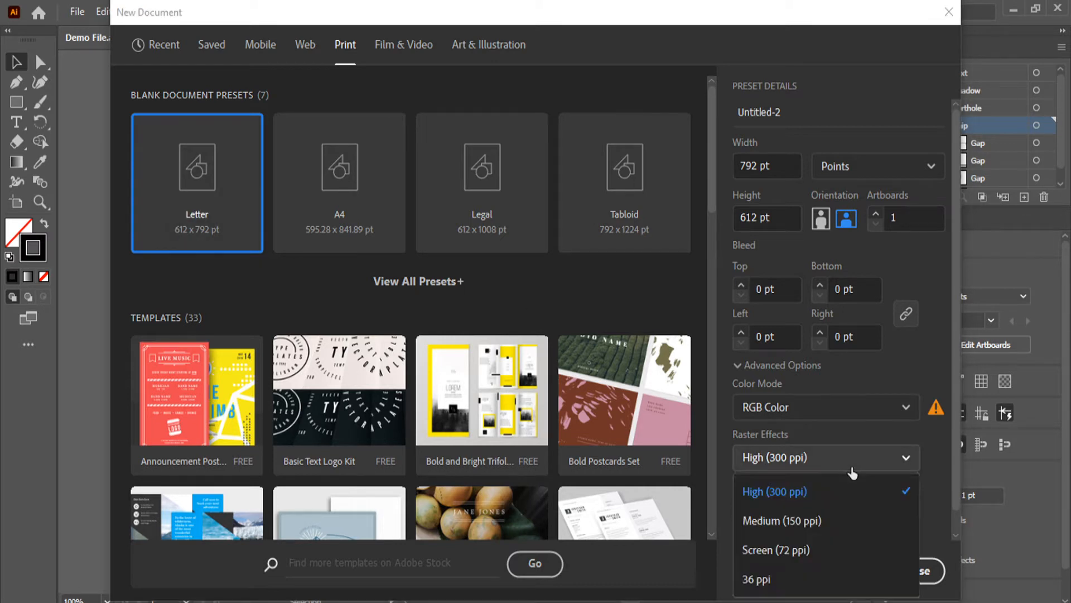
click(811, 552)
scroll(822, 473, down, 1)
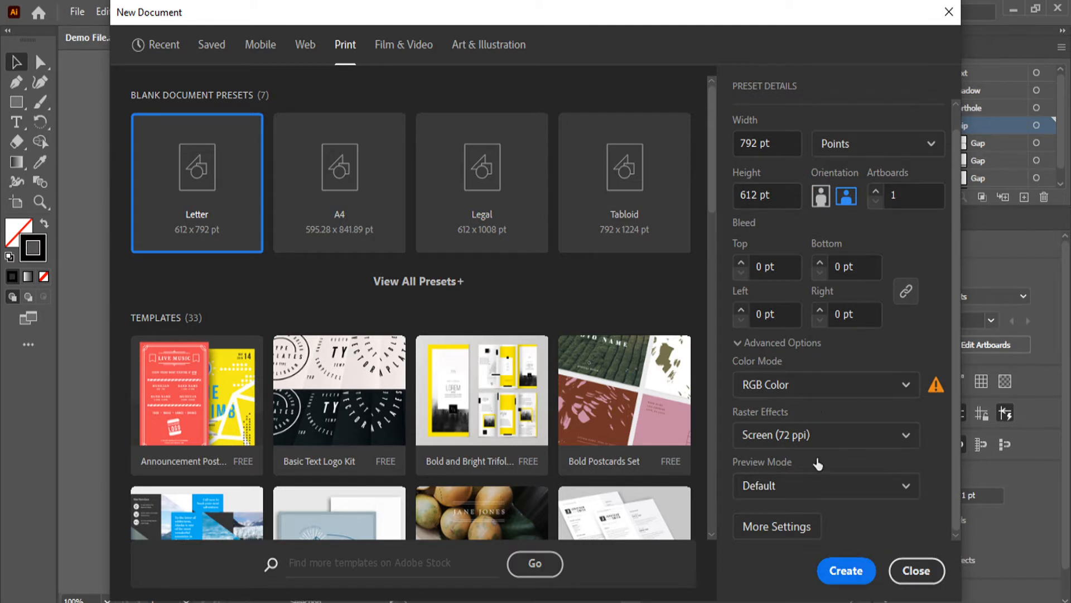
click(847, 571)
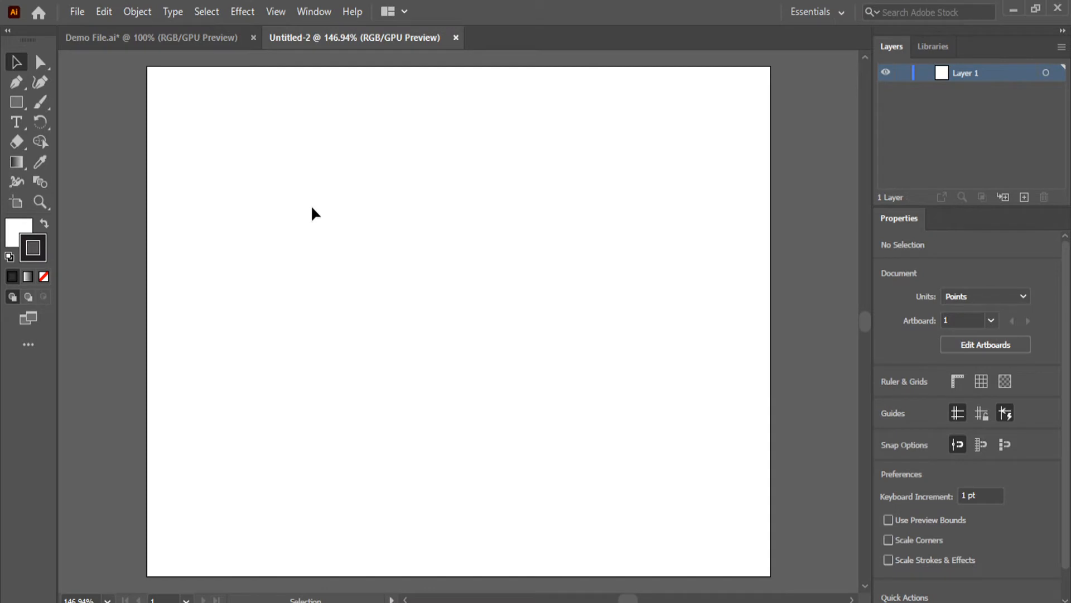
Check the demo artwork, draw a circle about 402 pt in diameter on the blank artboard, and shift it slightly upward
click(199, 42)
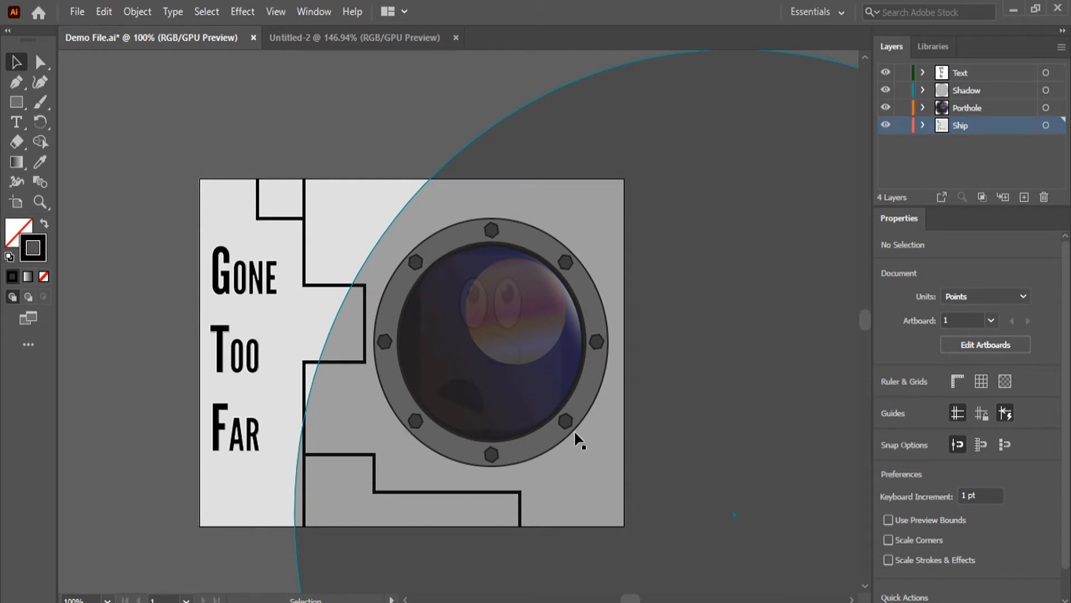
click(347, 45)
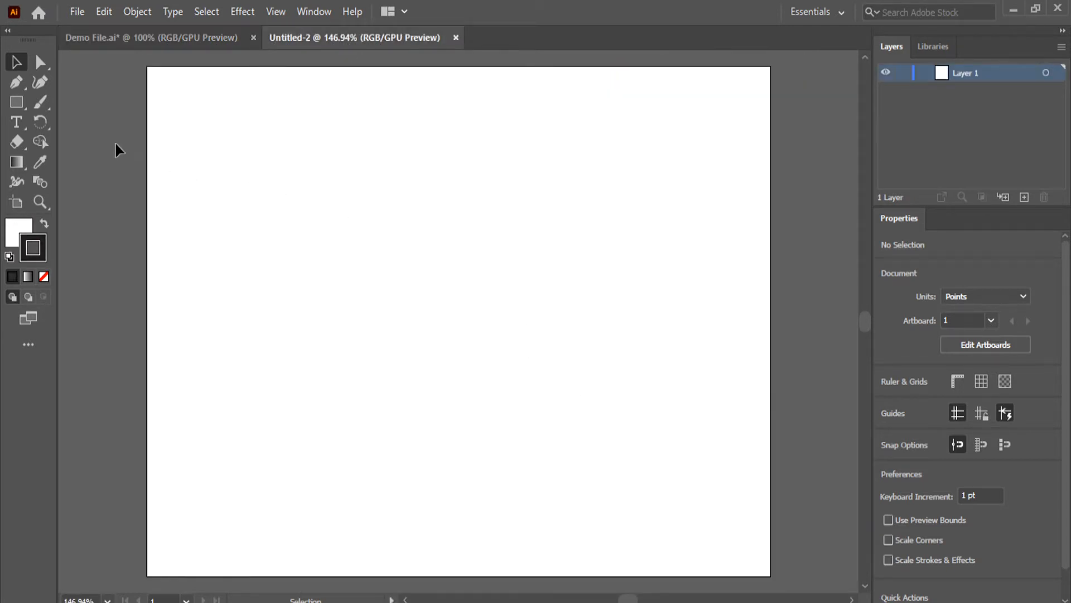
click(16, 102)
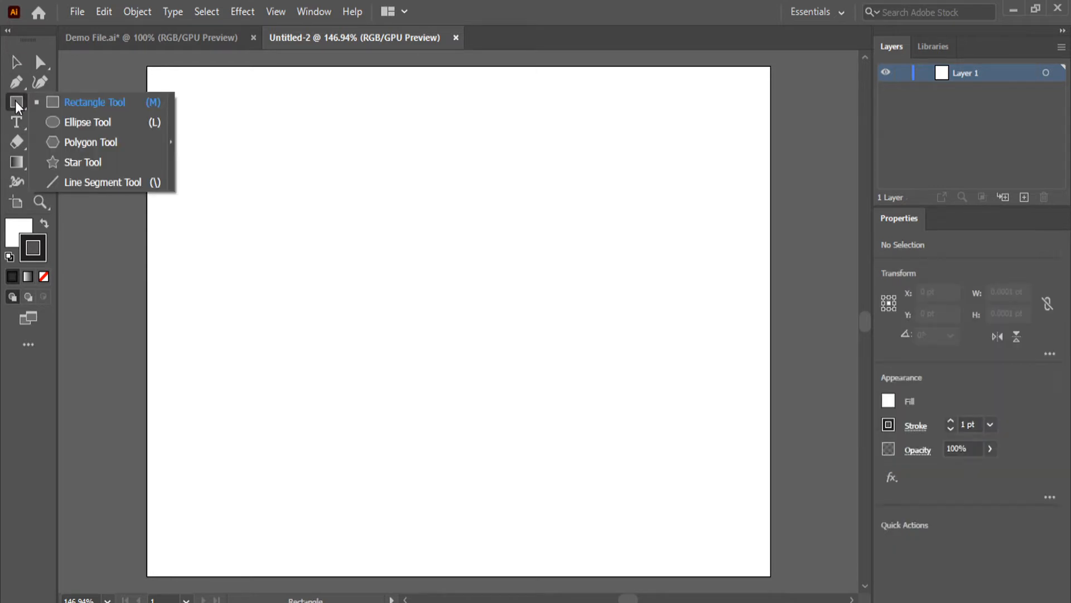
click(83, 123)
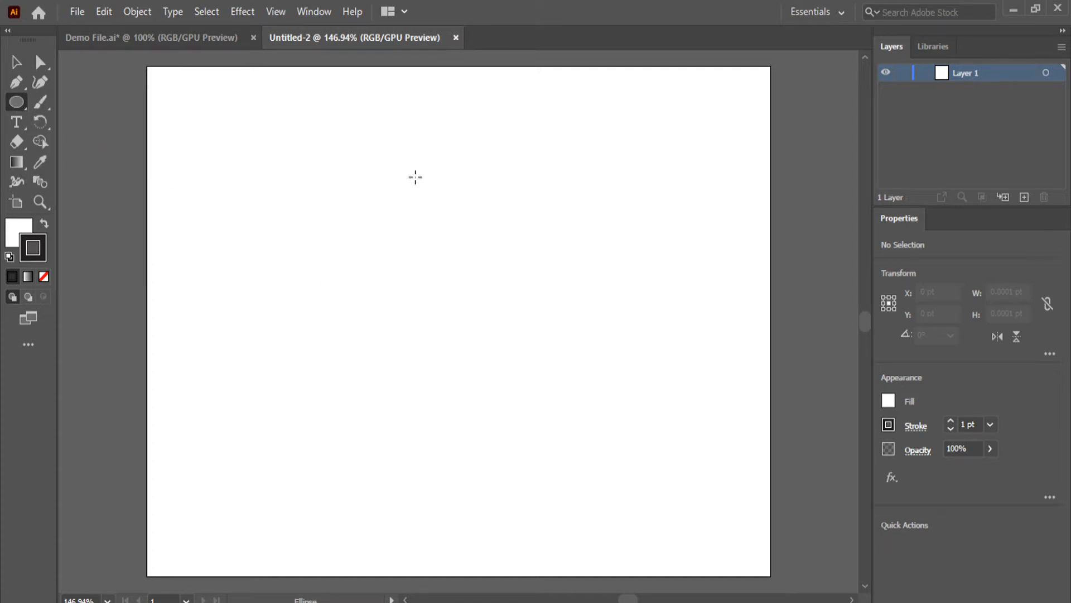
drag(354, 179, 670, 486)
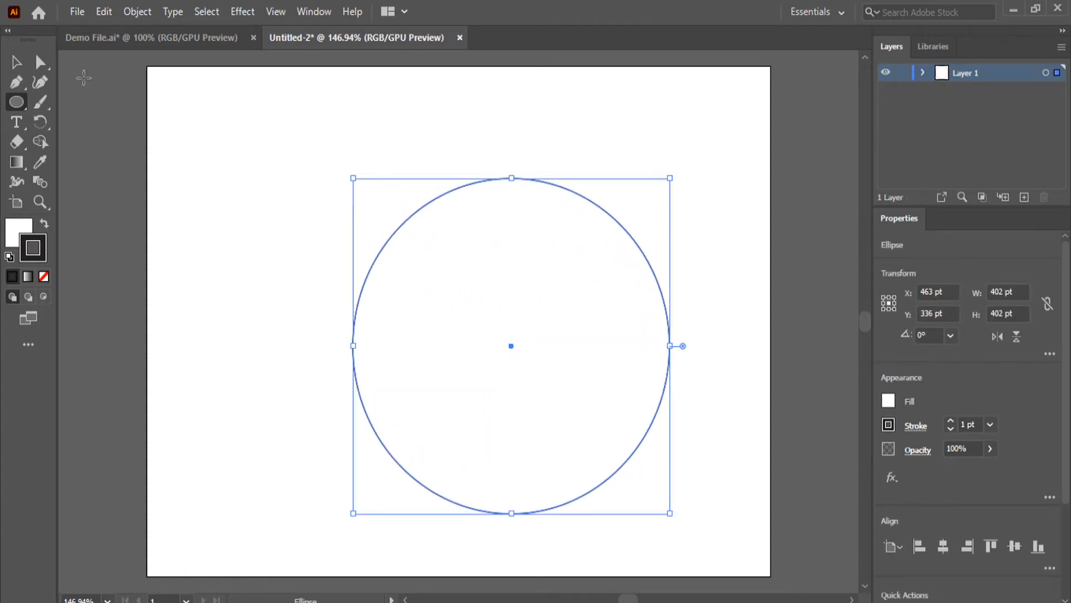
click(16, 62)
drag(605, 483, 617, 445)
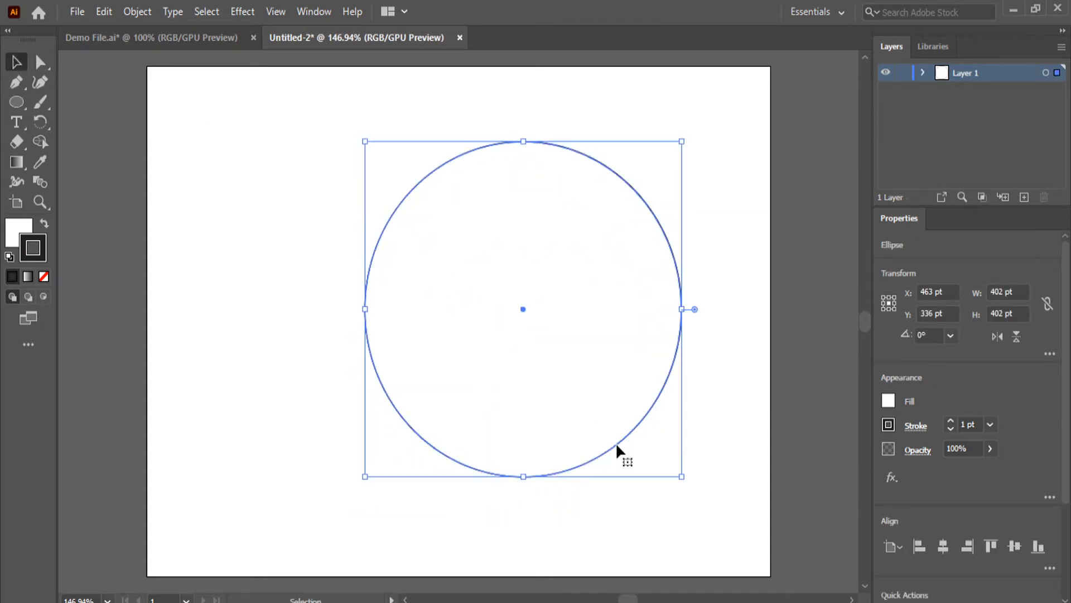
Rename the layer holding the circle as Porthole
double_click(960, 75)
key(BackSpace)
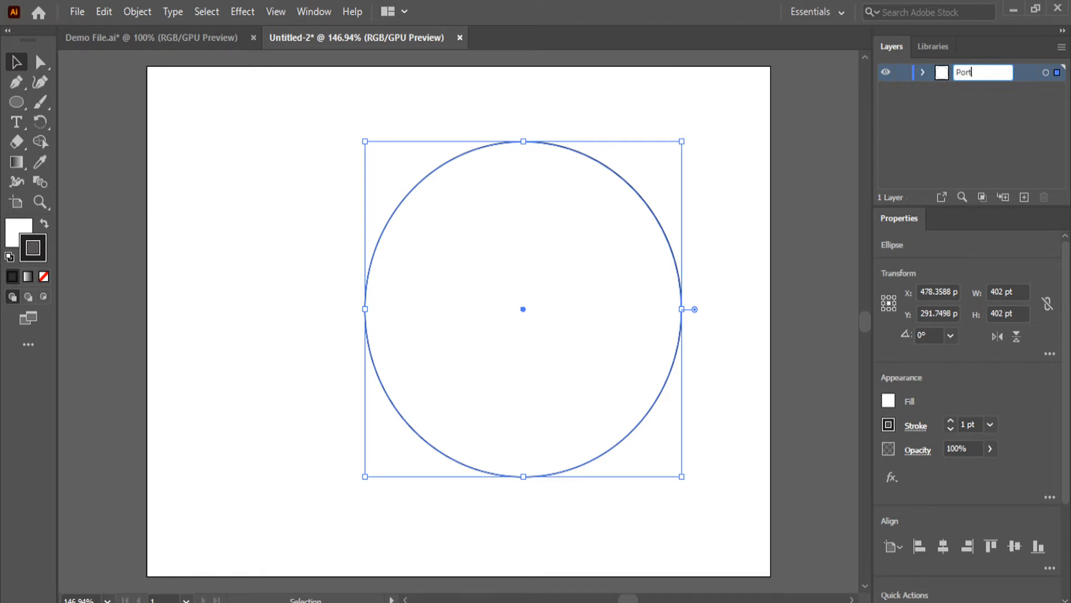
text(Porthole)
key(Return)
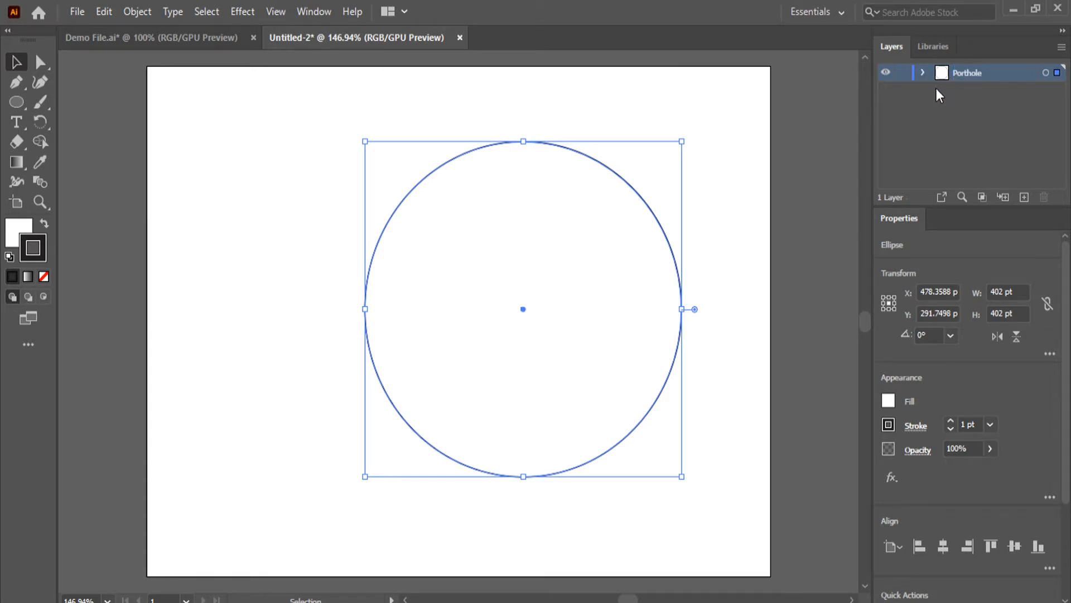
Compare with the demo artwork and fill the circle with mid grey 939393
click(133, 37)
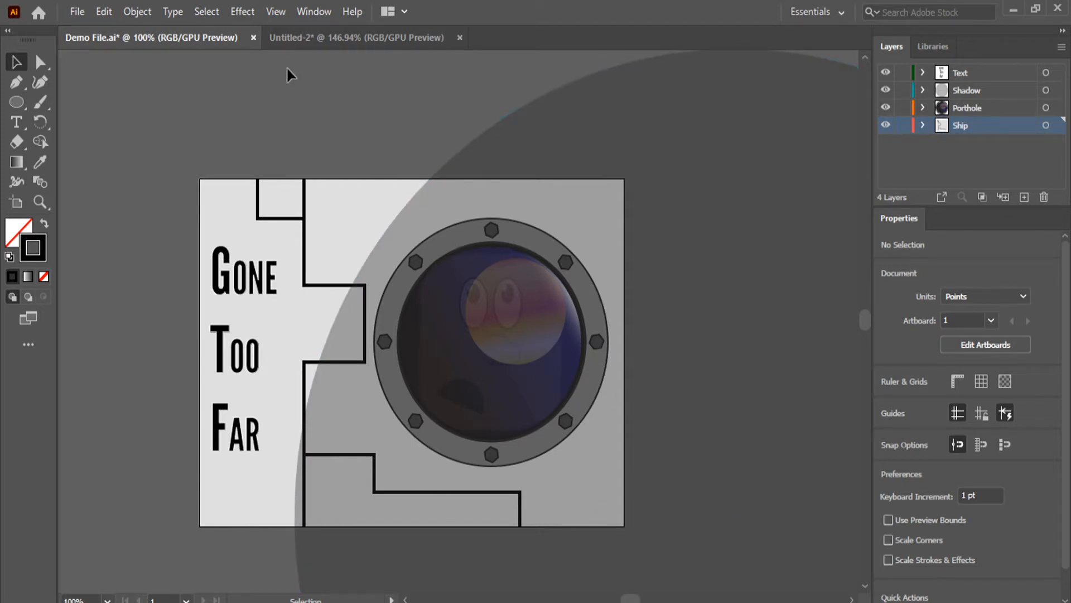
click(369, 34)
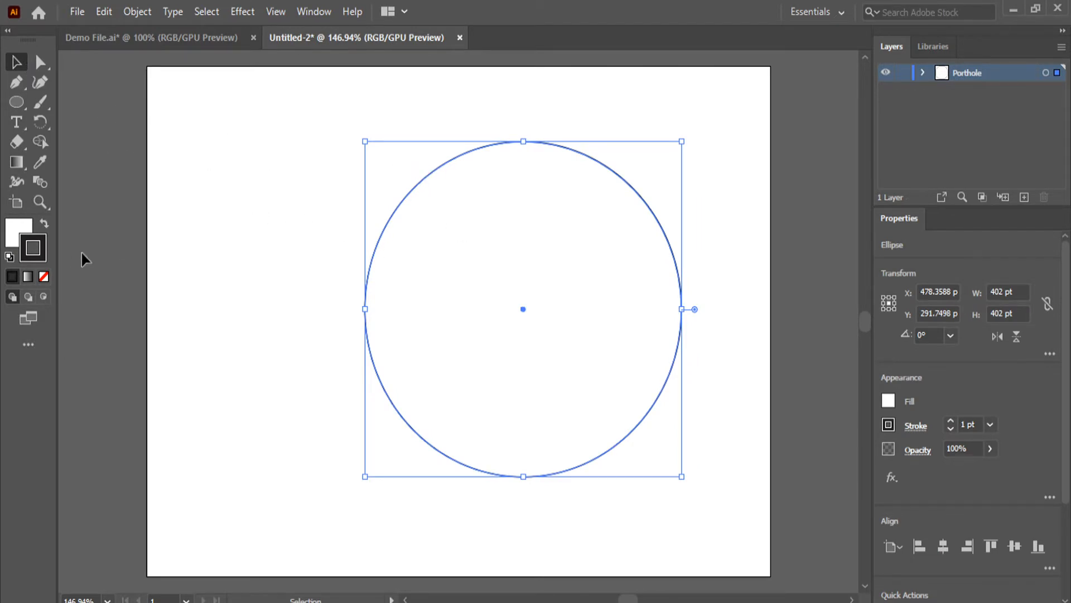
click(21, 229)
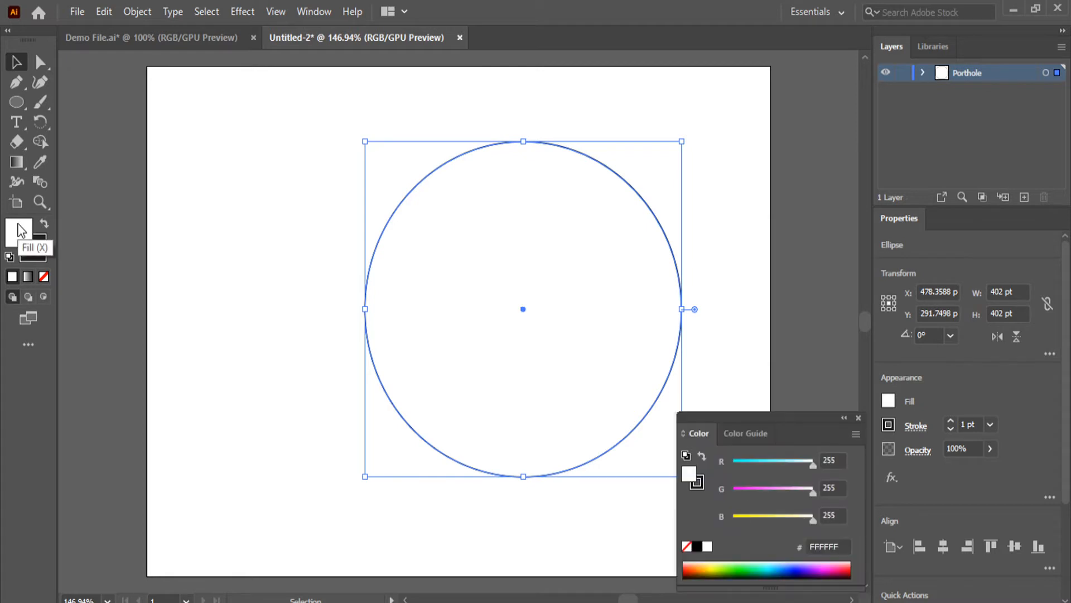
double_click(21, 230)
drag(522, 229, 521, 253)
click(887, 174)
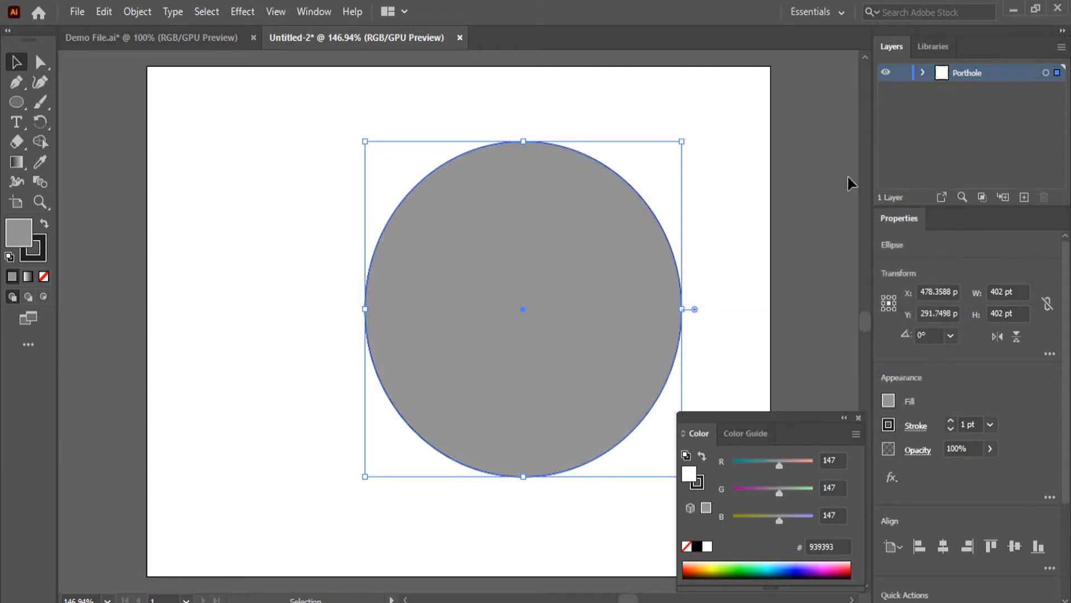
Give the circle a black stroke (000000) with a weight of 5 pt
click(34, 248)
double_click(45, 253)
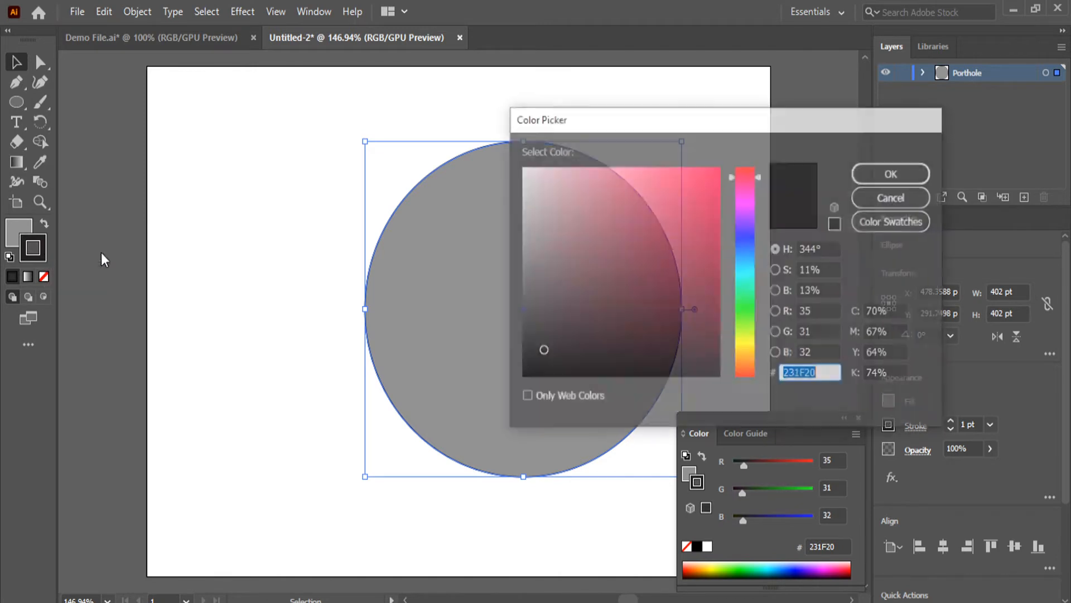
drag(564, 320, 509, 388)
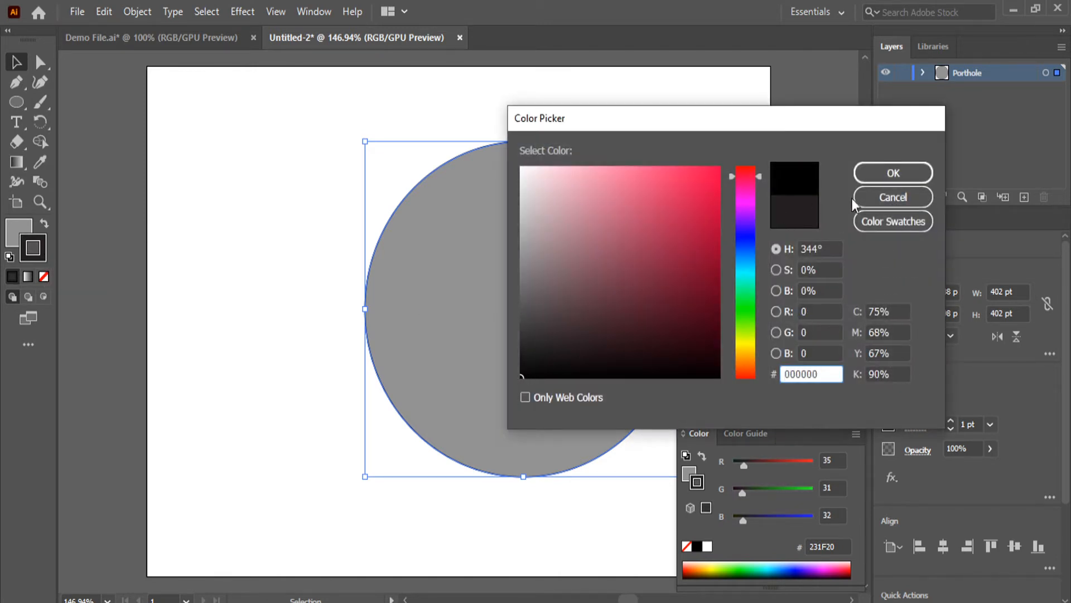
click(893, 173)
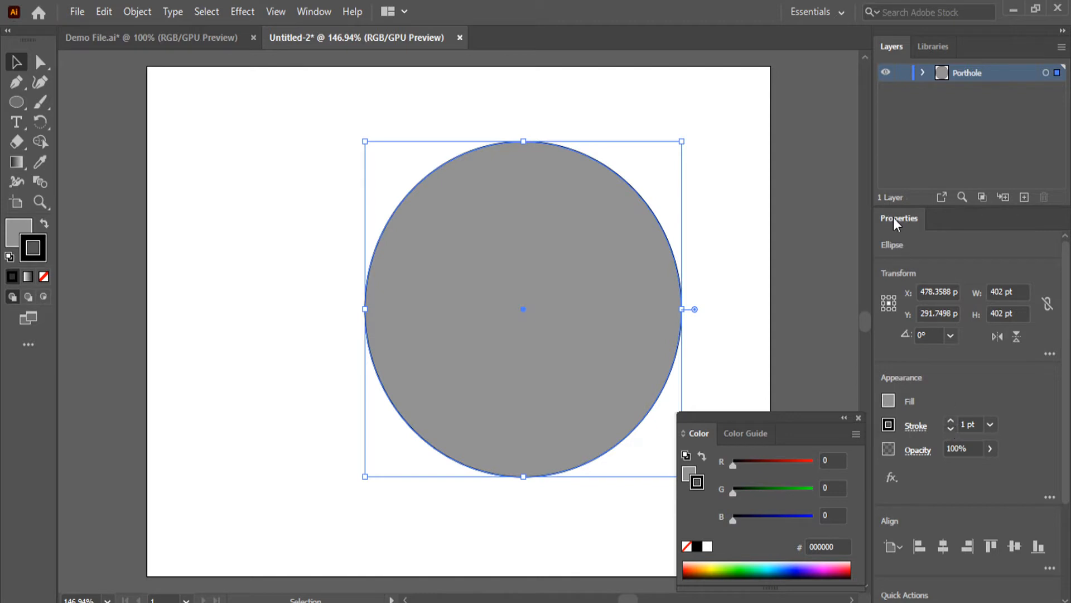
click(951, 421)
click(950, 421)
click(950, 421)
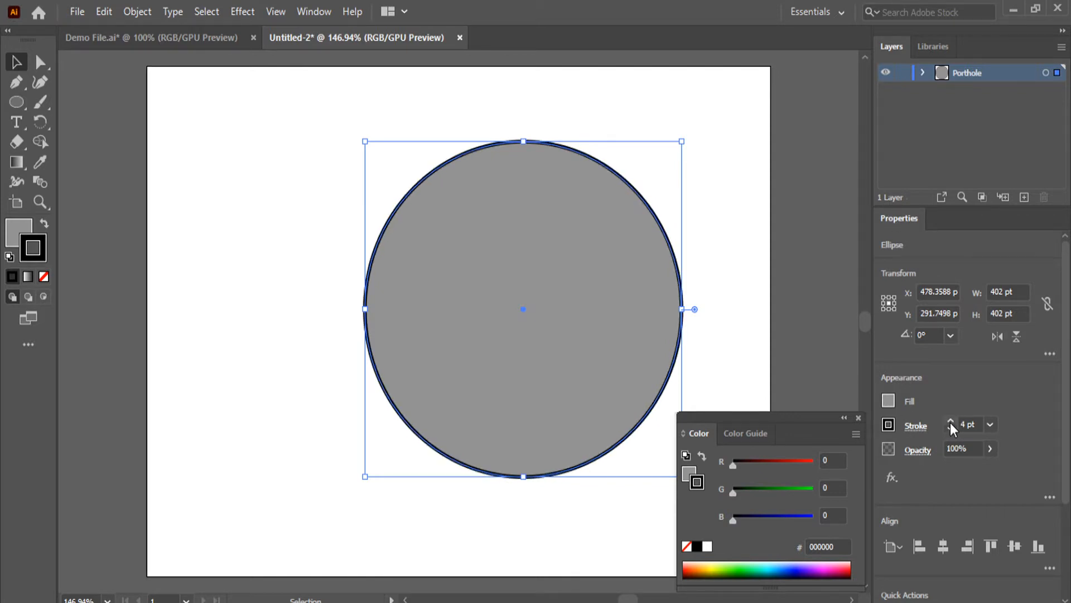
click(951, 422)
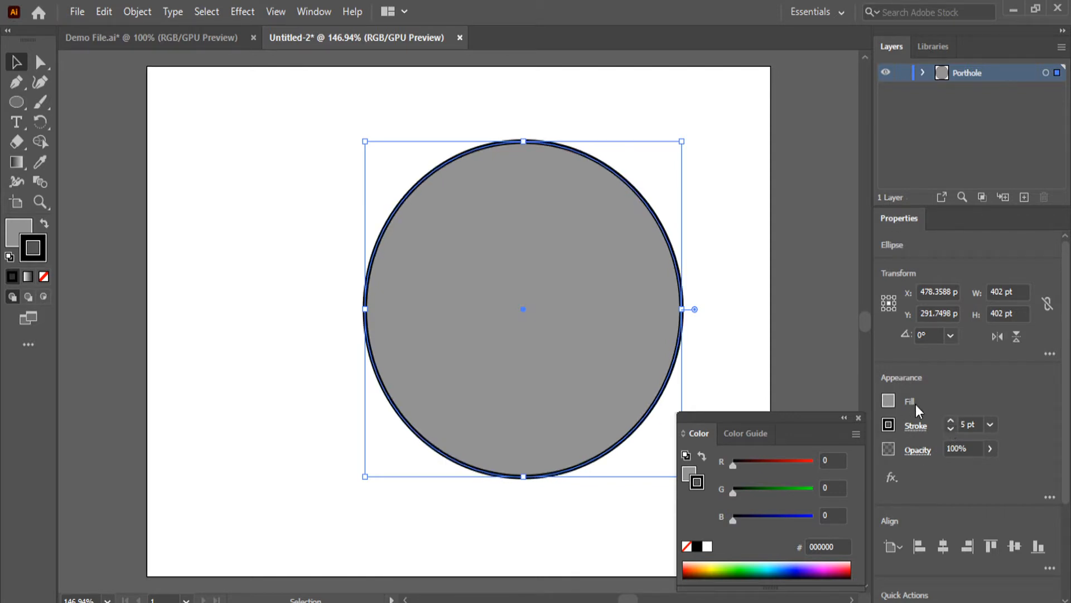
click(805, 206)
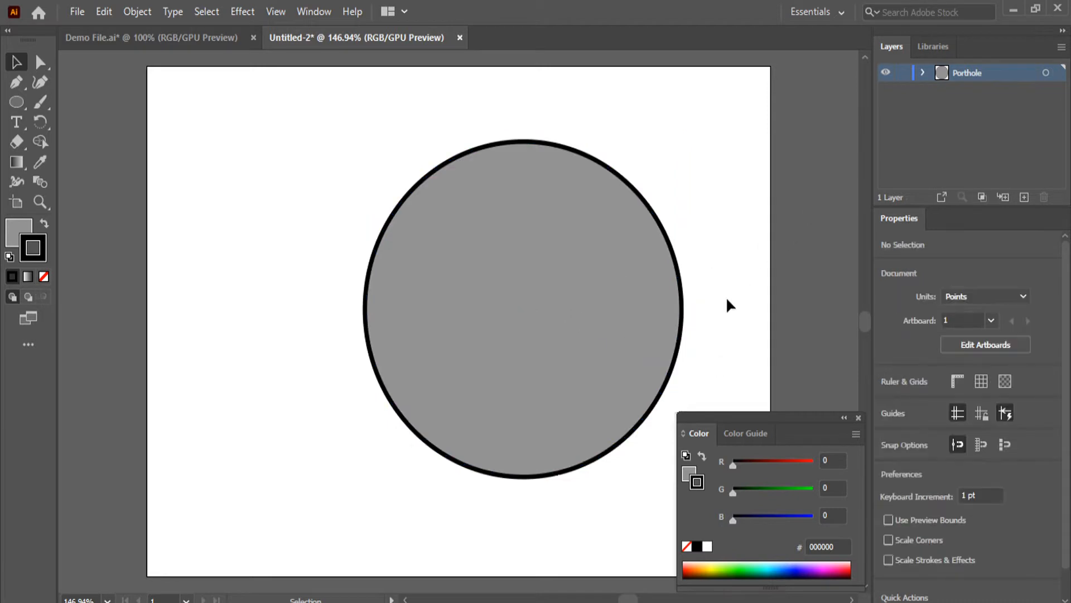
Scale the circle down to about 329 pt in diameter and move it to about X 530 pt, Y 277 pt
click(679, 244)
drag(365, 141, 422, 201)
drag(577, 360, 572, 375)
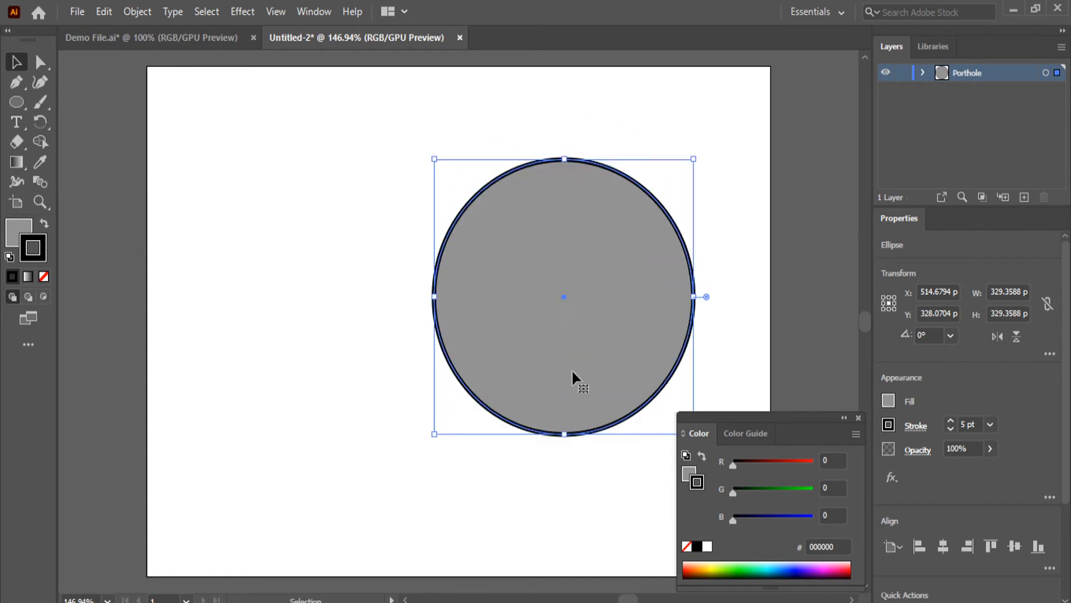
click(474, 543)
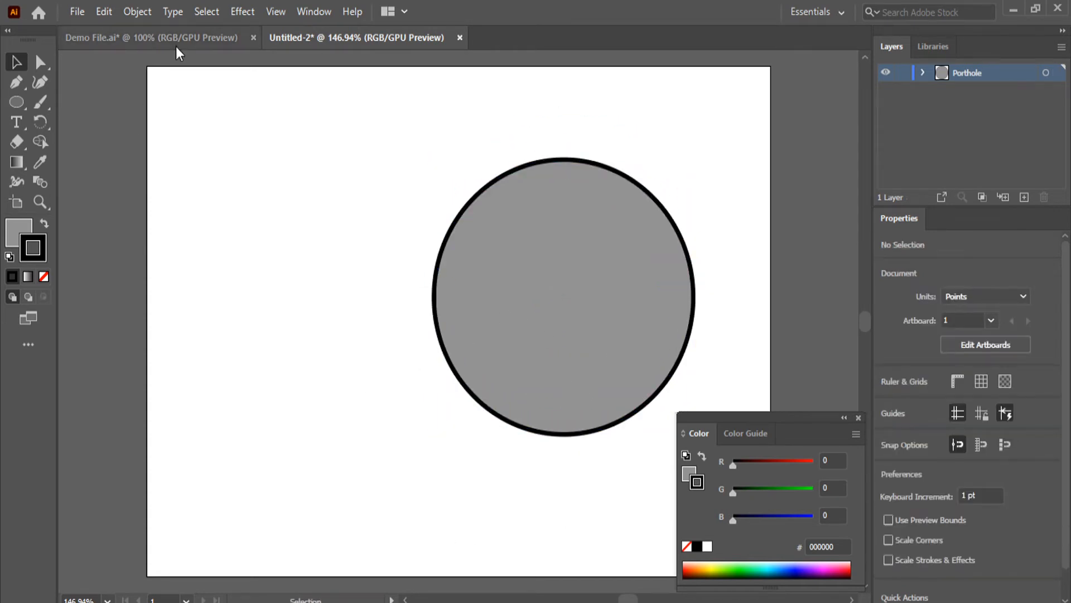
Check the demo artwork and draw a second circle about 295 pt in diameter beside the first, overlapping its left edge
click(176, 46)
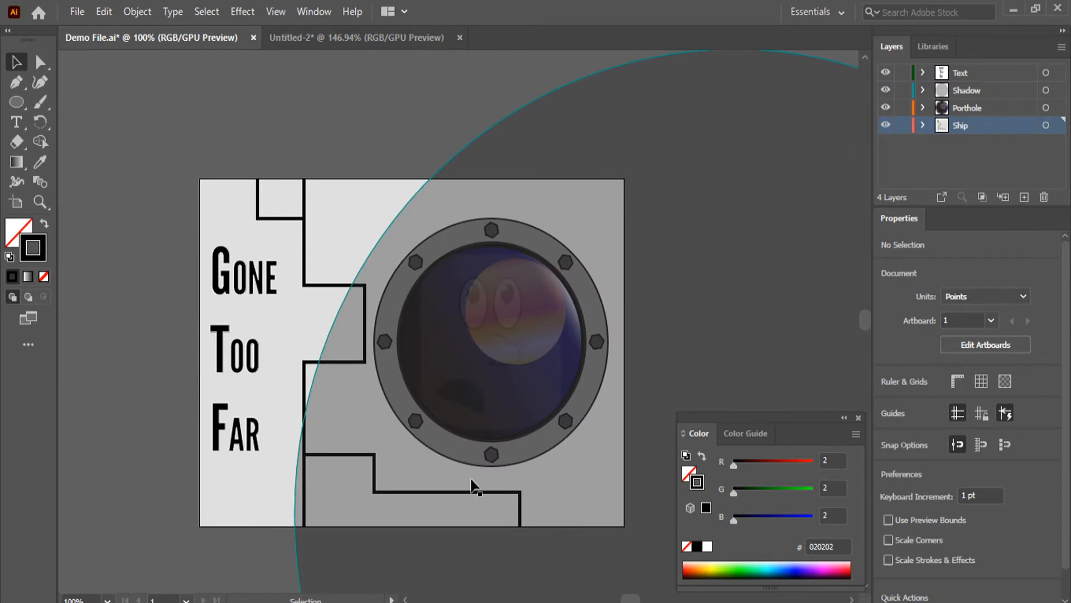
click(382, 47)
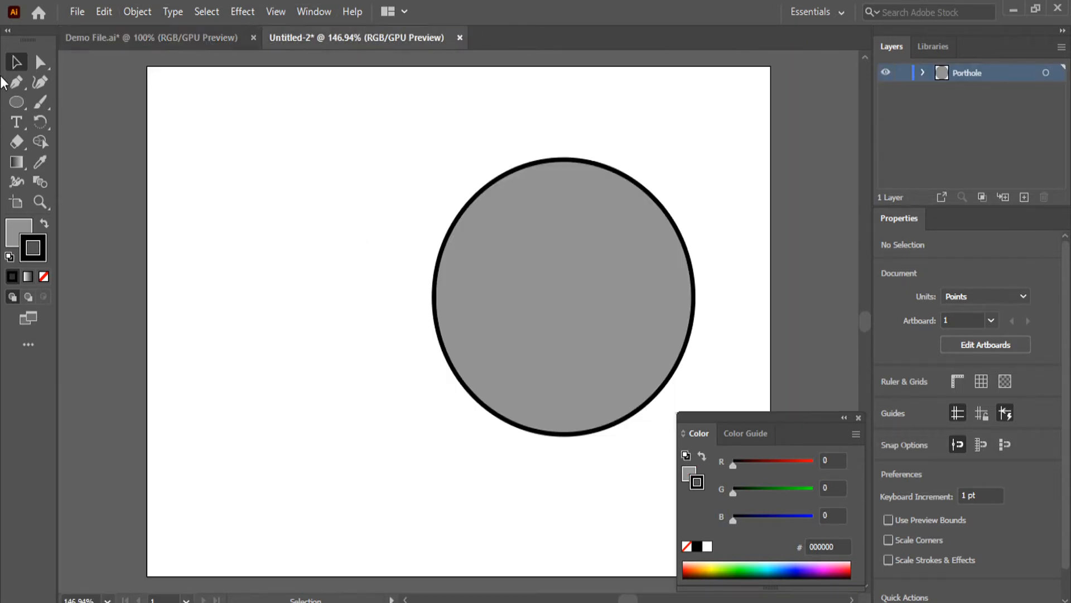
click(16, 102)
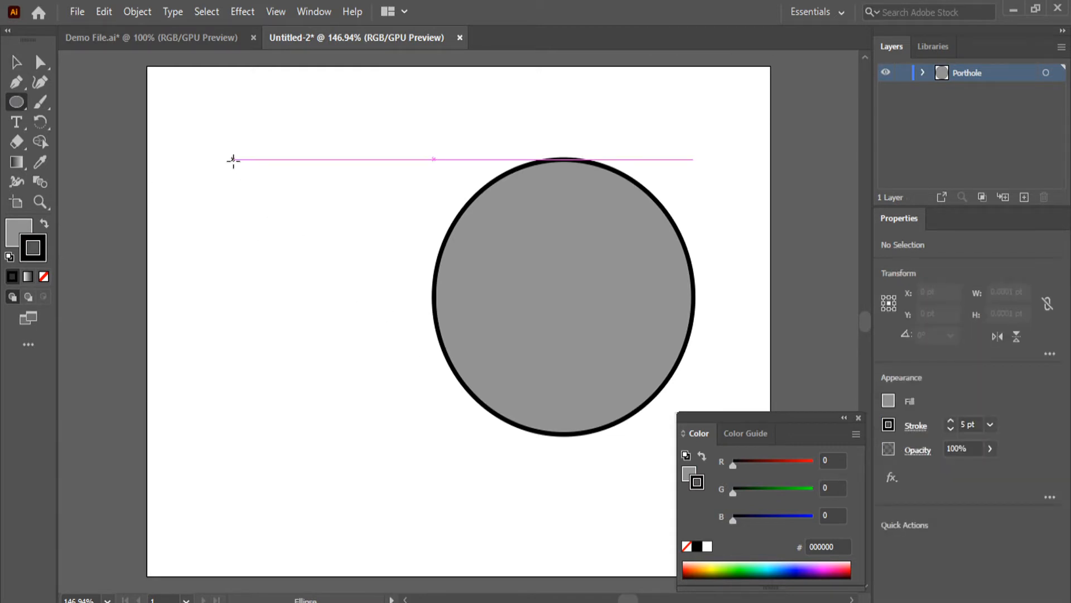
drag(233, 159, 422, 405)
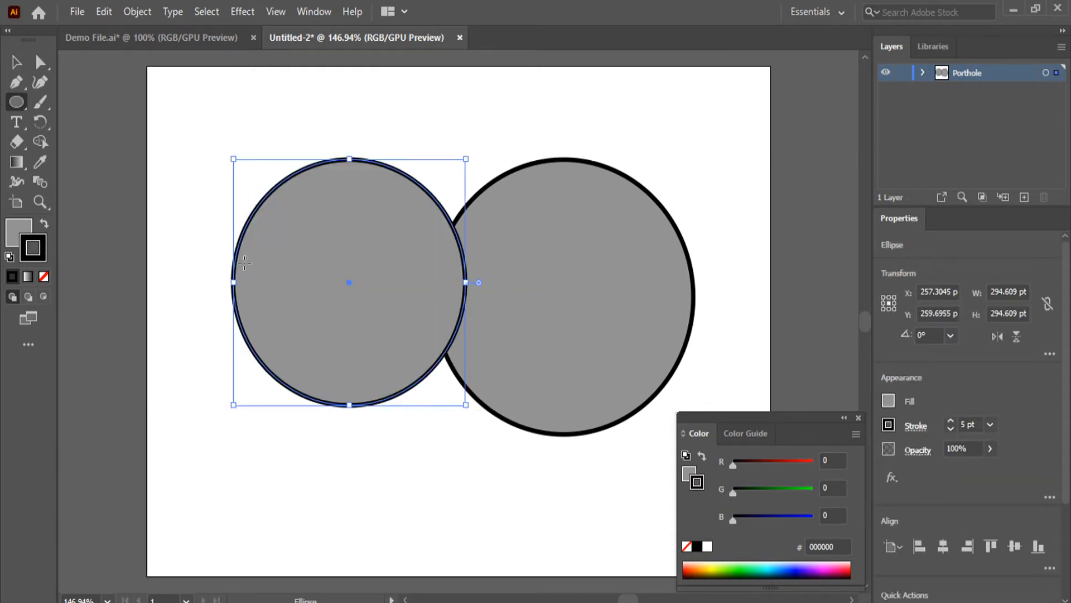
Fill the smaller circle with a white-to-black linear gradient and add a middle colour stop at about 59%
key(x)
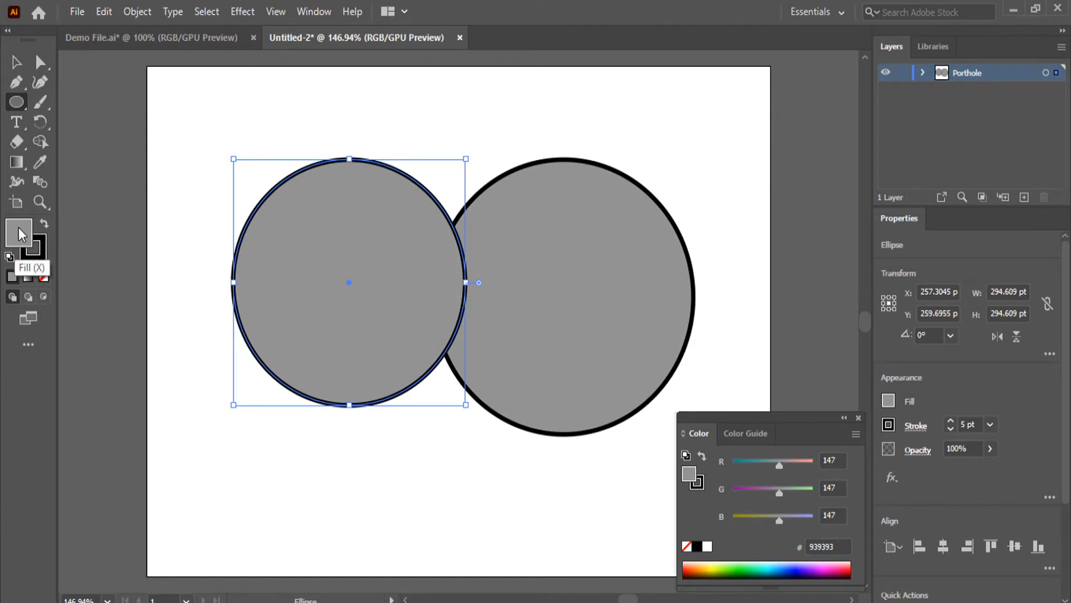
click(27, 276)
drag(205, 343, 179, 276)
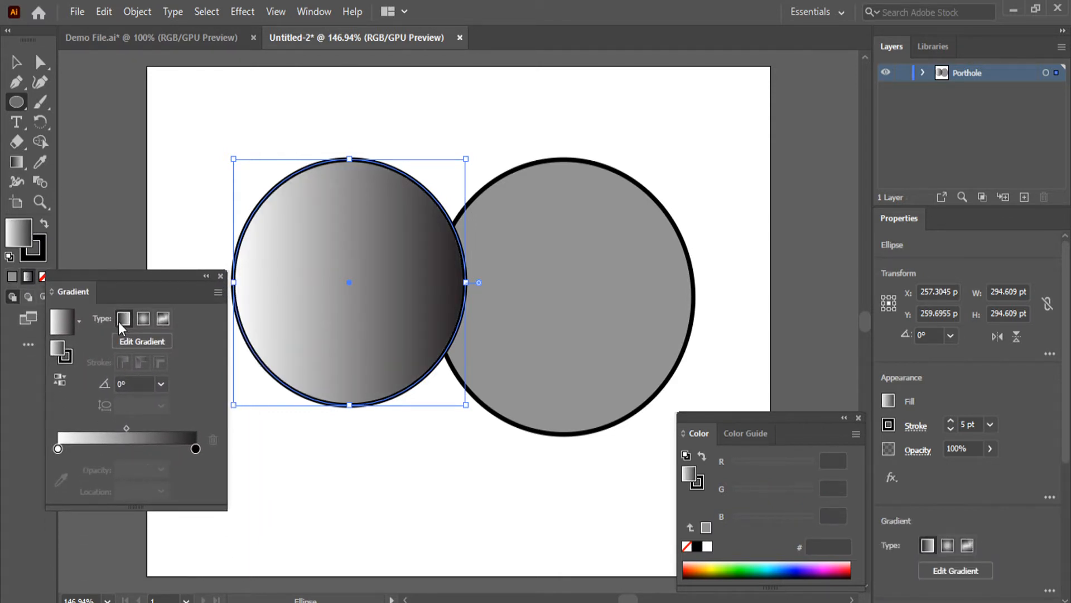
click(130, 447)
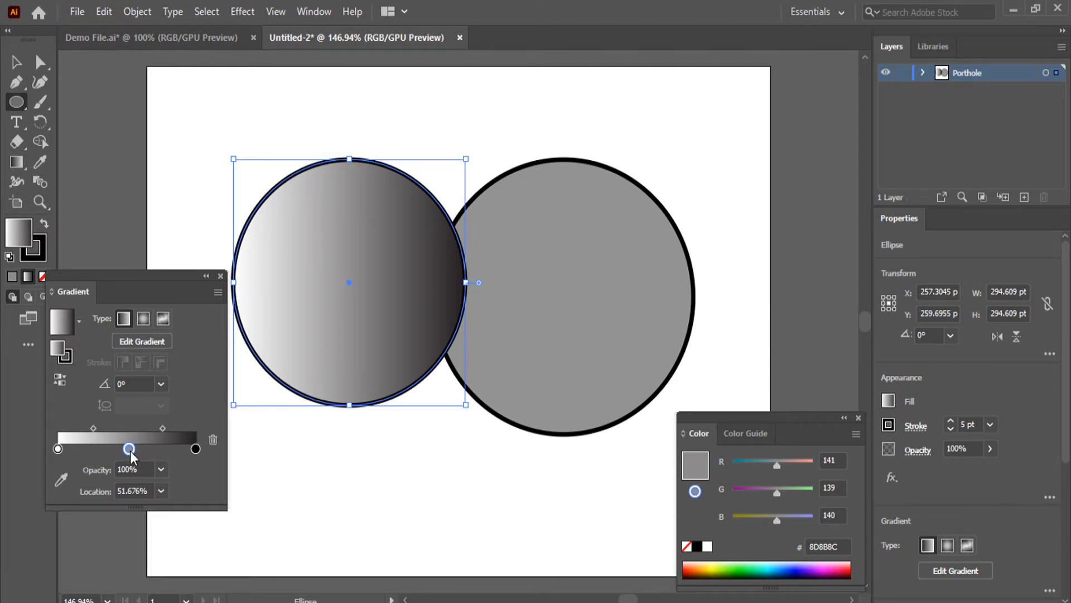
drag(129, 451, 139, 451)
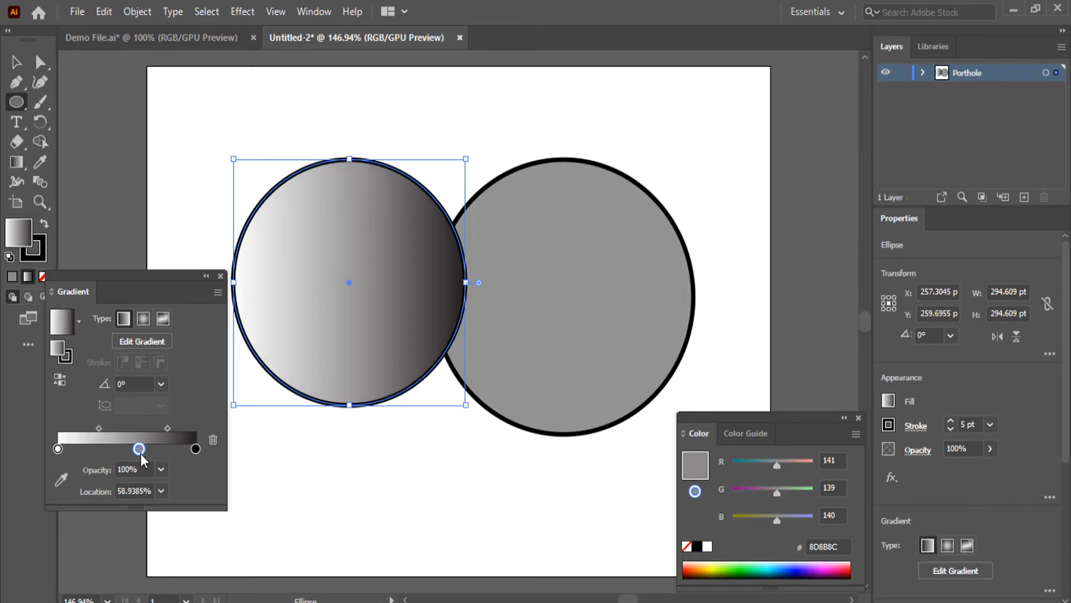
Check the demo artwork and set the circle gradient's first colour stop to black
click(166, 46)
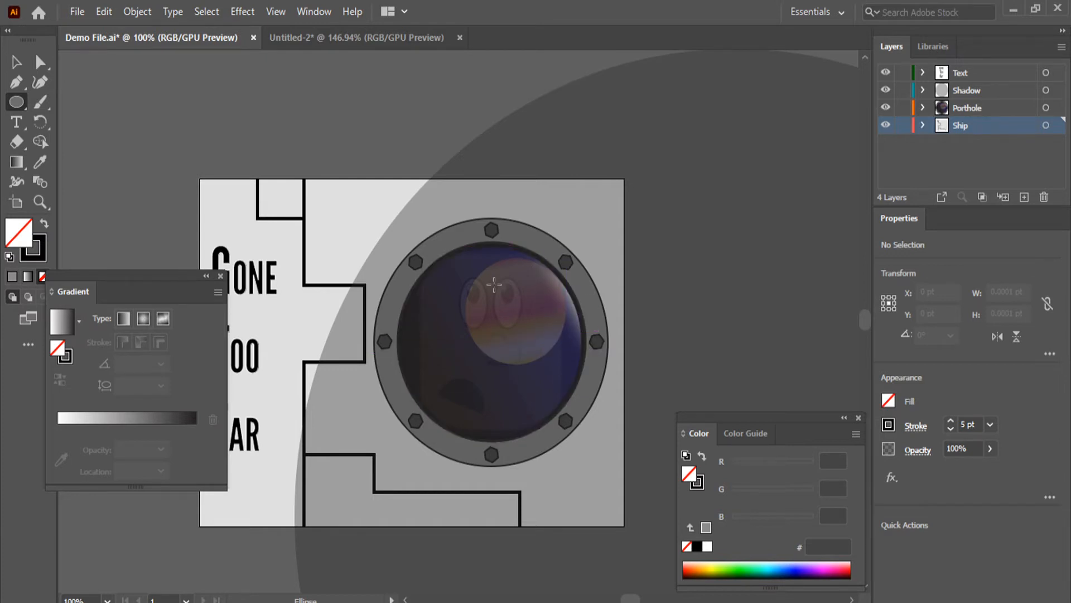
click(390, 37)
click(57, 447)
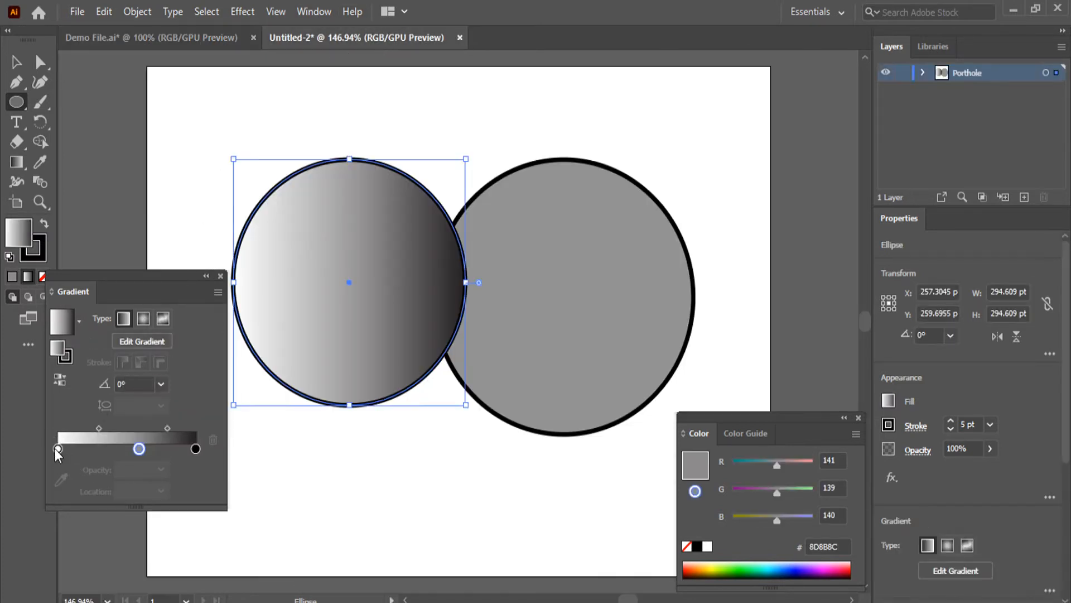
double_click(57, 447)
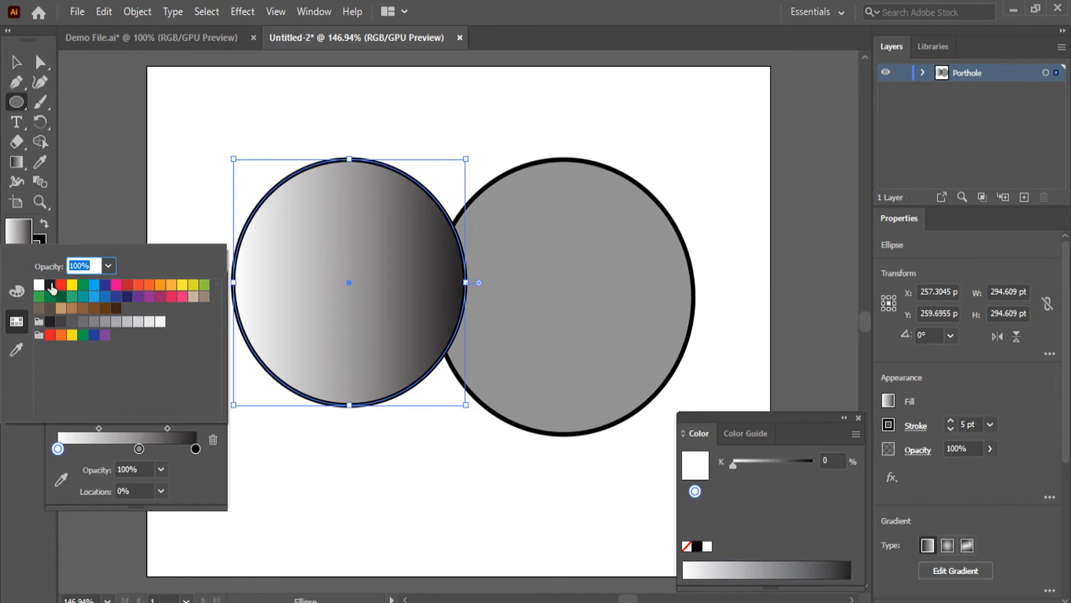
click(50, 285)
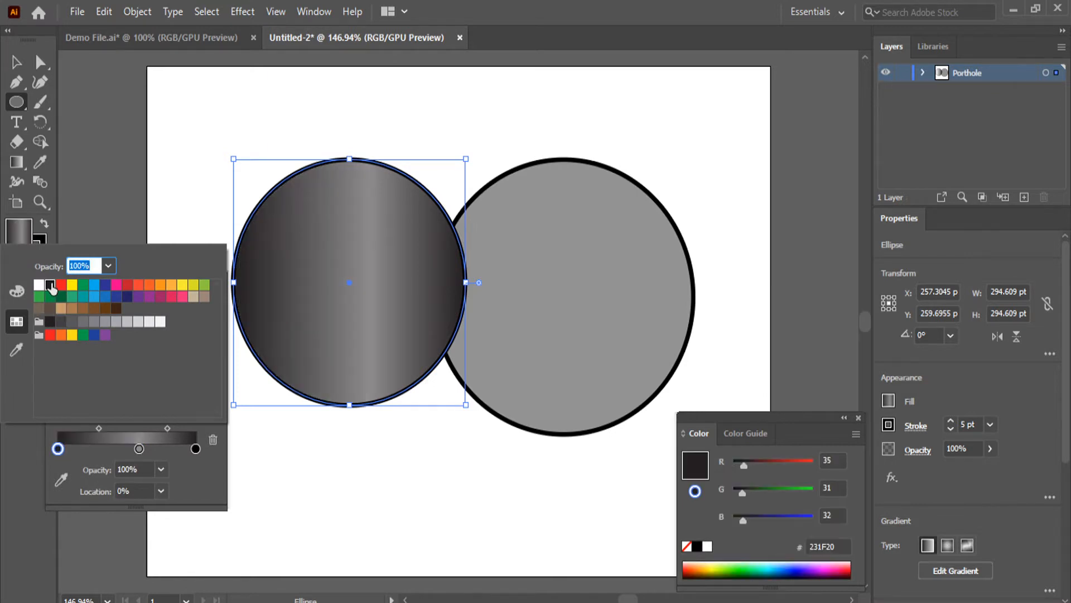
Set the gradient's middle colour stop to the dark blue swatch C=100 M=100 Y=25 K=25
click(139, 449)
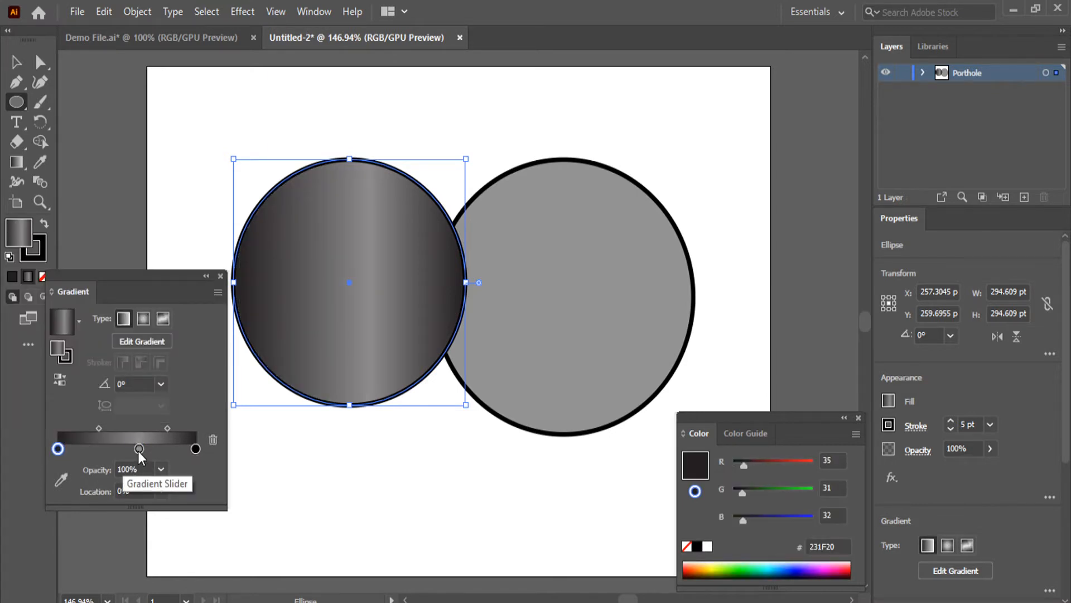
click(139, 449)
double_click(139, 449)
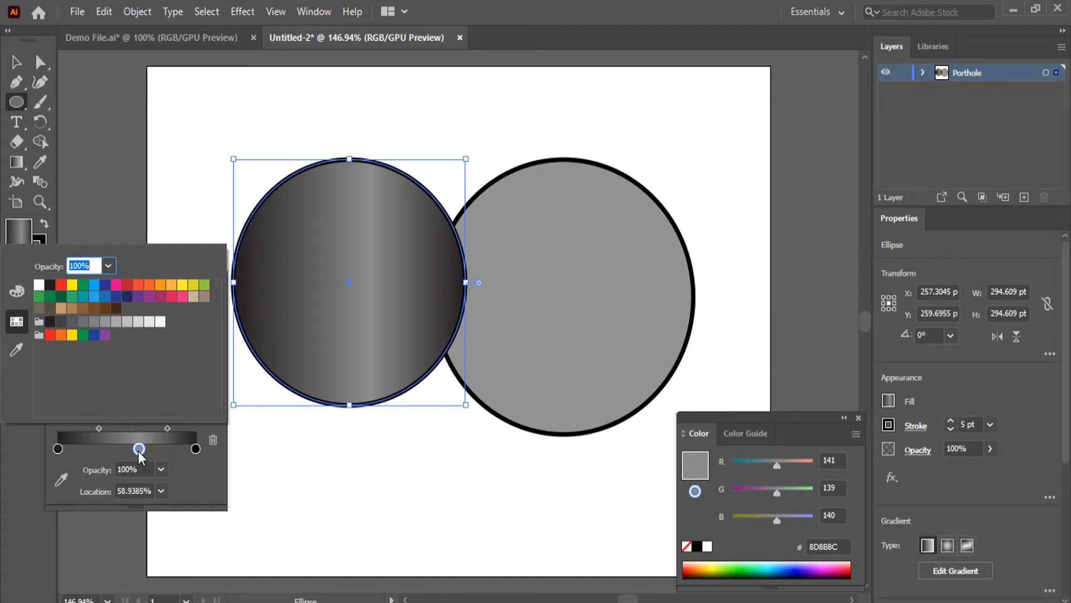
click(127, 296)
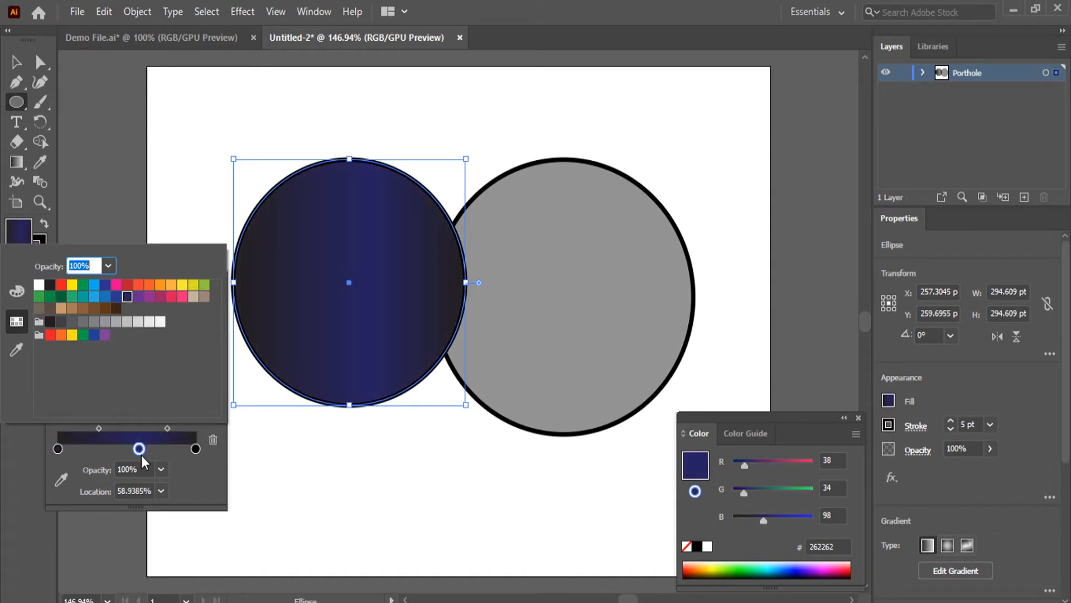
Set the gradient's end stop to white and move the blue stop to about 86%, with the blue-white midpoint at about 54%
click(196, 449)
double_click(195, 448)
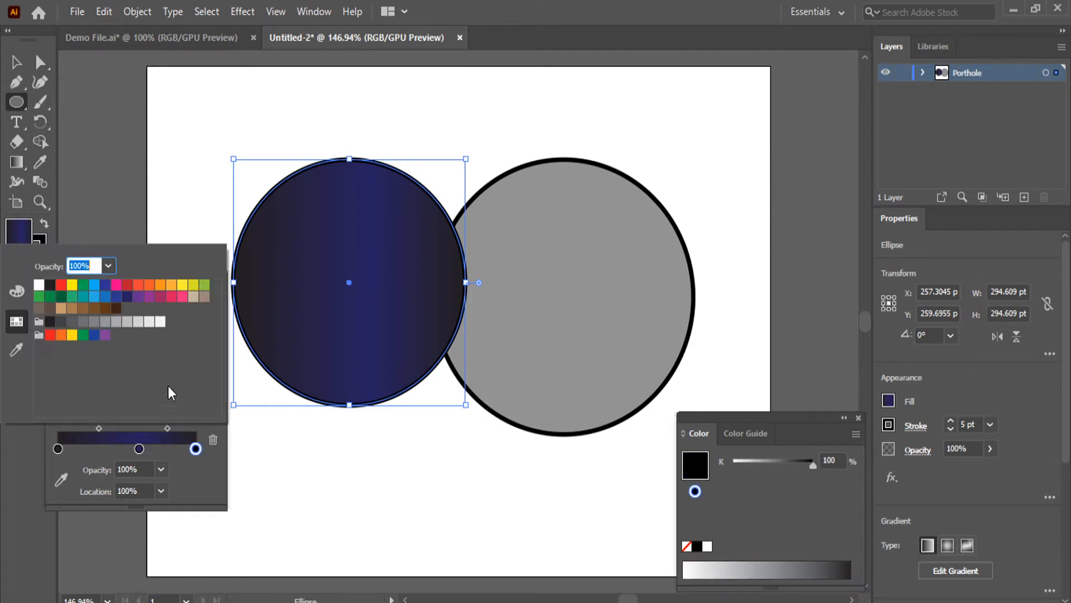
click(38, 285)
click(257, 501)
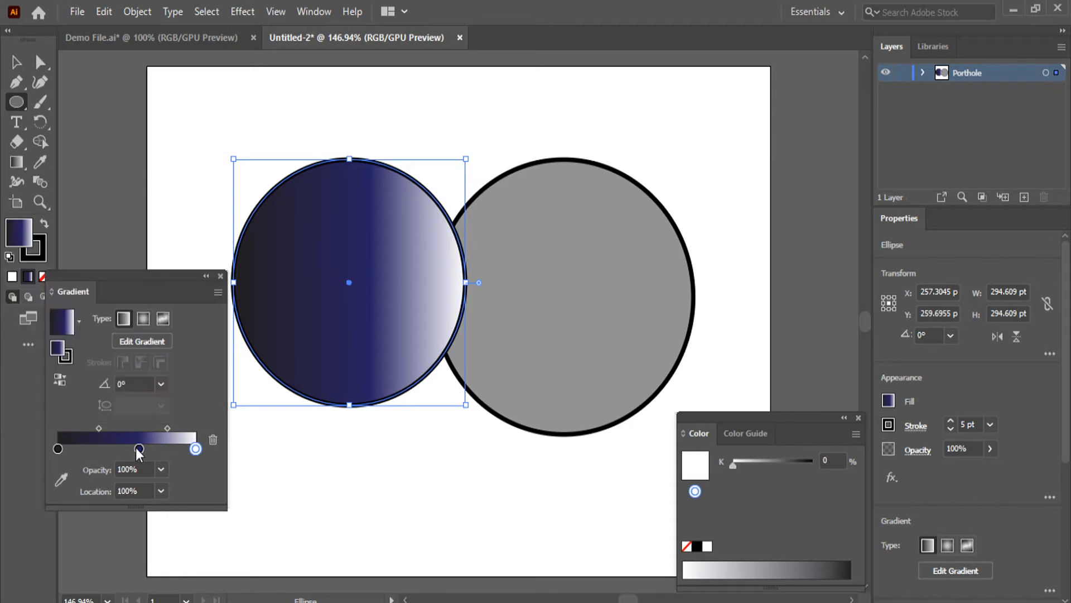
drag(139, 449, 176, 449)
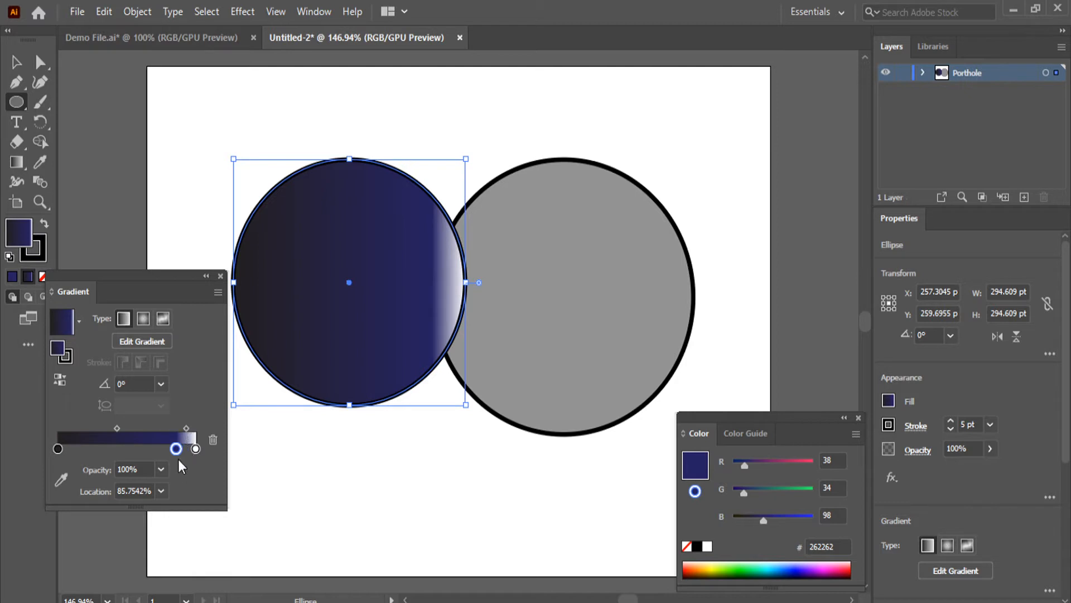
drag(178, 453, 189, 430)
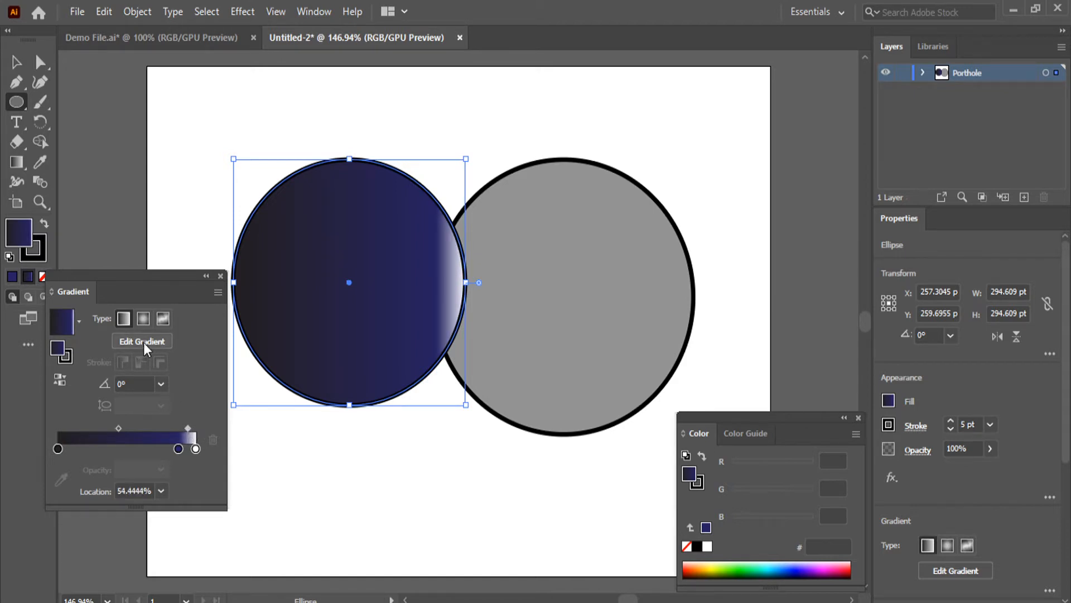
Try gradient angles of 60° and 45°, and settle on 30°
click(161, 384)
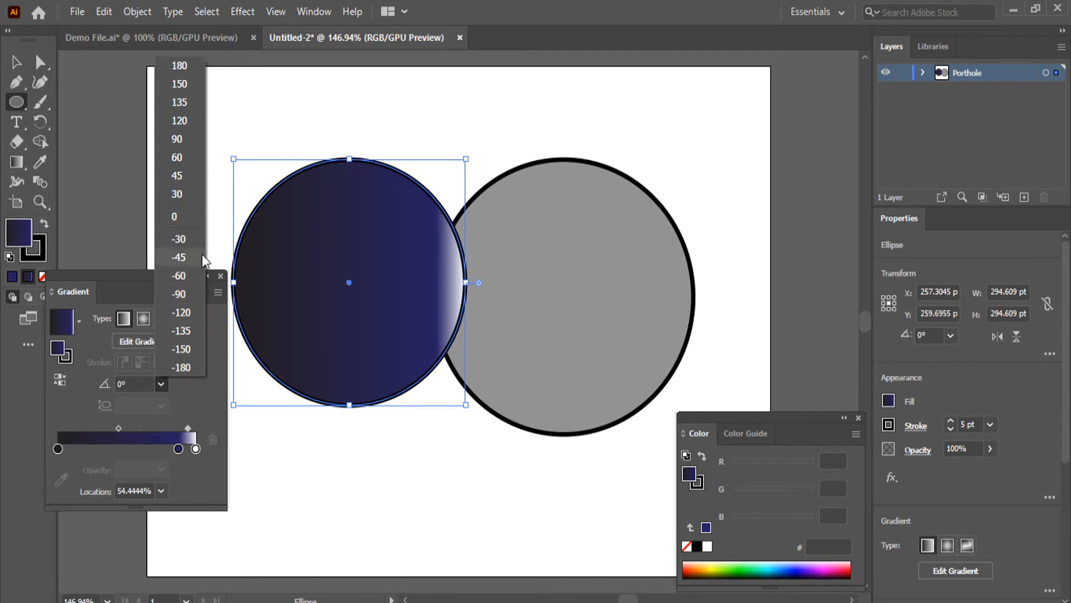
click(190, 156)
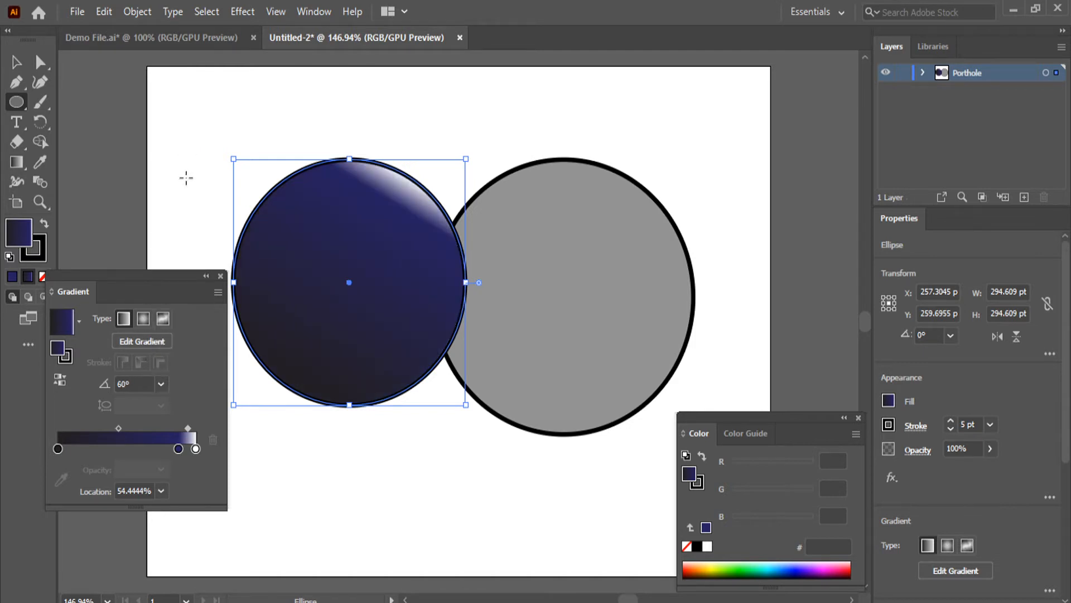
click(164, 387)
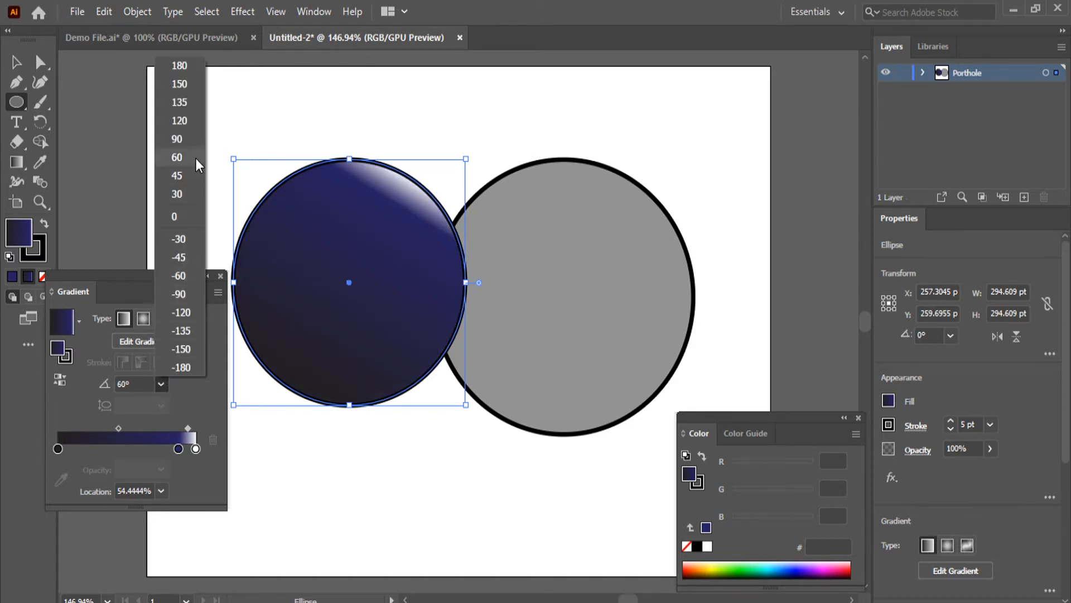
click(187, 175)
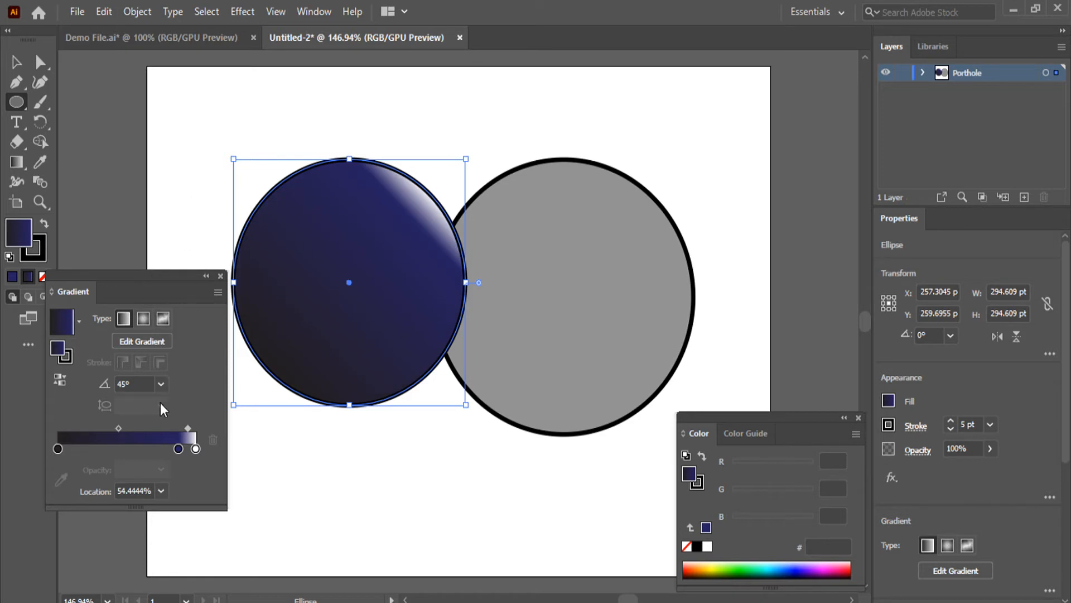
click(161, 385)
click(190, 195)
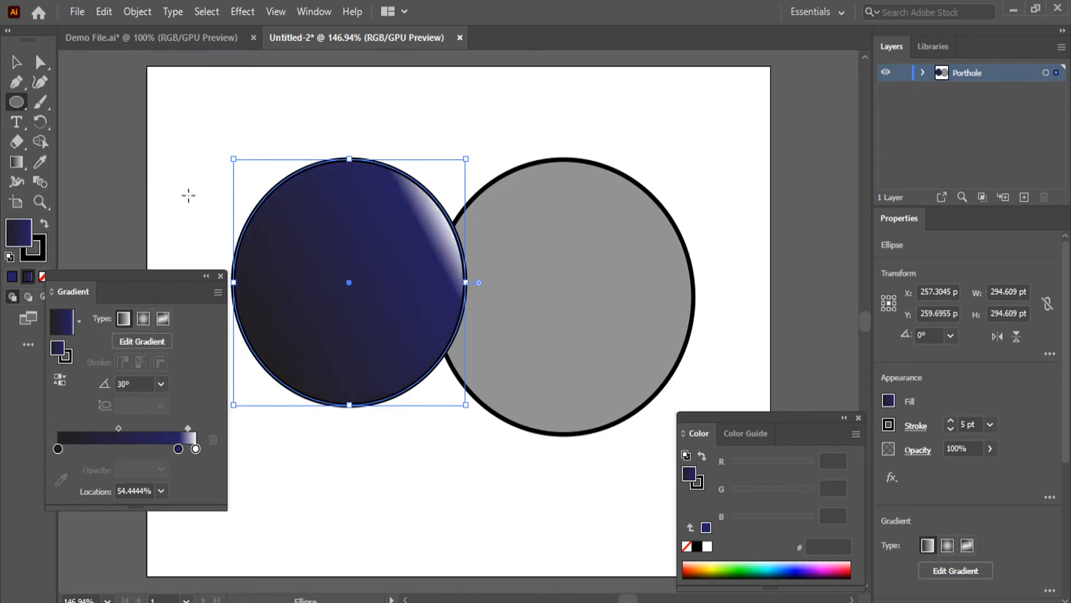
Soften the highlight by moving the blue stop to about 80% and the blue-white midpoint to about 74%
drag(178, 450, 169, 450)
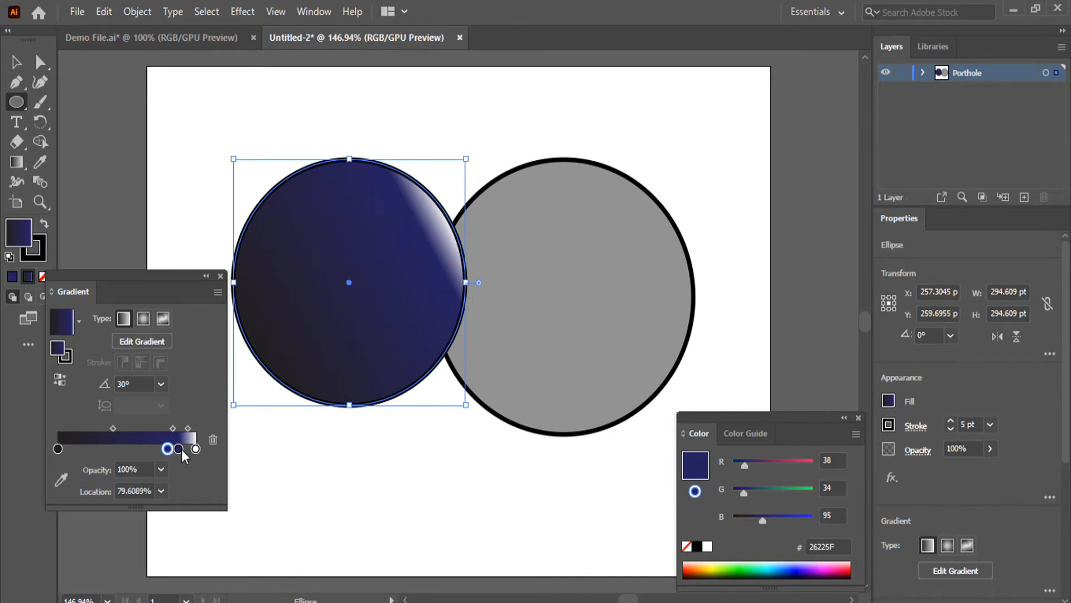
key(ctrl+z)
drag(178, 450, 191, 427)
click(184, 427)
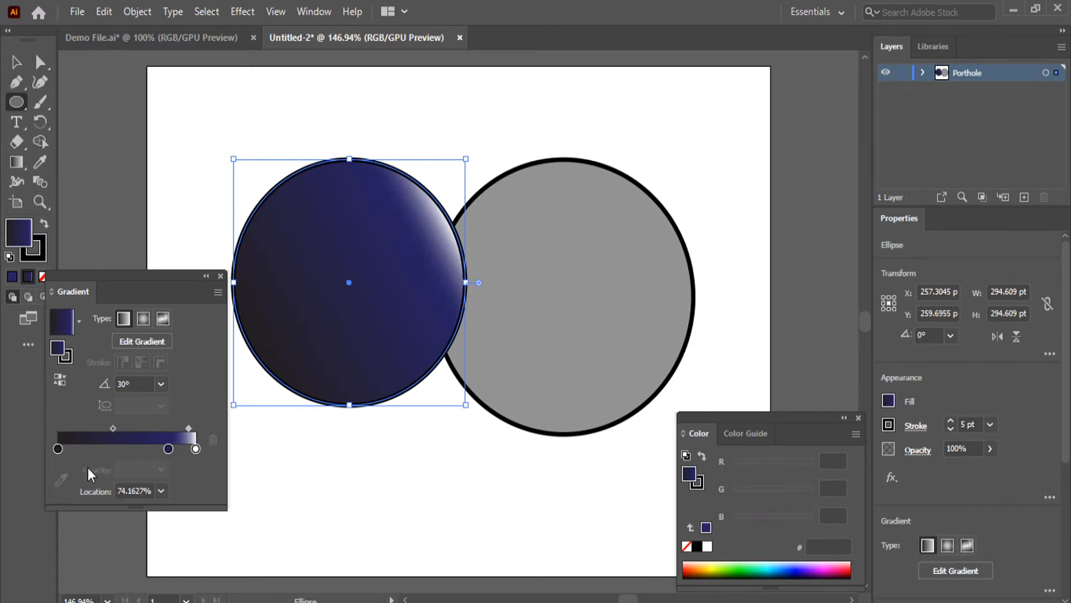
click(60, 446)
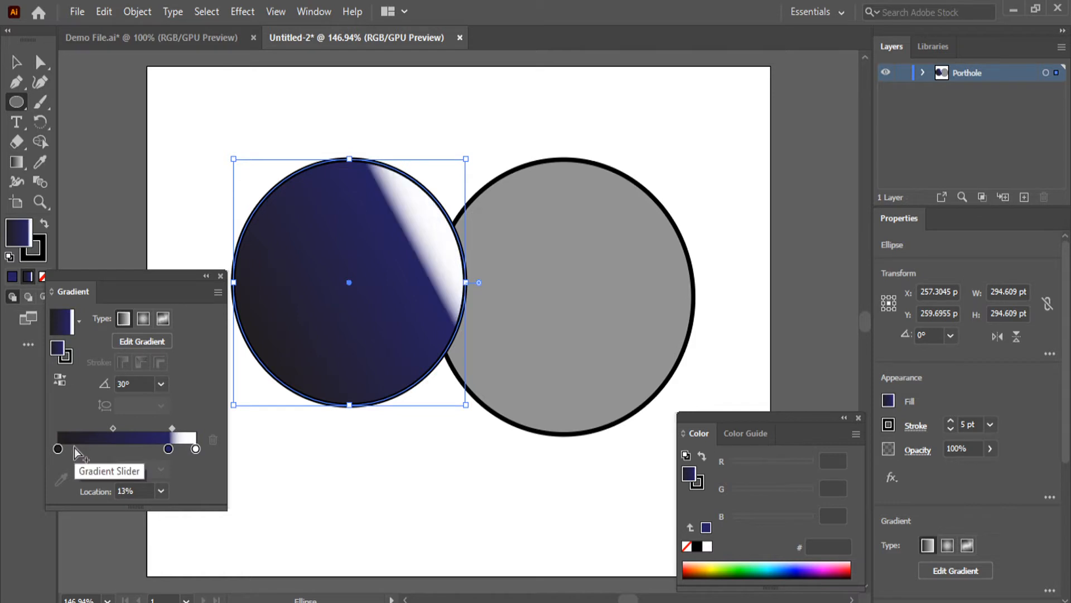
key(ctrl+z)
Move the gradient's black stop to about 25% and deselect the circle
click(57, 448)
drag(58, 449, 98, 451)
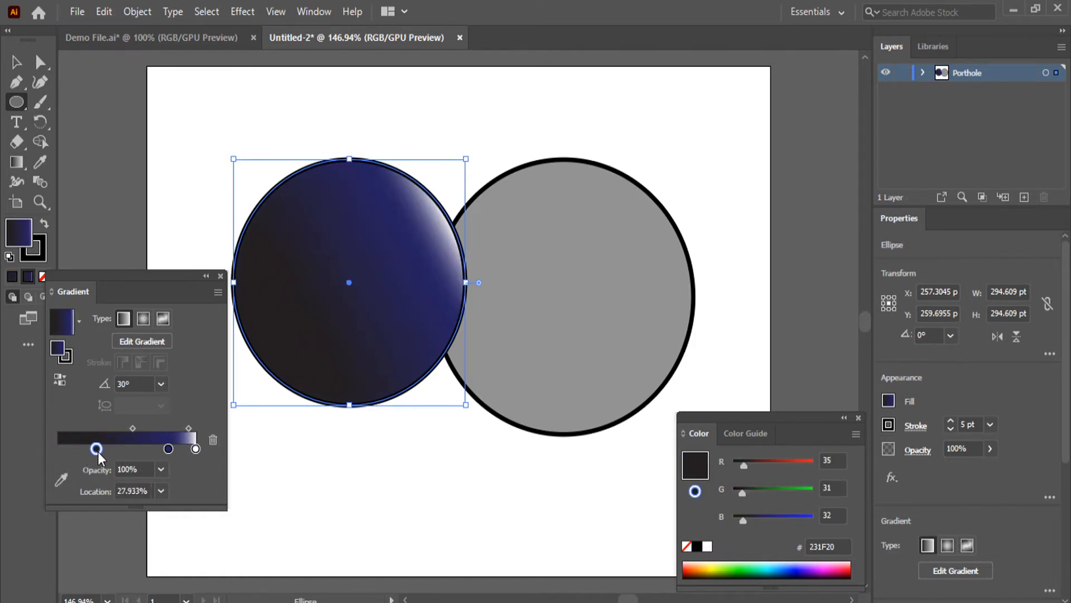
click(16, 62)
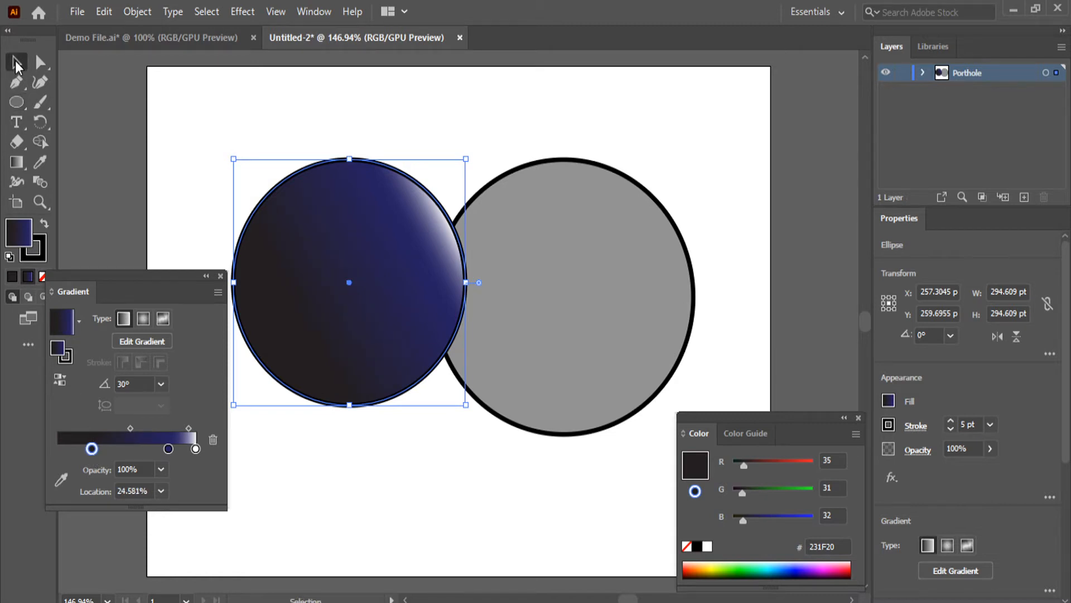
click(339, 497)
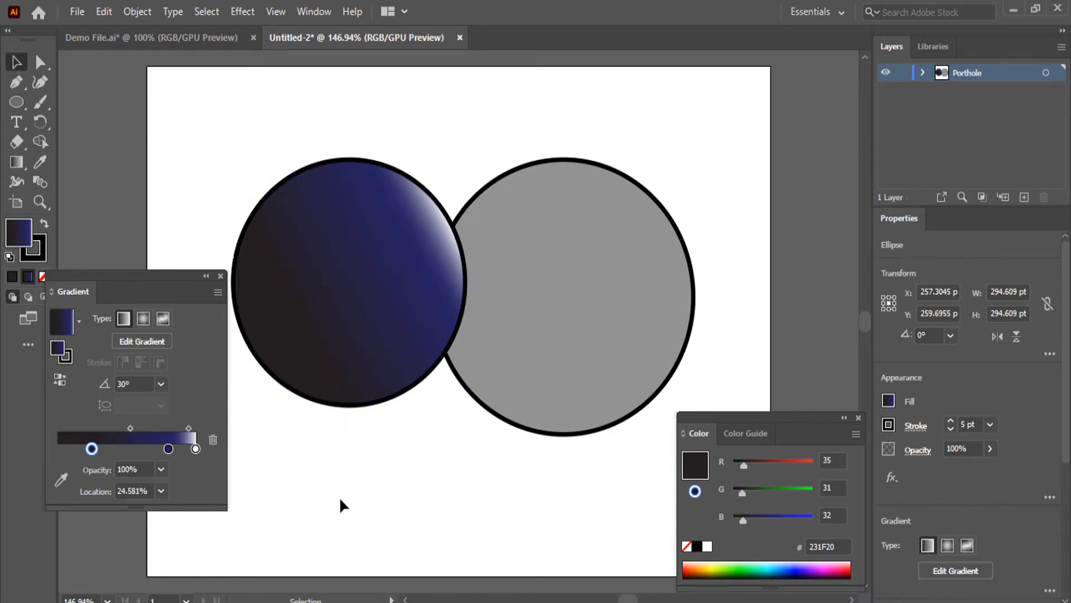
Close the gradient settings and reduce the blue gradient circle's stroke weight to 3 pt
click(388, 400)
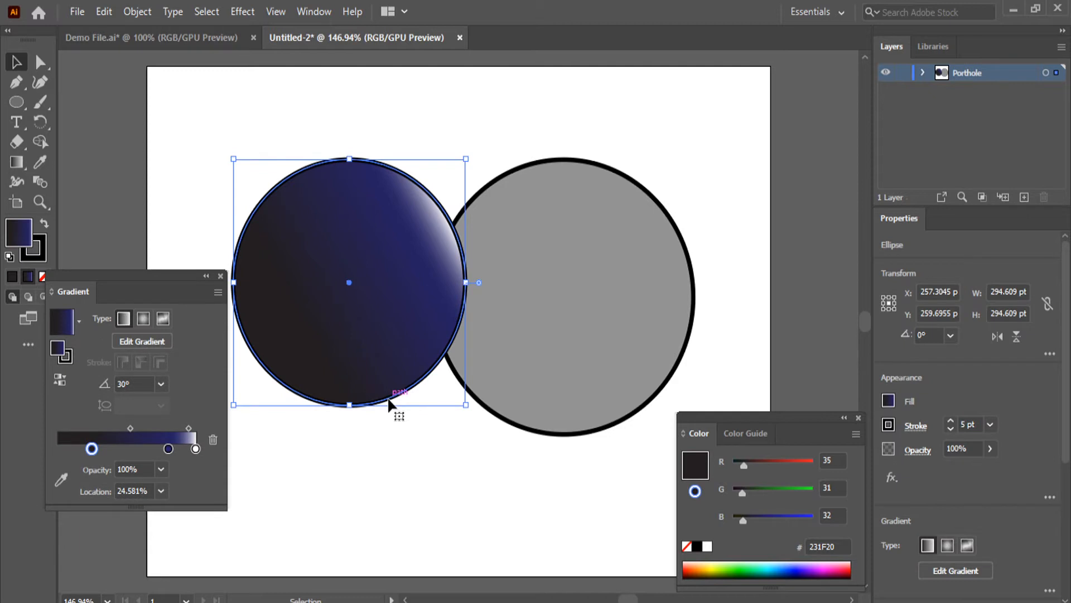
click(221, 273)
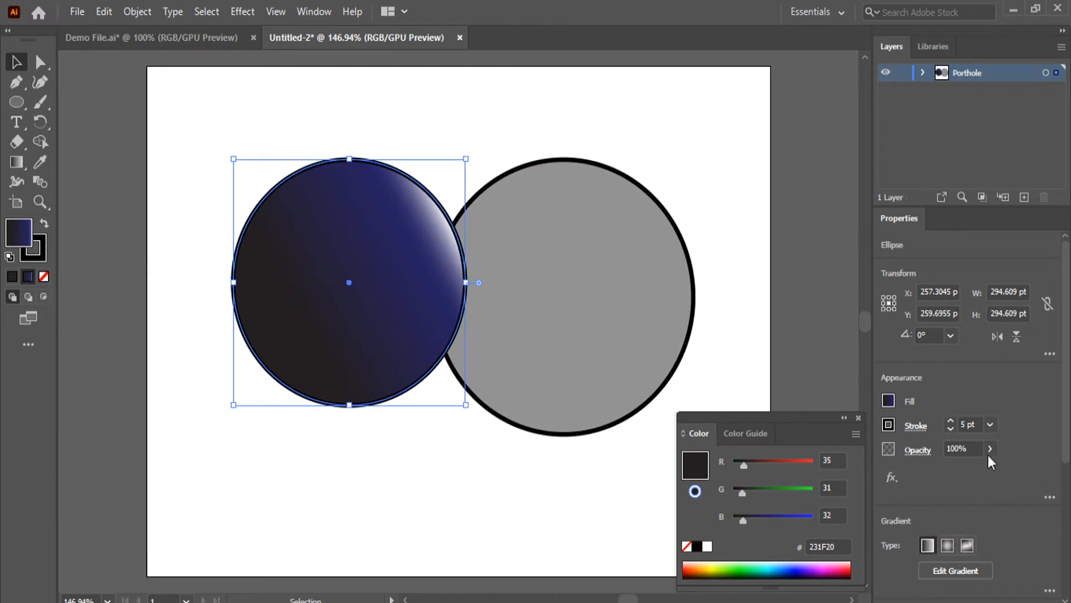
click(951, 429)
click(951, 429)
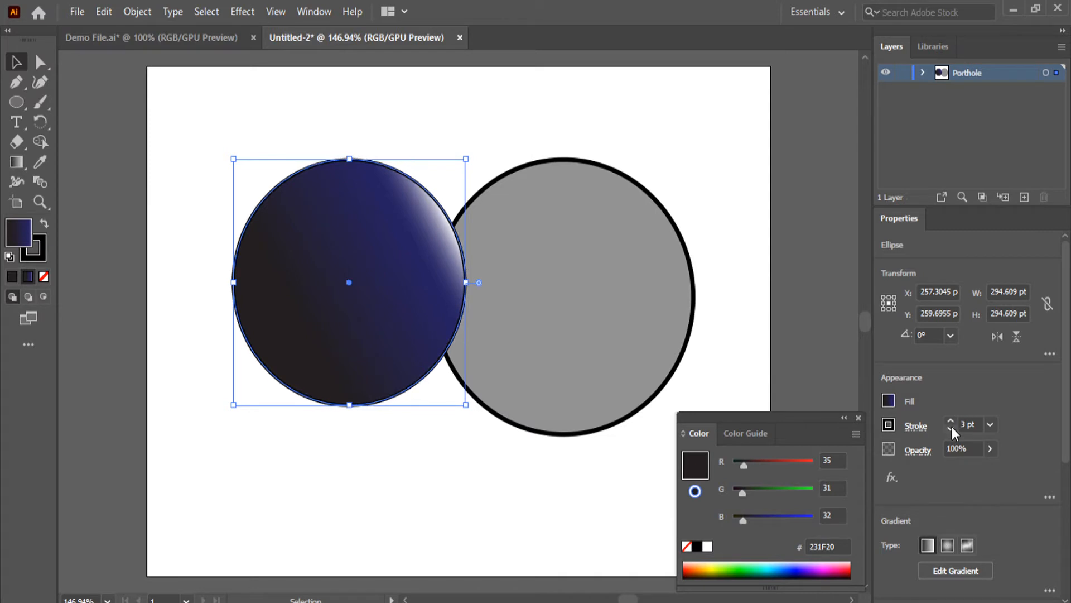
click(951, 428)
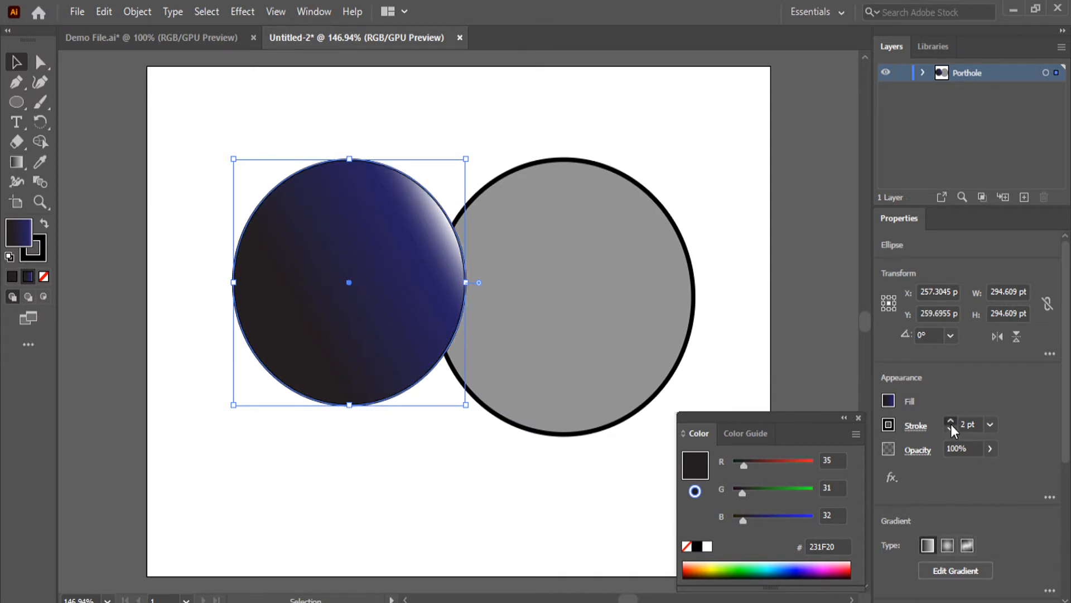
click(321, 438)
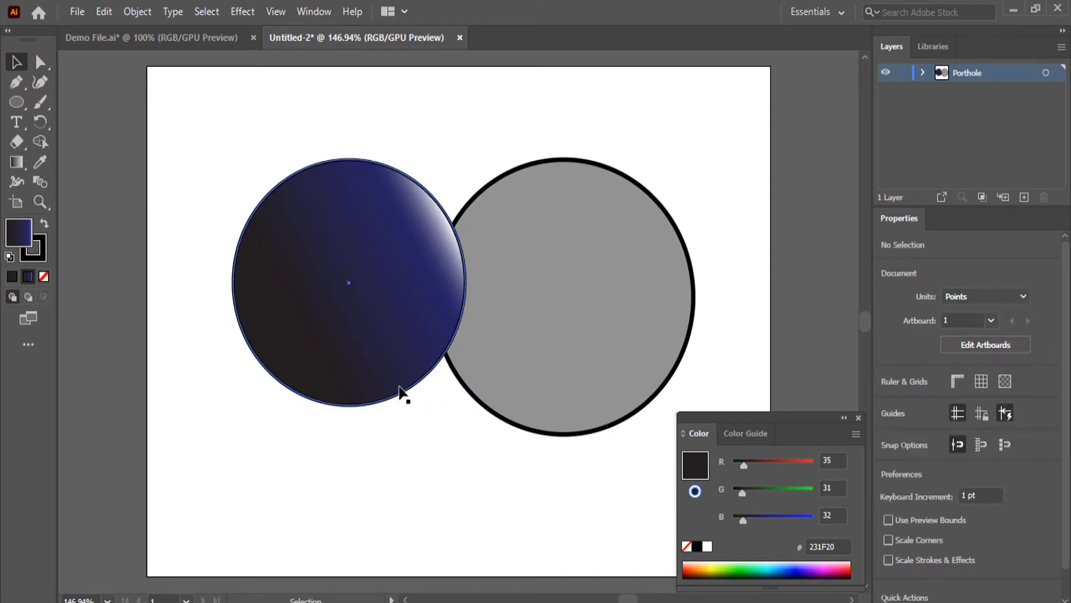
Move the blue gradient circle onto the centre of the grey circle at about X 530 pt, Y 277 pt
drag(394, 401, 612, 415)
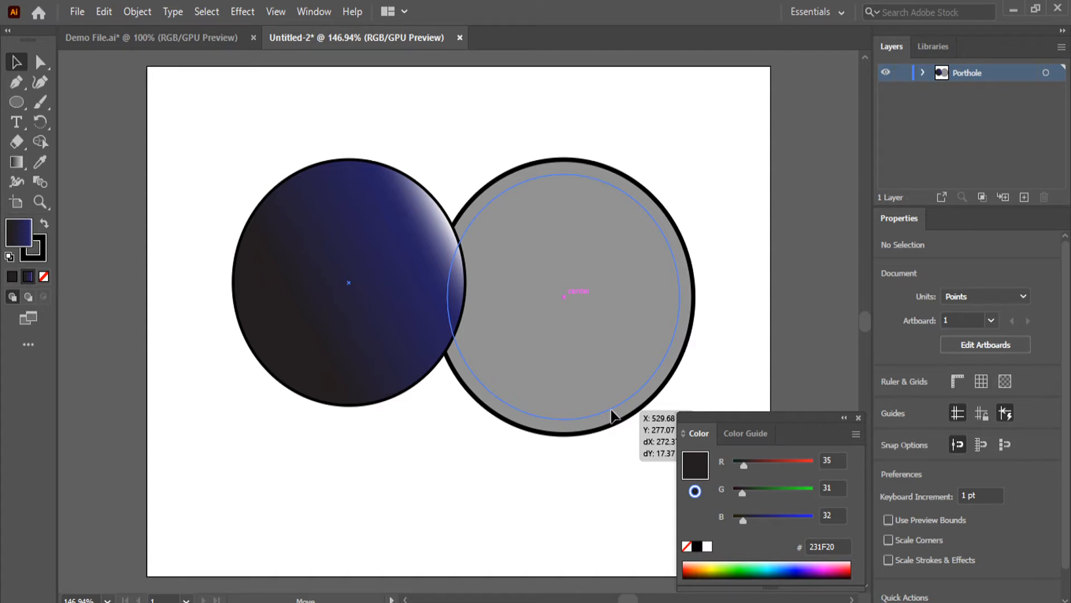
mouse_move(612, 415)
mouse_down()
mouse_move(604, 391)
mouse_move(590, 395)
mouse_move(588, 440)
mouse_move(619, 441)
mouse_move(646, 411)
mouse_move(617, 411)
mouse_move(597, 432)
mouse_move(605, 413)
mouse_move(613, 419)
mouse_up()
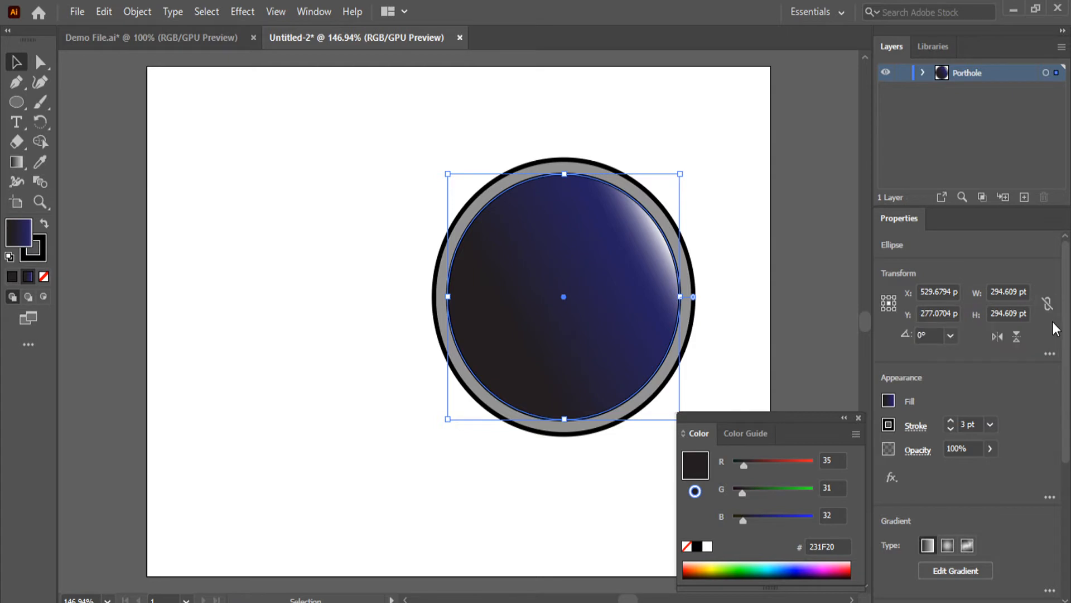
Constrain the blue gradient circle's width and height proportions and set its width to 270 pt
click(1047, 303)
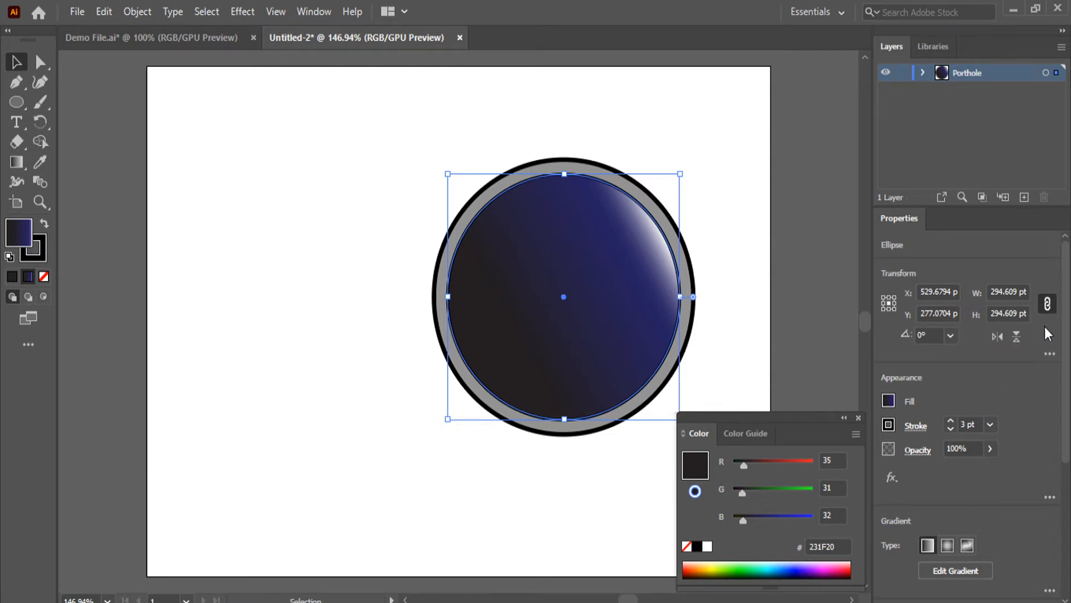
click(996, 291)
double_click(996, 291)
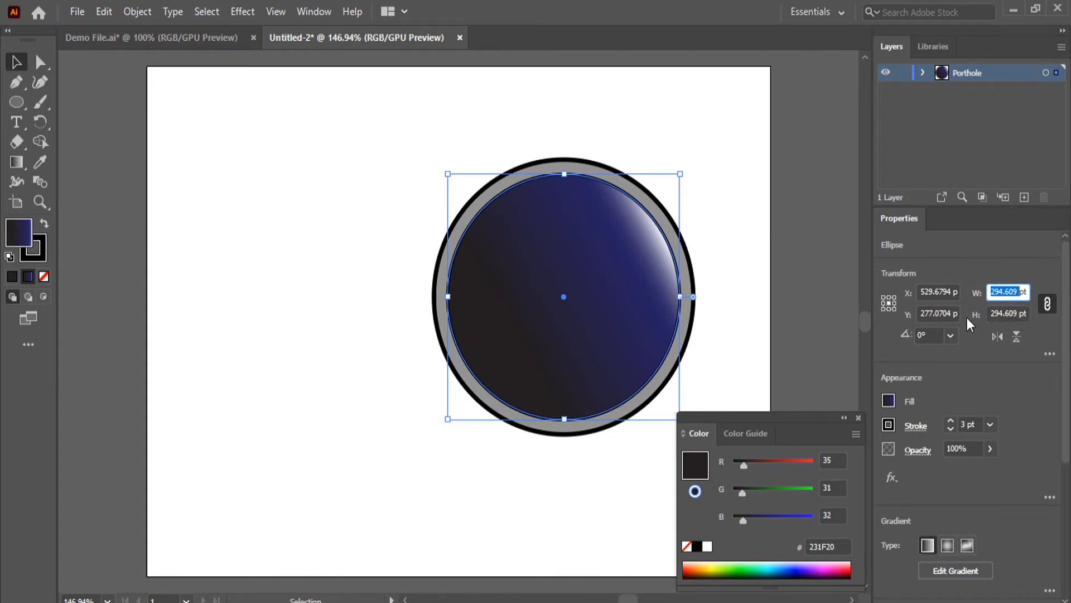
text(17)
text(70)
key(Return)
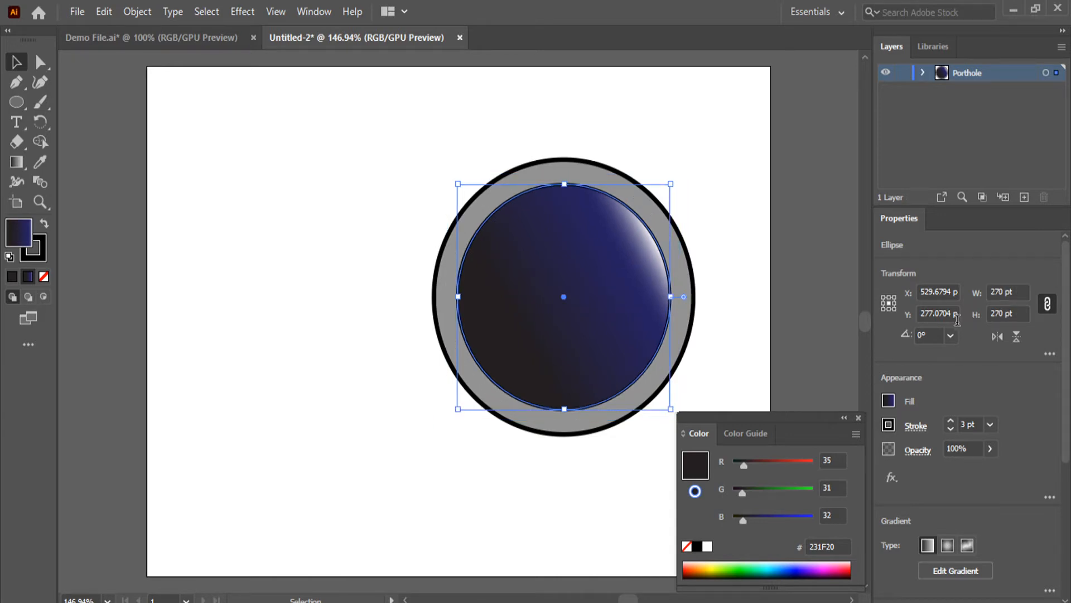
Set the blue gradient circle's width to 265 pt and deselect it
double_click(997, 291)
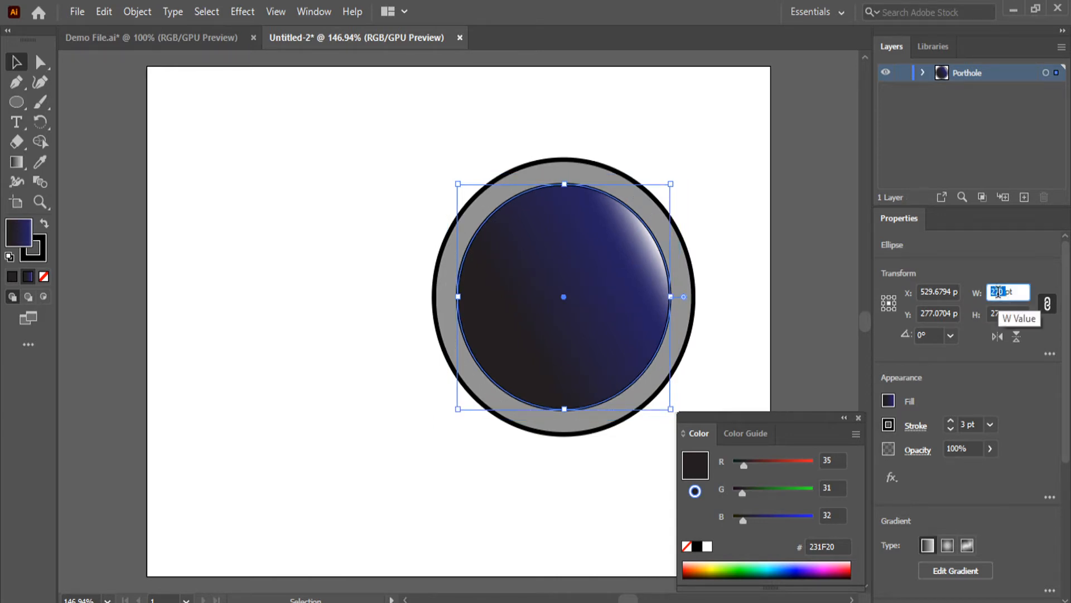
text(165)
key(Return)
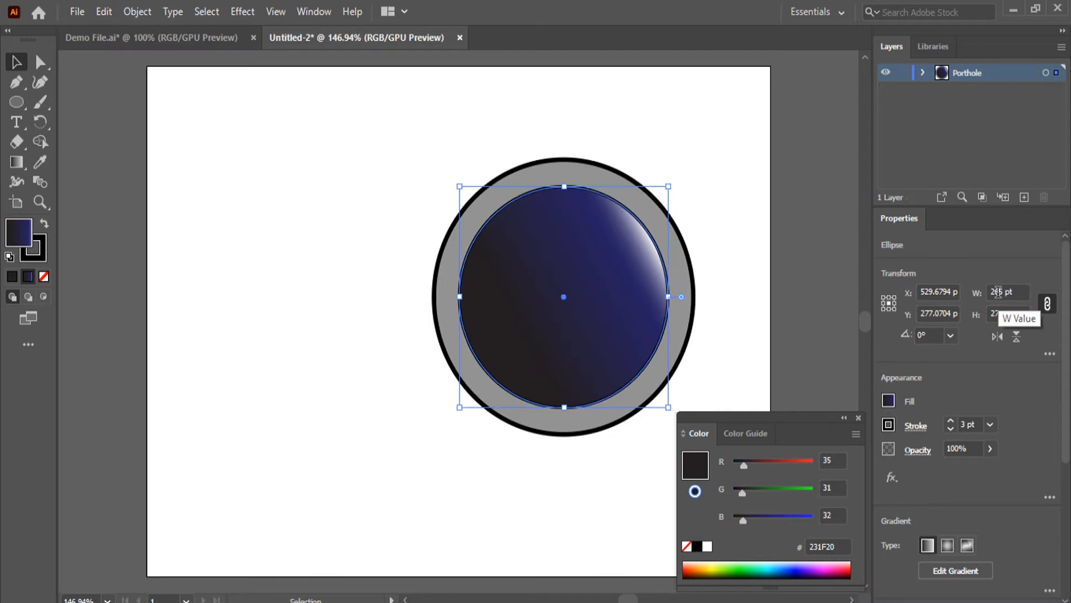
click(825, 286)
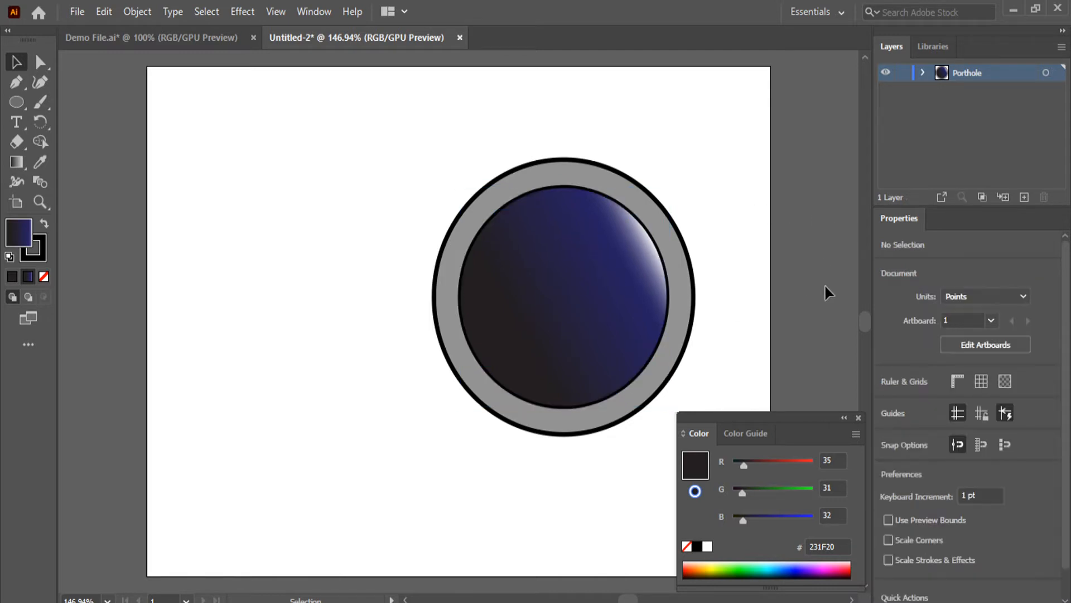
Check the bolts in Demo File.ai and draw a hexagon about 23 pt wide on the new artboard's empty area beside the porthole
click(186, 37)
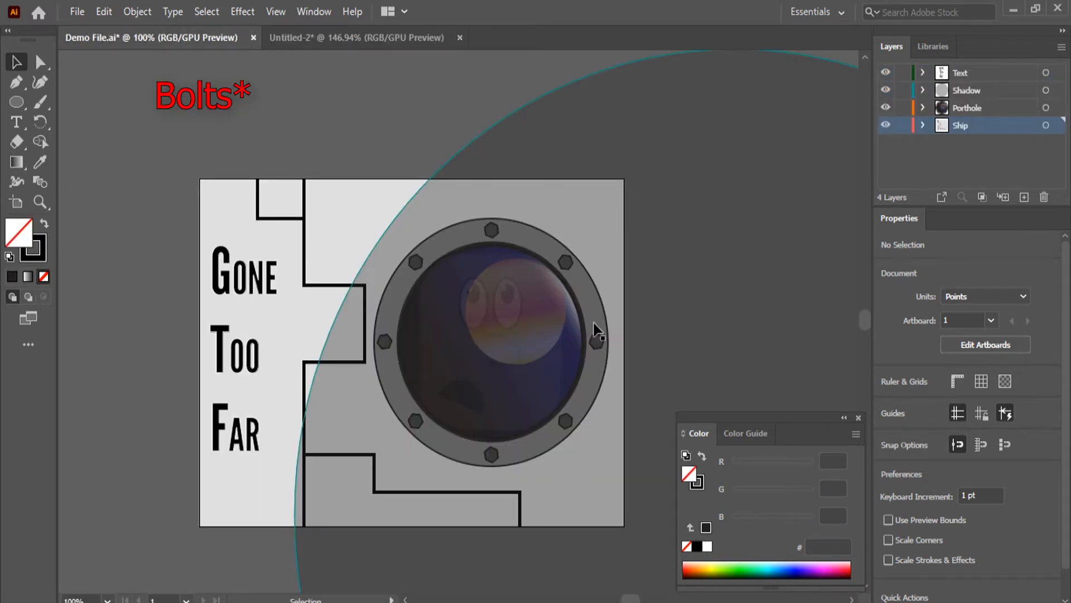
click(377, 44)
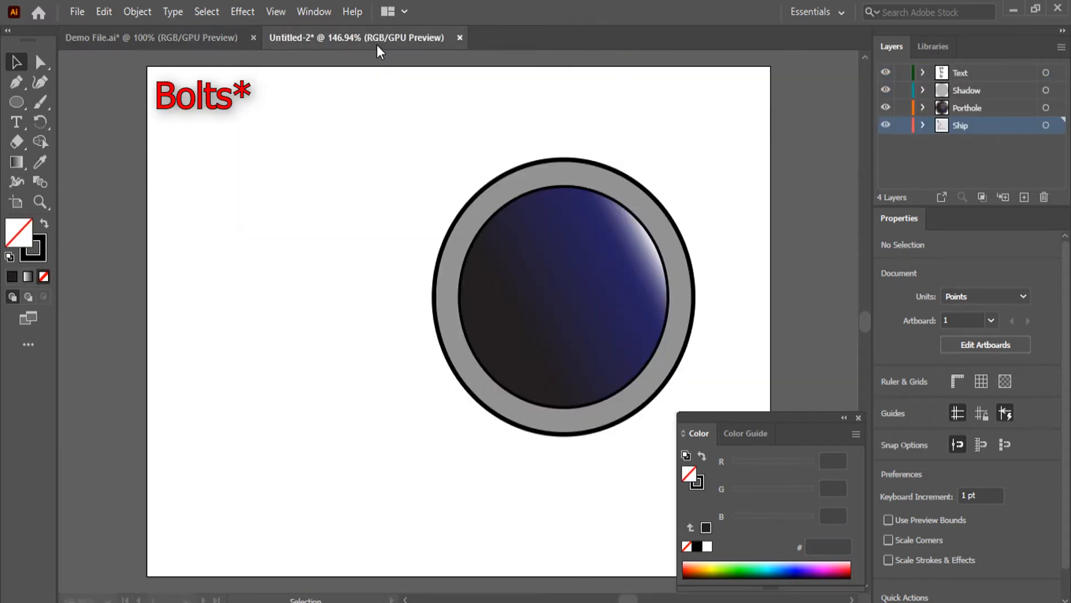
click(13, 106)
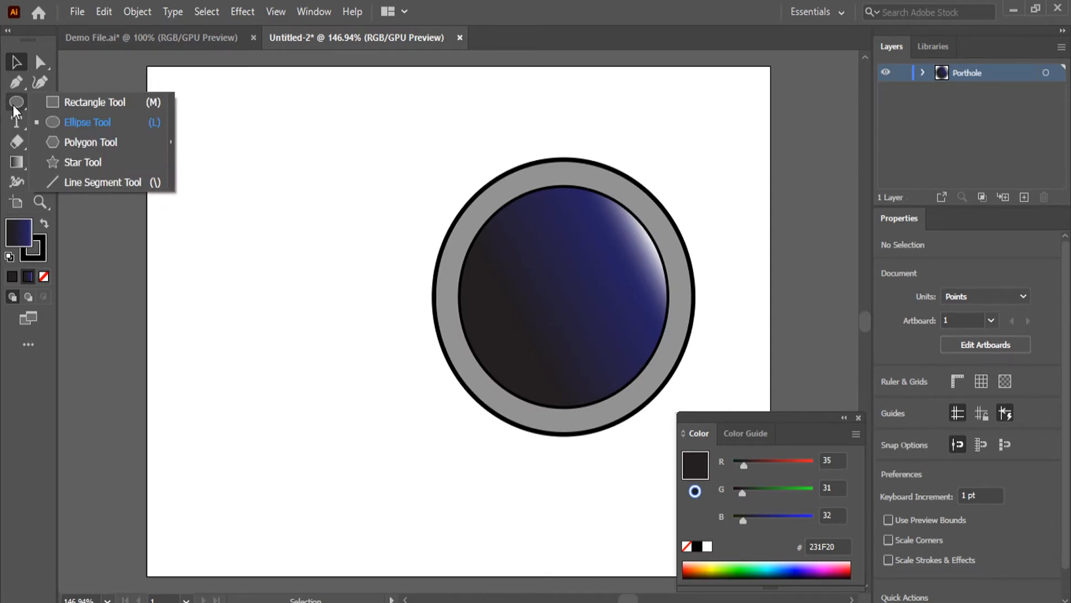
click(86, 143)
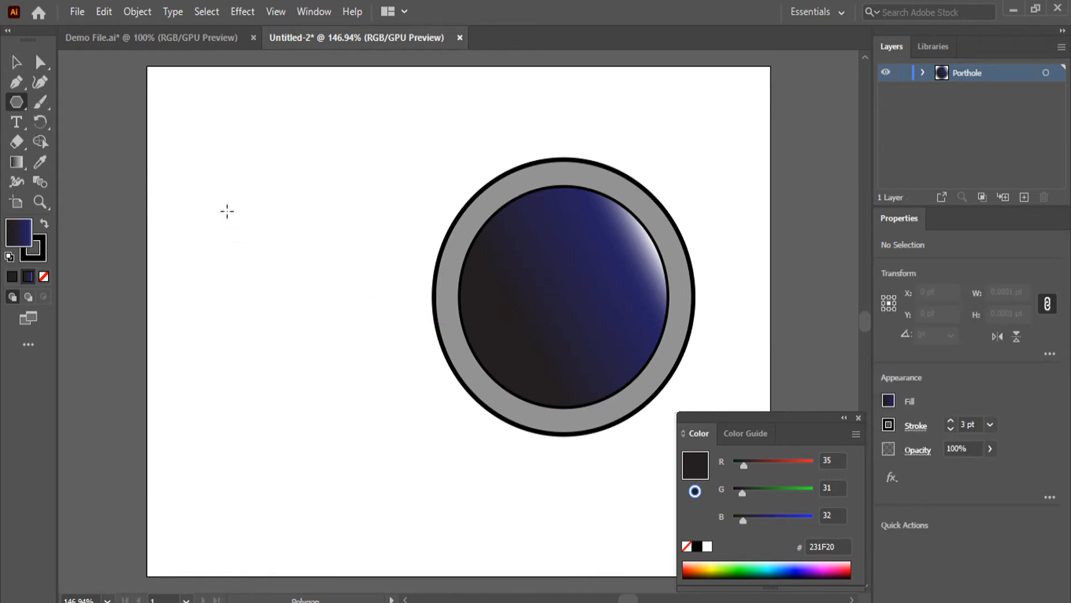
mouse_move(227, 211)
mouse_down()
mouse_move(268, 294)
mouse_move(239, 216)
mouse_move(259, 247)
mouse_move(234, 218)
mouse_up()
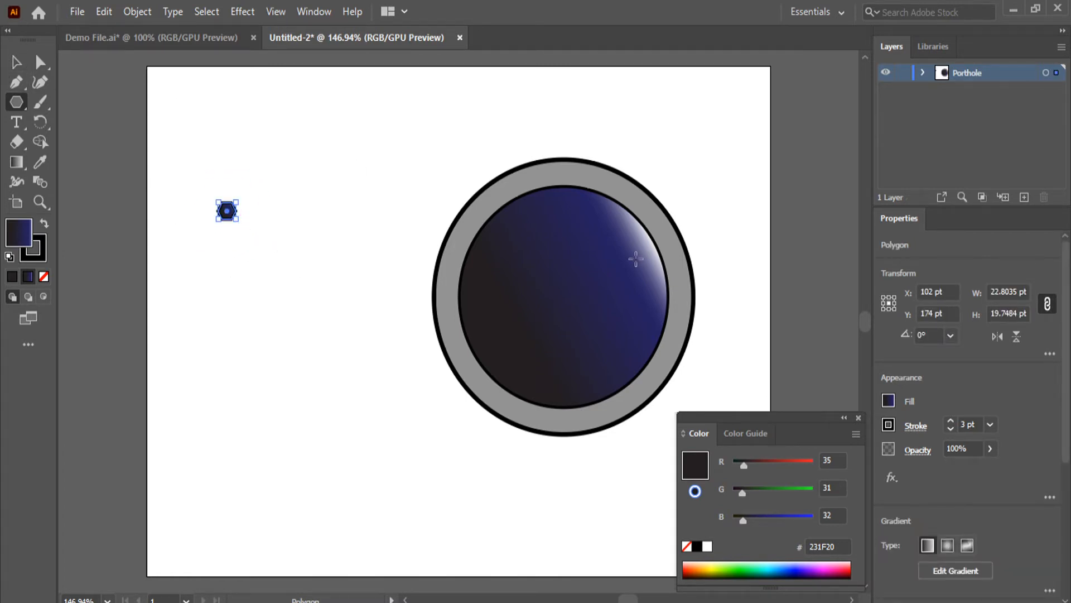
Reduce the hexagon's stroke weight to 1 pt and deselect it
click(950, 420)
click(950, 427)
click(950, 428)
click(950, 427)
click(313, 360)
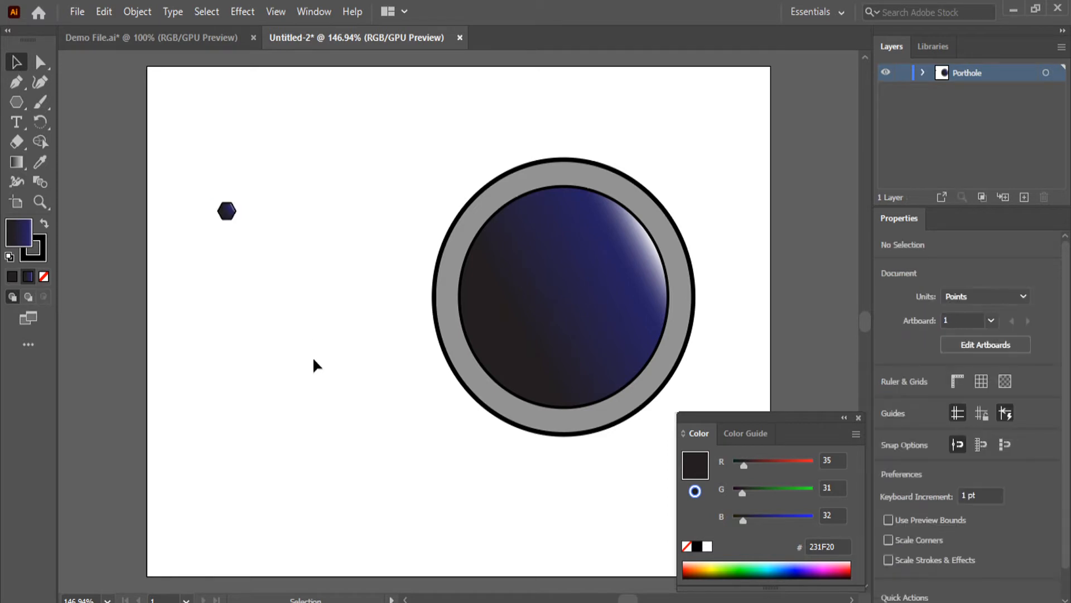
Replace the hexagon's gradient fill with solid dark grey #545454 and deselect it
scroll(205, 184, up, 6)
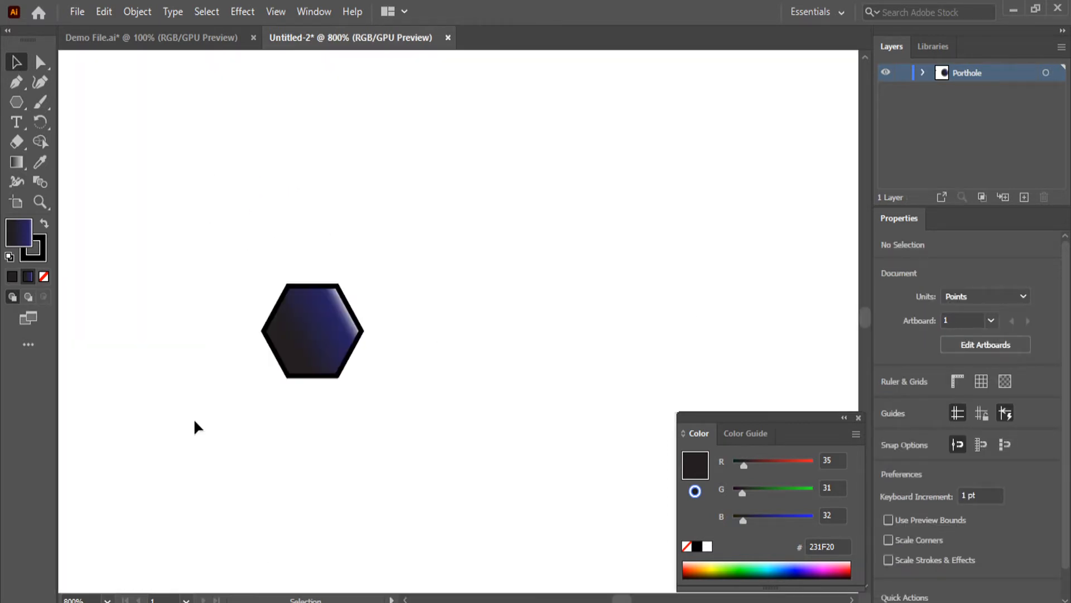
click(303, 366)
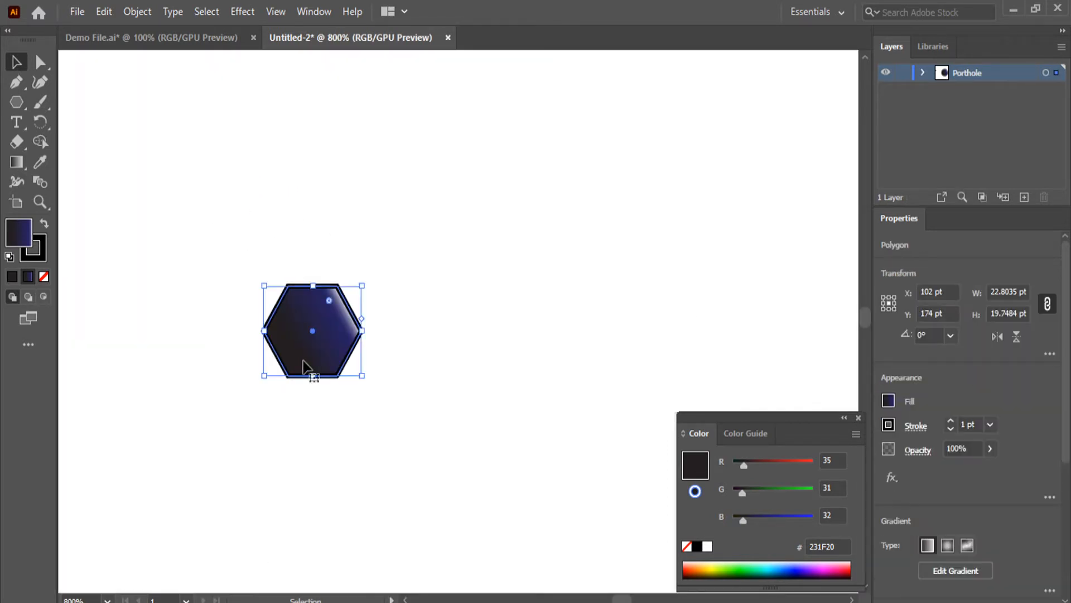
click(15, 280)
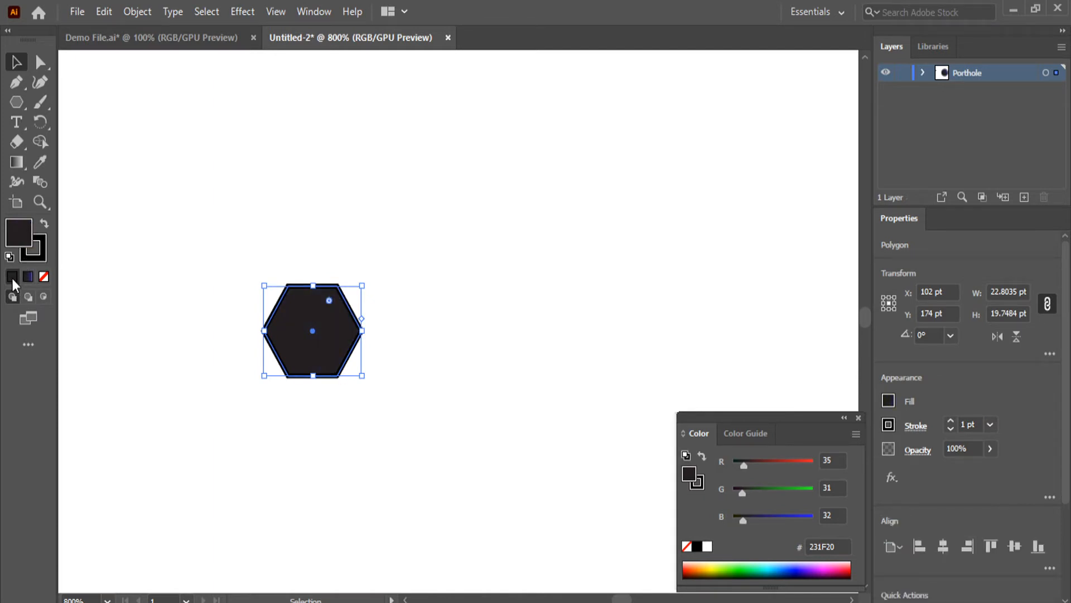
double_click(18, 234)
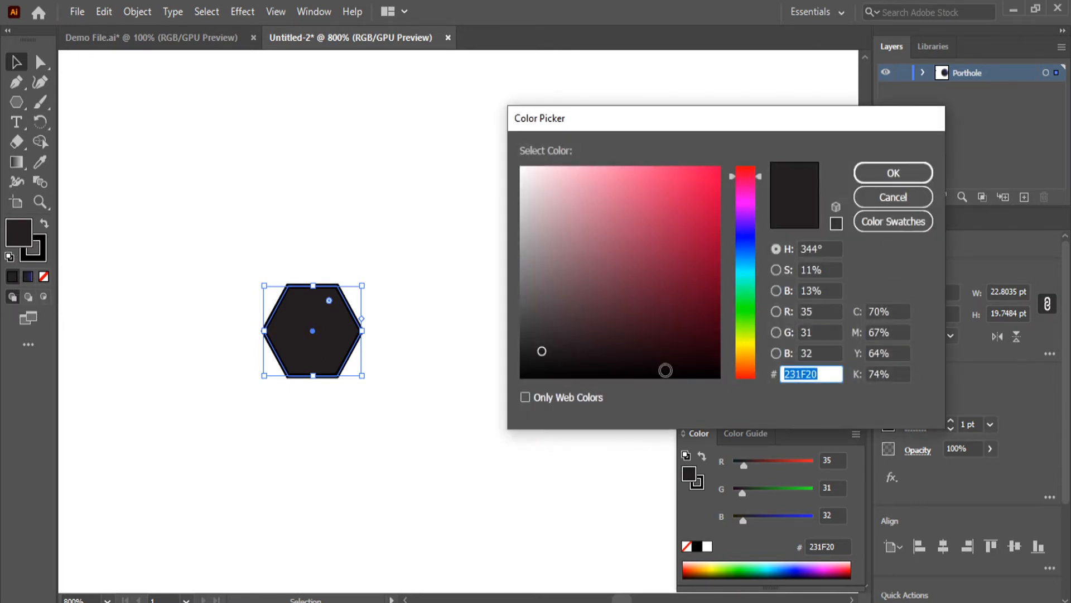
mouse_move(540, 355)
mouse_down()
mouse_move(514, 335)
mouse_move(507, 310)
mouse_move(522, 306)
mouse_move(512, 315)
mouse_up()
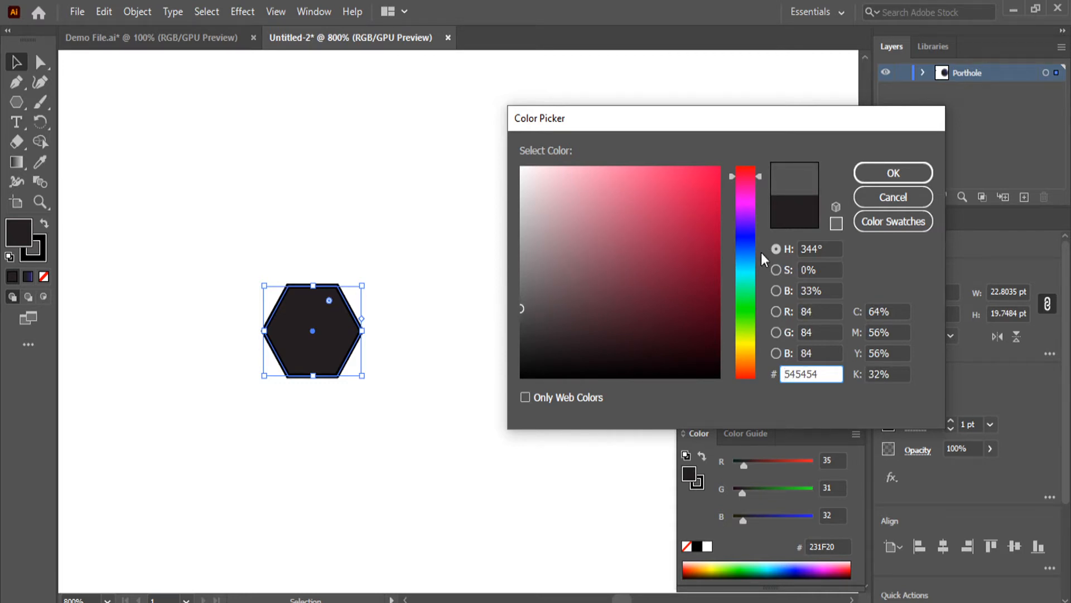
click(905, 168)
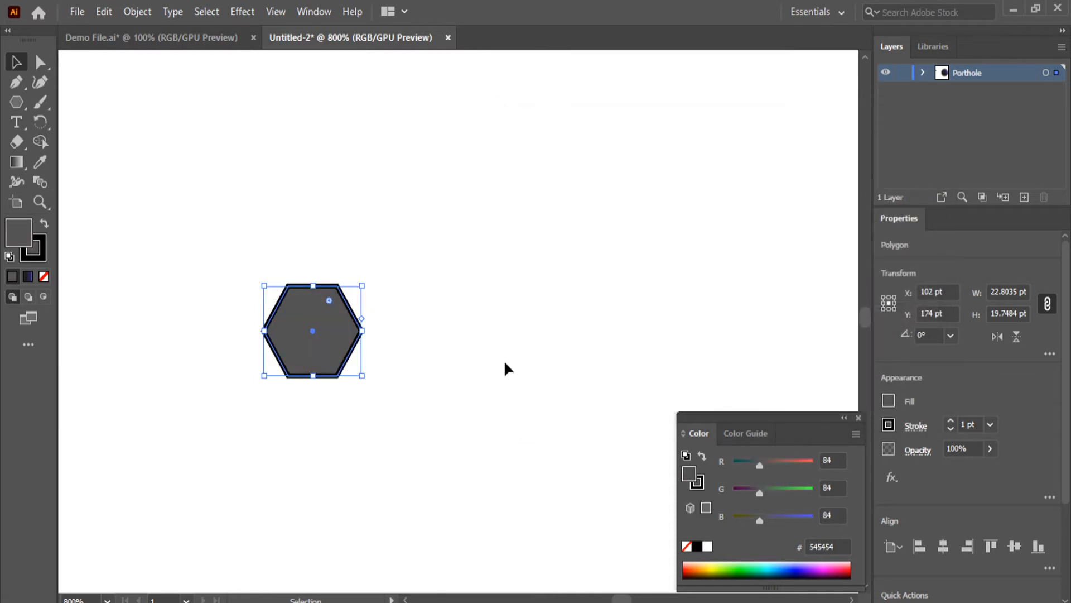
click(500, 361)
scroll(513, 426, down, 5)
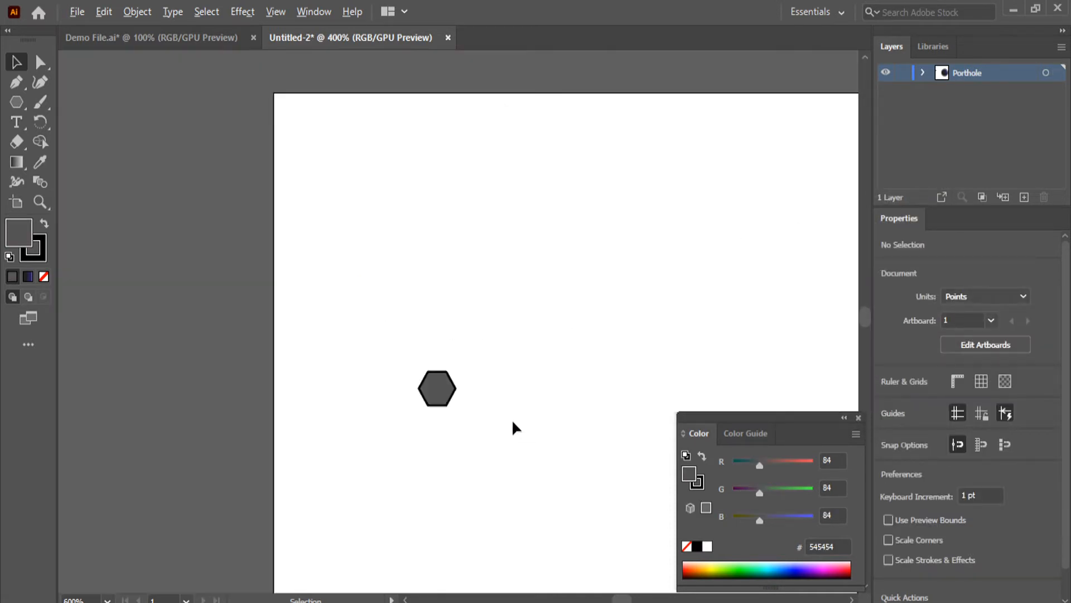
scroll(501, 466, right, 5)
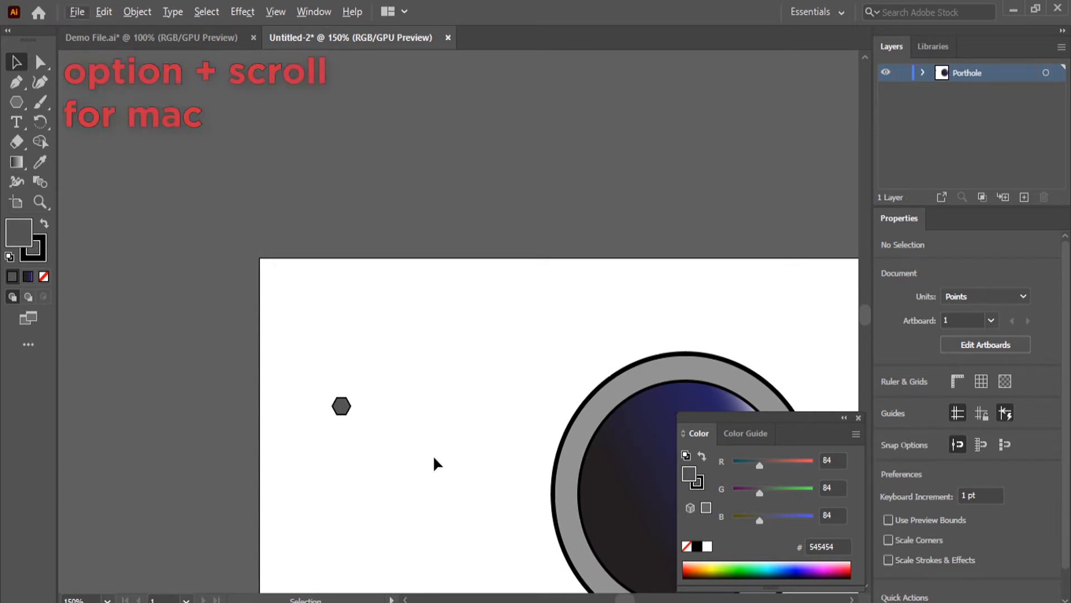
scroll(434, 463, up, 1)
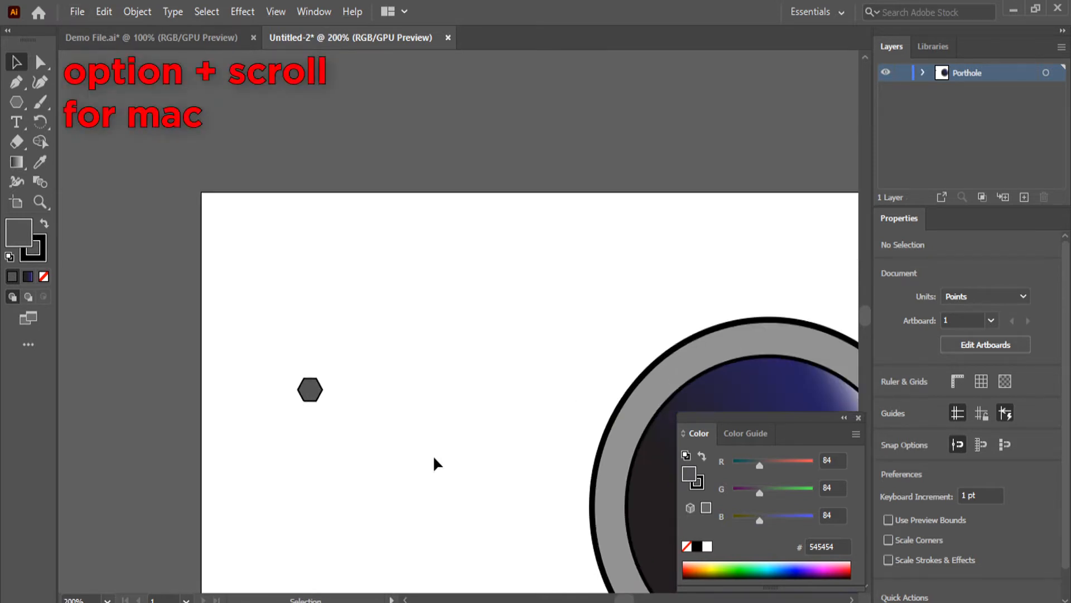
scroll(434, 459, up, 3)
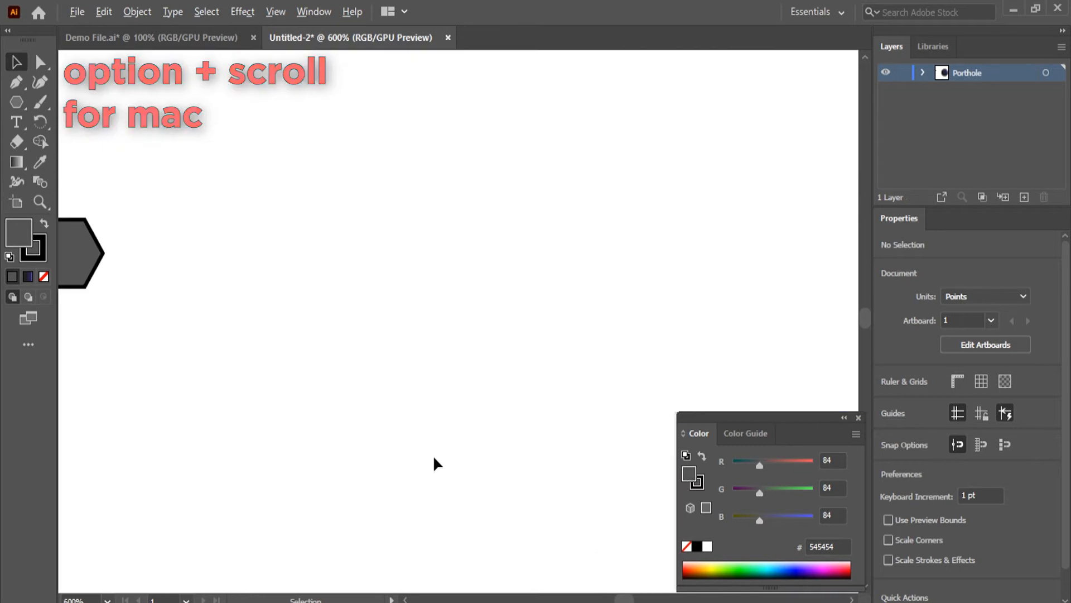
scroll(434, 458, down, 4)
scroll(434, 458, up, 4)
scroll(434, 459, down, 2)
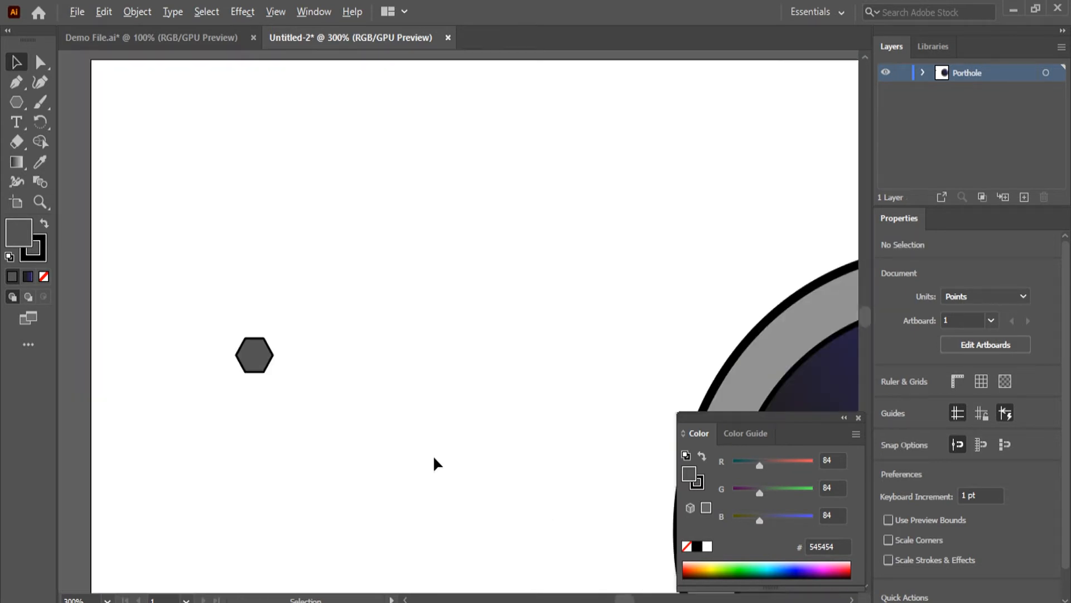
Close the Color panel, then open the Navigator and place it in the canvas's upper corner, clear of the hexagon
click(859, 418)
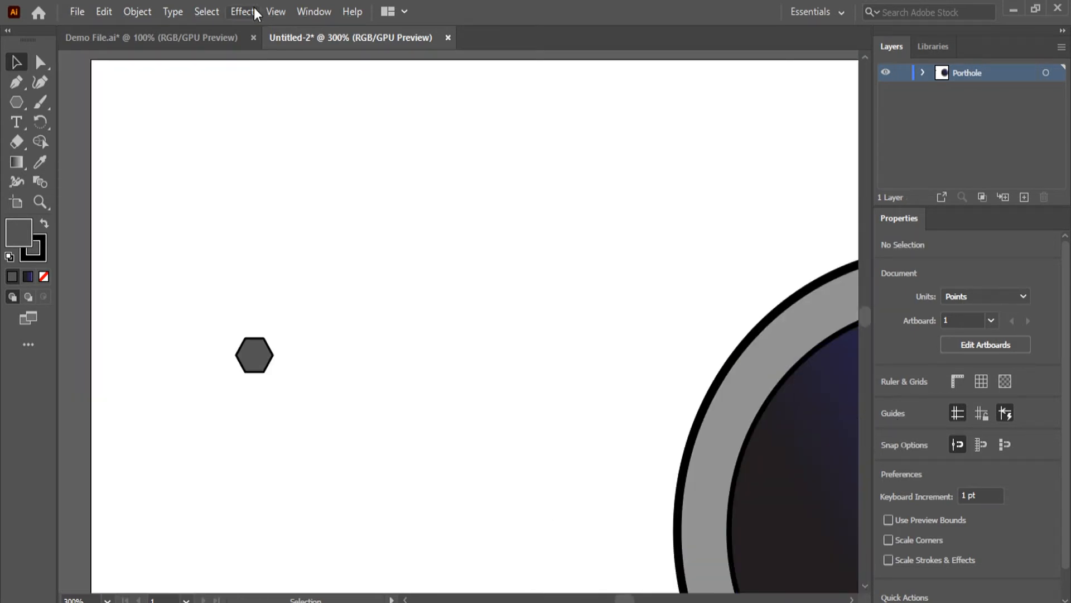
click(322, 17)
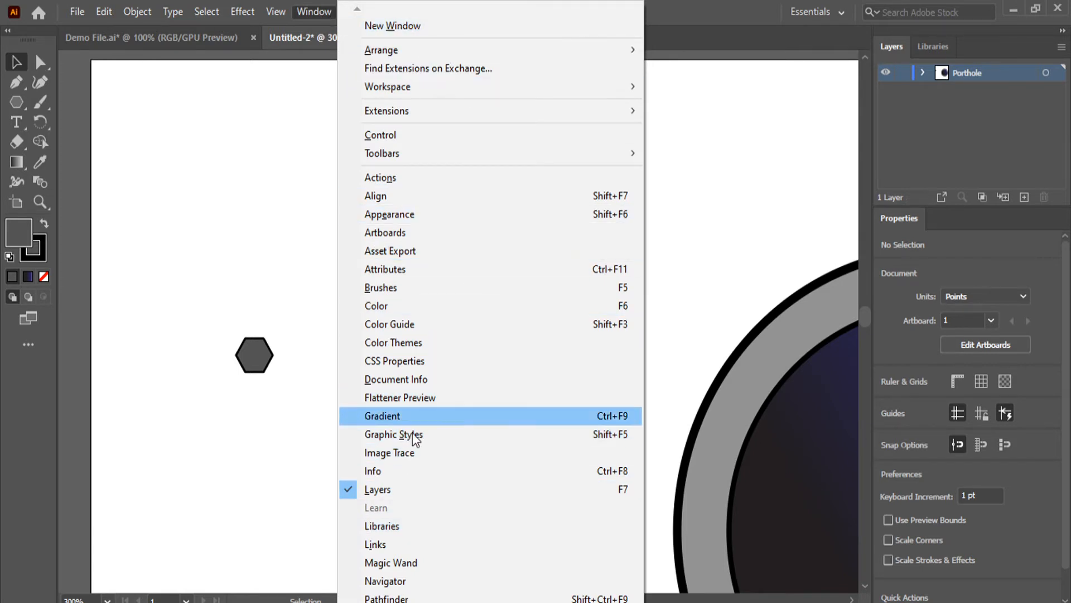
click(416, 583)
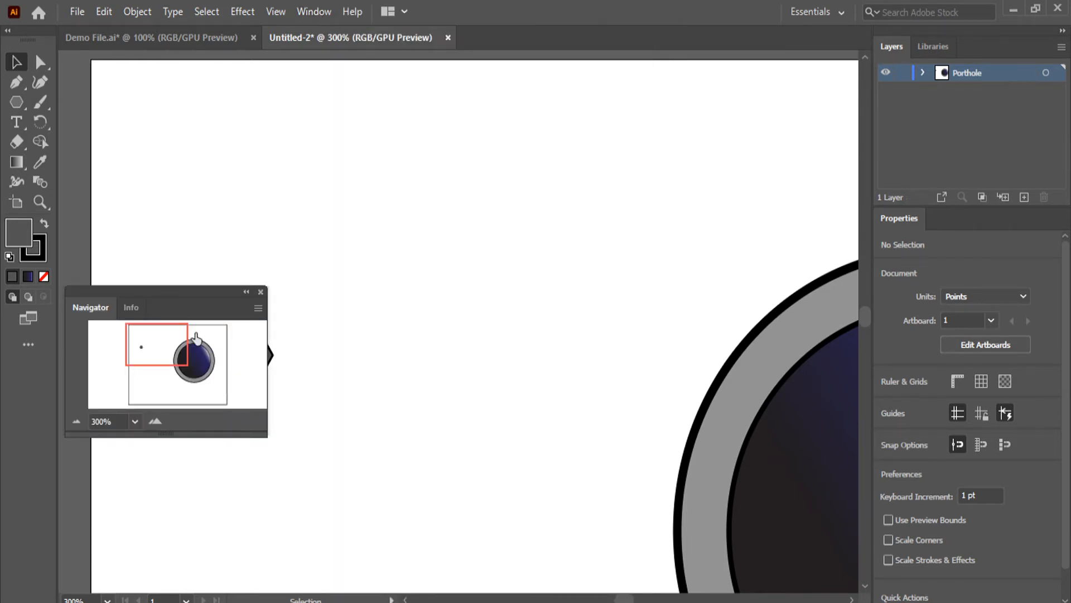
drag(181, 290, 172, 51)
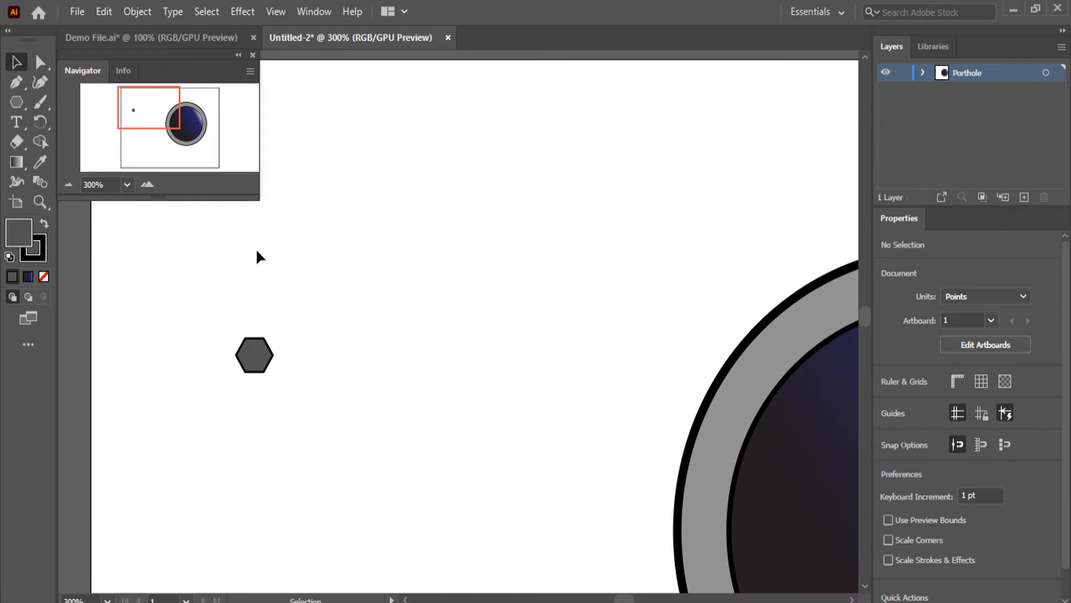
Move the hexagon onto the top of the grey ring, aligned with the porthole's centre, at about X 530 pt, Y 129 pt
drag(251, 371, 784, 237)
scroll(671, 291, down, 3)
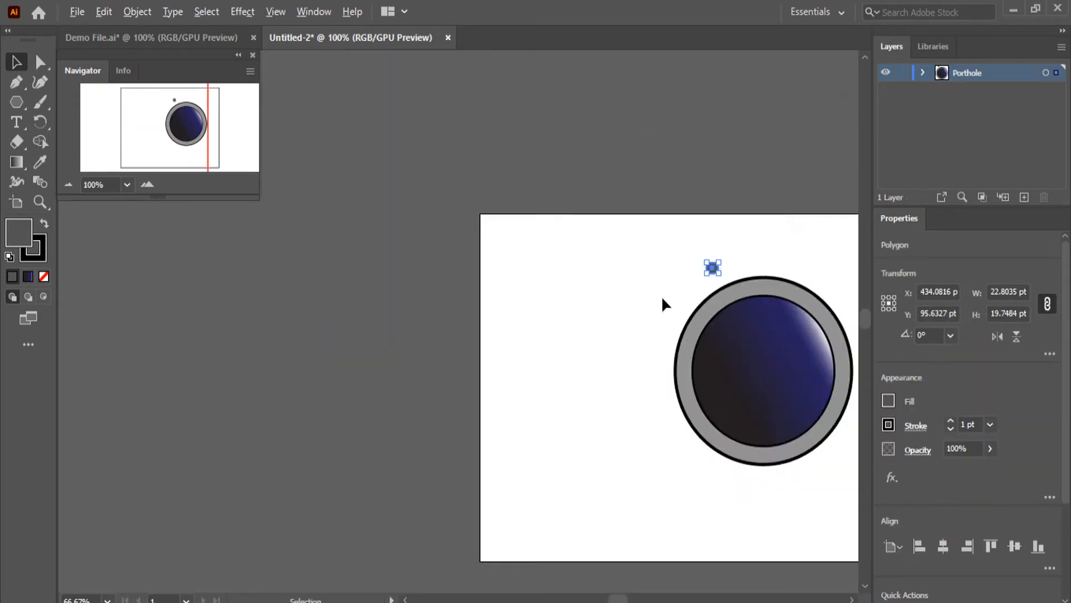
scroll(661, 296, up, 1)
click(170, 120)
drag(170, 120, 199, 117)
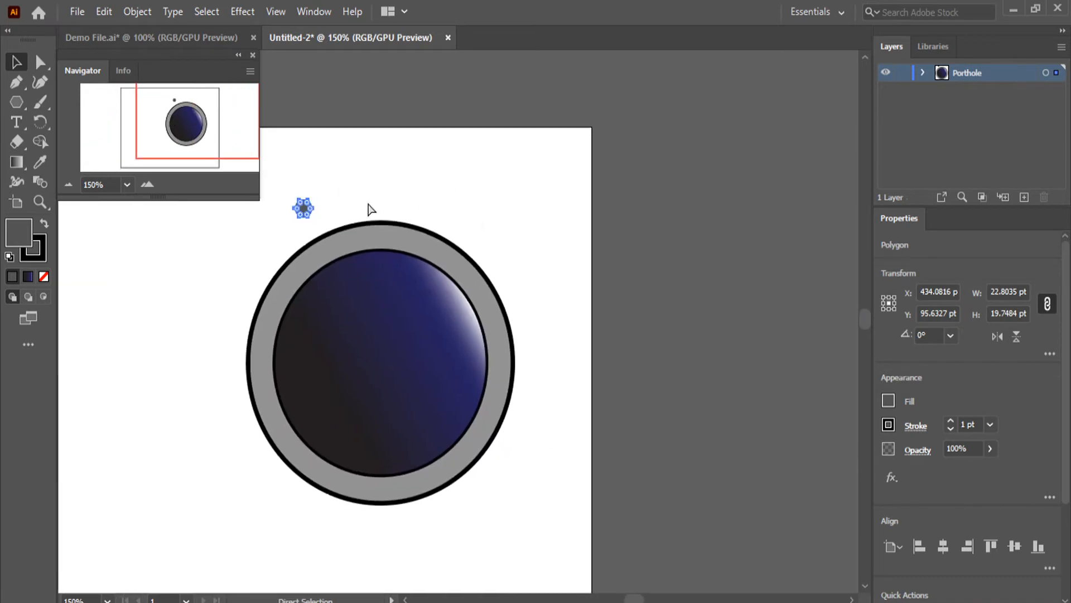
scroll(367, 208, left, 2)
scroll(451, 233, up, 2)
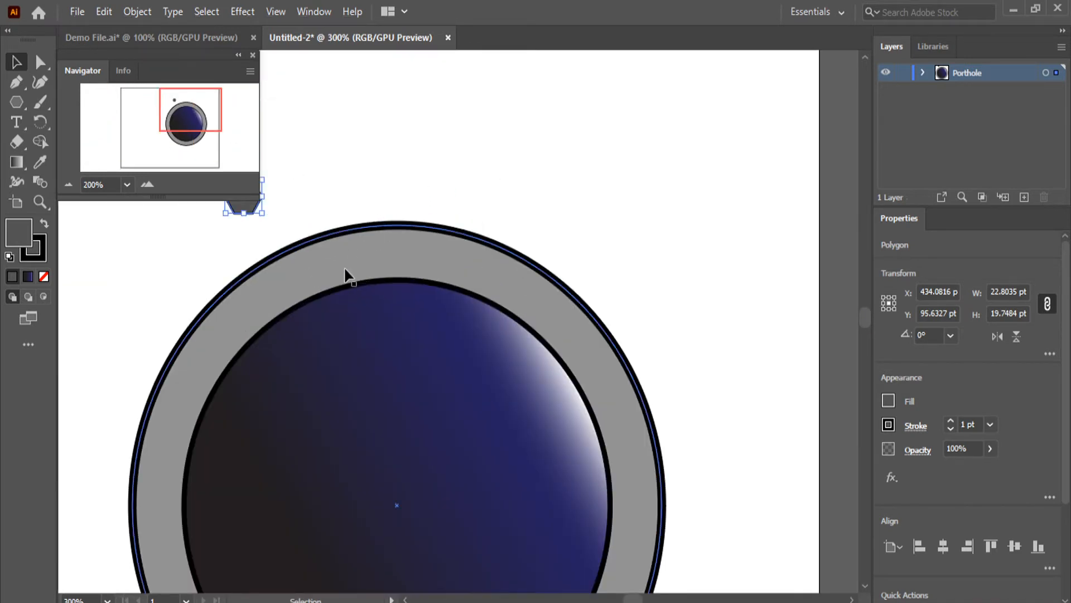
scroll(346, 277, up, 2)
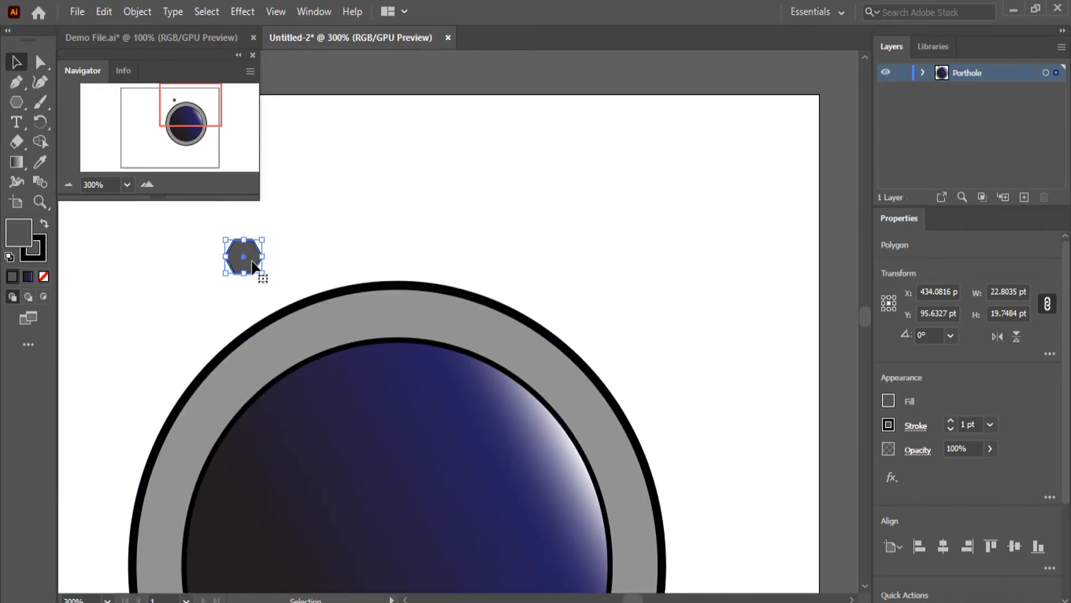
drag(250, 261, 408, 322)
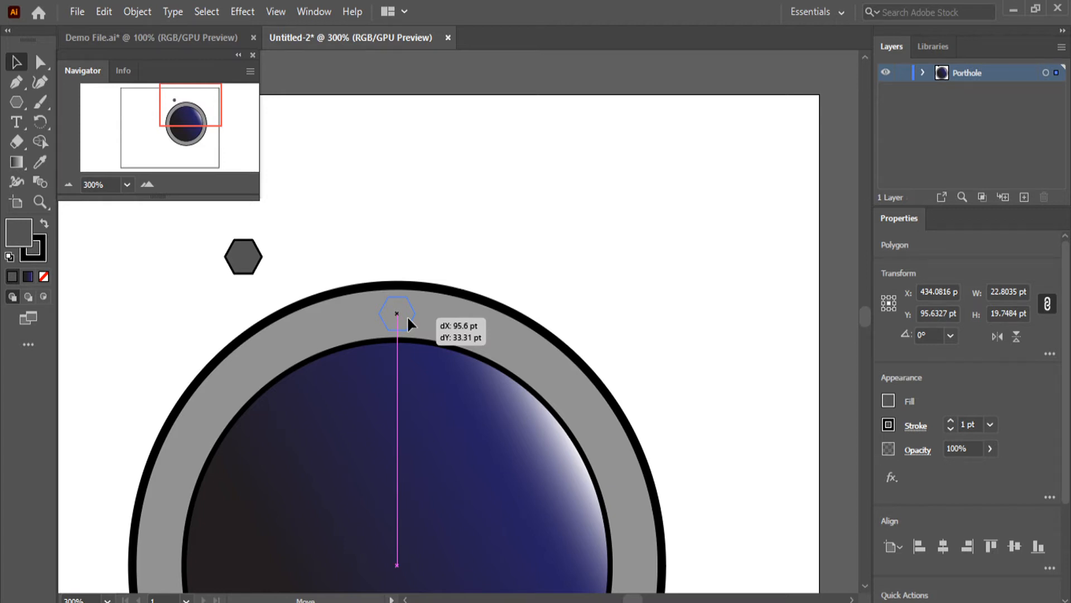
drag(407, 316, 407, 316)
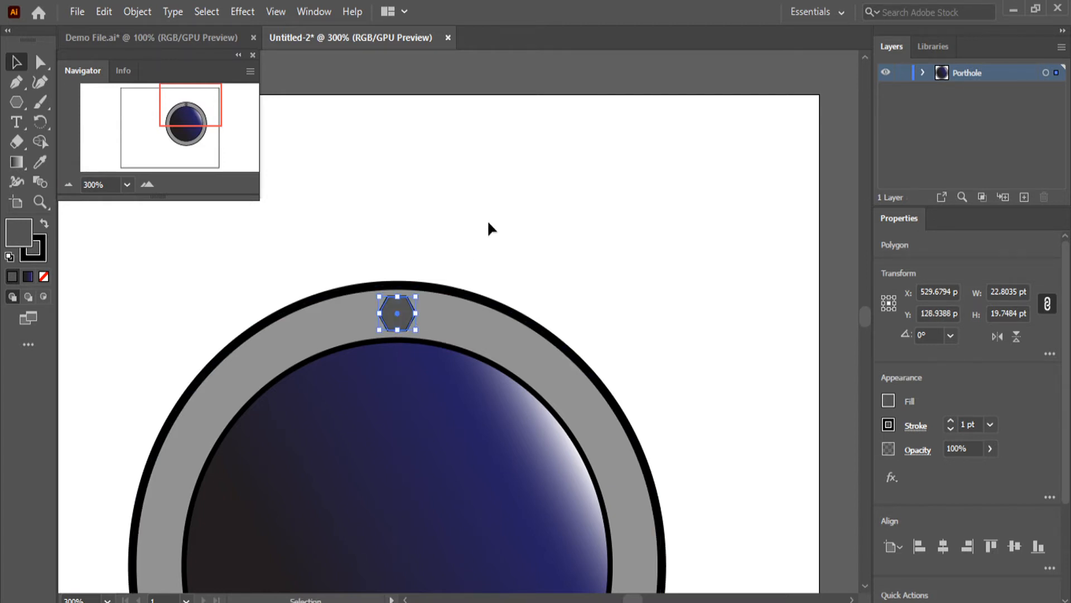
click(530, 268)
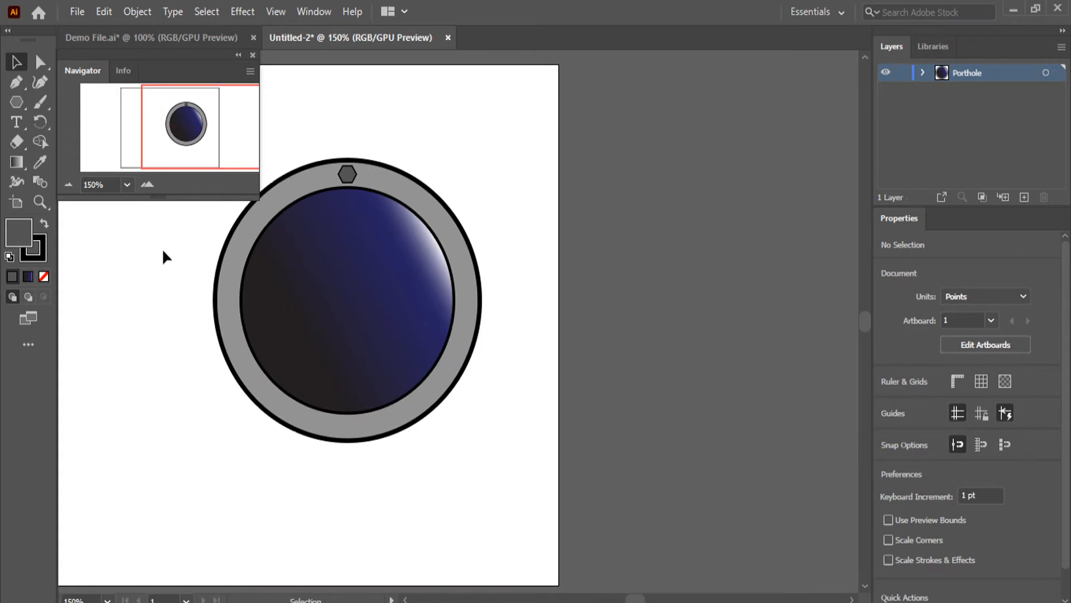
Duplicate the hexagon and place the copy at the bottom of the grey ring, centred below the original at about X 530 pt, Y 425 pt
scroll(209, 272, up, 1)
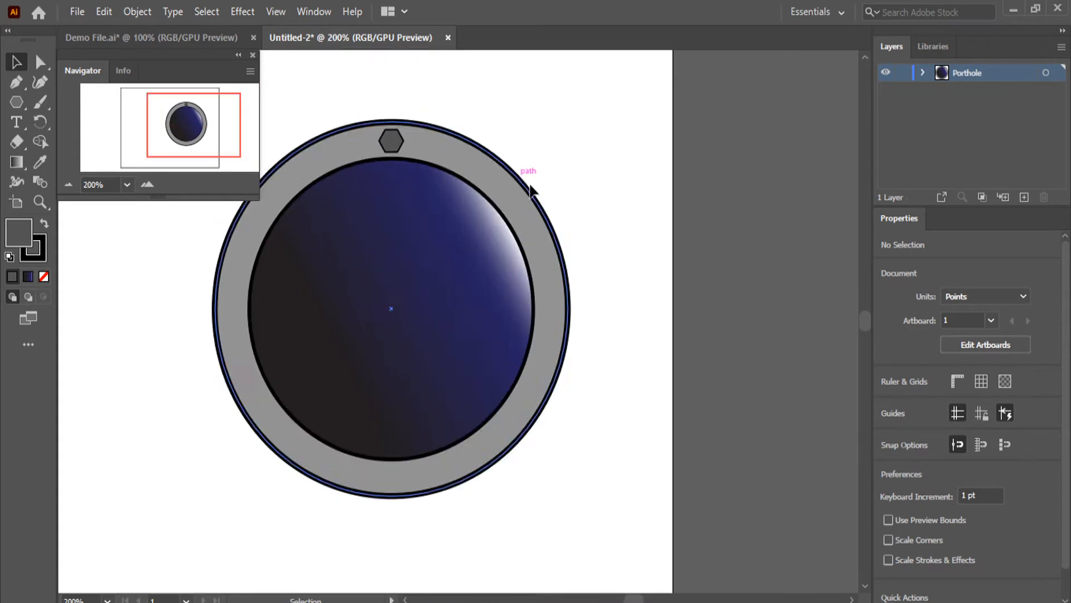
click(386, 147)
key(ctrl+c)
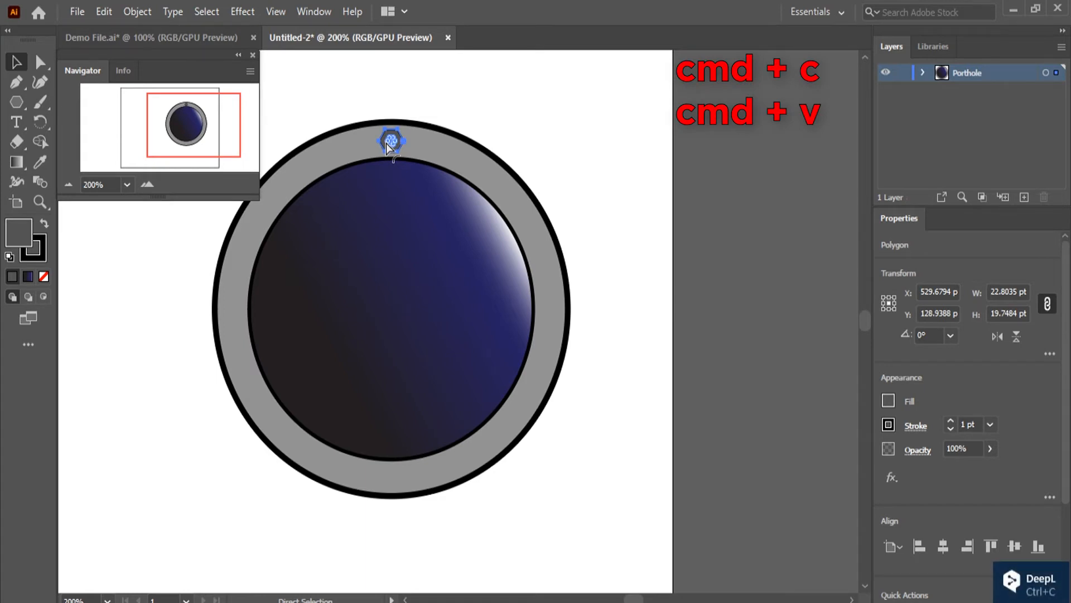
key(ctrl+v)
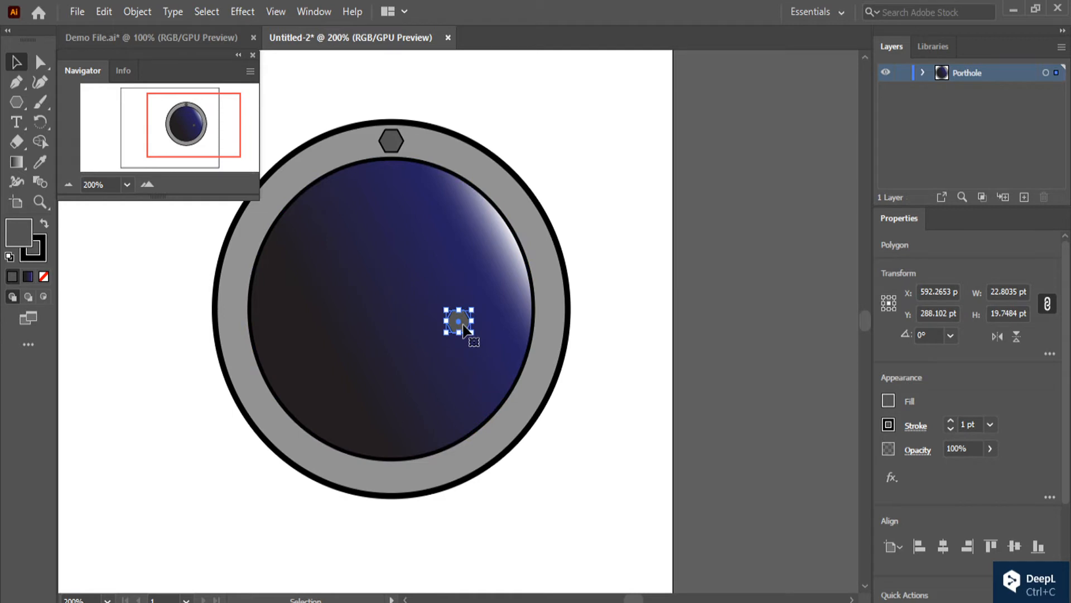
drag(463, 329, 396, 486)
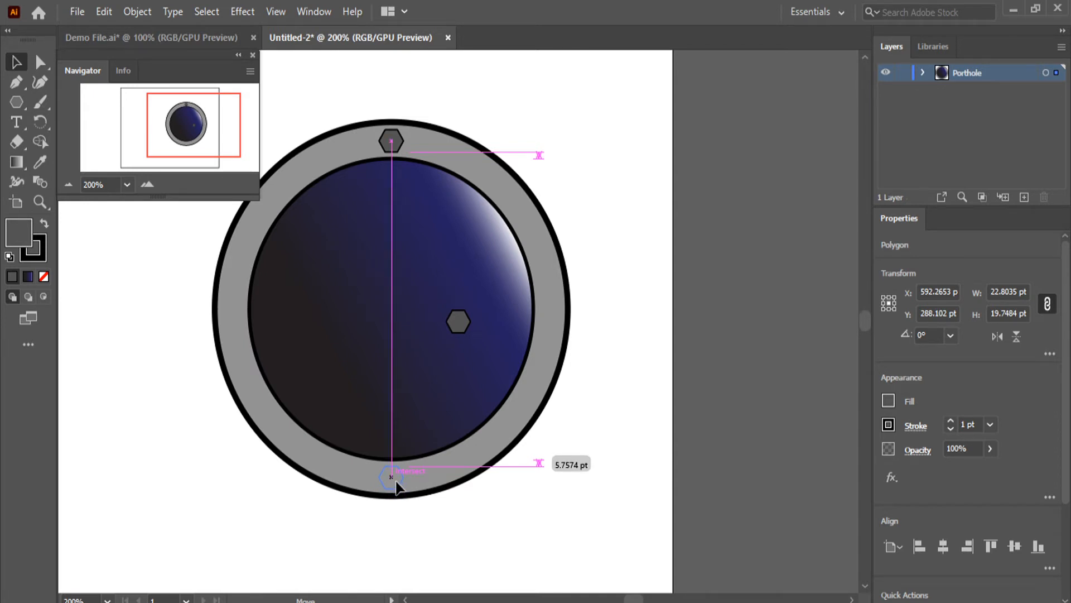
drag(396, 486, 397, 487)
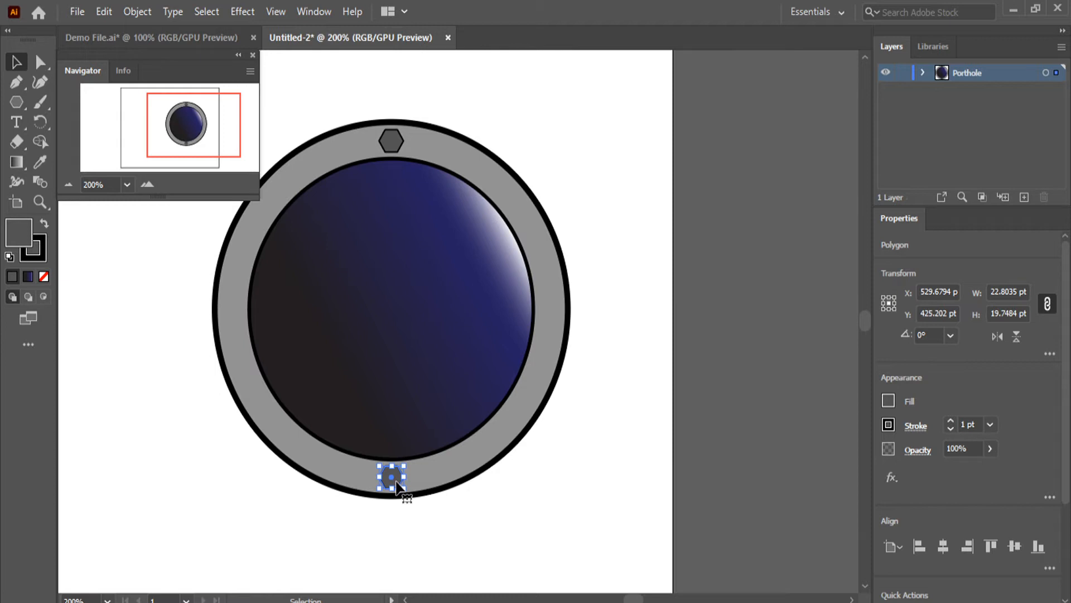
click(689, 267)
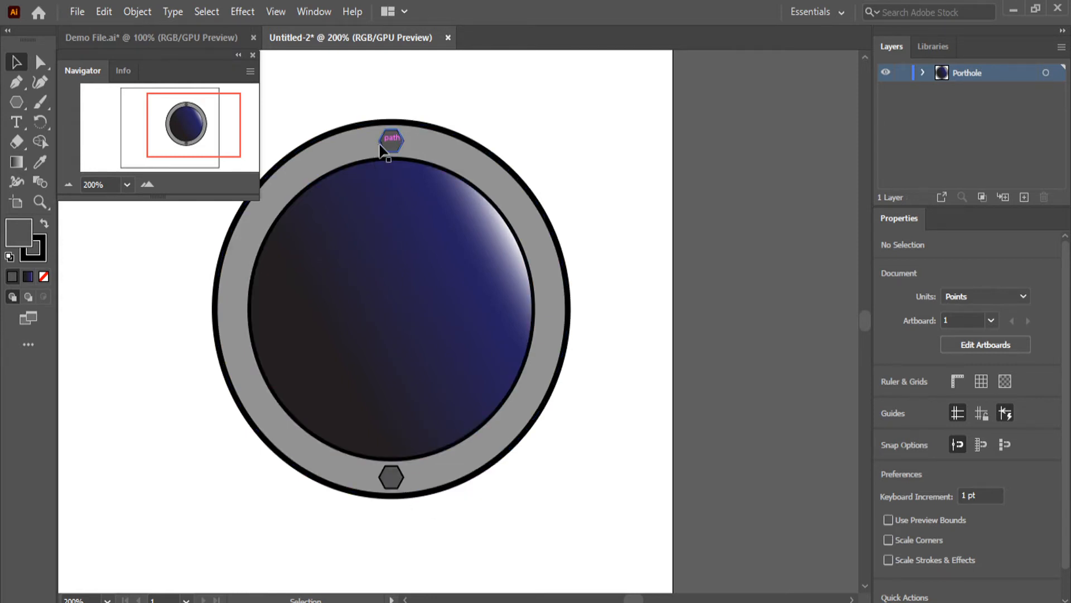
Duplicate both hexagons together, align the copies over the originals, and rotate them 90° clockwise onto the left and right sides of the ring
click(400, 482)
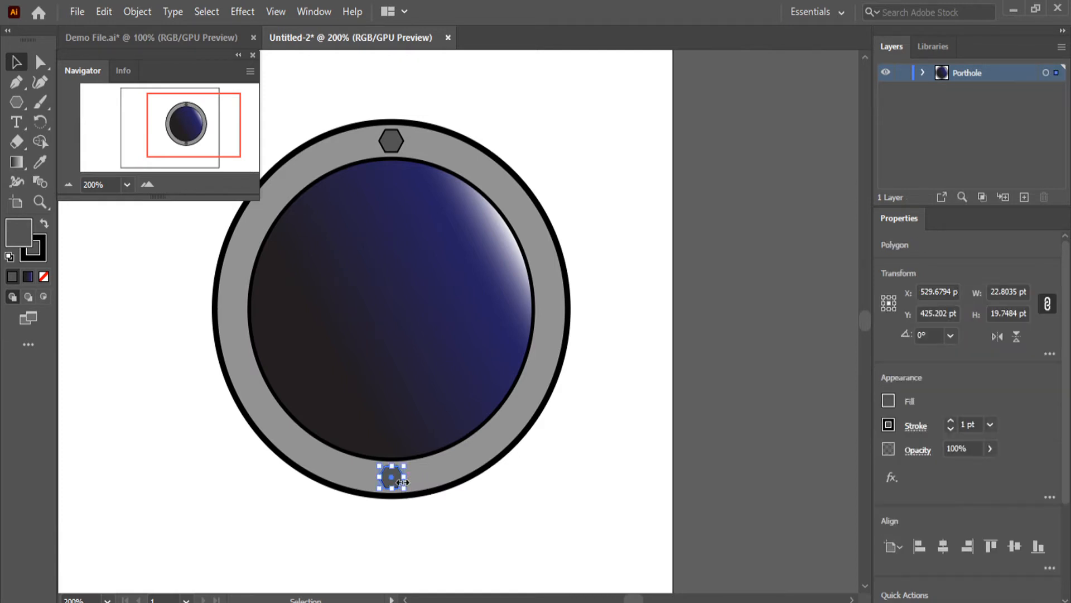
shift+click(399, 149)
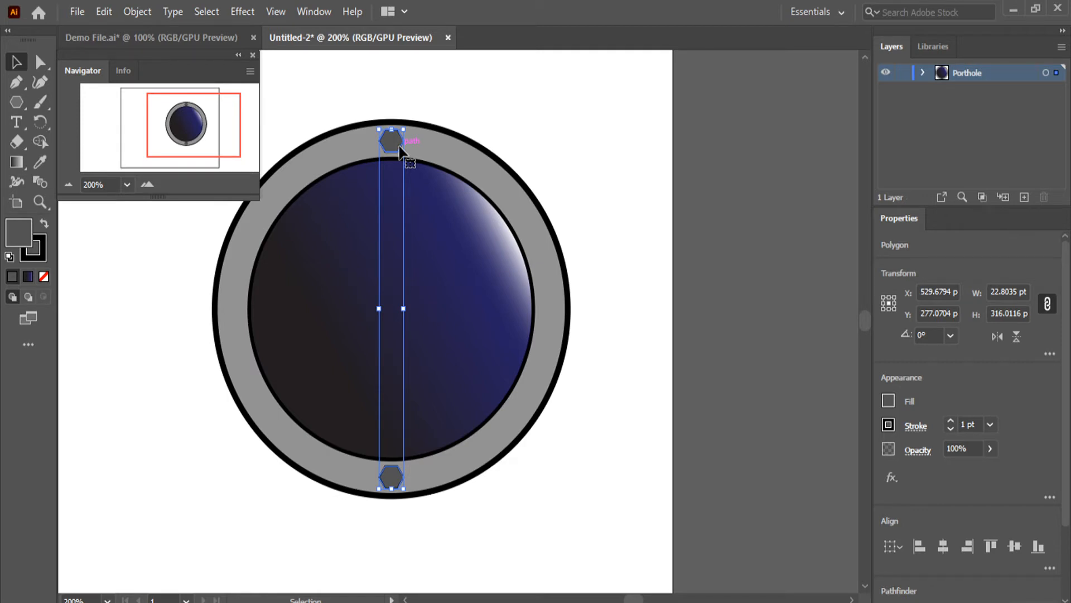
key(ctrl+c)
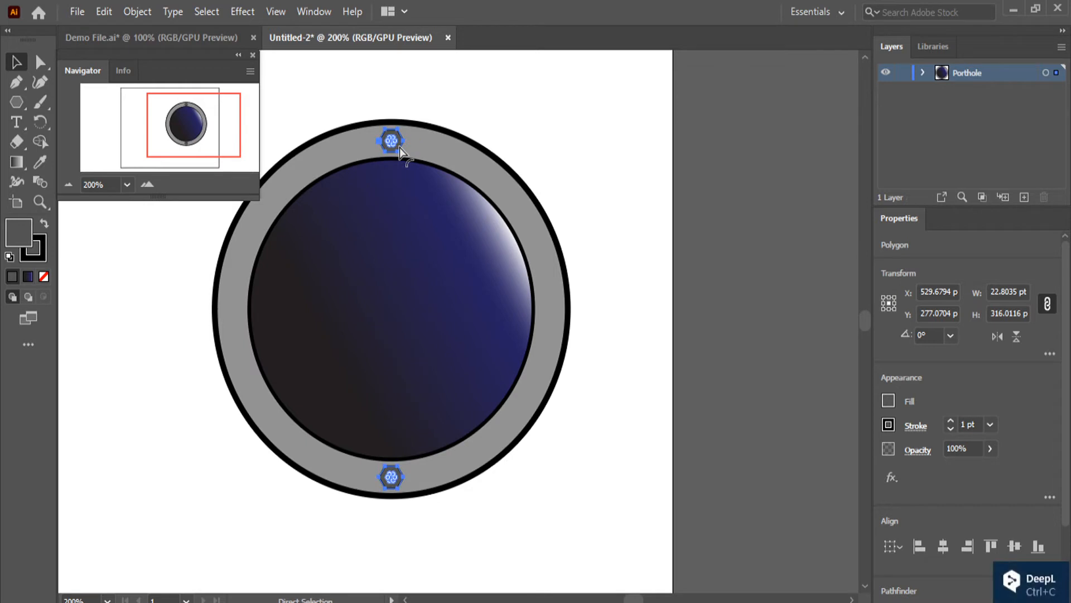
key(ctrl+v)
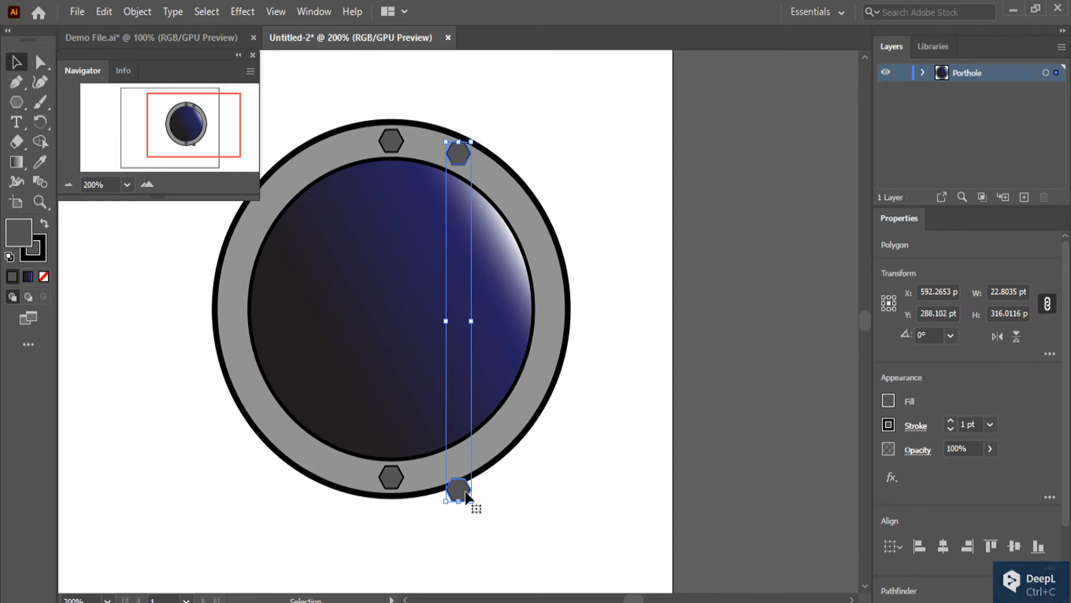
drag(468, 495, 401, 480)
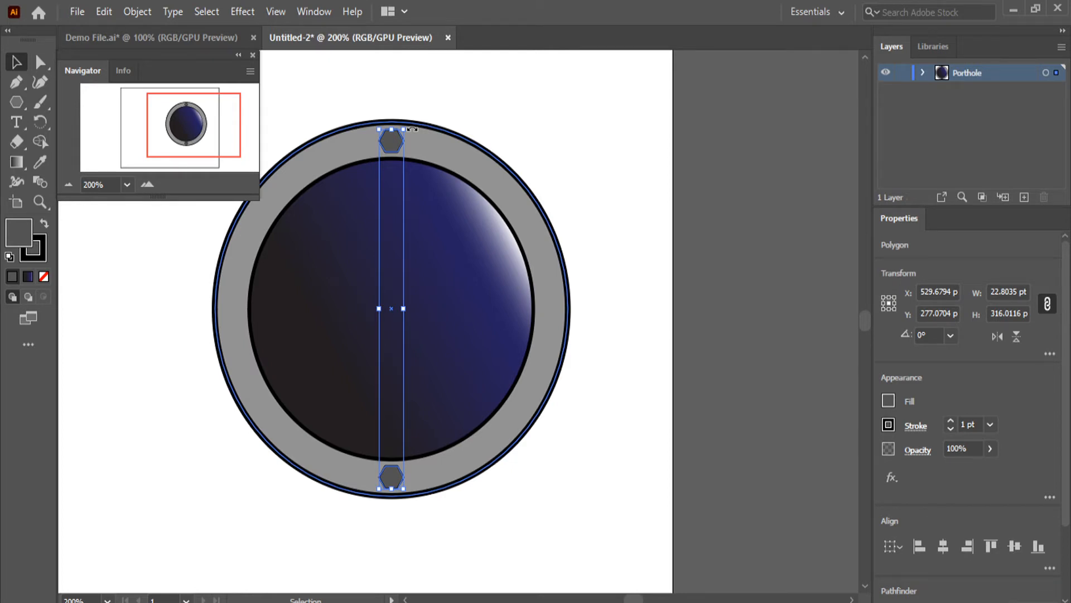
drag(411, 129, 517, 322)
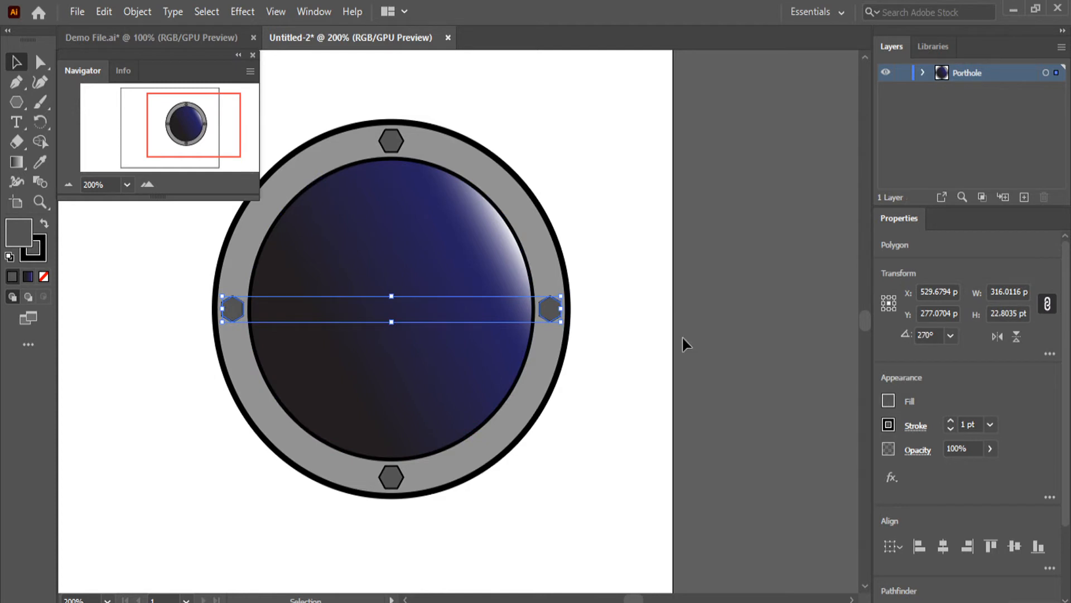
click(694, 284)
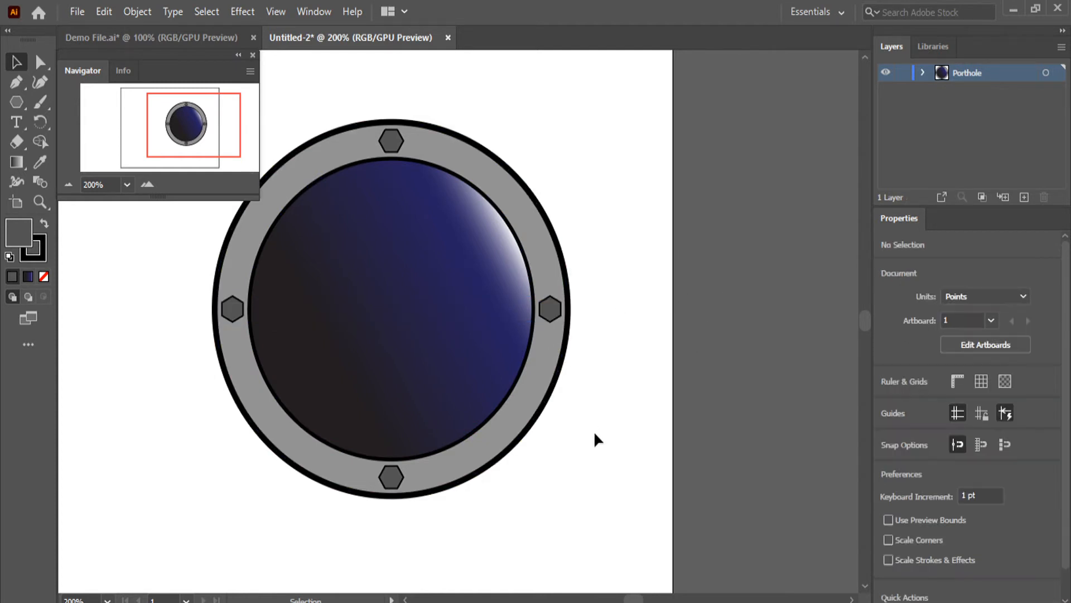
Duplicate all four hexagonal bolts together and align the copied set exactly over the originals, centred on the porthole
shift+click(550, 308)
shift+click(393, 147)
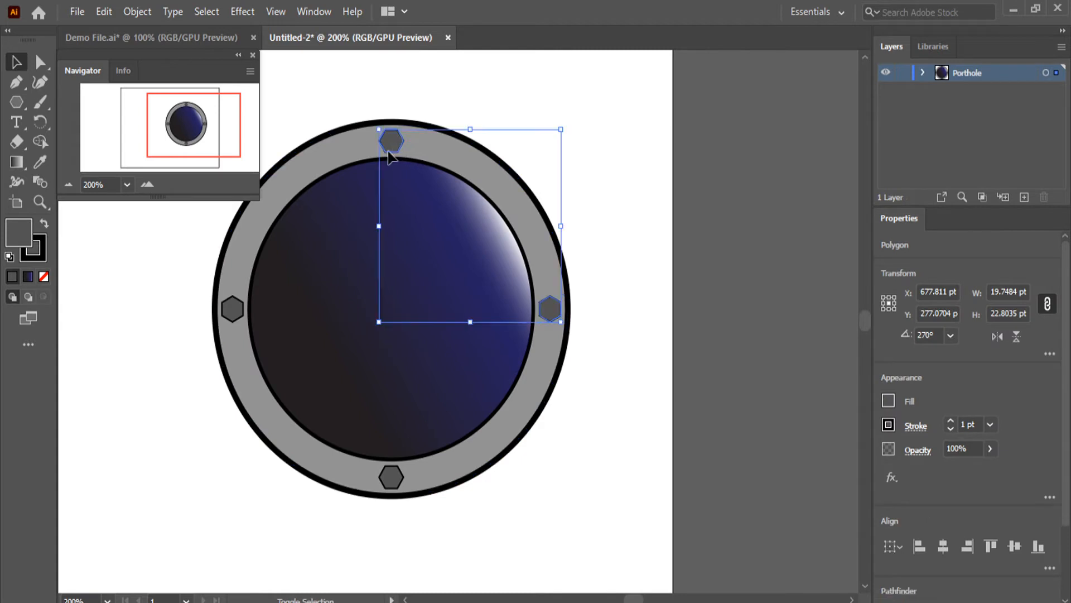
shift+click(236, 313)
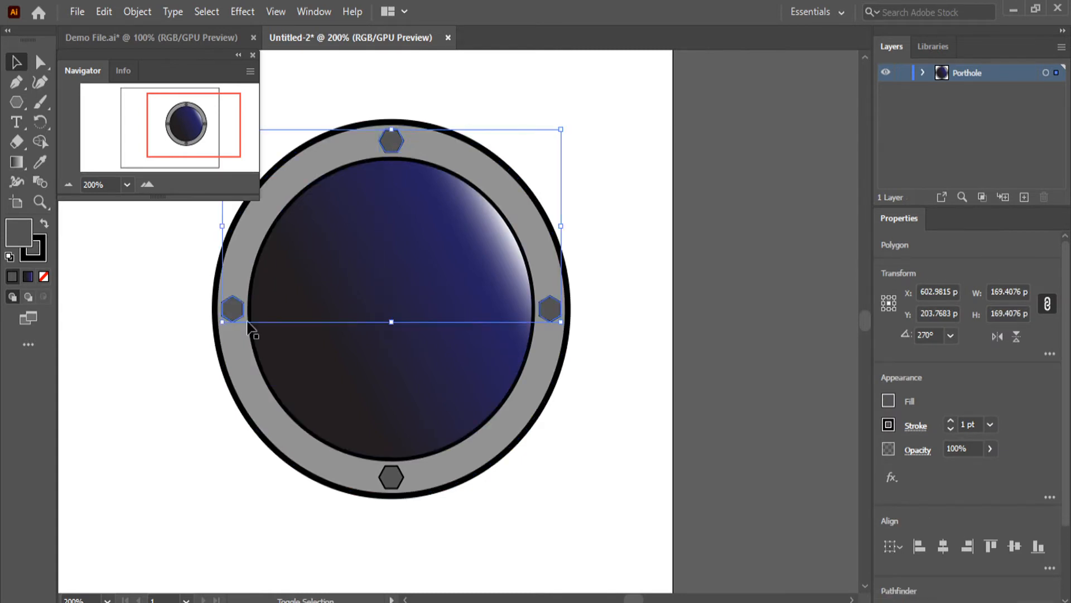
shift+click(393, 479)
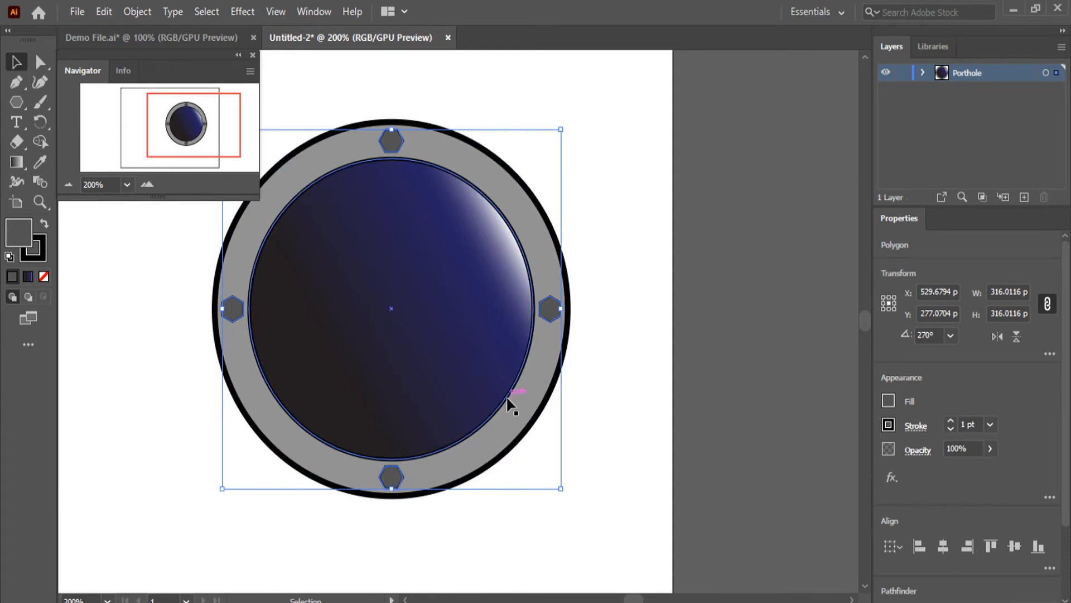
key(a)
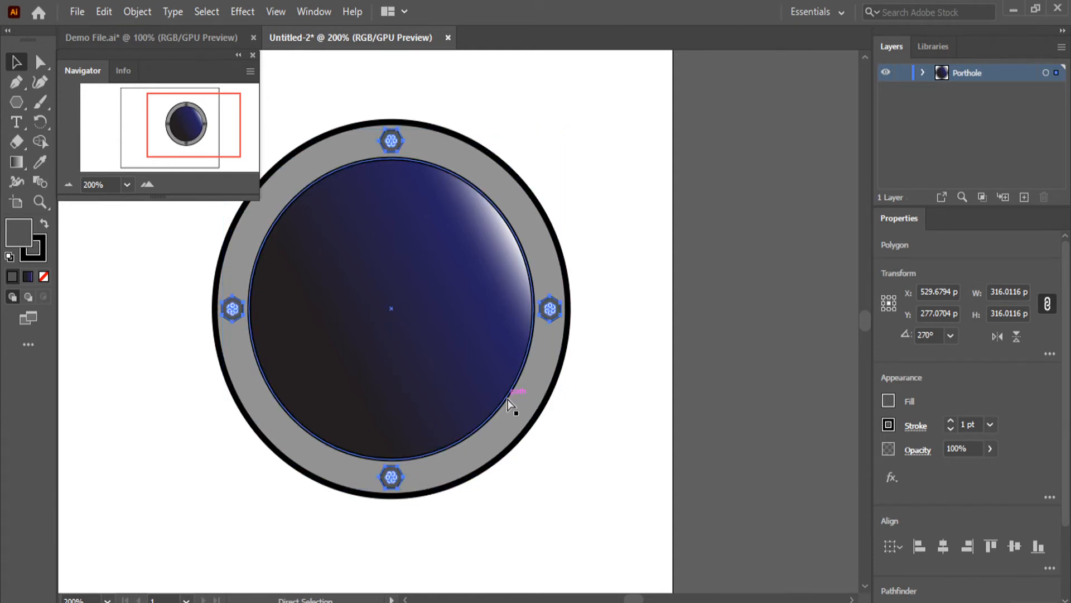
key(ctrl+c)
key(ctrl+v)
key(v)
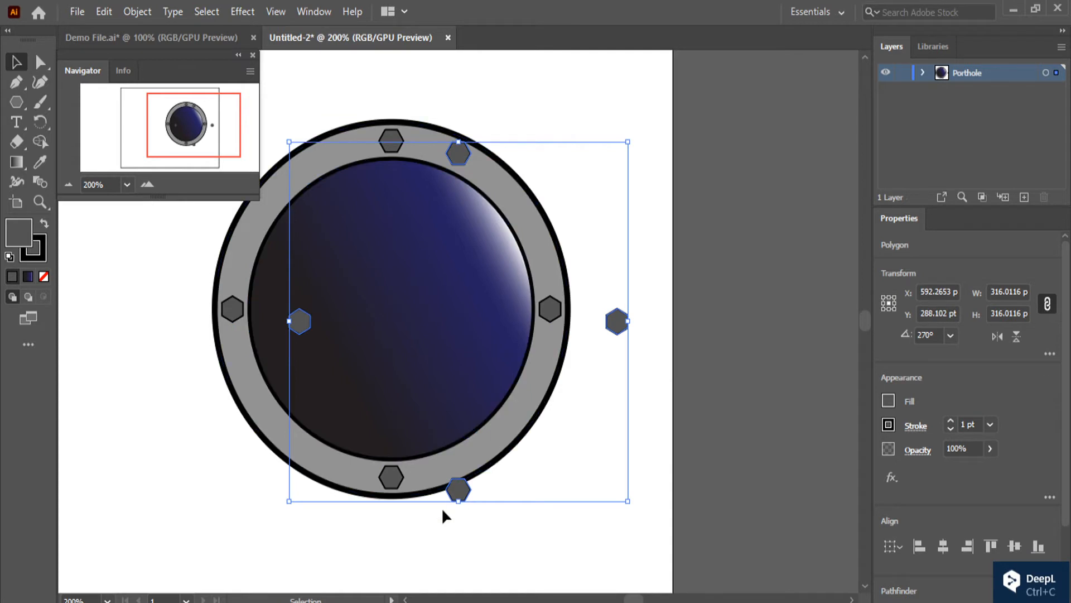
drag(465, 493, 393, 481)
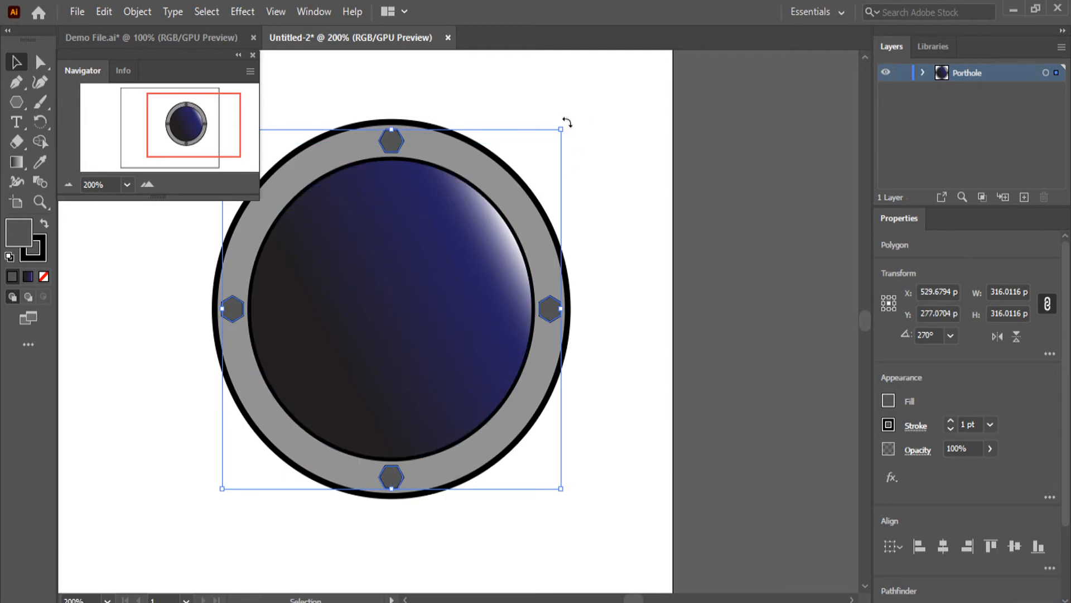
Rotate the copied set of four bolts 45° clockwise so they fill the diagonal gaps around the ring, and deselect them
drag(567, 122, 607, 279)
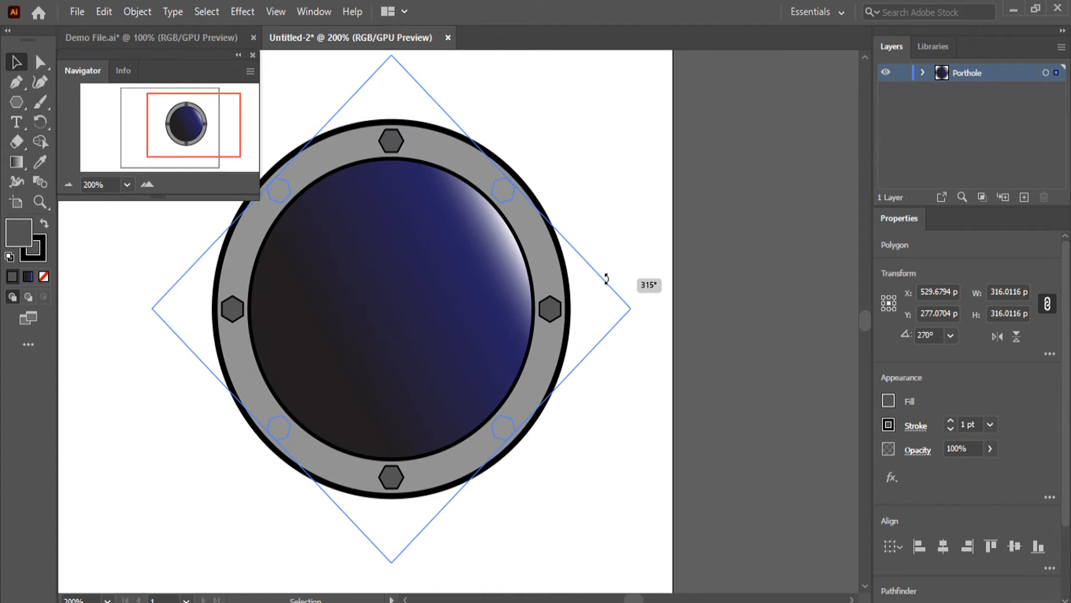
drag(606, 279, 604, 276)
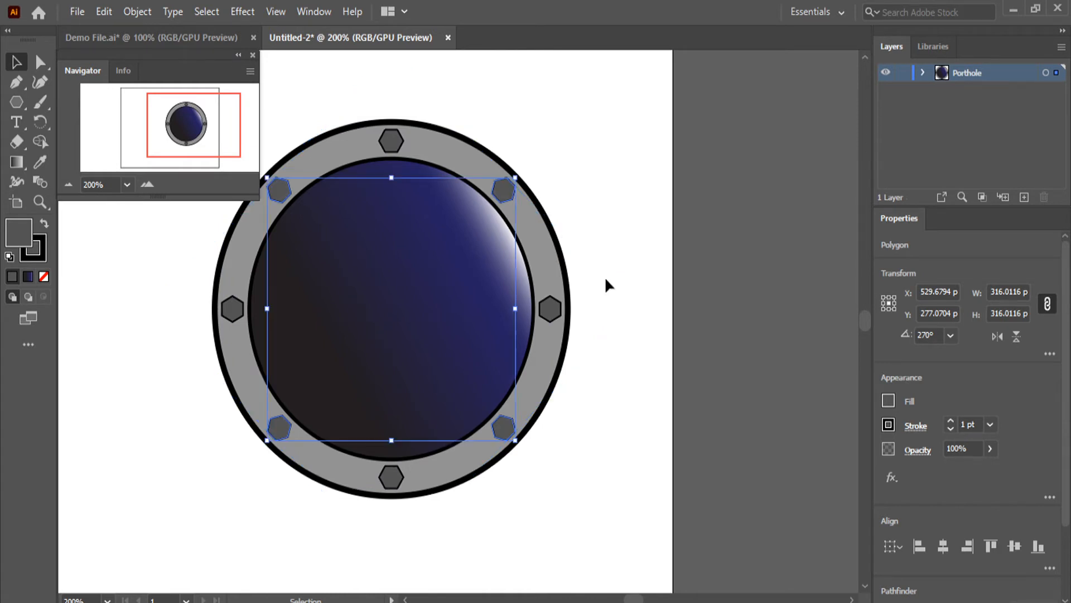
click(756, 188)
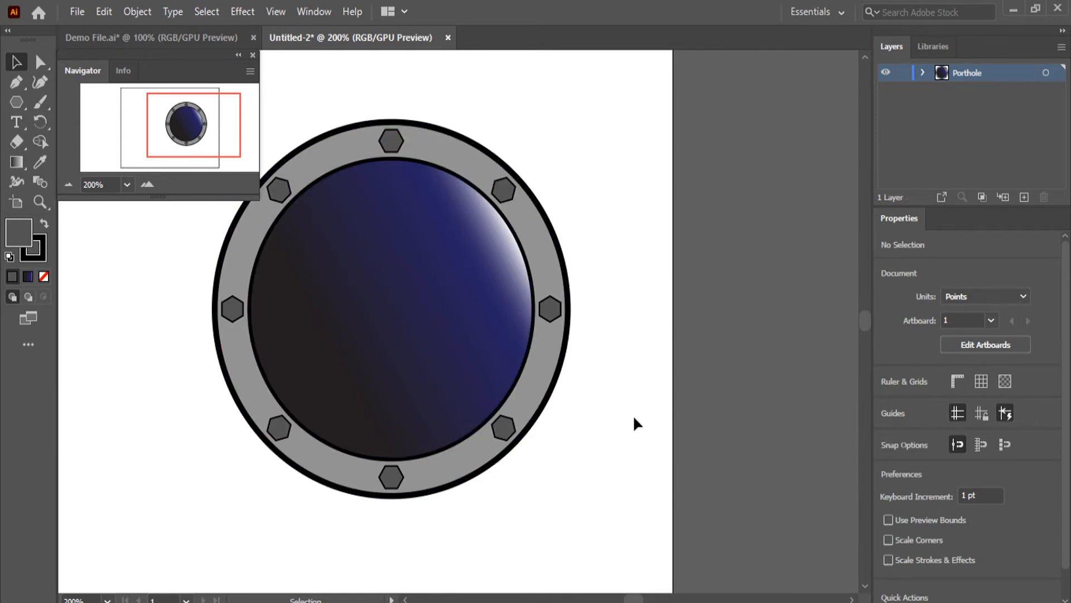
Duplicate the 265 pt blue gradient glass circle, align the copy exactly over the original, and deselect it
scroll(412, 407, down, 2)
scroll(389, 385, up, 1)
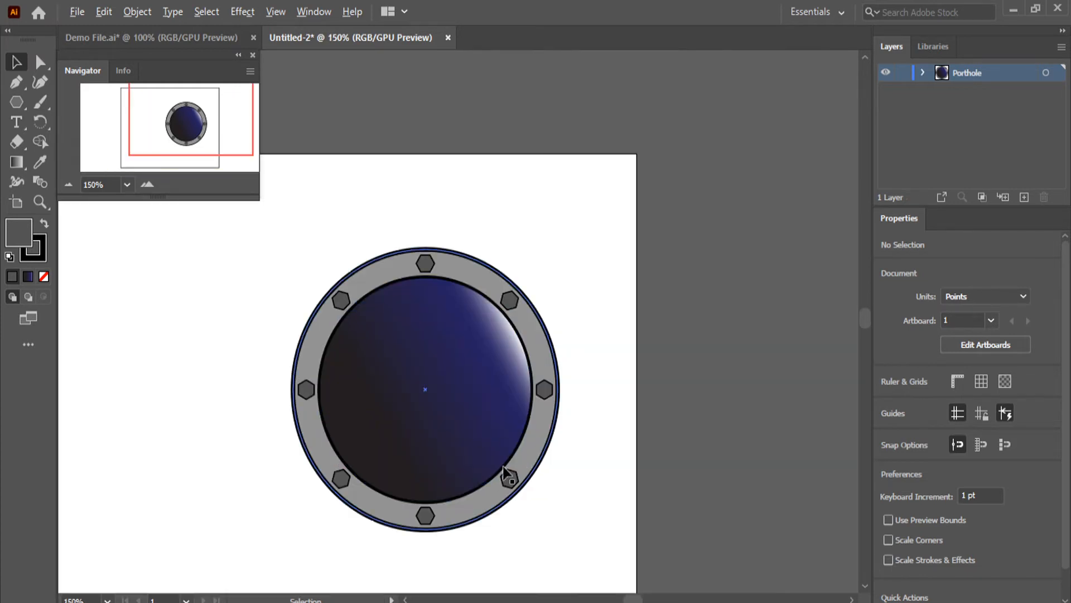
scroll(473, 483, up, 1)
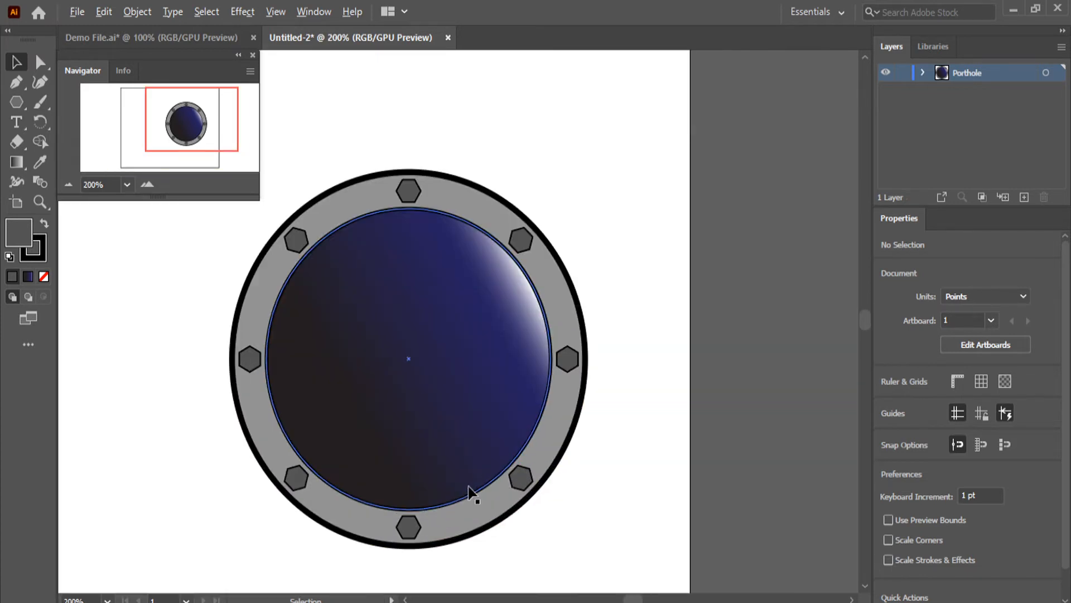
click(515, 400)
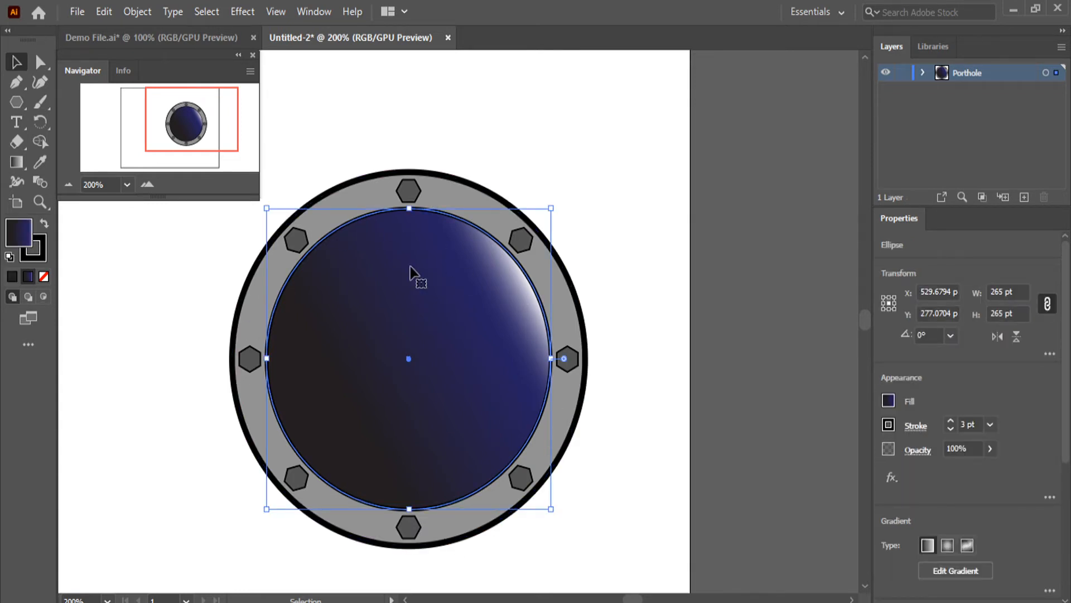
drag(410, 266, 459, 230)
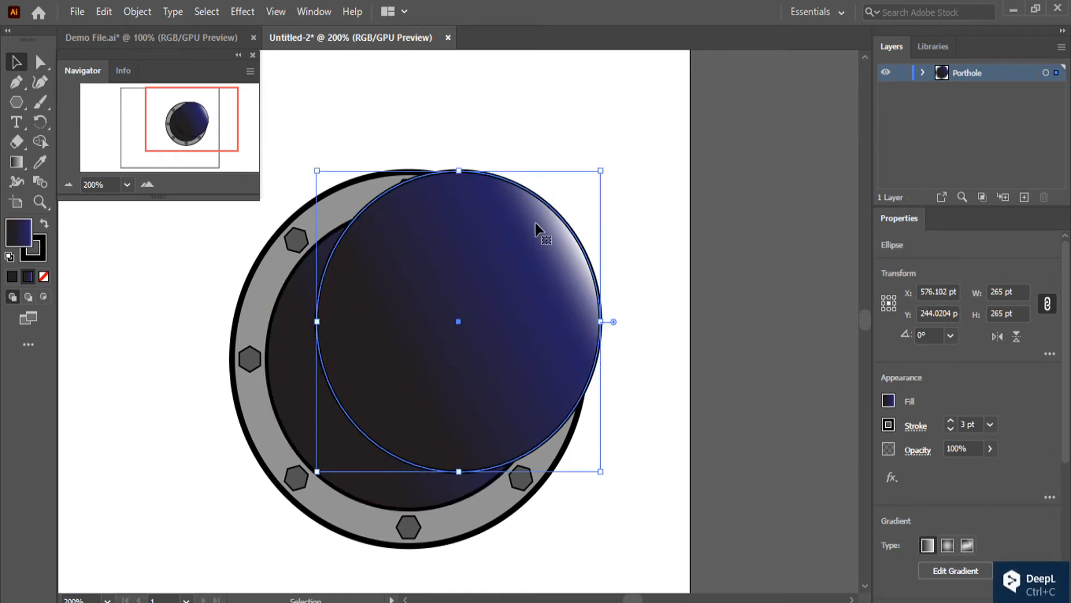
drag(535, 225, 490, 268)
click(711, 480)
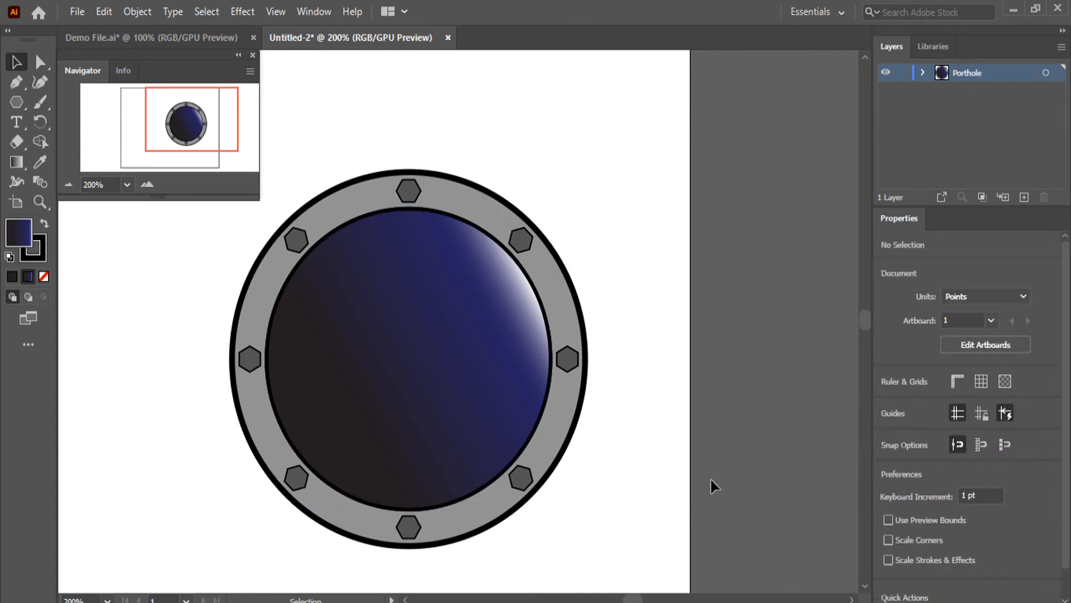
Expand the Porthole layer's contents and rename the uppermost ellipse to Glass
click(924, 71)
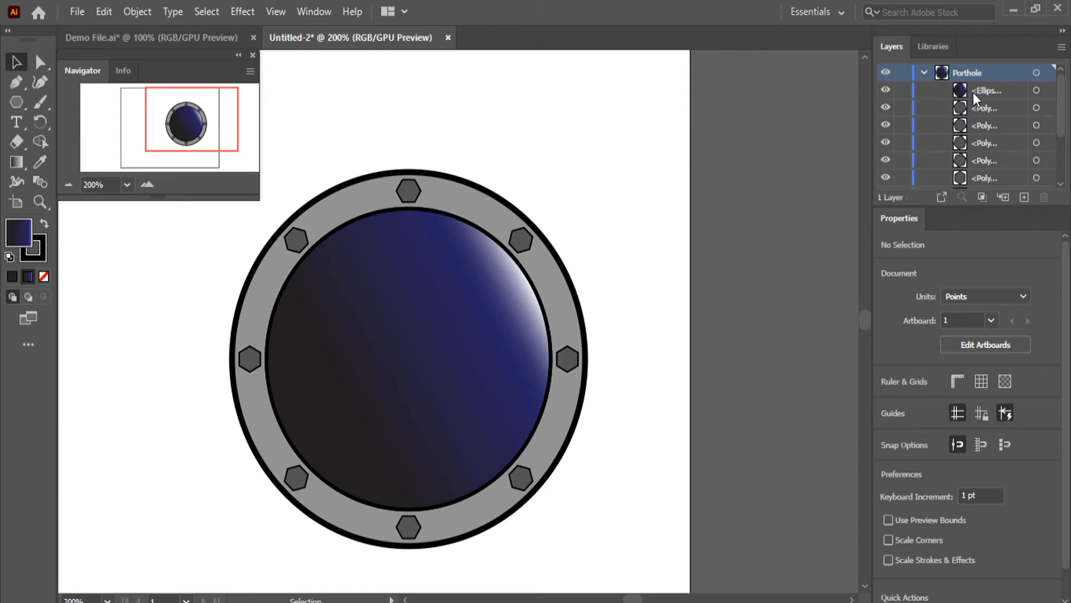
scroll(990, 136, down, 3)
scroll(993, 177, up, 3)
double_click(991, 89)
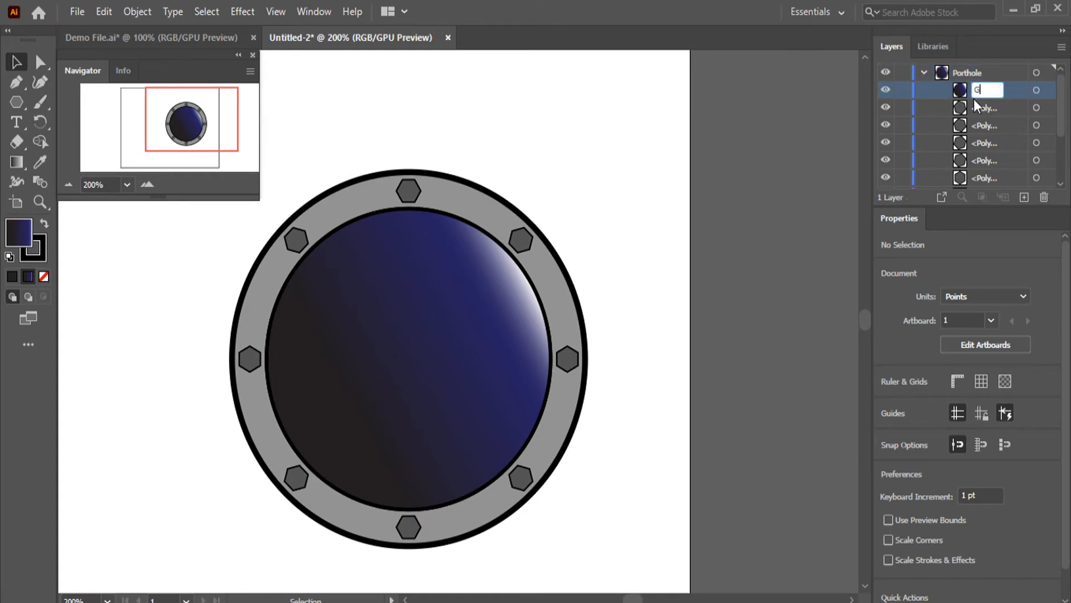
text(Glass)
key(Return)
Rename the first two polygons below Glass in the Porthole layer to Bolt
double_click(988, 109)
key(BackSpace)
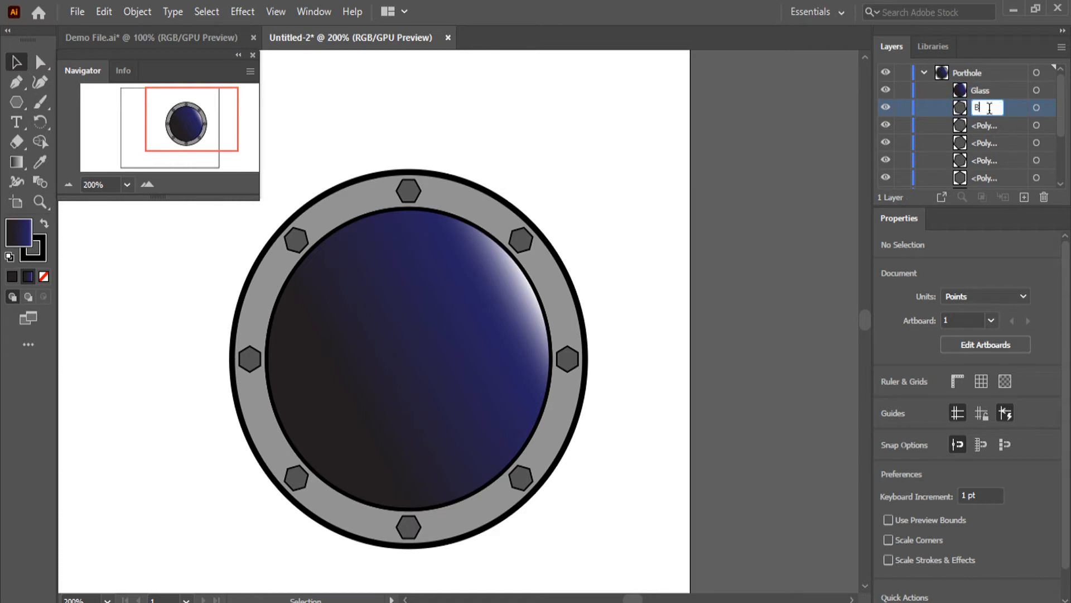
text(Bolt)
click(982, 125)
text(Bolt)
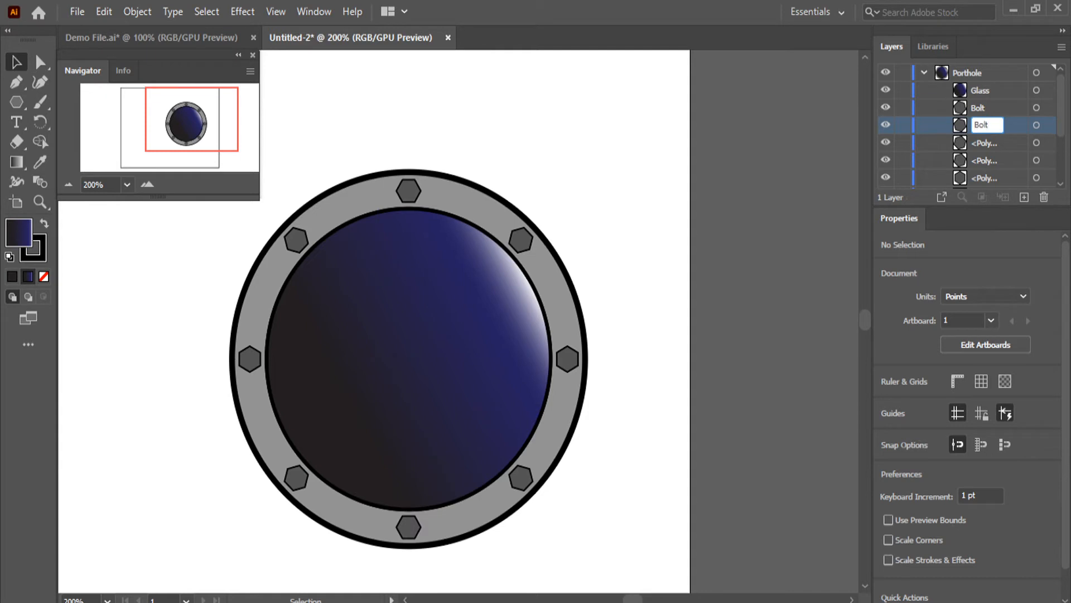
Rename the remaining six polygons in the Porthole layer to Bolt
double_click(984, 124)
key(ctrl+c)
double_click(983, 143)
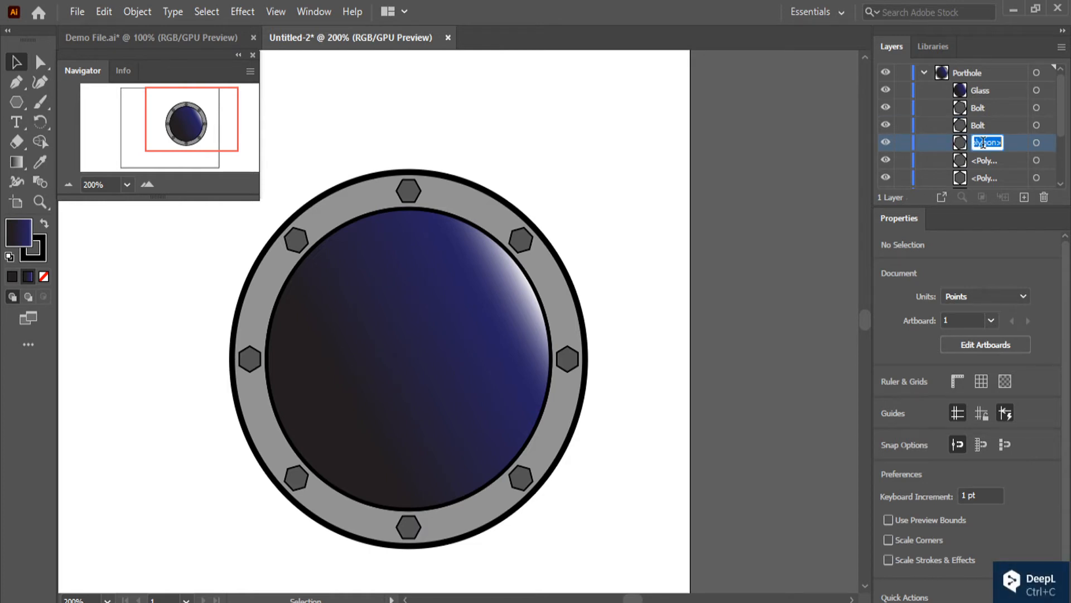
key(ctrl+v)
double_click(986, 158)
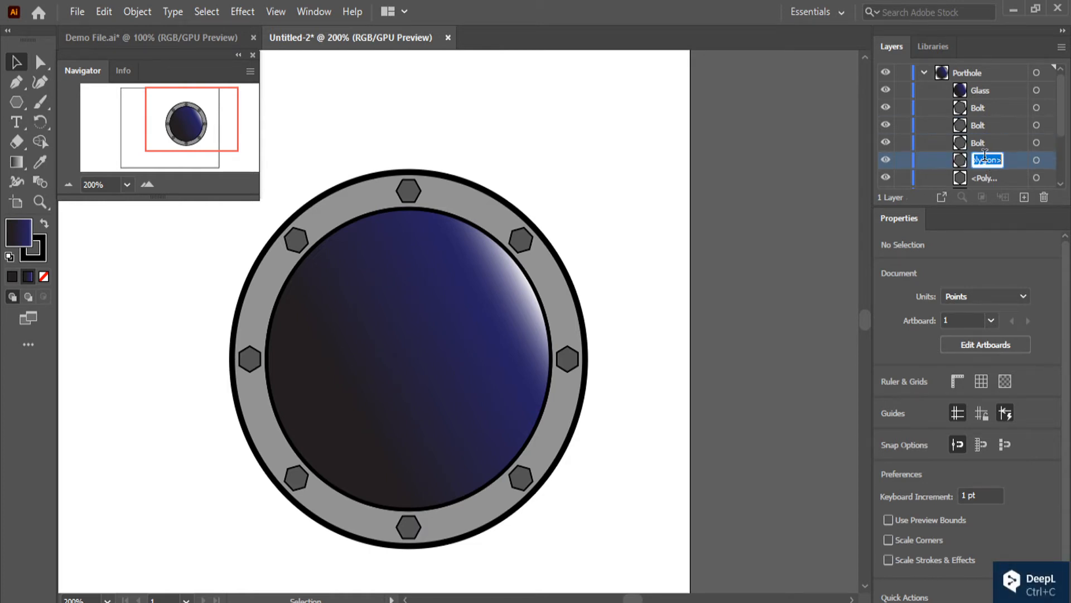
key(ctrl+v)
double_click(985, 177)
key(ctrl+v)
scroll(985, 178, down, 3)
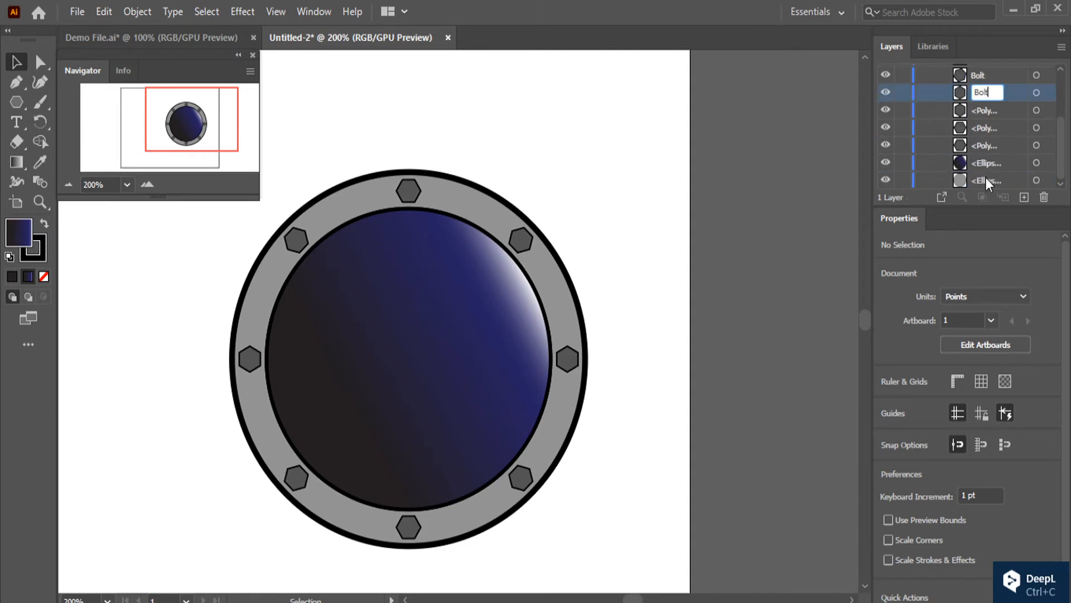
double_click(985, 112)
key(ctrl+v)
click(985, 128)
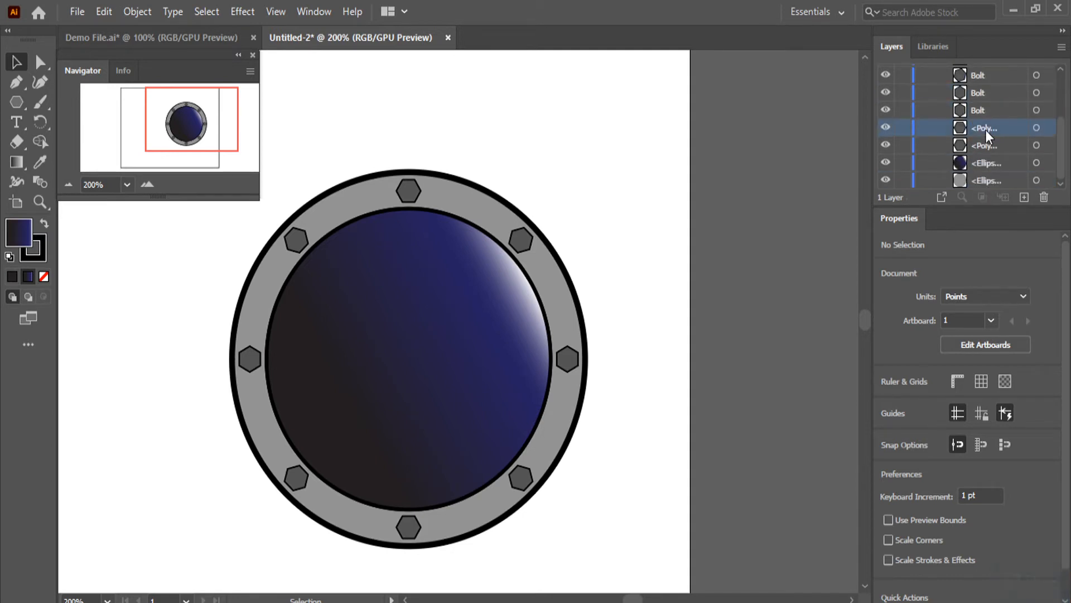
double_click(985, 145)
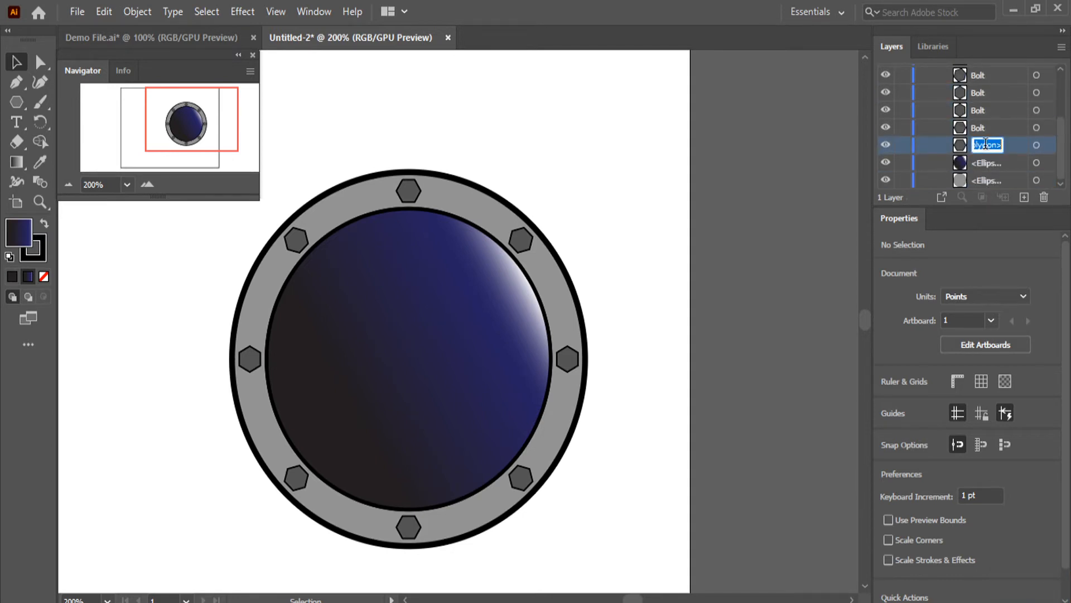
key(ctrl+v)
Rename the blue gradient ellipse below the bolts to Glass and the gray ellipse at the bottom of the stack to Frame
double_click(986, 165)
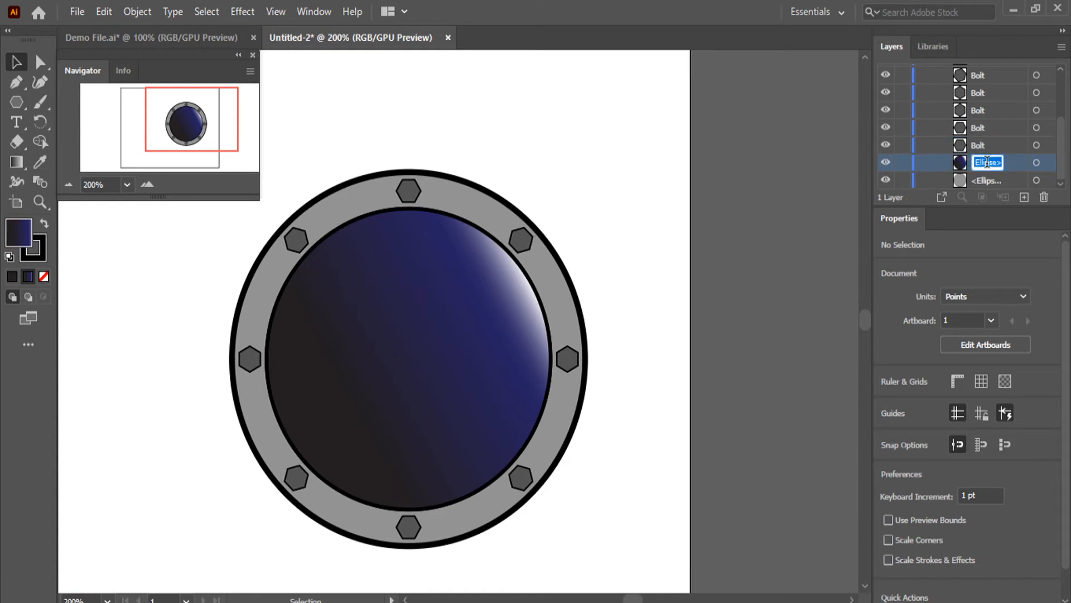
text(Glass)
double_click(986, 181)
text(Fra)
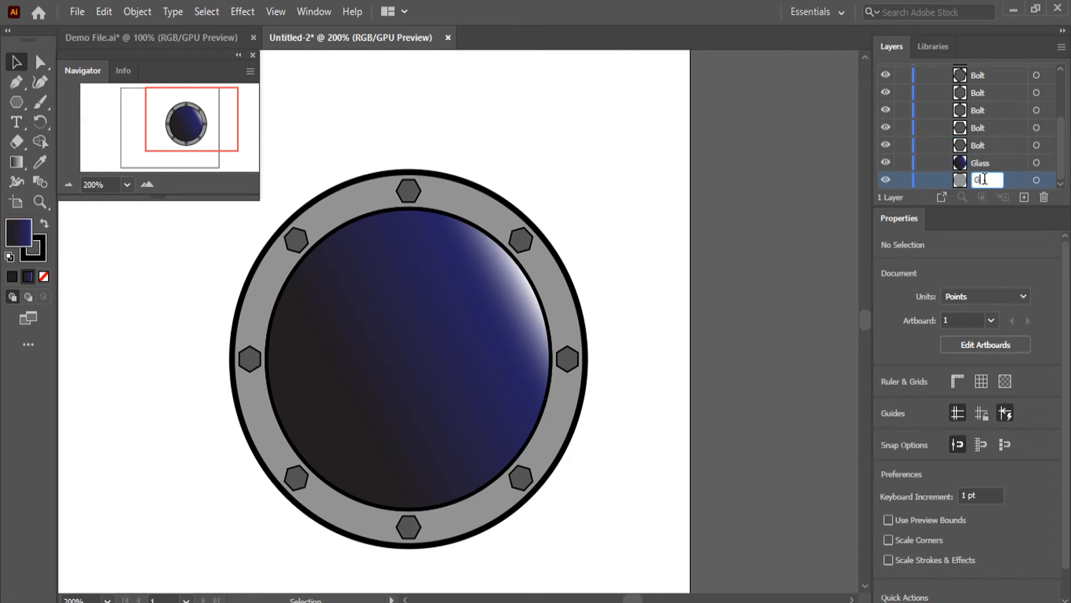
text(me)
key(Return)
Move the uppermost Glass object below all the bolts, directly above the other Glass, and collapse the Porthole layer
scroll(991, 170, up, 5)
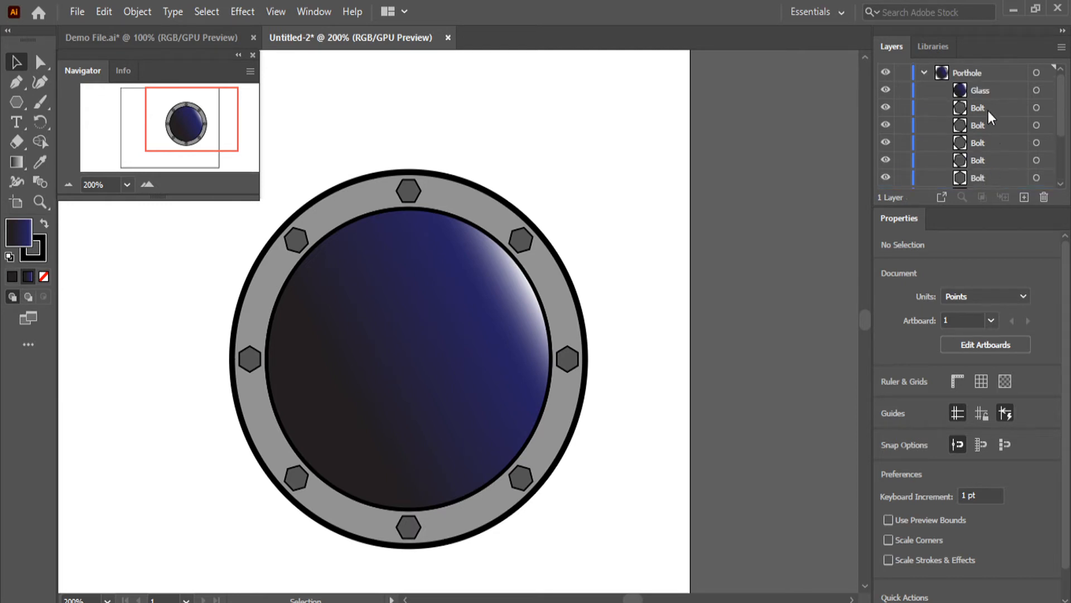
click(980, 90)
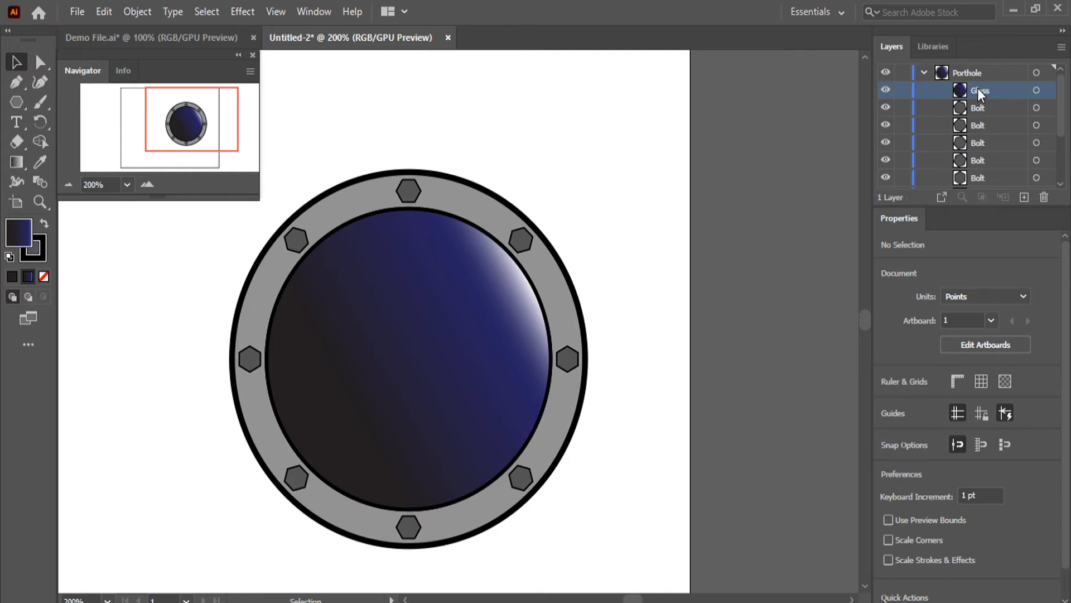
drag(978, 92, 979, 156)
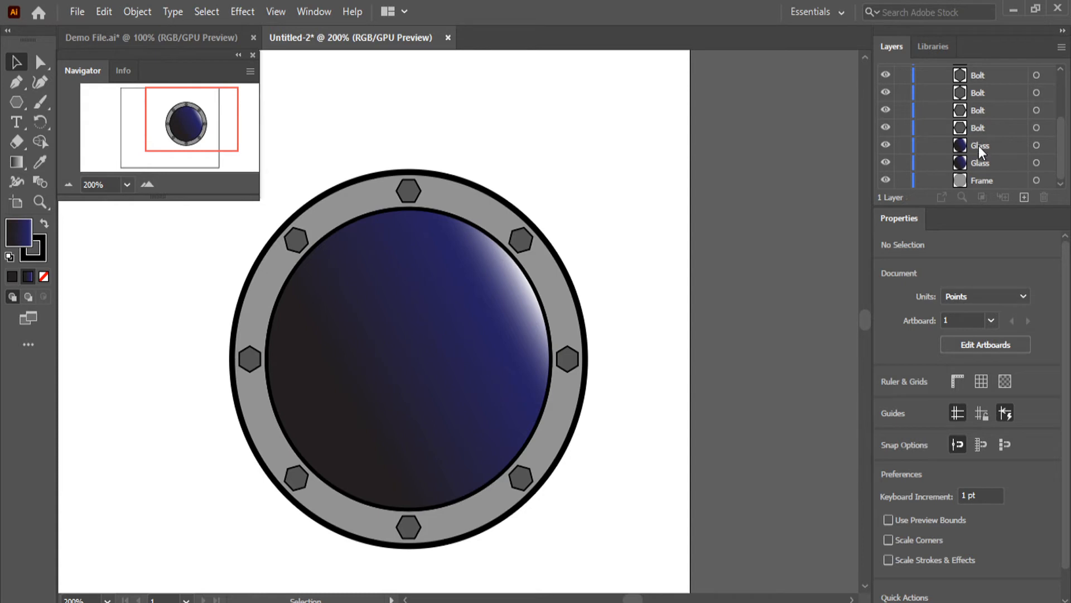
scroll(980, 152, up, 3)
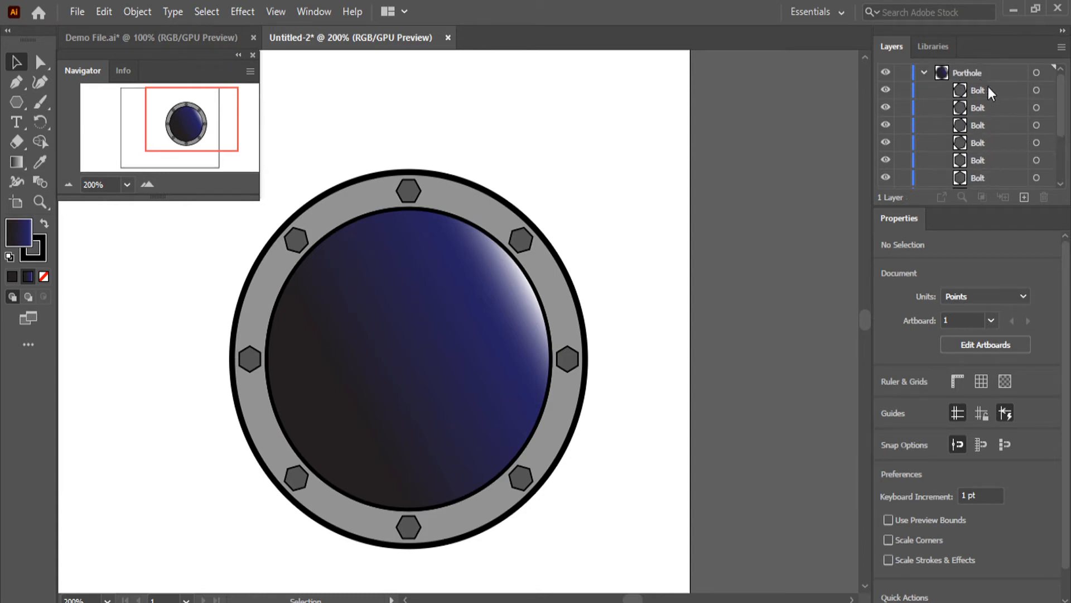
scroll(995, 146, down, 3)
scroll(968, 148, up, 3)
click(923, 72)
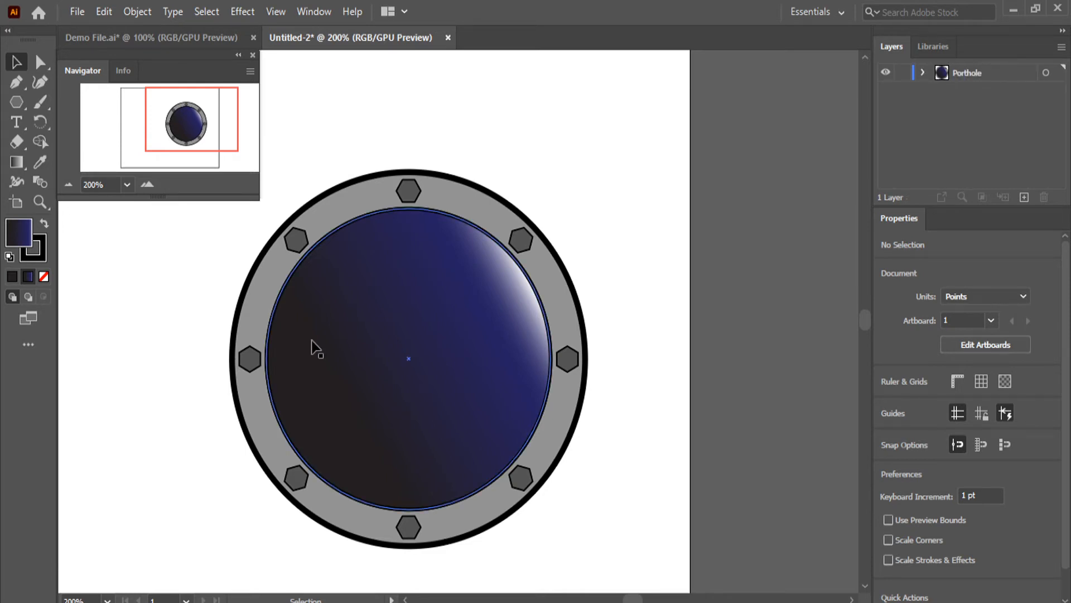
Consult Demo File, add a new layer above Porthole in Untitled-2, and lock and hide the Porthole layer
scroll(301, 344, down, 2)
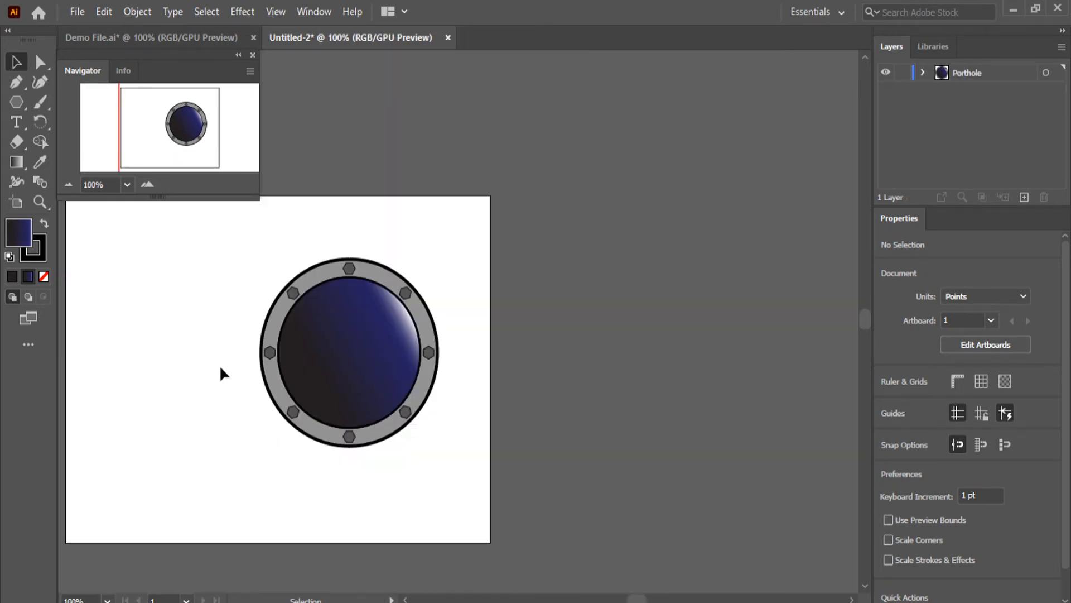
click(175, 37)
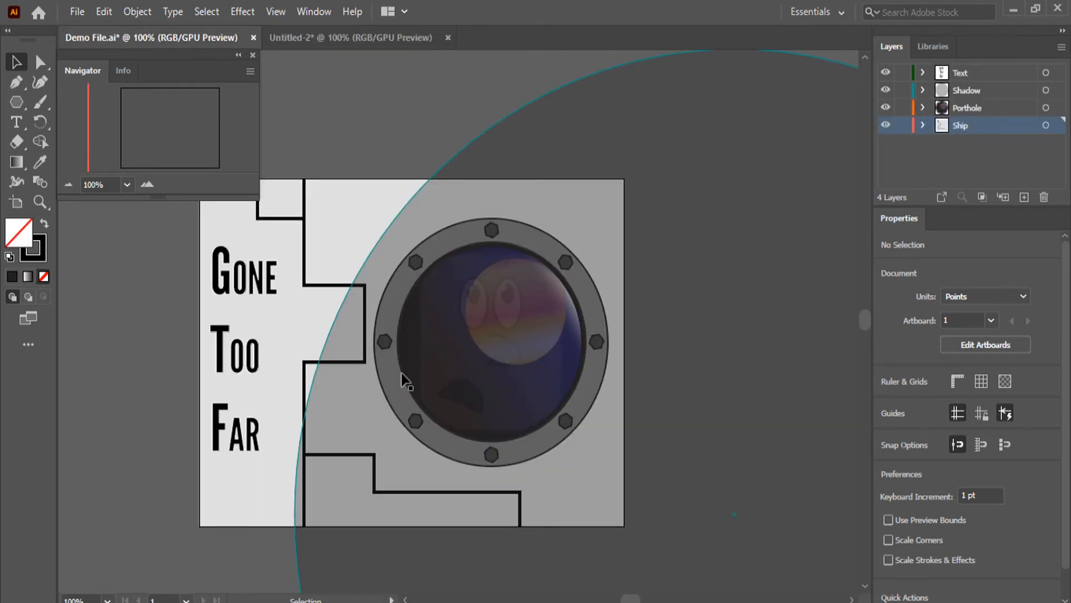
key(ctrl+Tab)
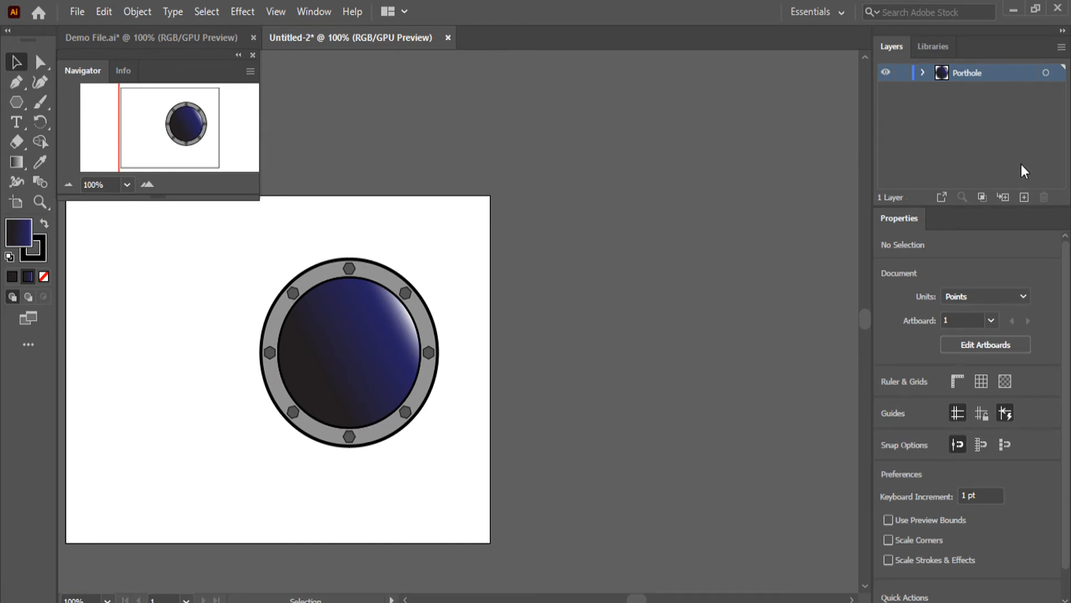
click(1025, 198)
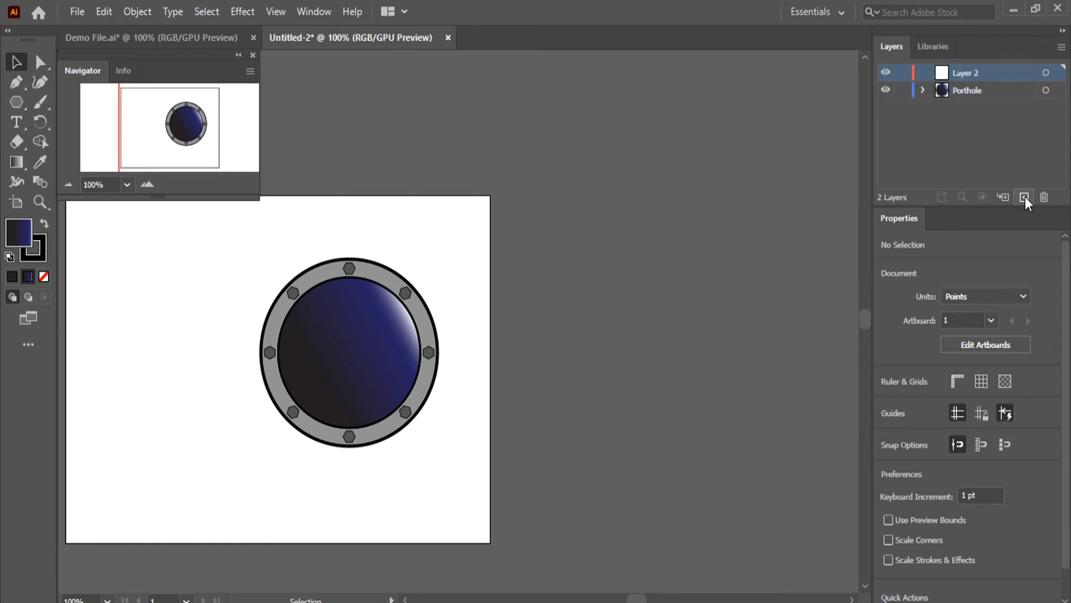
click(902, 90)
click(885, 89)
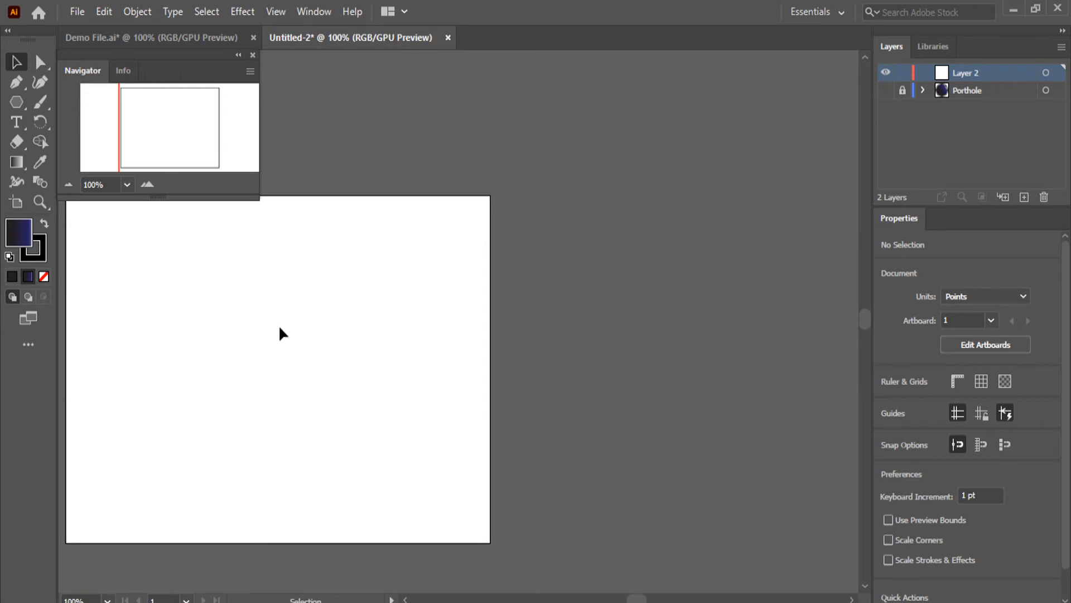
Draw an upright rectangle about 285 pt wide and 416 pt high near the middle of the artboard on Layer 2
scroll(254, 361, left, 3)
scroll(361, 421, up, 1)
scroll(361, 422, down, 1)
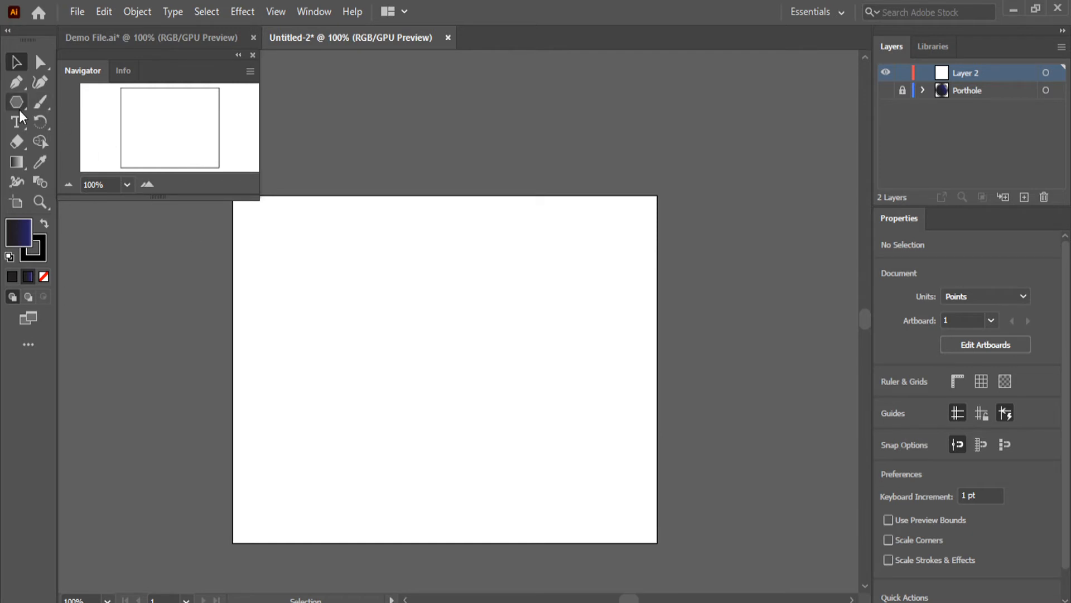
drag(19, 109, 76, 106)
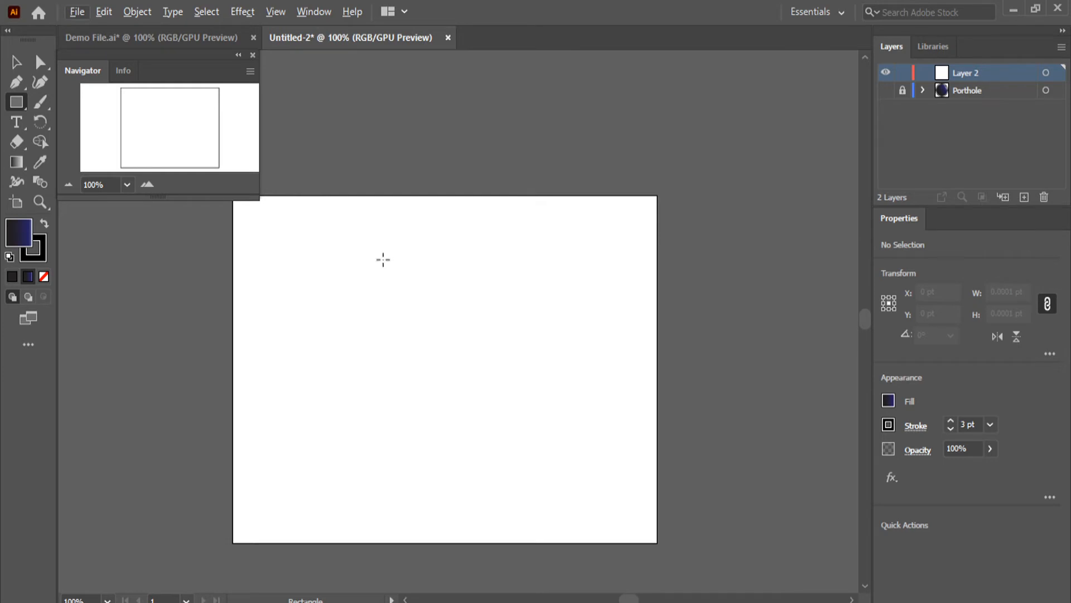
drag(384, 260, 537, 495)
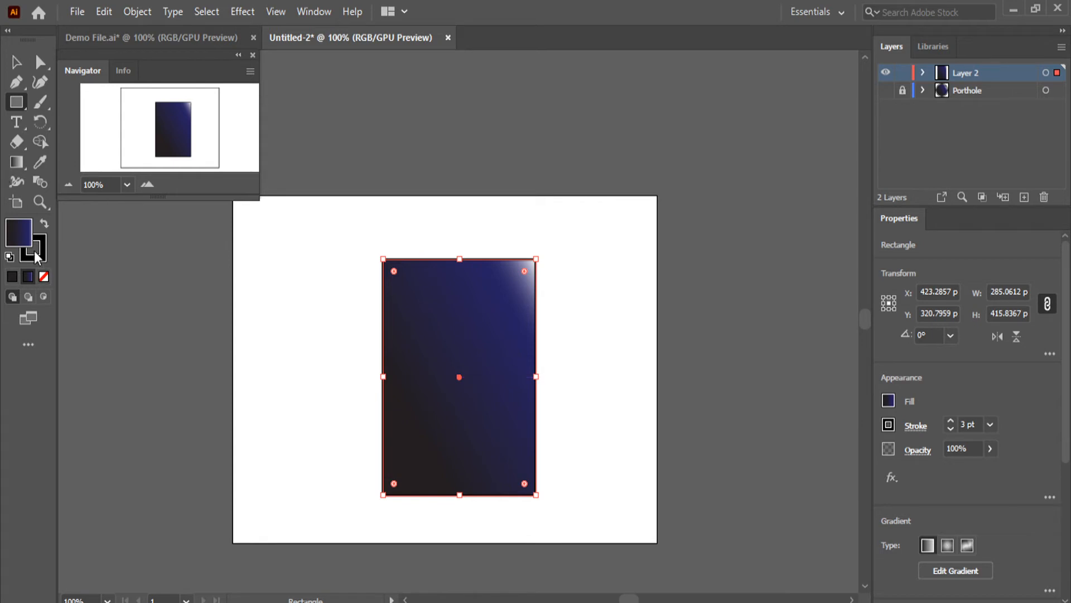
Replace the rectangle's gradient fill with solid brown #6D5837 and deselect it
click(12, 277)
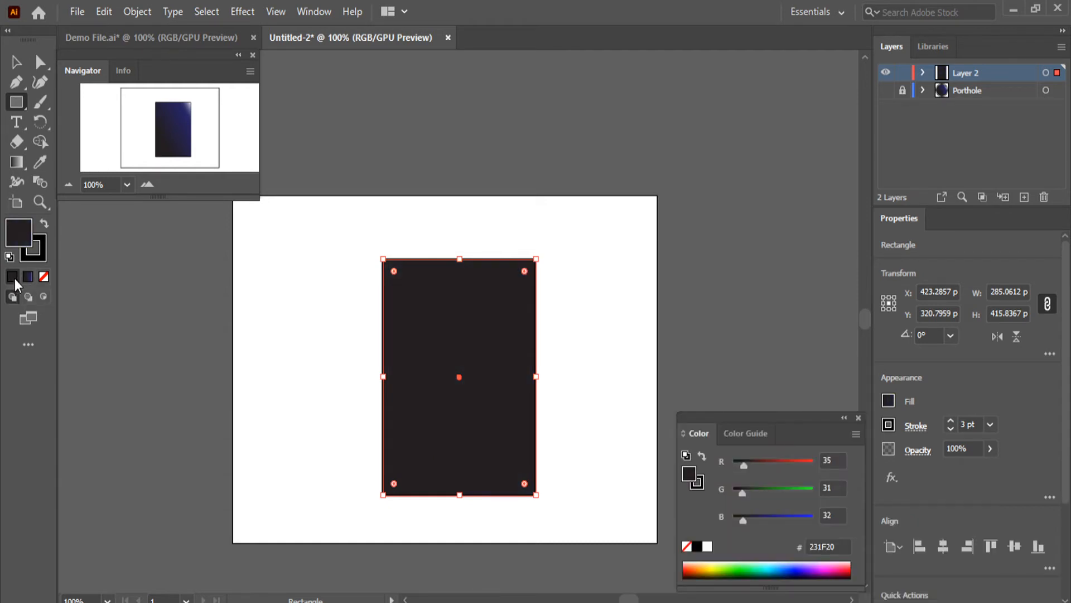
double_click(22, 235)
drag(744, 348, 744, 357)
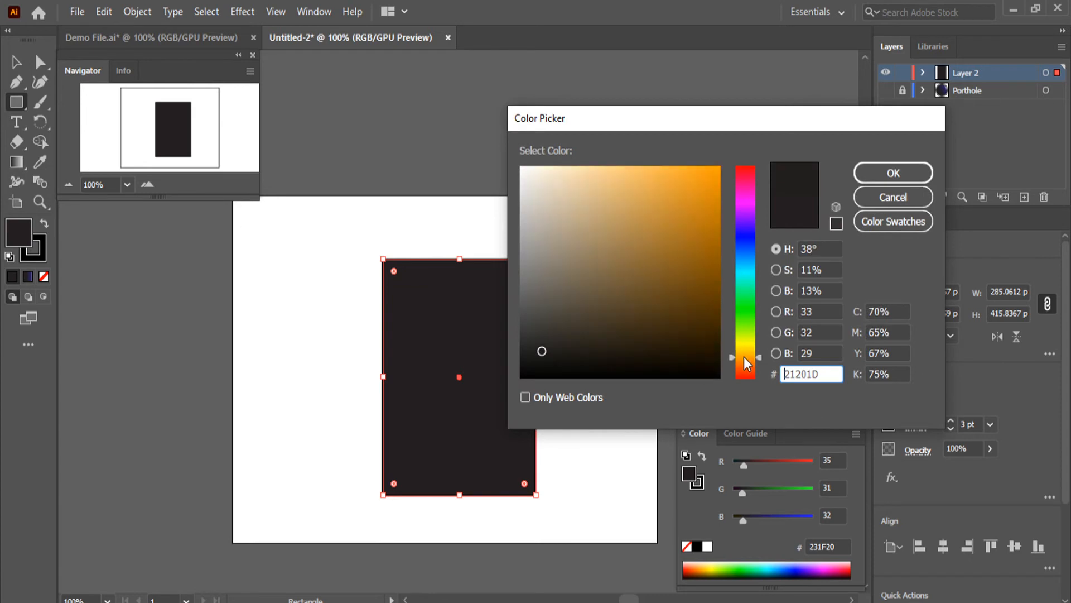
click(661, 231)
drag(660, 231, 620, 288)
click(887, 173)
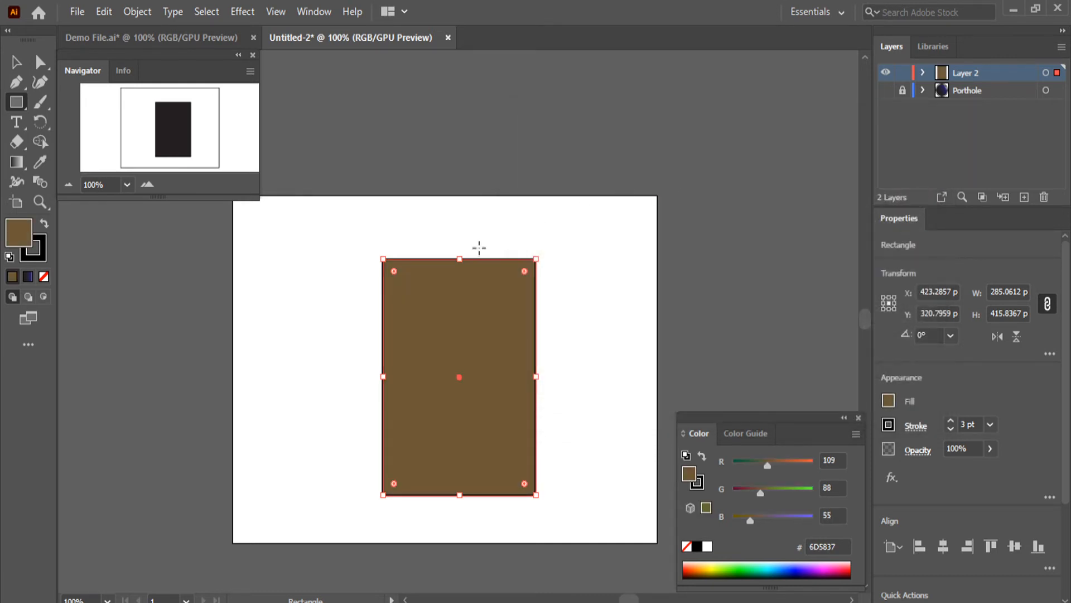
click(17, 62)
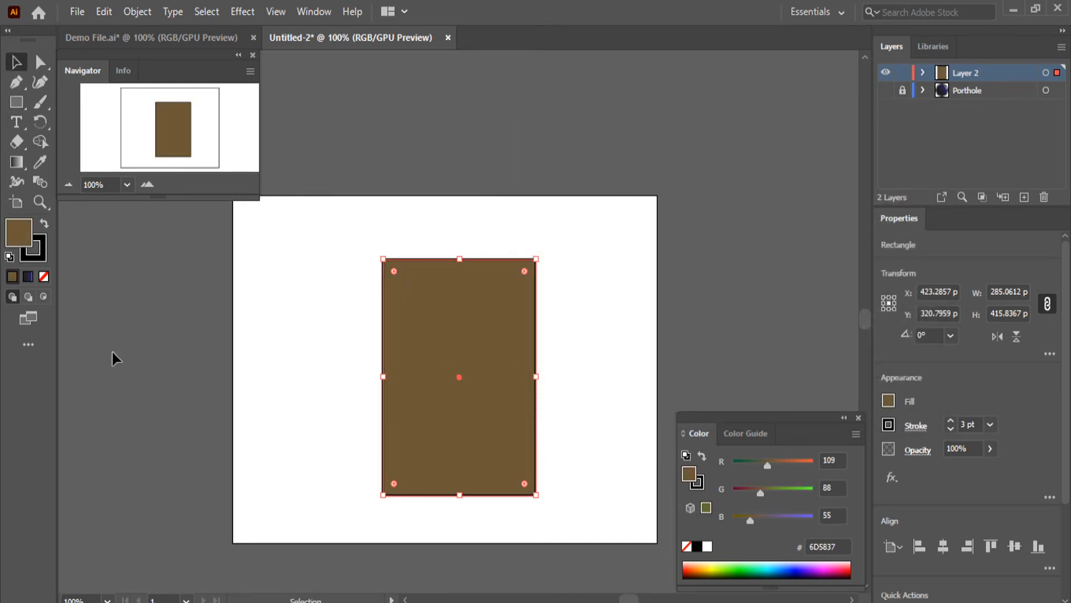
click(115, 358)
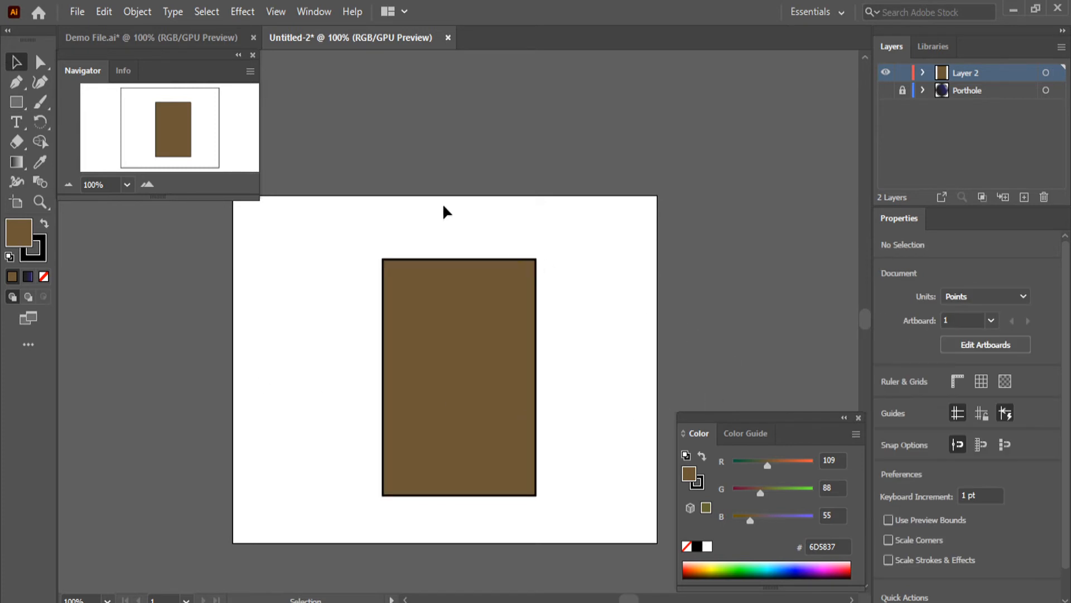
Round the brown rectangle's two top corners to a radius of 142.53 pt to form a full arch, and deselect the shape
click(146, 38)
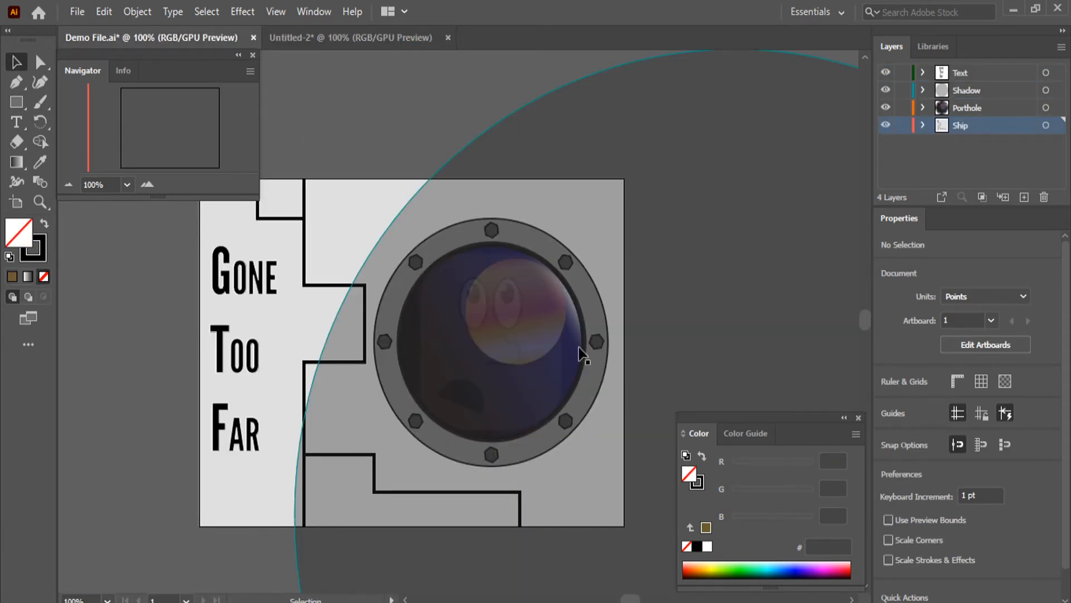
click(346, 47)
scroll(500, 359, up, 1)
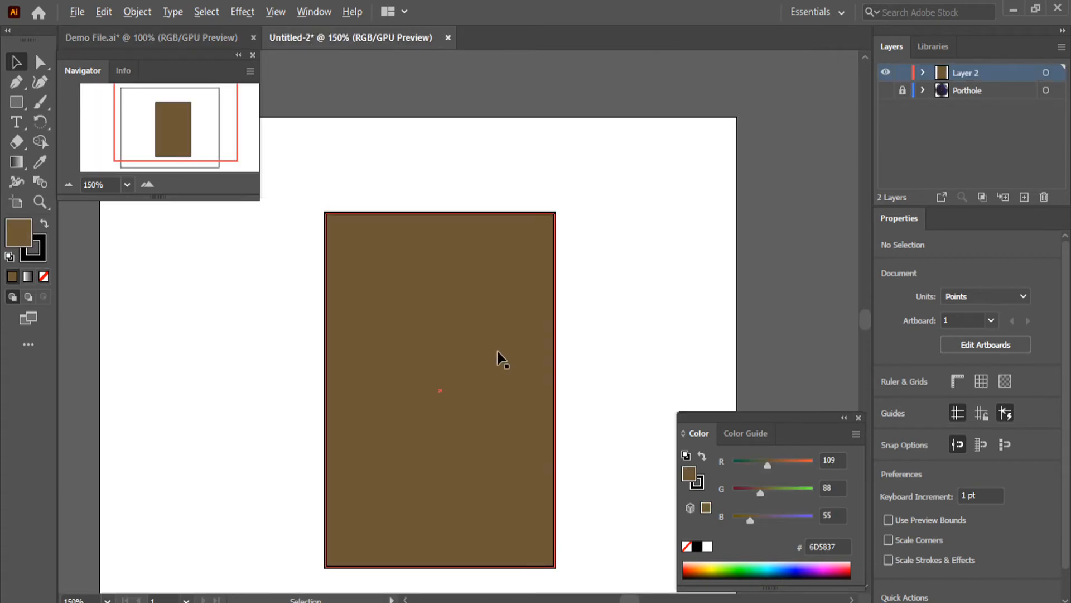
click(506, 306)
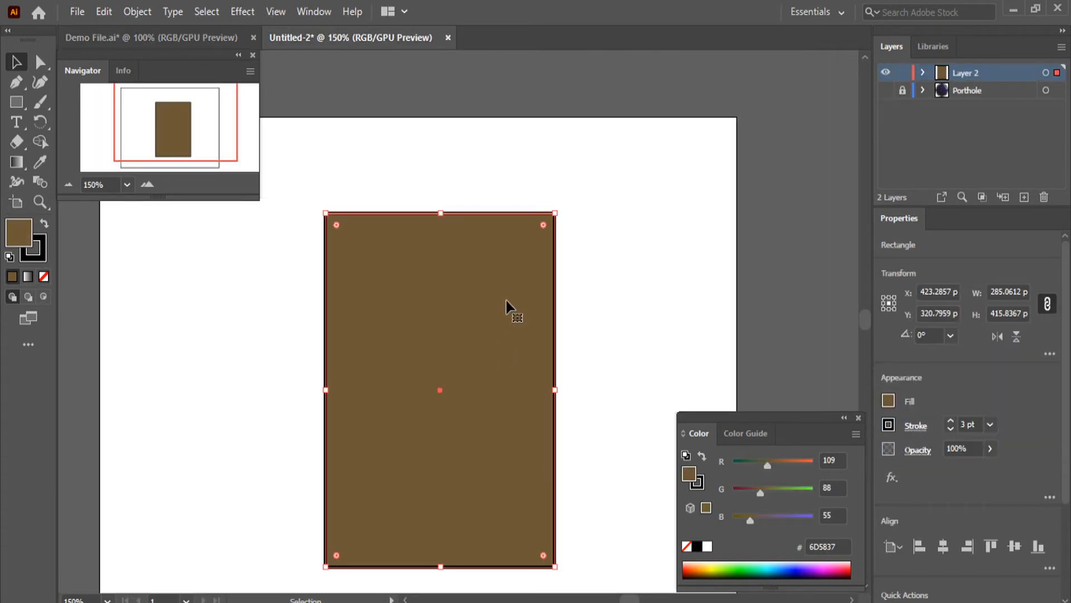
click(40, 61)
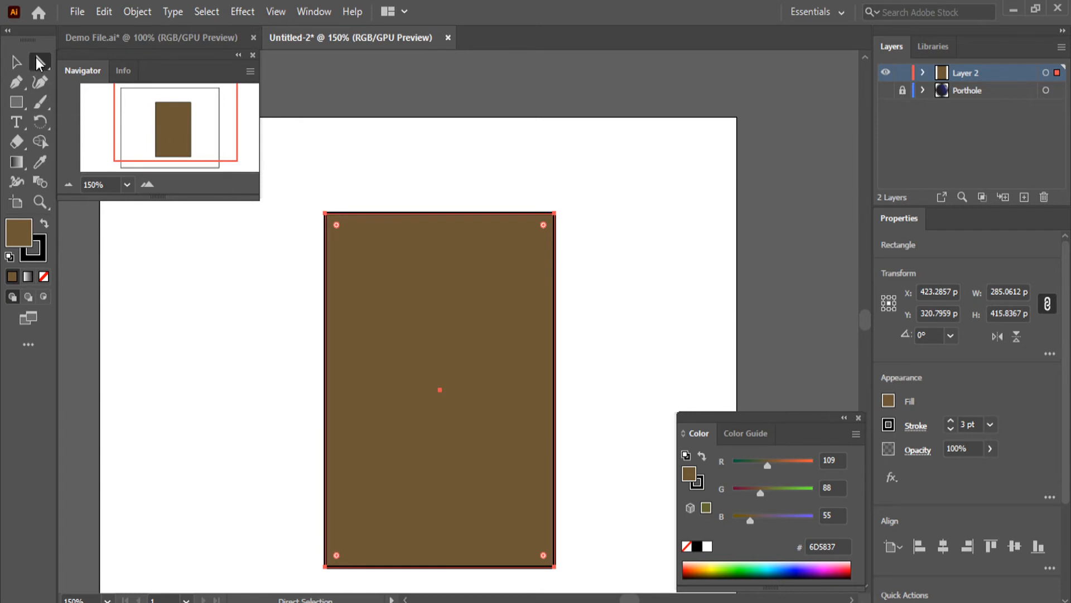
click(328, 217)
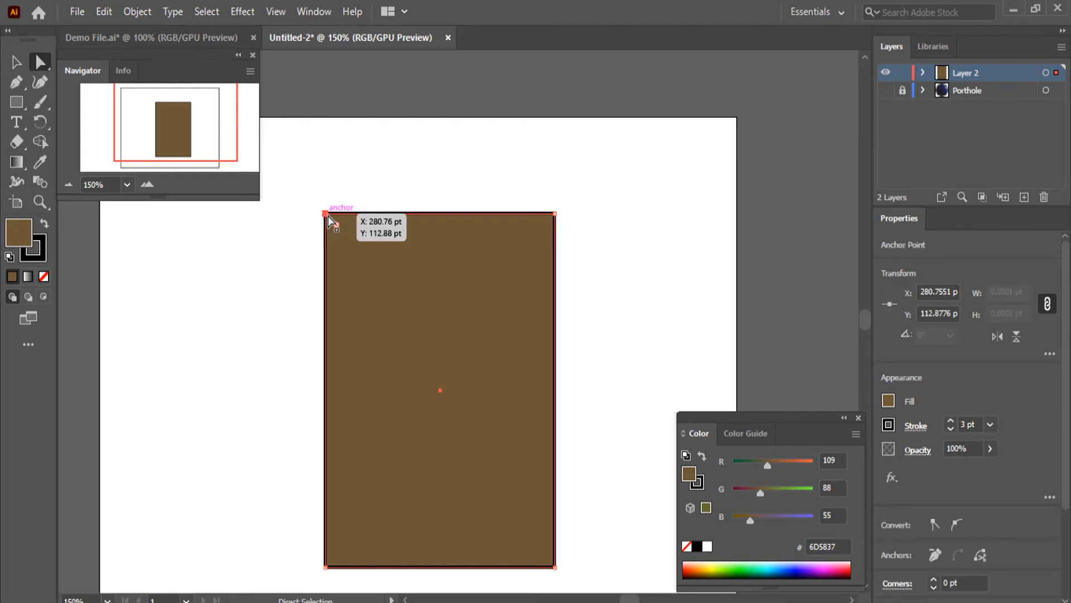
click(554, 215)
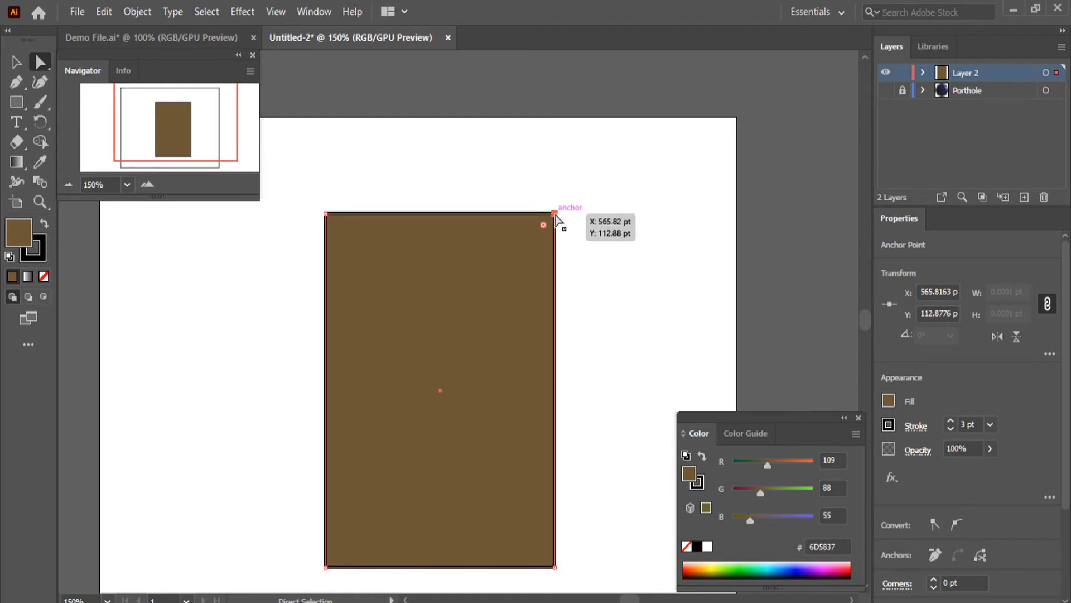
click(326, 215)
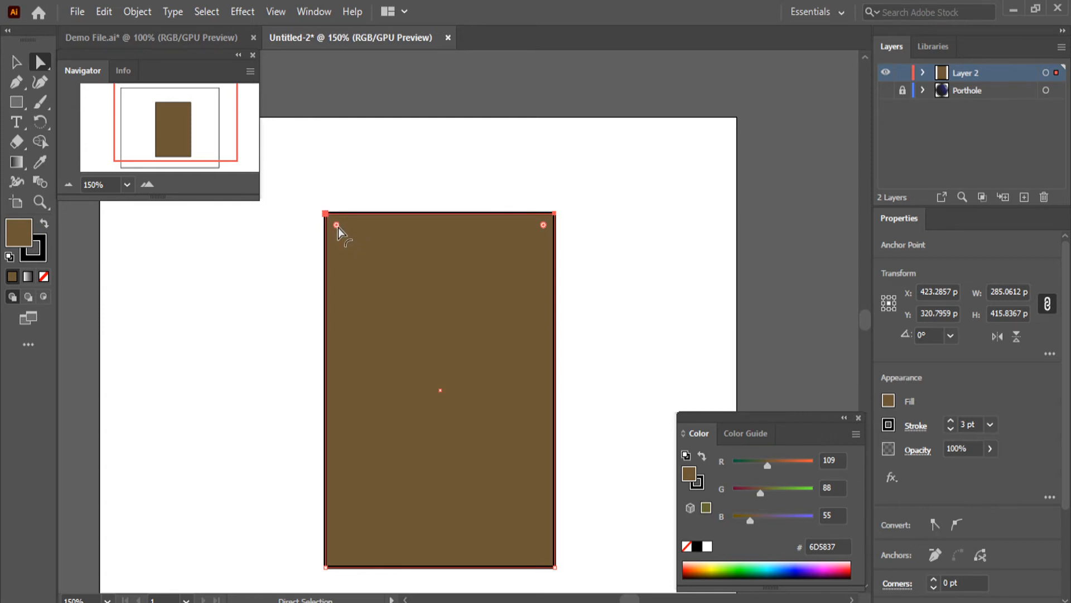
drag(337, 226, 466, 375)
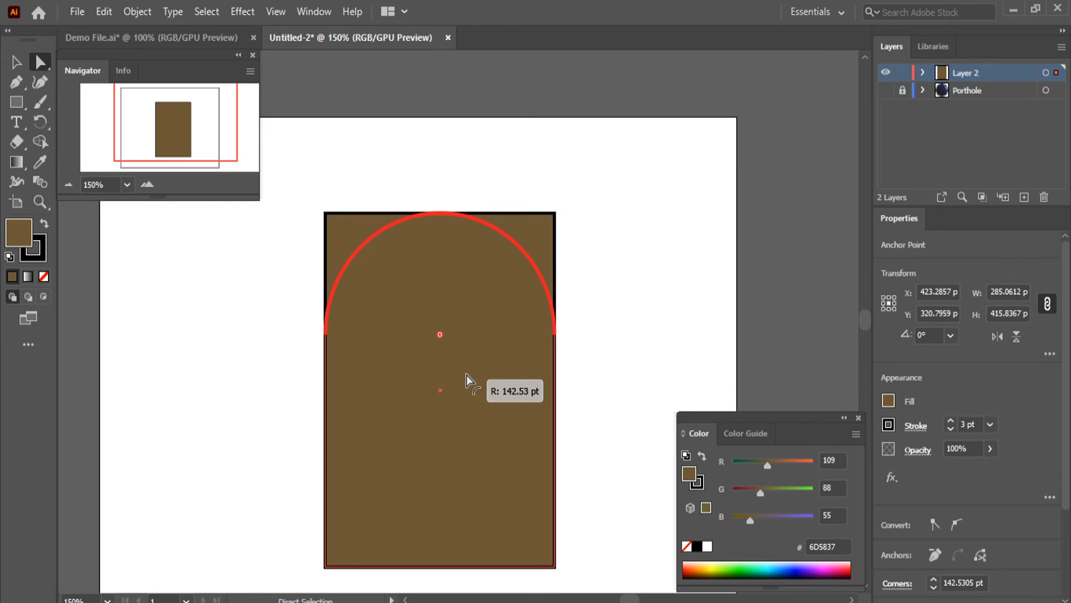
drag(467, 374, 467, 375)
click(18, 63)
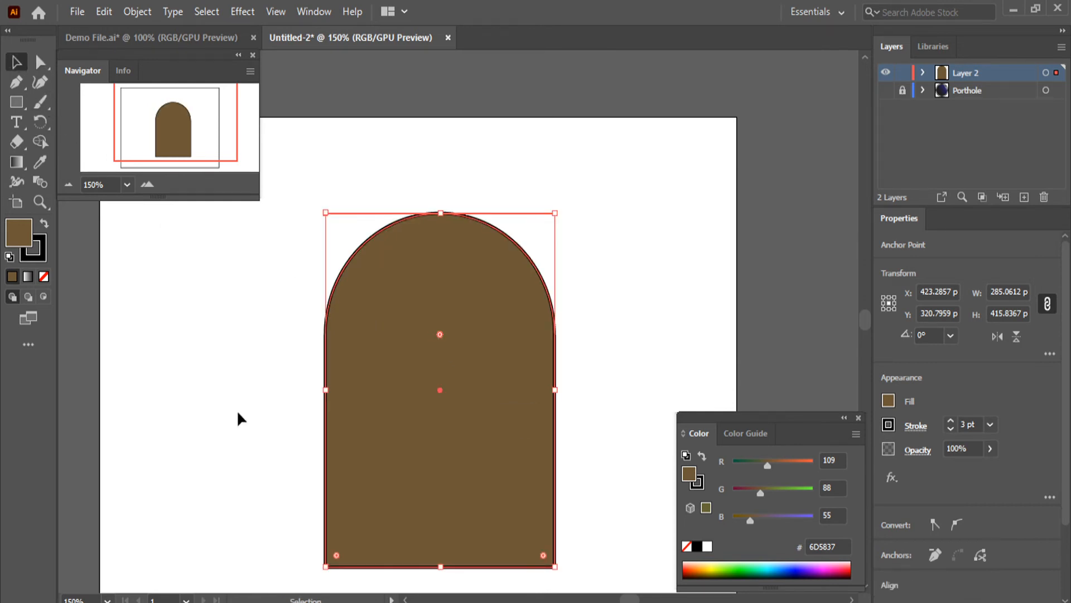
click(254, 410)
scroll(463, 430, down, 2)
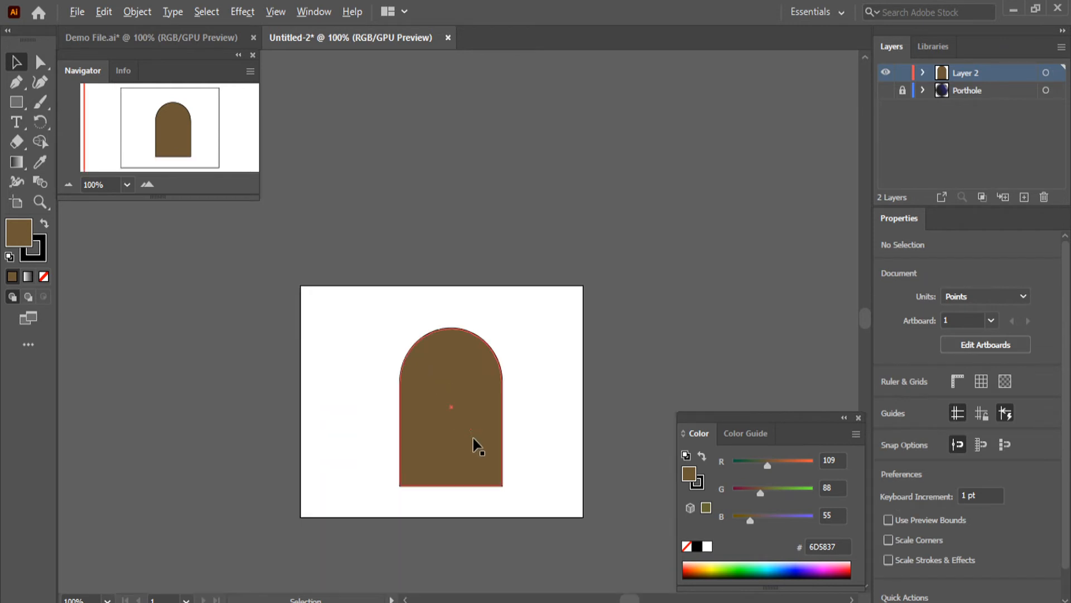
scroll(505, 528, up, 3)
scroll(176, 380, down, 1)
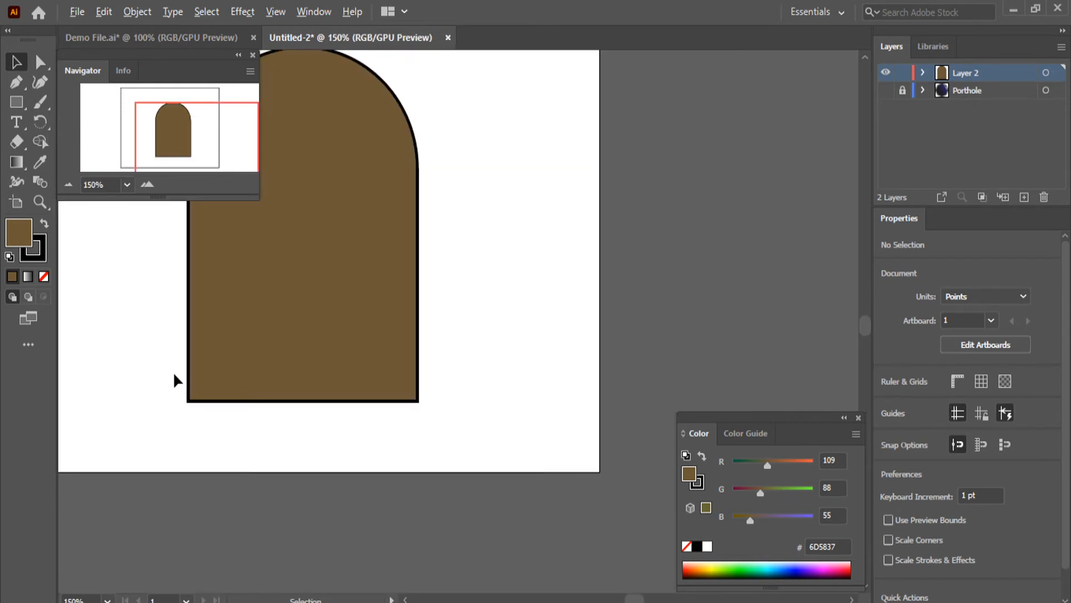
Round the brown arch's two bottom corners together to a radius of about 75.43 pt and deselect the shape
click(199, 401)
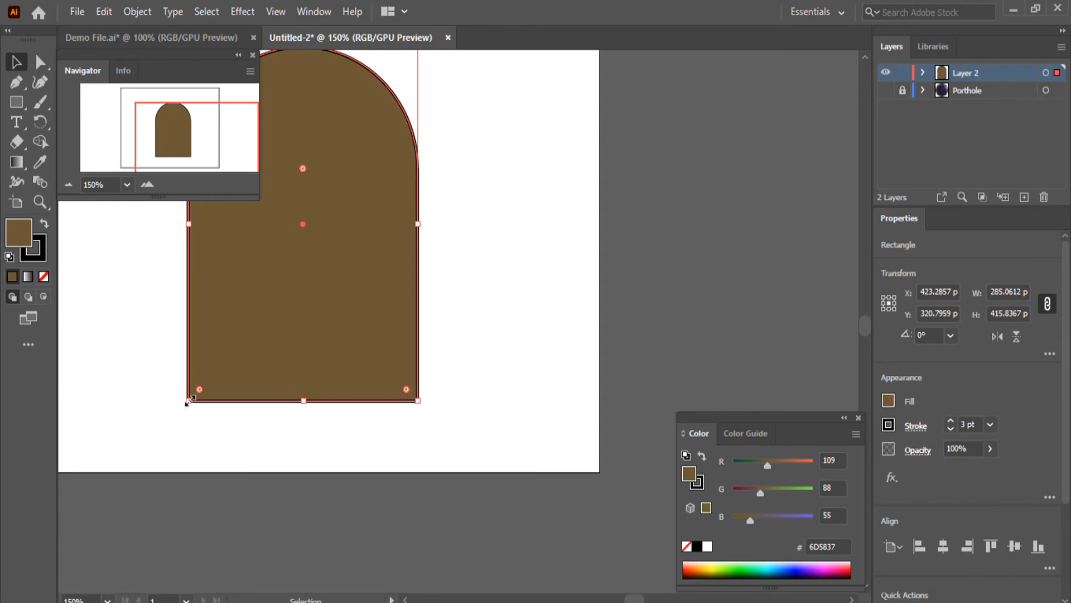
click(42, 63)
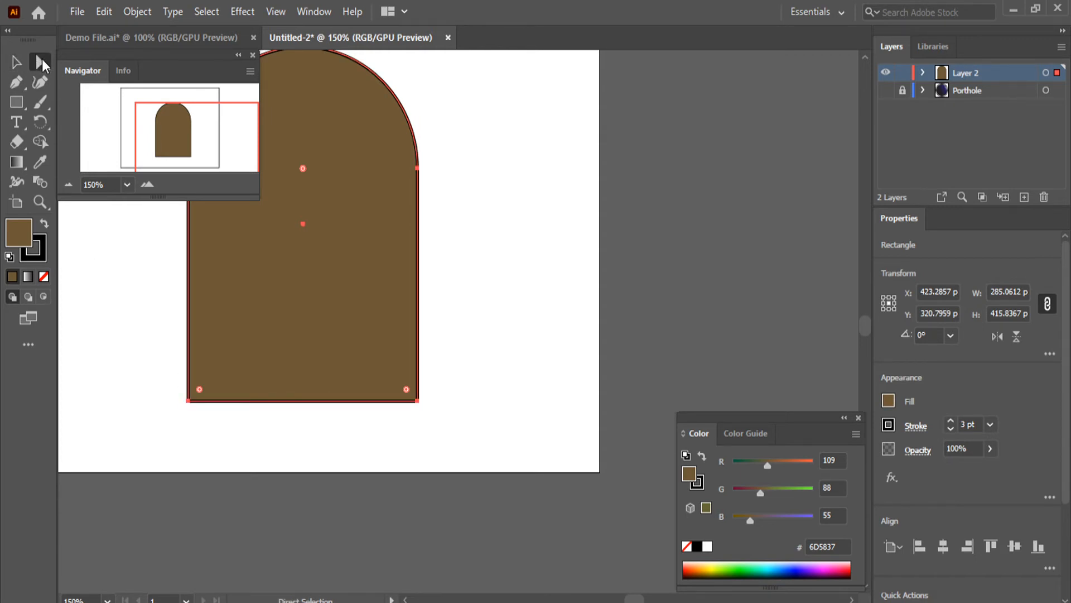
click(189, 402)
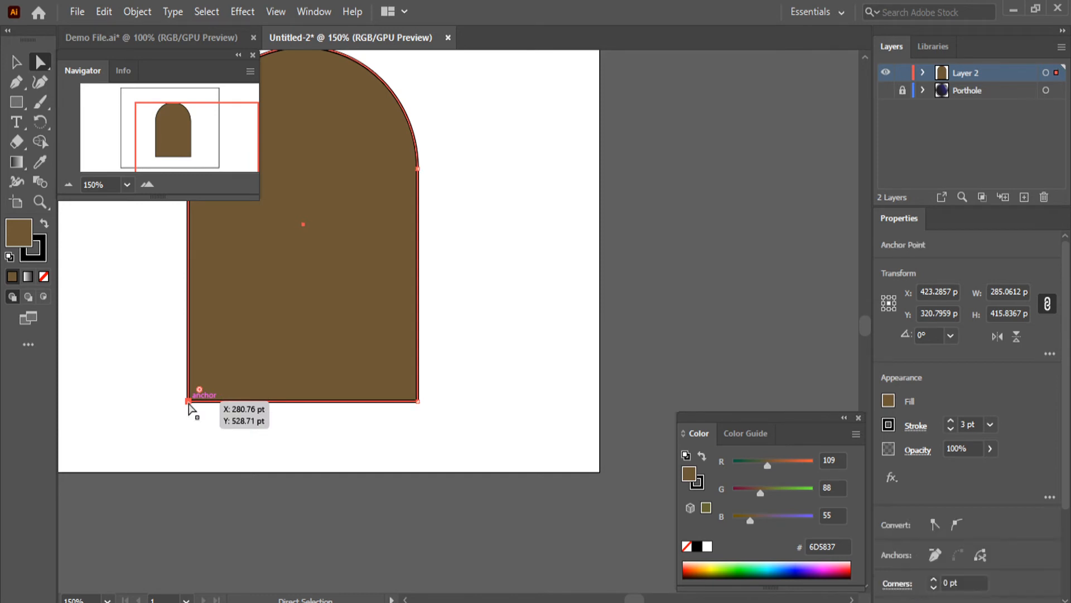
shift+click(418, 401)
drag(407, 393, 361, 334)
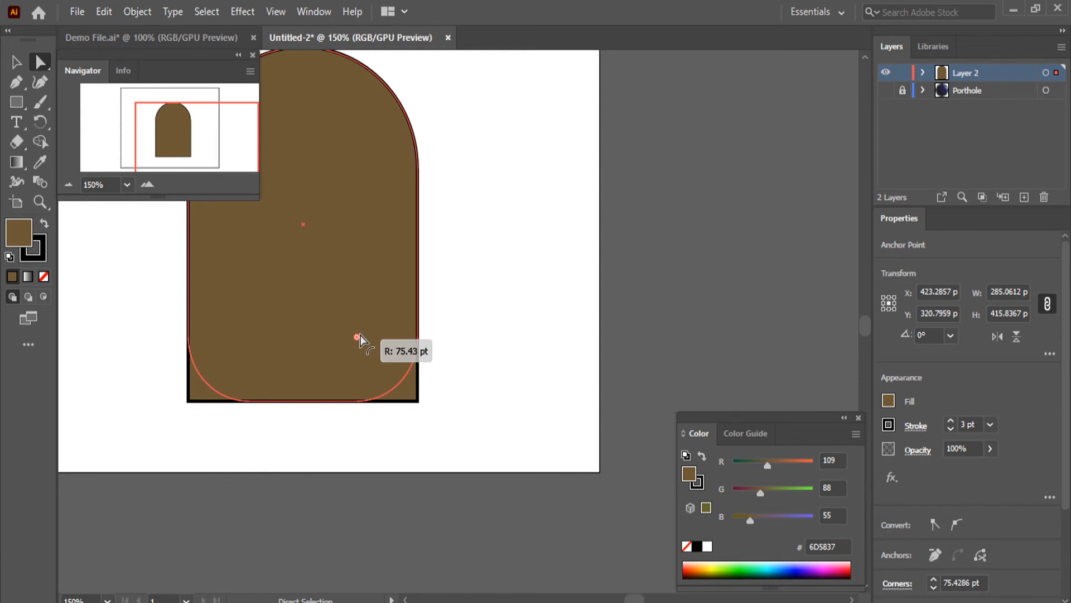
drag(360, 335, 360, 335)
key(v)
click(594, 279)
Draw an upright ellipse about 99 pt wide and 186 pt high beside the right edge of the brown arch
scroll(153, 310, down, 1)
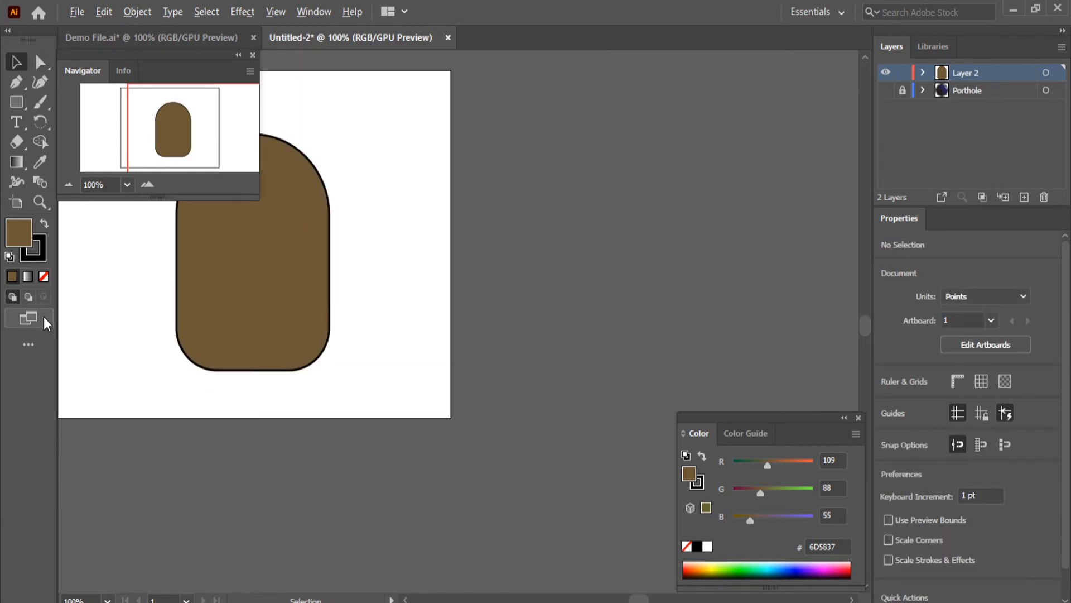
scroll(230, 323, up, 1)
scroll(240, 402, down, 1)
scroll(240, 401, up, 2)
scroll(250, 389, down, 1)
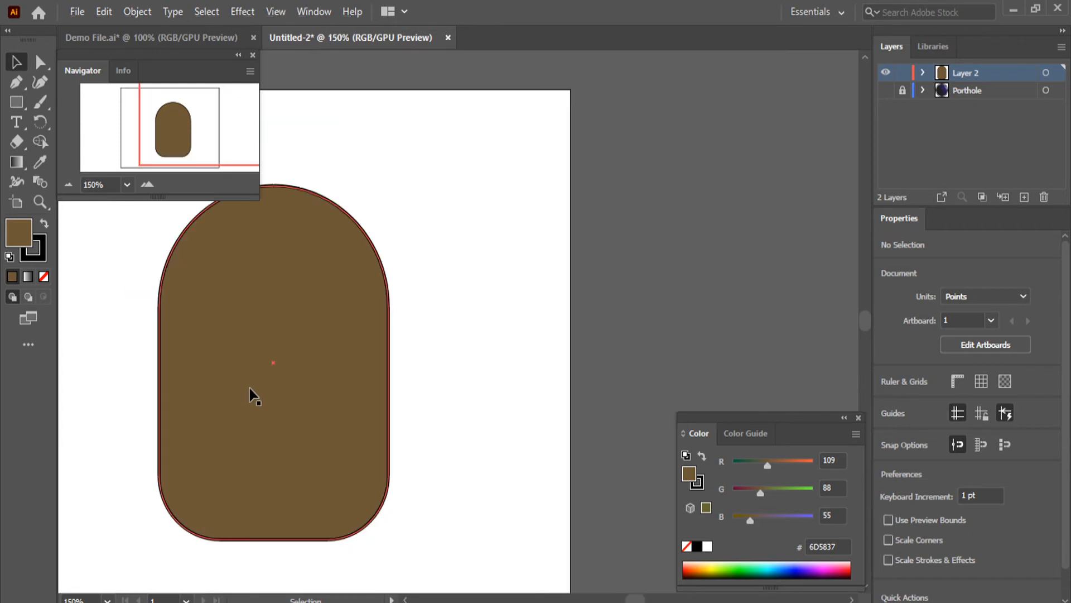
click(17, 102)
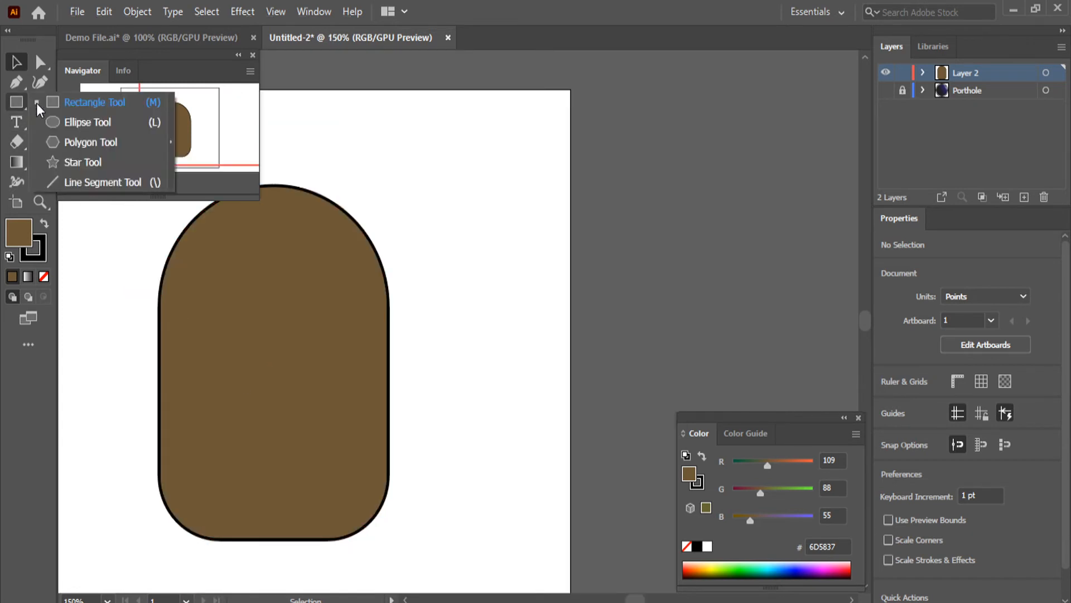
click(101, 125)
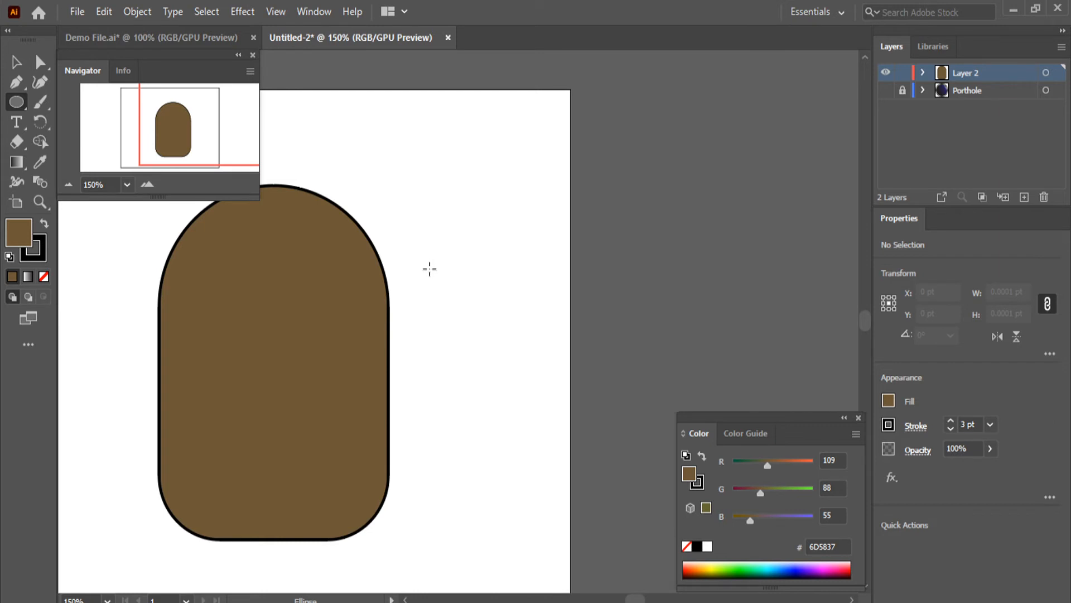
drag(430, 269, 513, 420)
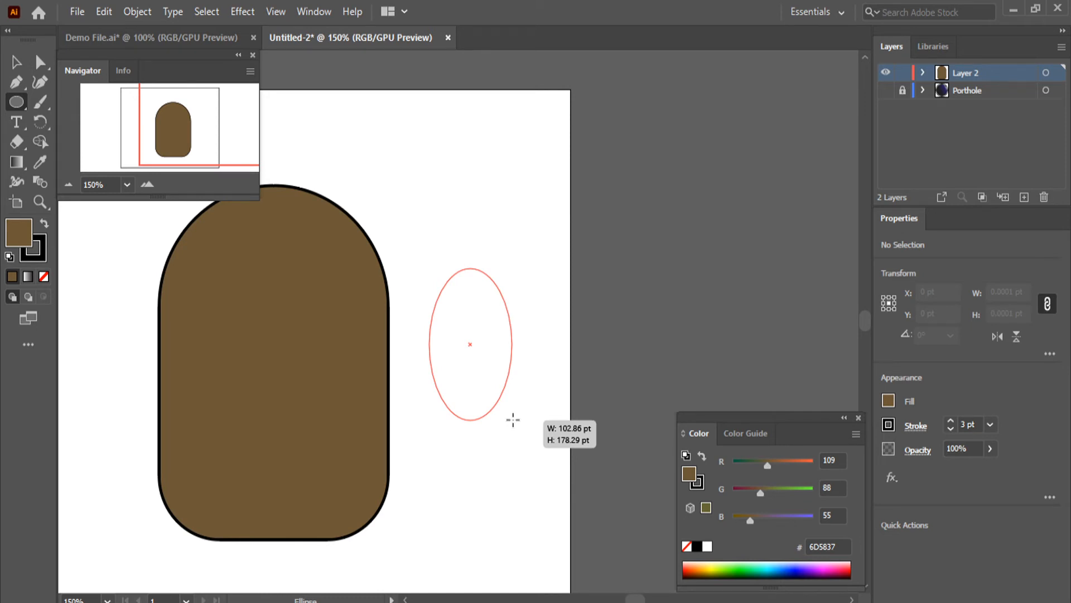
drag(513, 420, 509, 427)
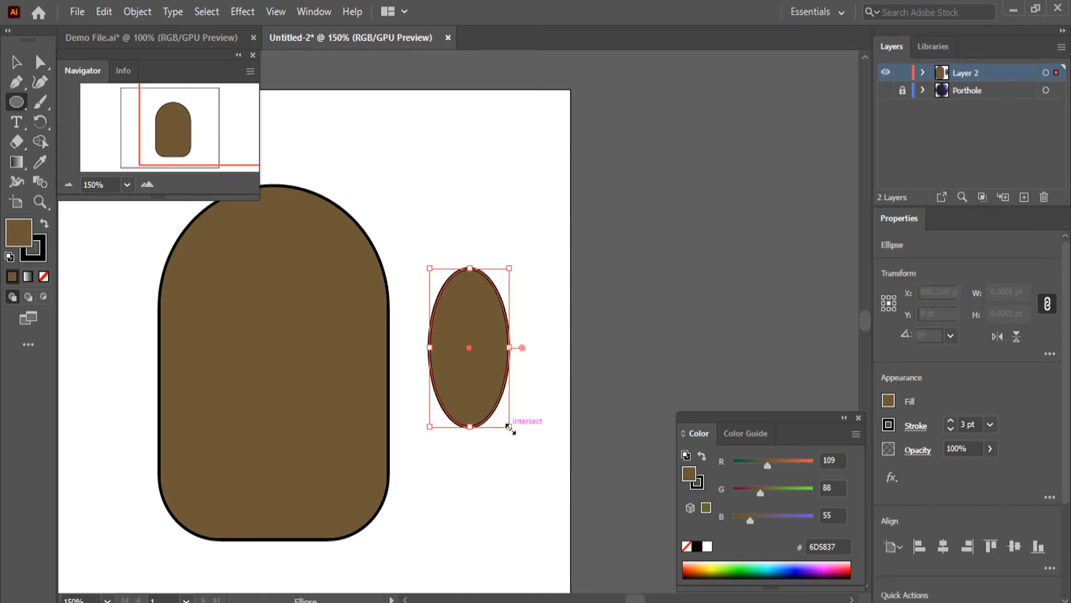
Fill the ellipse with white #FFFFFF, set its stroke to 2 pt and deselect it
double_click(17, 235)
text(FFFFFF)
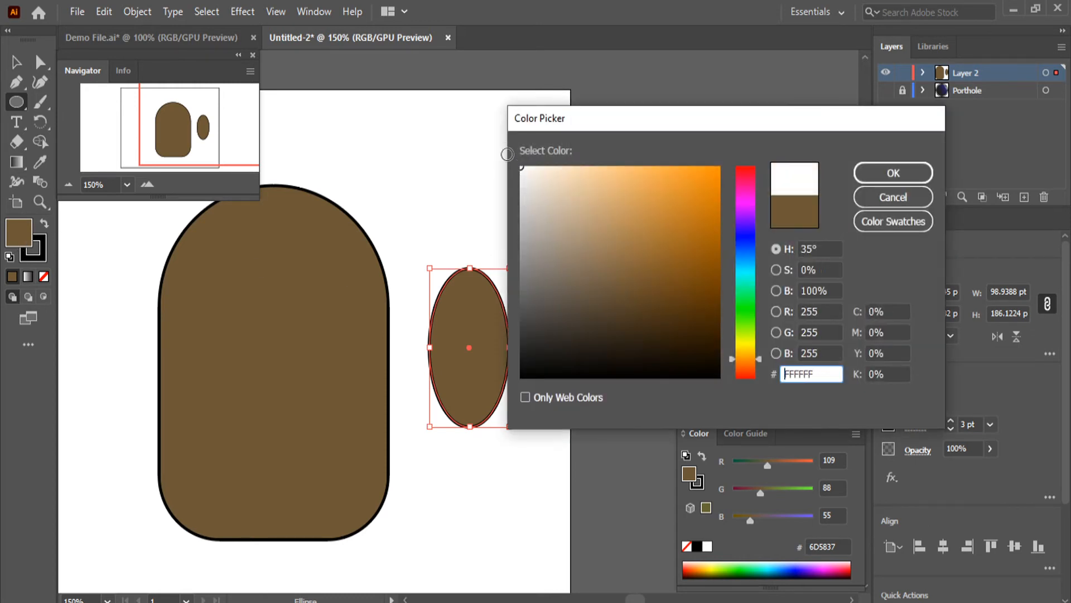
click(910, 175)
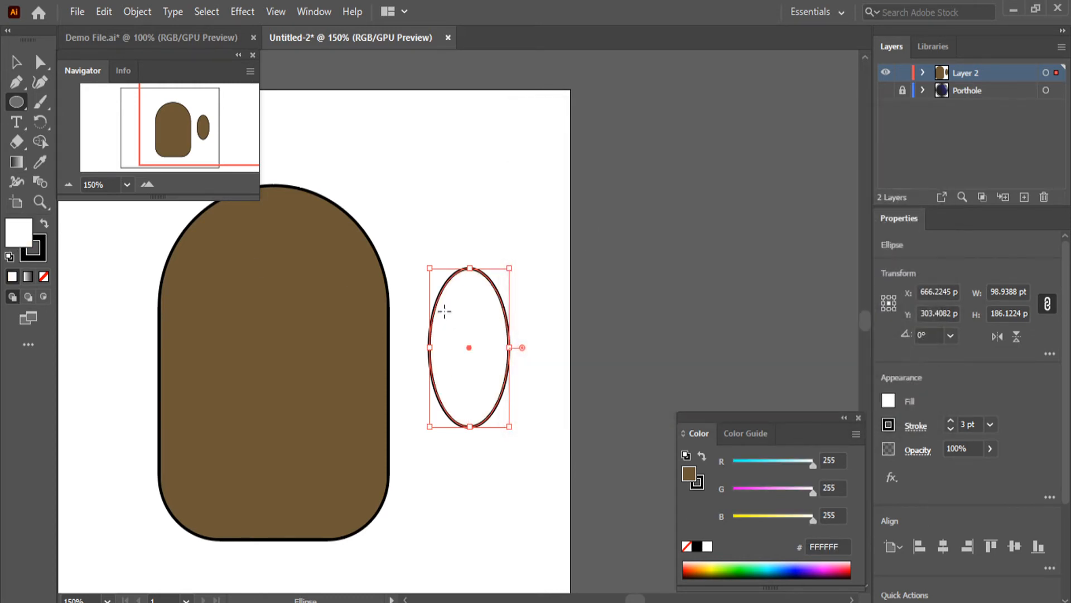
click(952, 429)
click(952, 429)
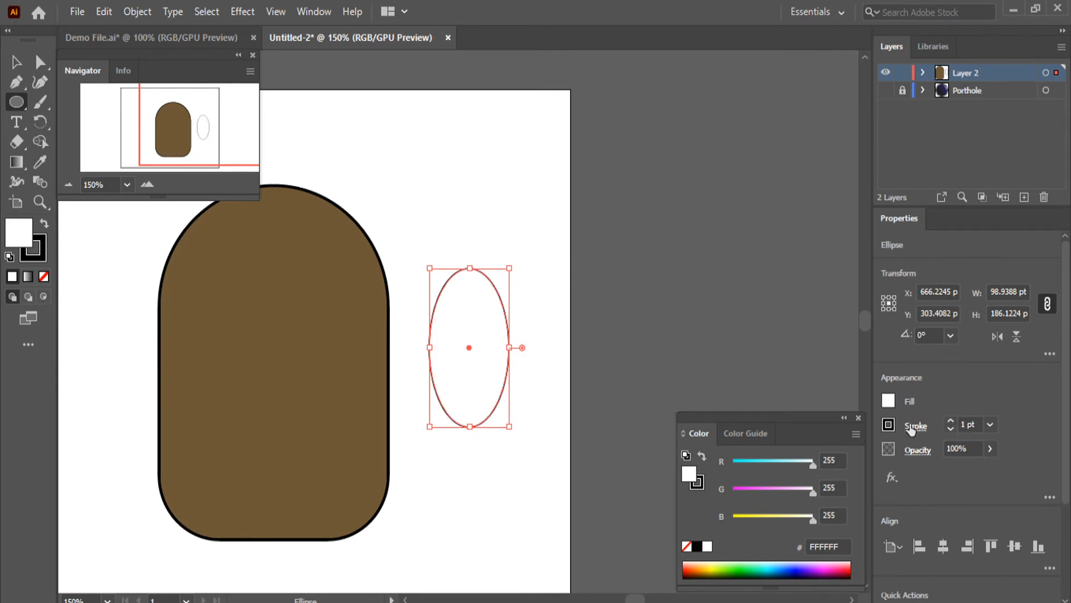
click(951, 422)
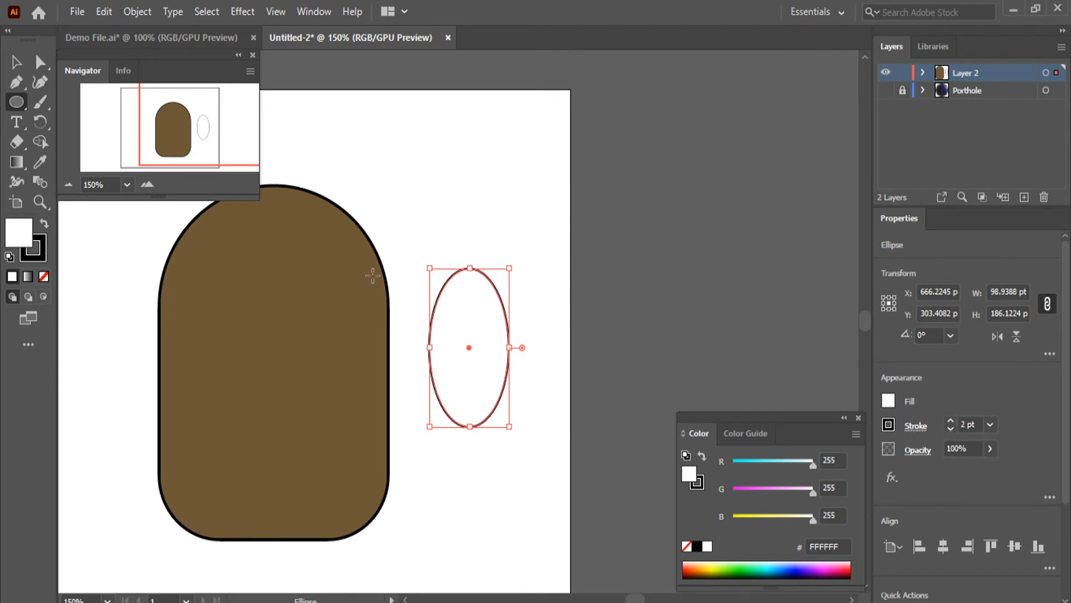
click(15, 61)
click(629, 223)
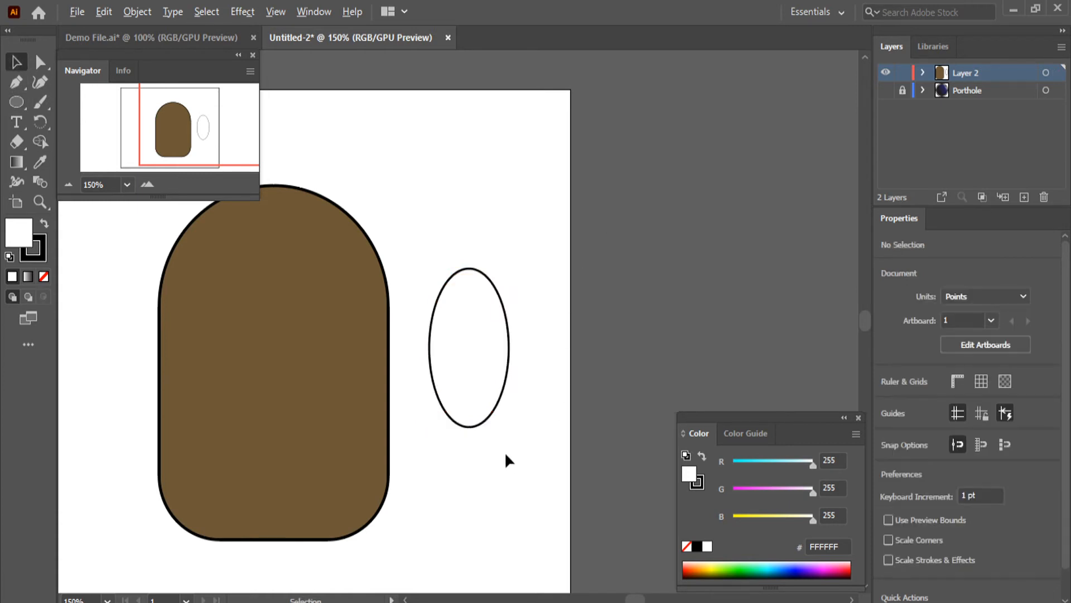
Draw a small upright ellipse about 40 pt wide and 61 pt high above and to the right of the white ellipse
scroll(535, 437, up, 1)
scroll(591, 423, up, 1)
scroll(433, 373, down, 1)
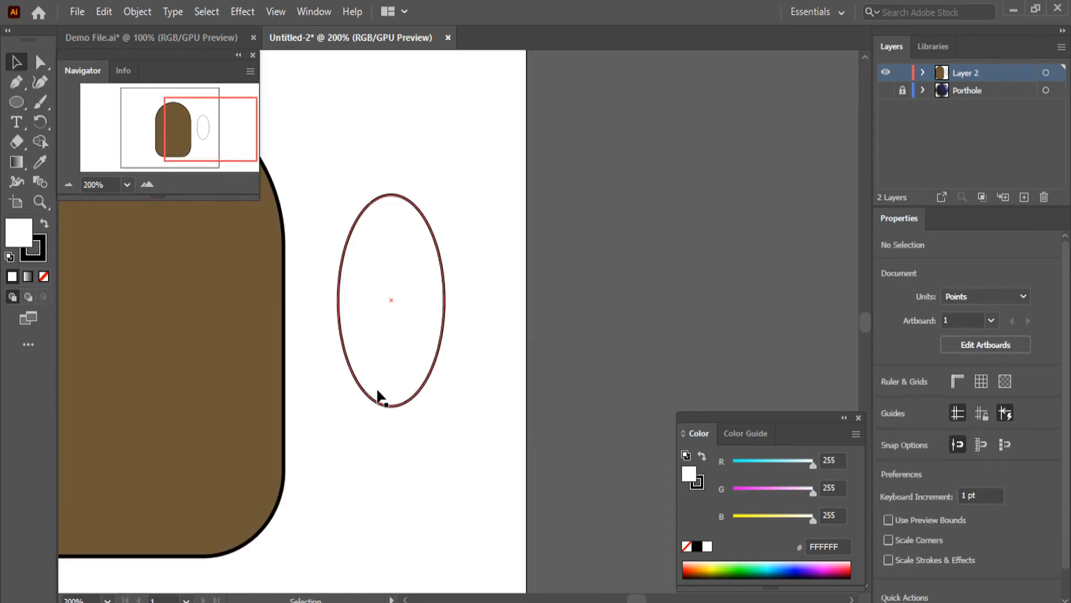
scroll(424, 335, up, 1)
key(l)
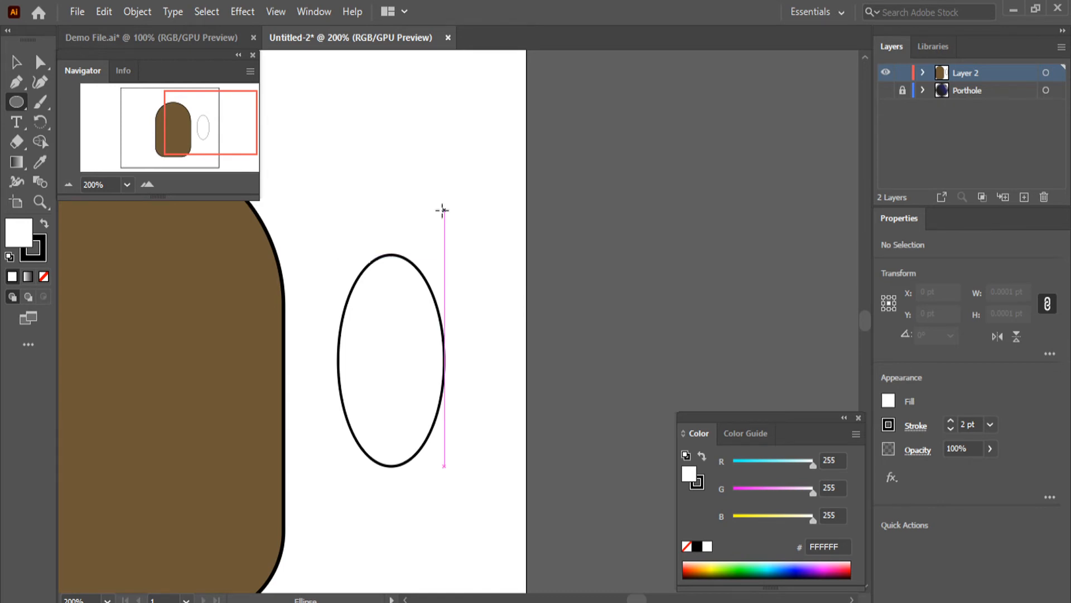
drag(442, 210, 488, 278)
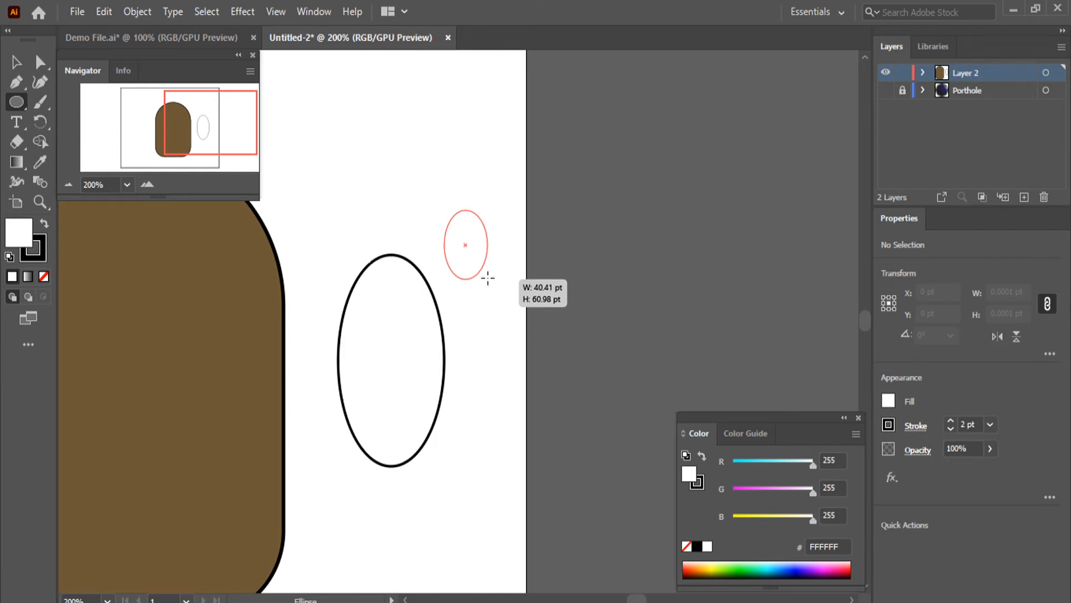
drag(487, 277, 489, 277)
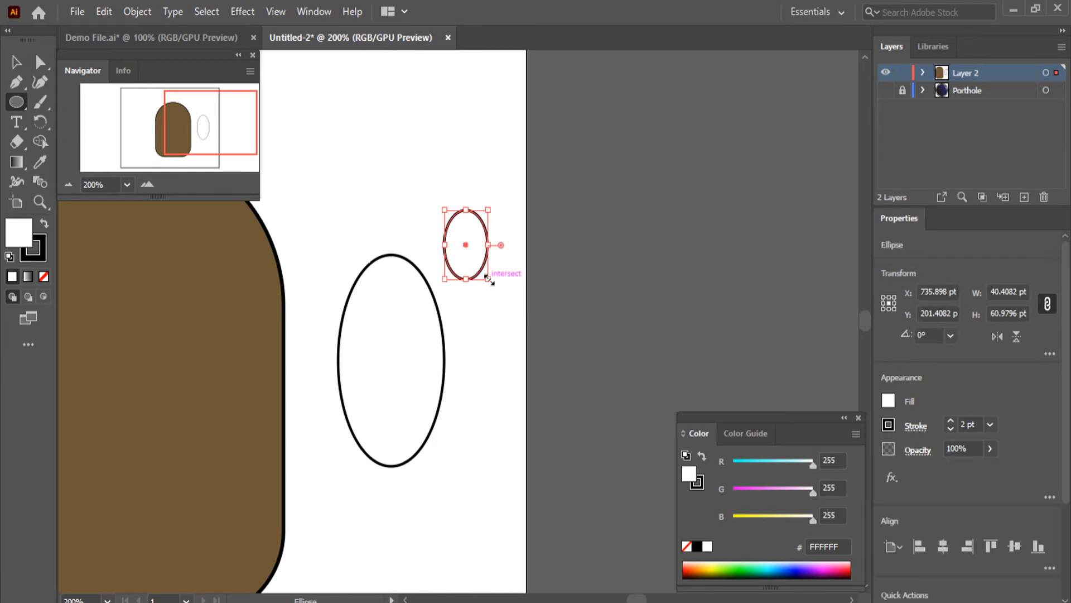
Fill the small ellipse with black #000000 and place it centred in the upper half of the white ellipse as a pupil
double_click(25, 241)
drag(607, 312, 513, 395)
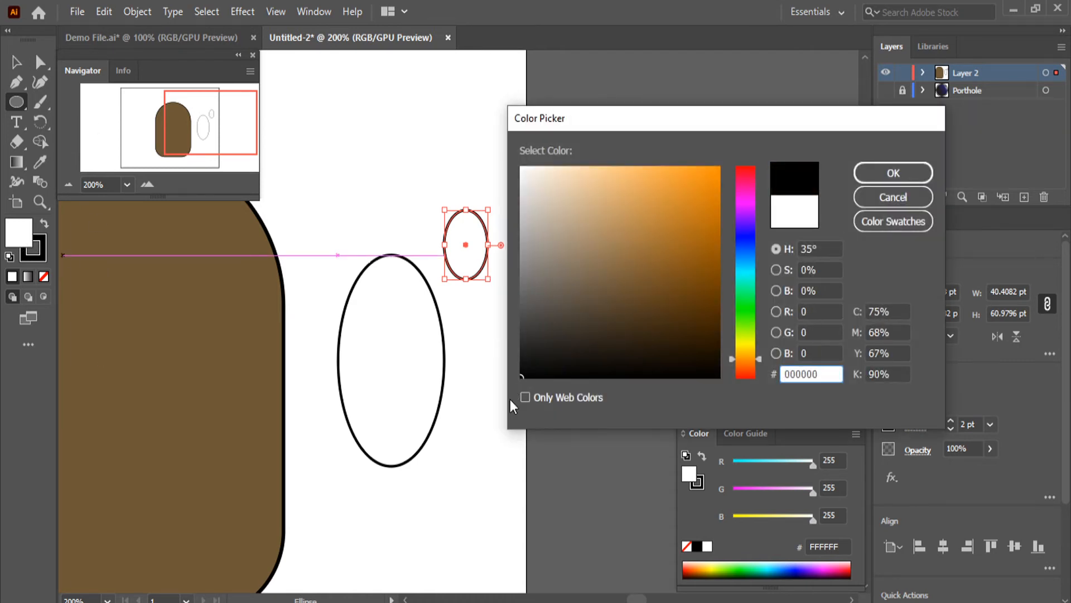
click(907, 173)
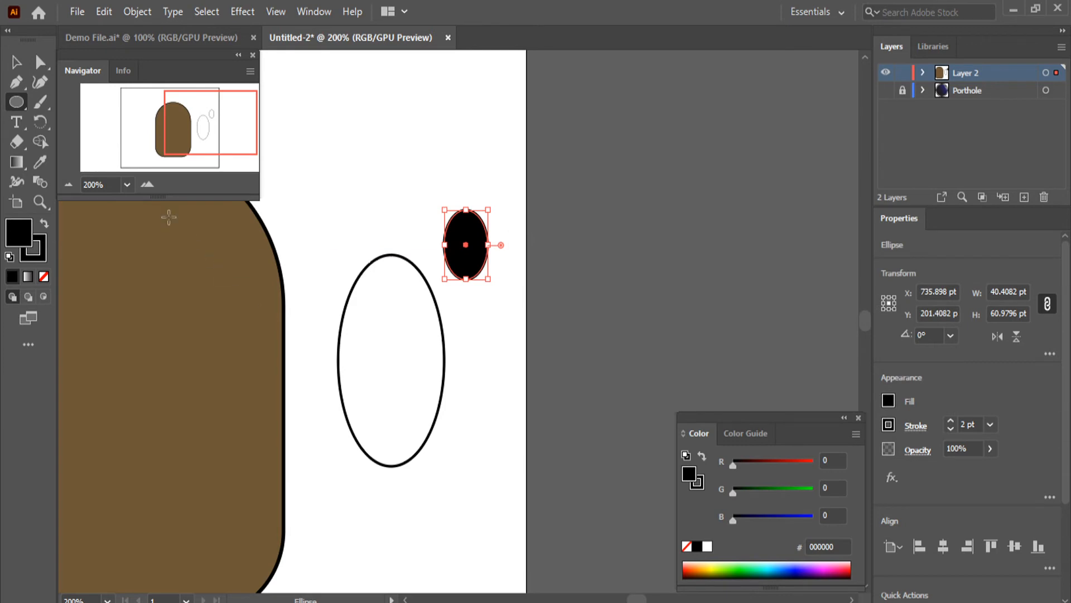
click(18, 64)
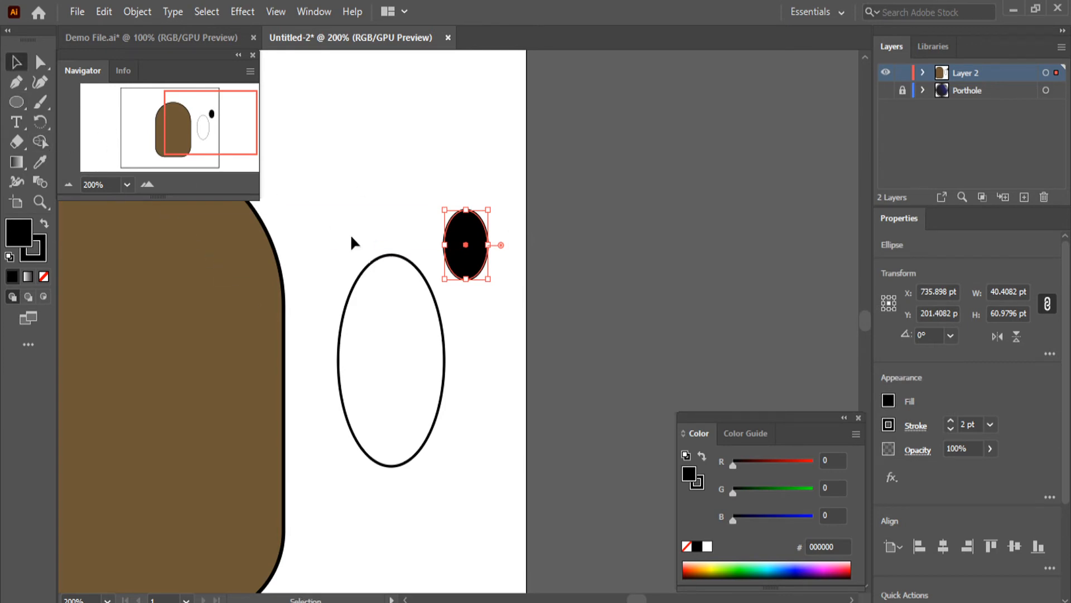
drag(466, 272, 397, 352)
click(604, 369)
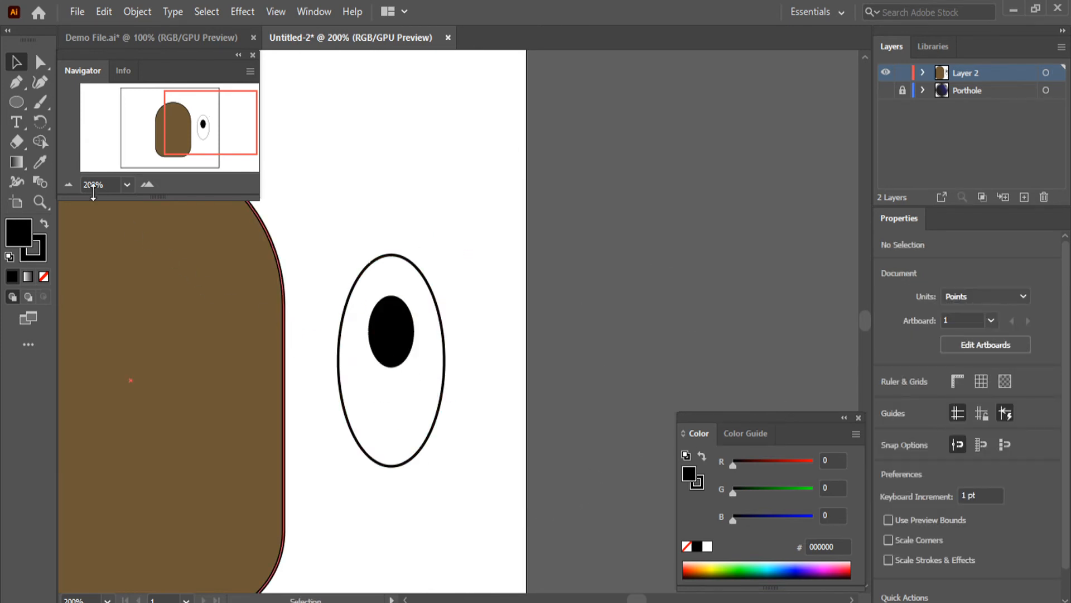
Consult the eye in Demo File, and draw a white #FFFFFF circle about 24 pt across to the right of the eye in Untitled-2
click(148, 35)
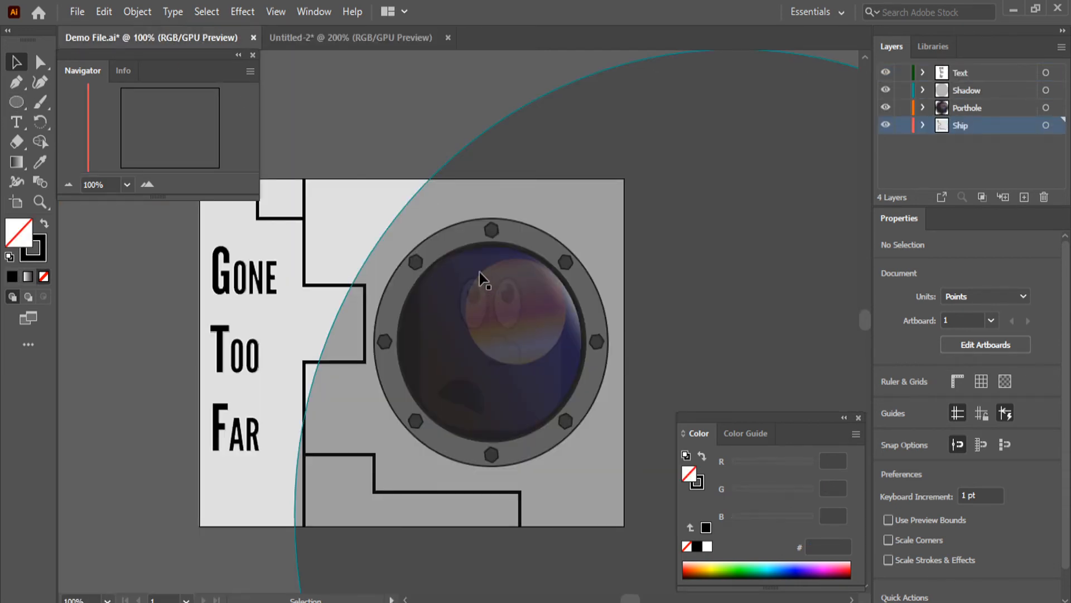
click(343, 41)
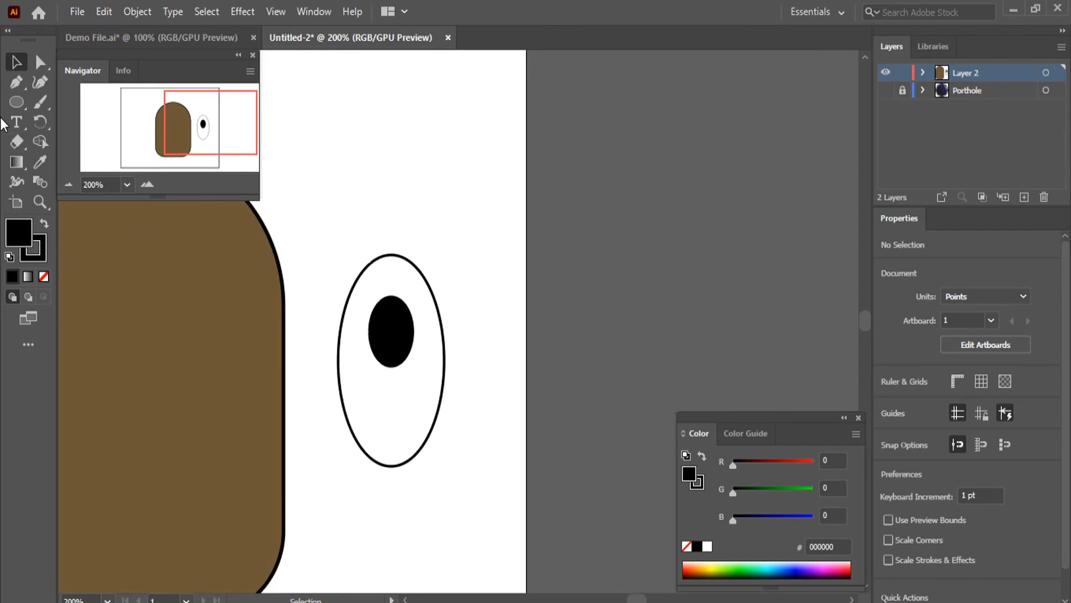
click(16, 101)
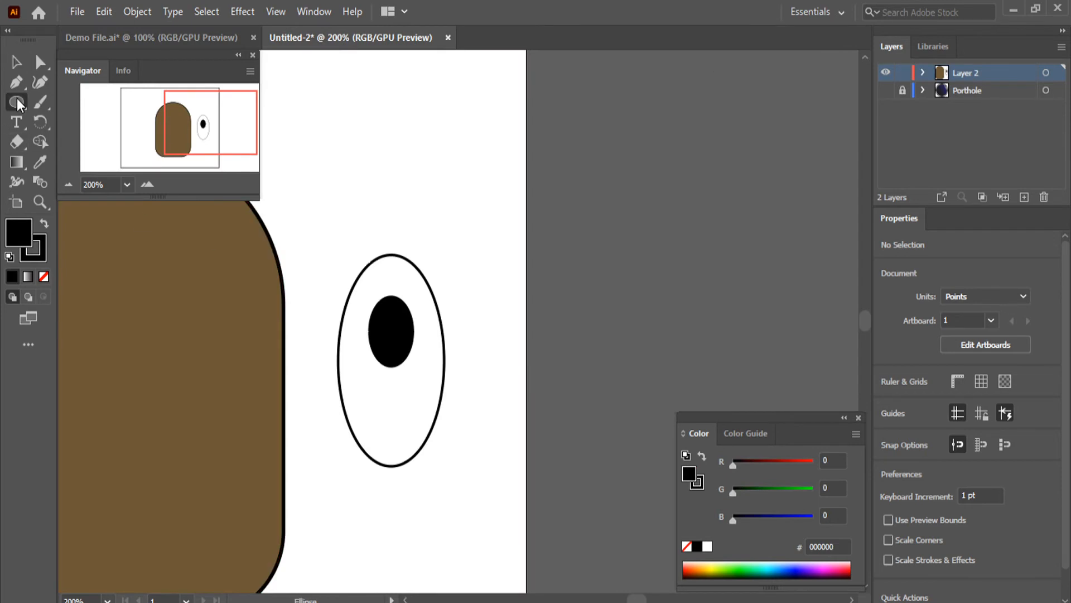
double_click(19, 236)
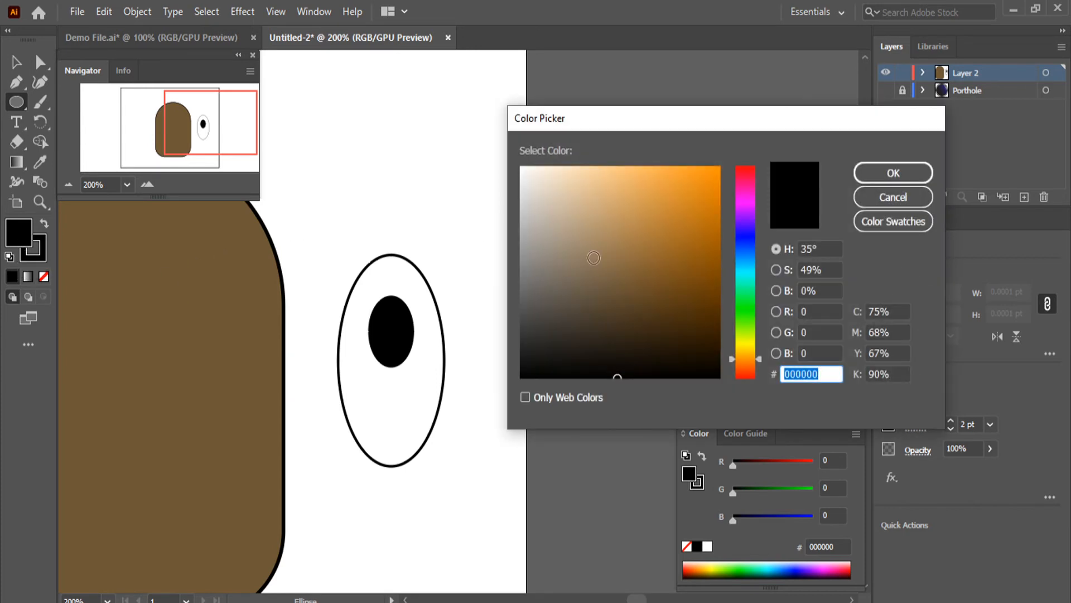
click(553, 192)
drag(554, 192, 518, 164)
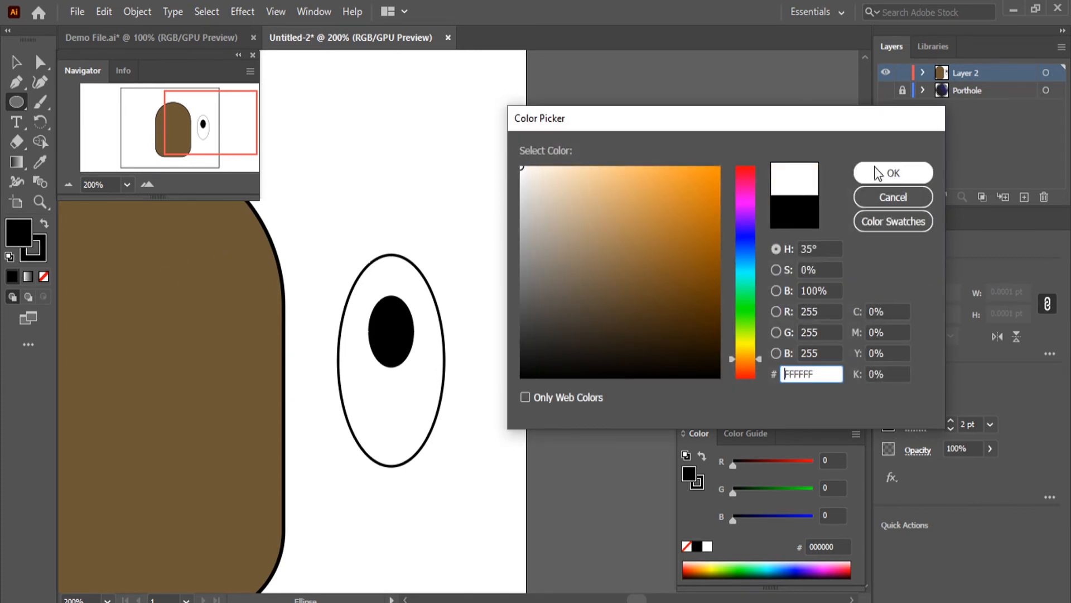
click(890, 174)
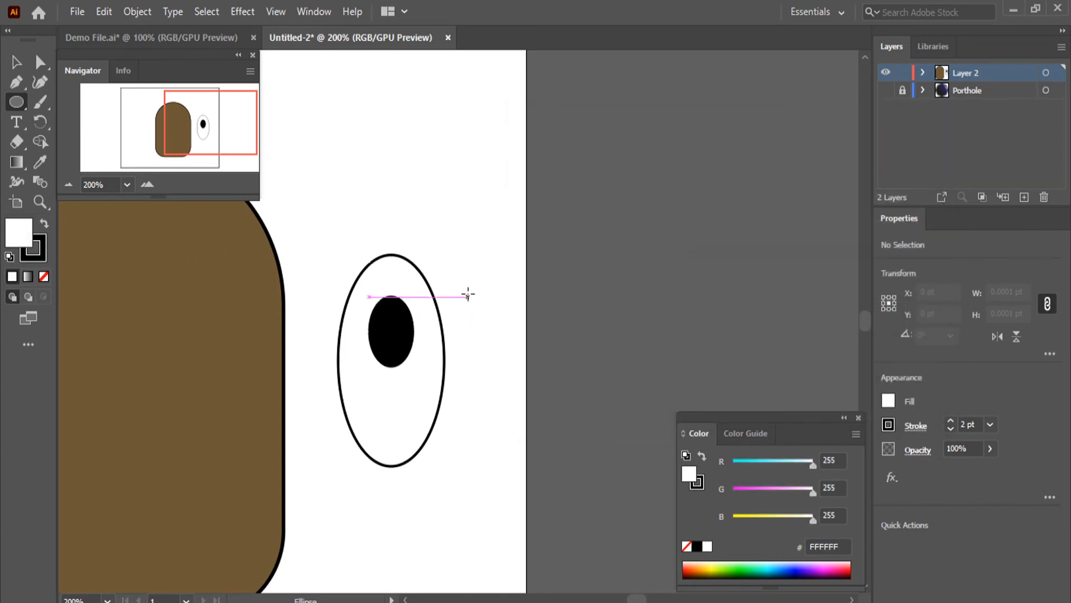
drag(463, 271, 489, 300)
Move the small white circle onto the pupil's upper-left edge as a highlight and deselect it
click(17, 64)
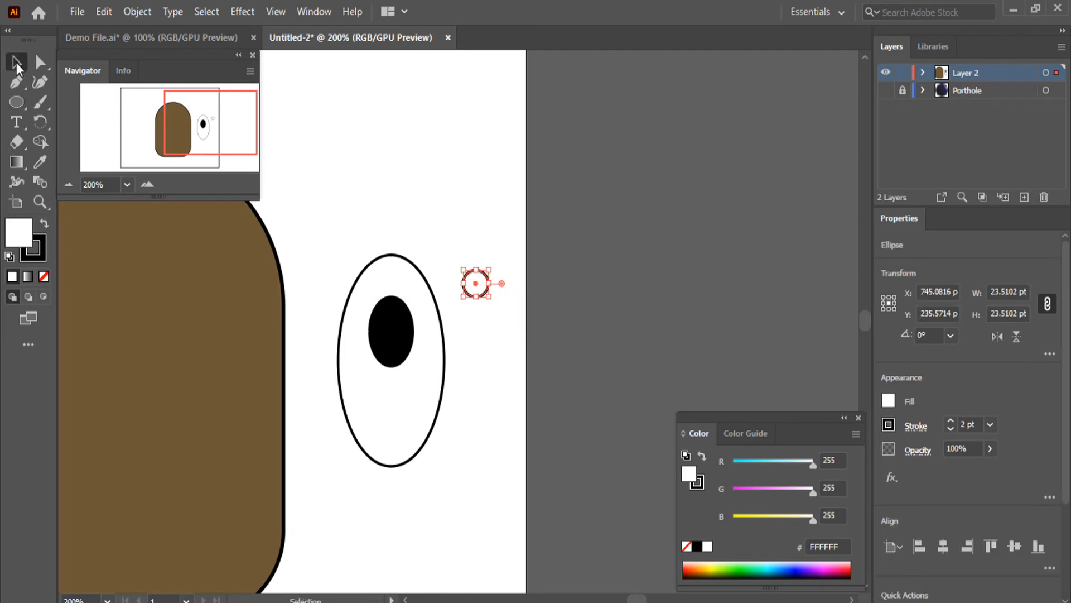
click(39, 61)
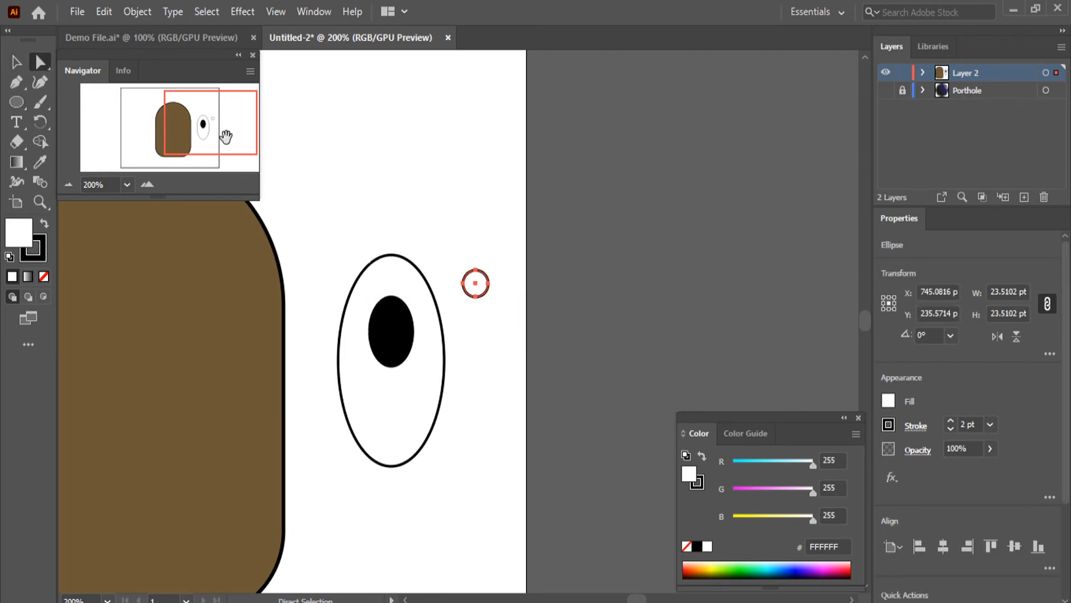
click(17, 63)
scroll(430, 245, up, 3)
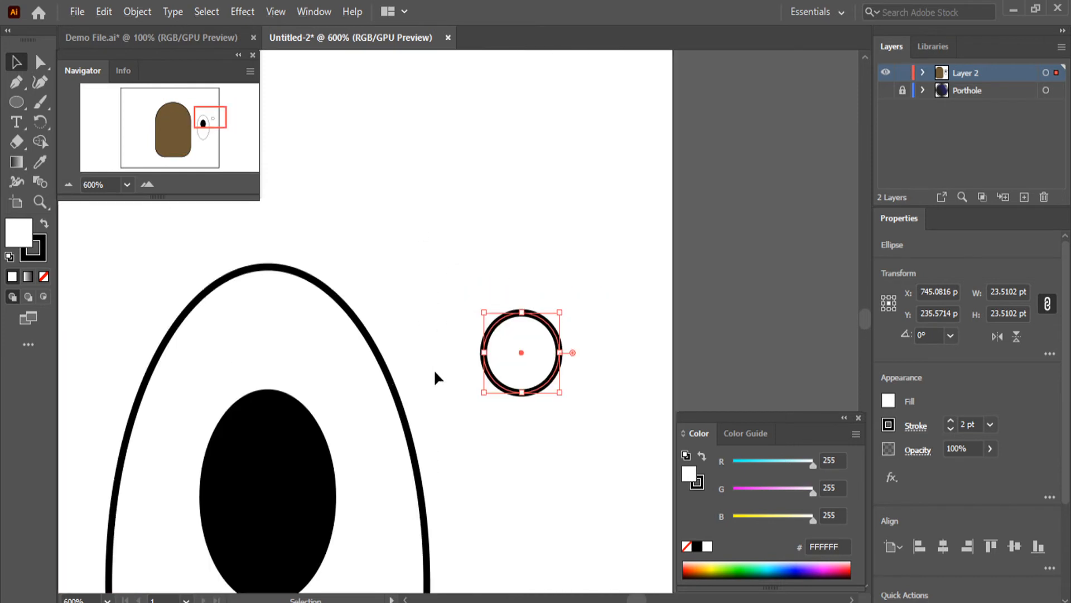
scroll(433, 380, down, 3)
drag(525, 306, 233, 379)
click(591, 215)
Expand Layer 2 and rename the small white highlight ellipse Shine and the pupil ellipse Black
scroll(461, 378, down, 5)
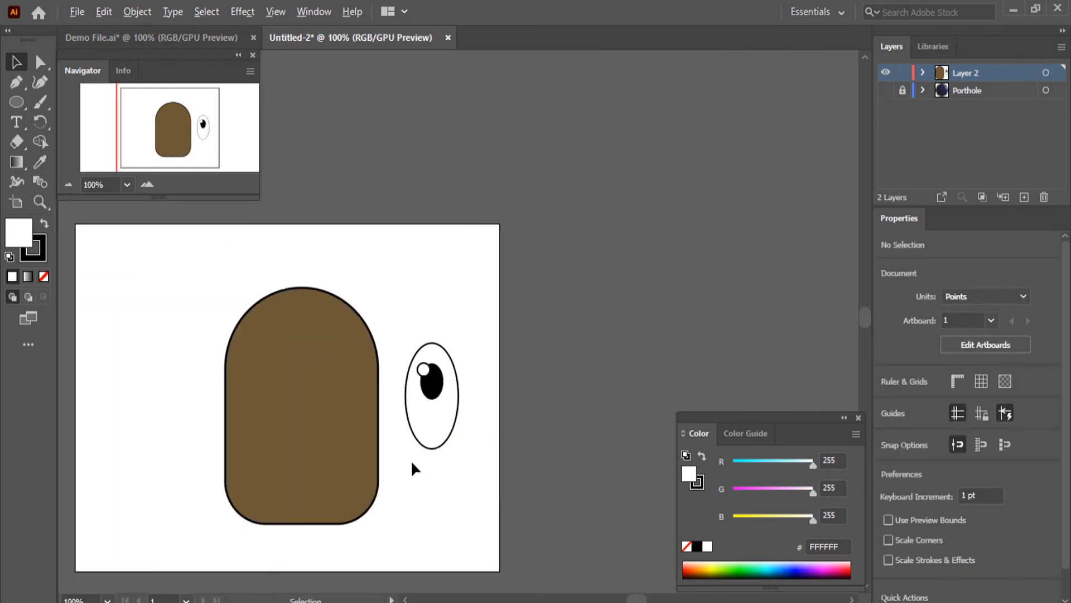
scroll(397, 458, up, 1)
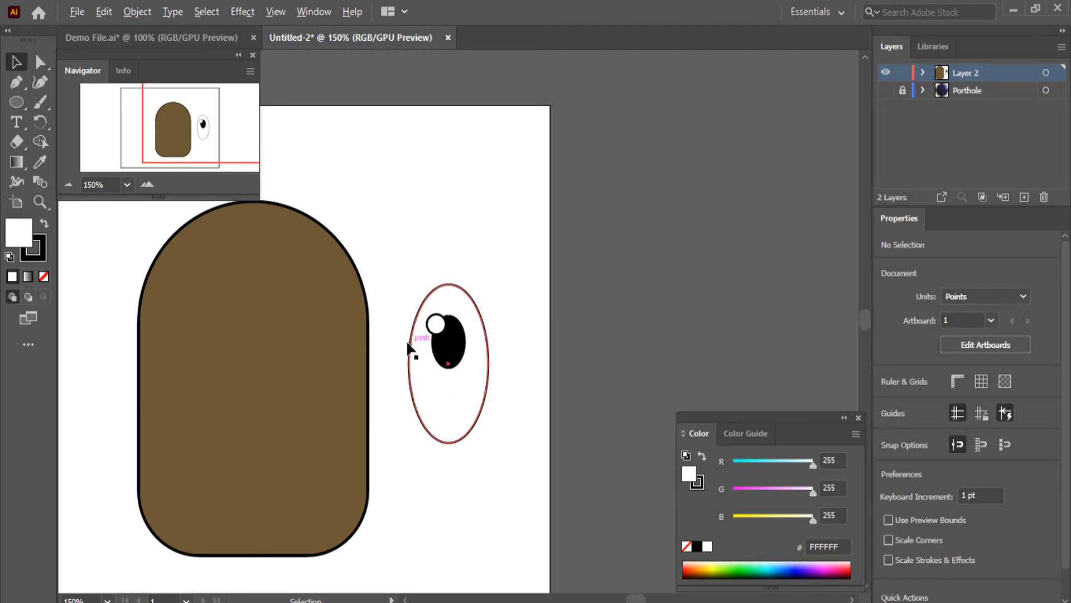
click(922, 73)
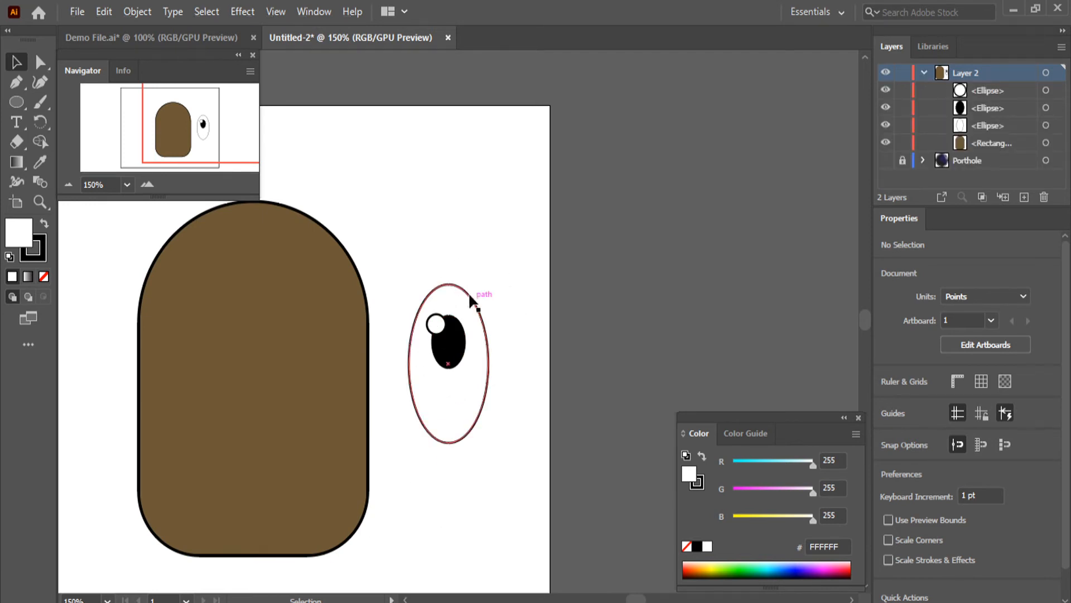
click(313, 228)
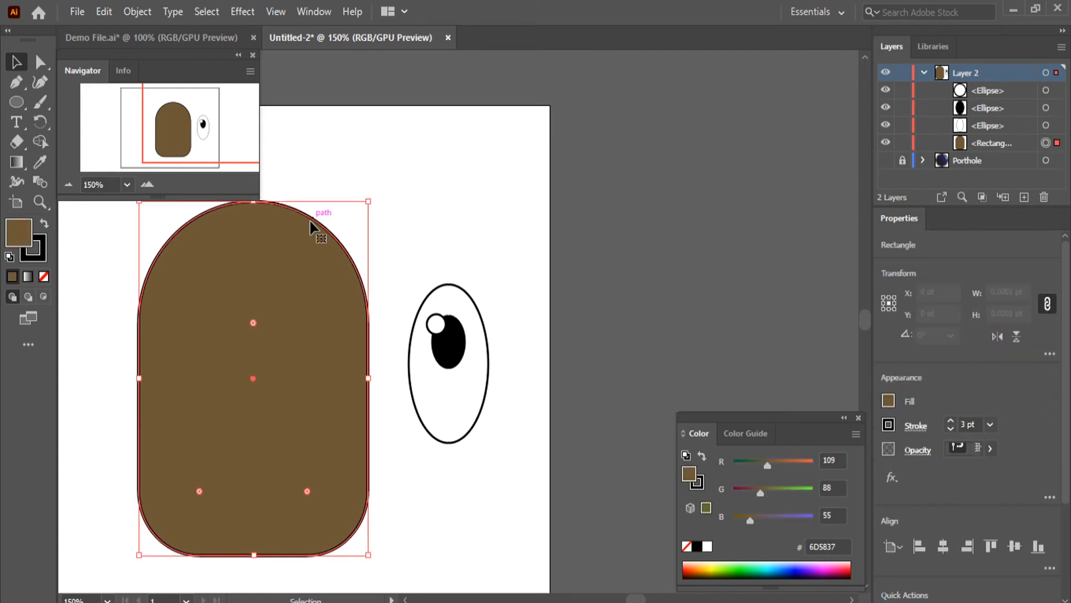
click(517, 169)
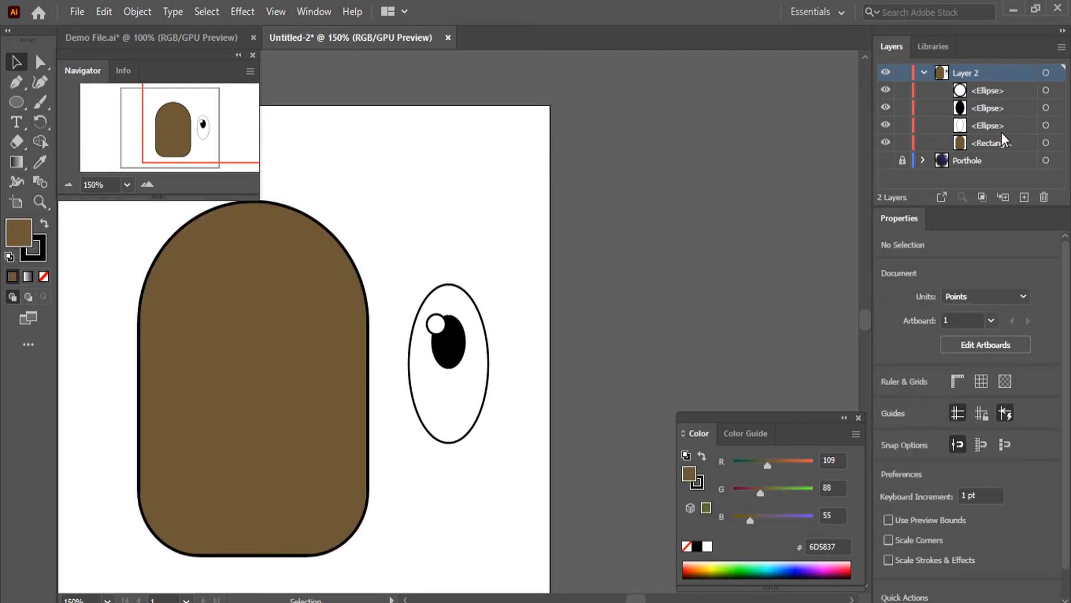
click(988, 89)
text(Shine)
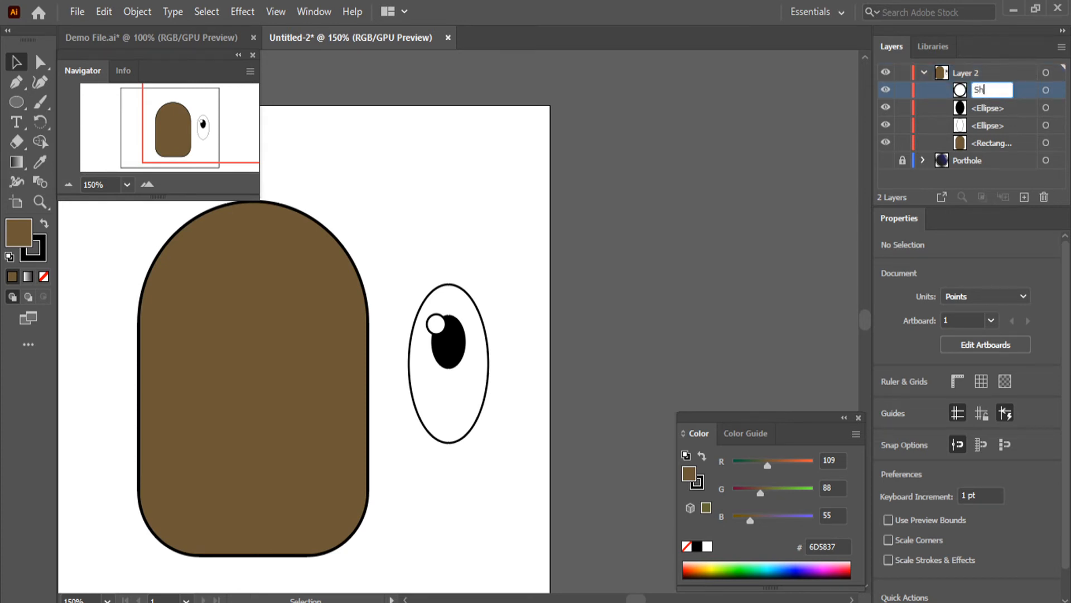
key(Return)
double_click(979, 108)
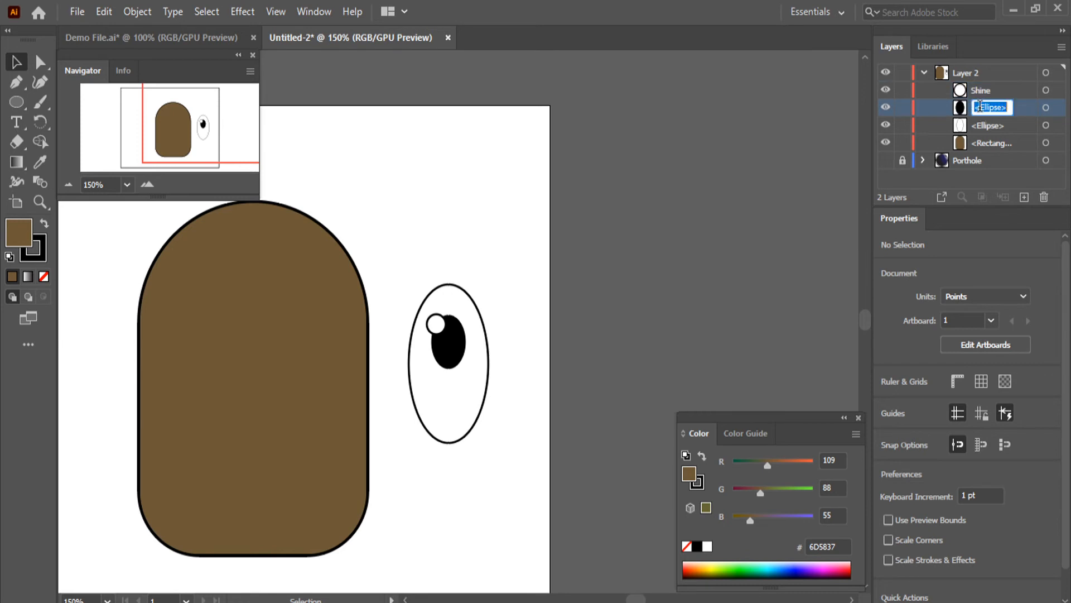
text(Black)
Rename the large white eye ellipse White and the brown rounded rectangle Head
double_click(985, 126)
text(White)
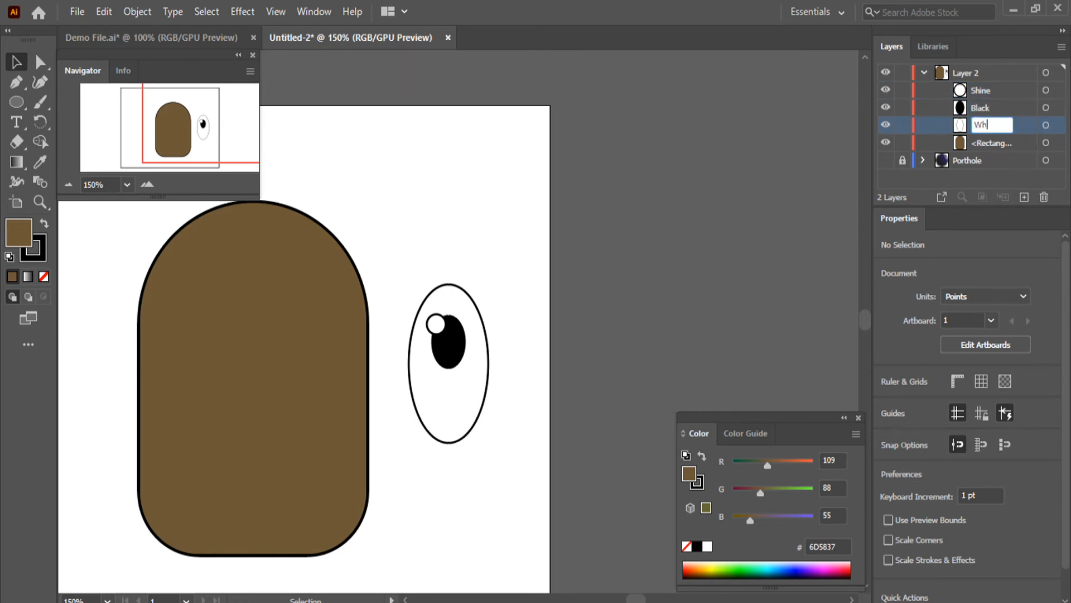
key(Return)
click(982, 142)
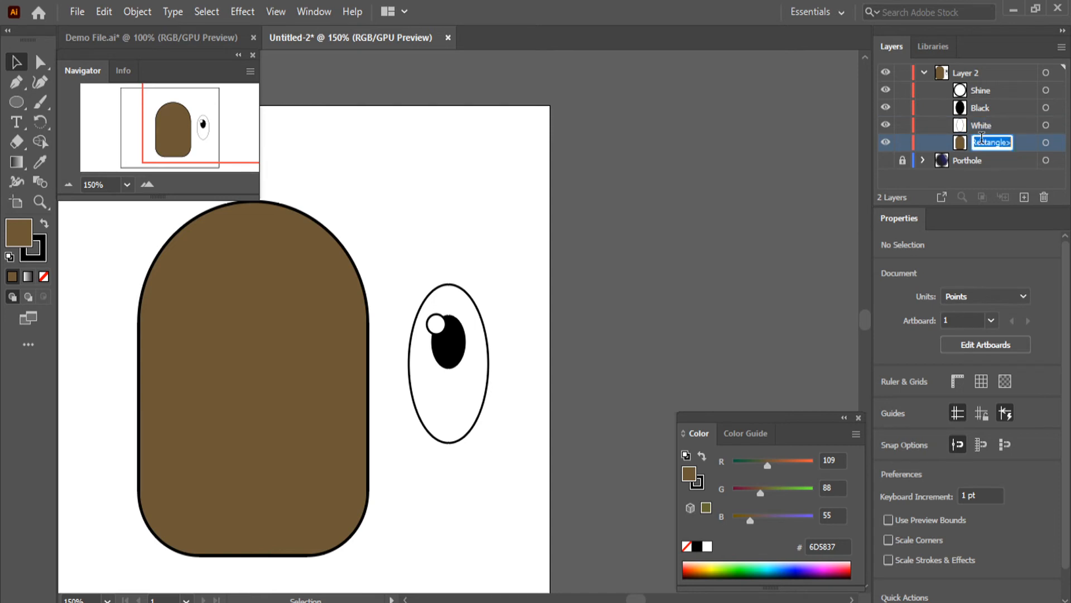
text(Head)
key(Return)
Rename Layer 2 as Astronaut
click(969, 72)
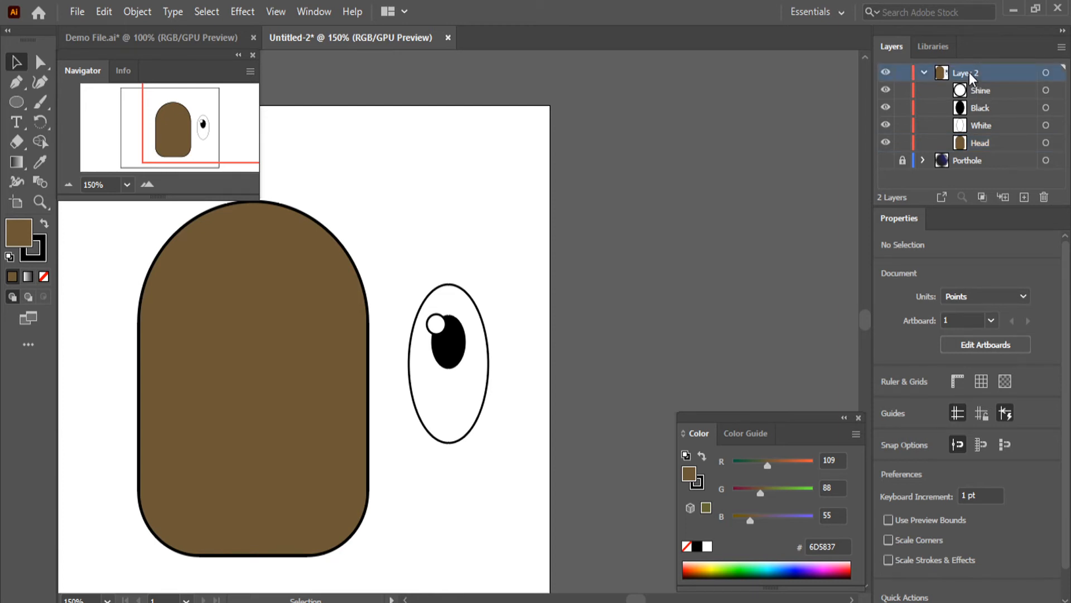
double_click(969, 72)
text(Astronaut)
key(Return)
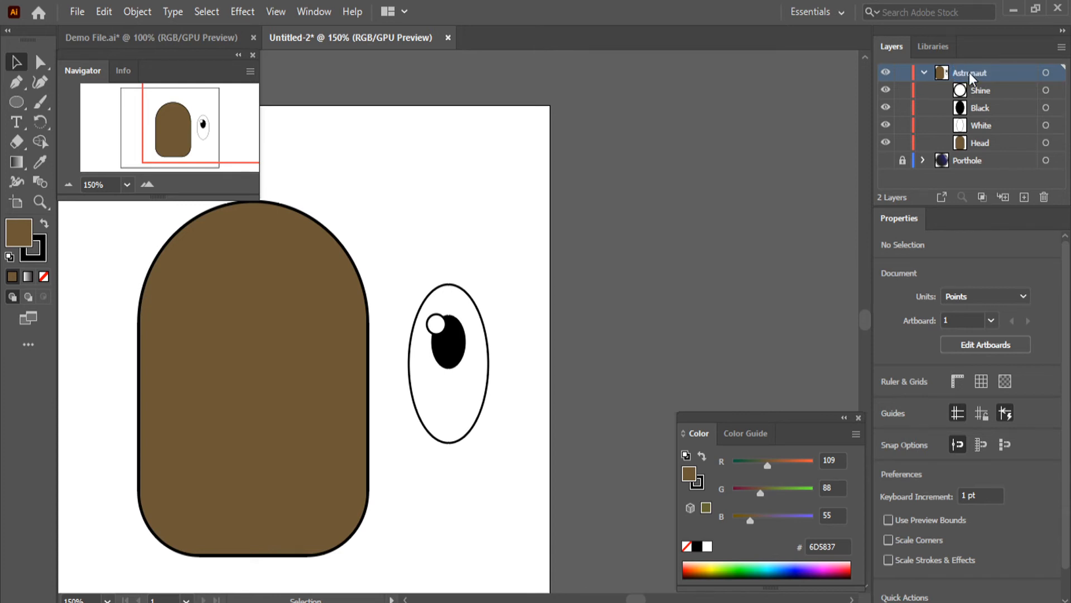
Create a sublayer in Astronaut and move the Shine, Black and White ellipses into it
click(1000, 199)
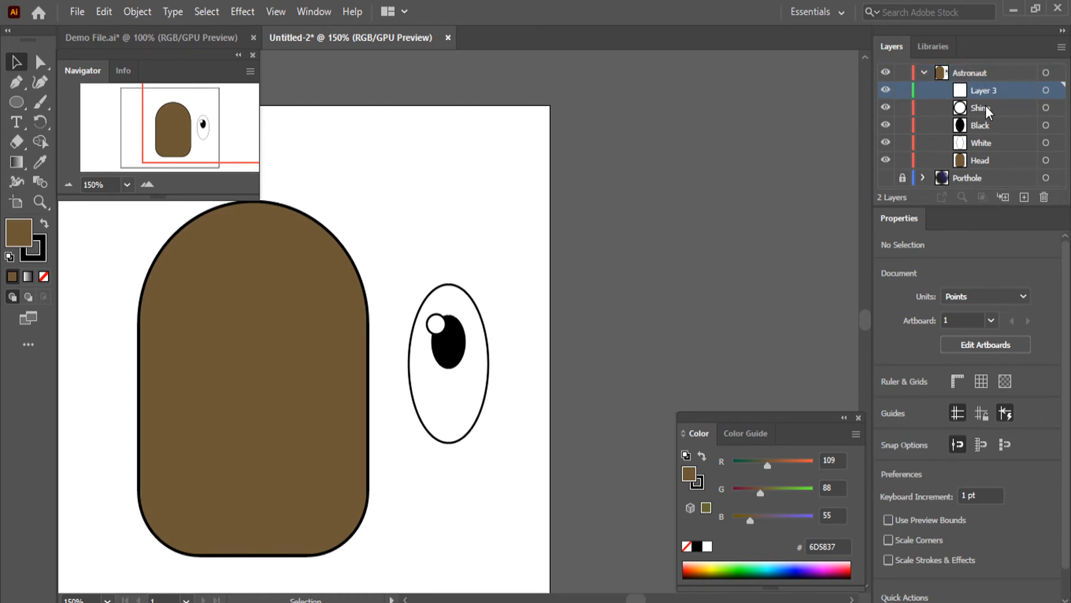
click(985, 107)
shift+click(983, 126)
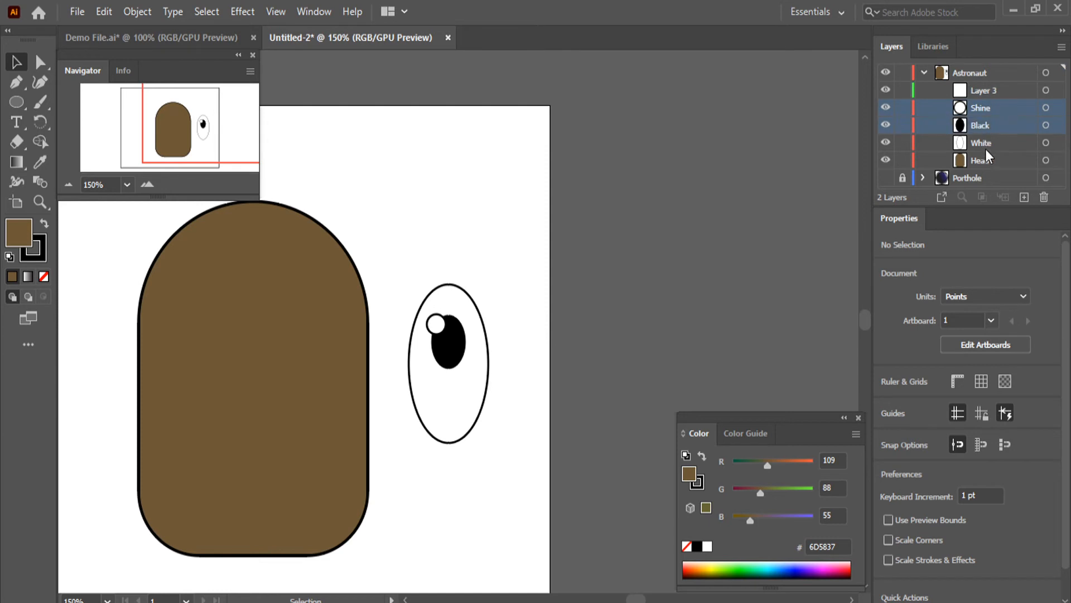
shift+click(984, 142)
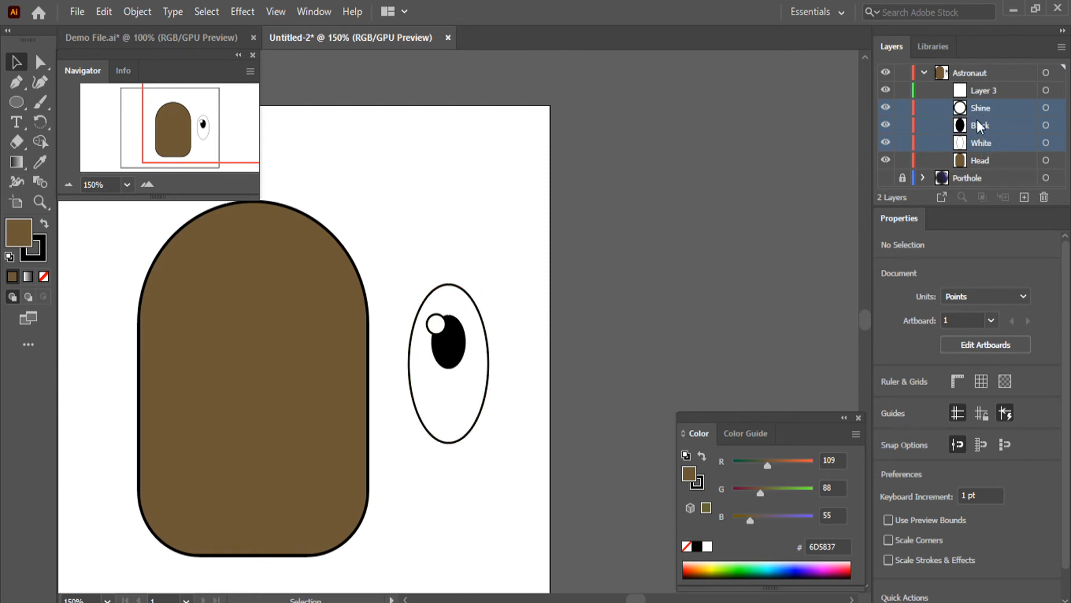
drag(976, 108, 984, 91)
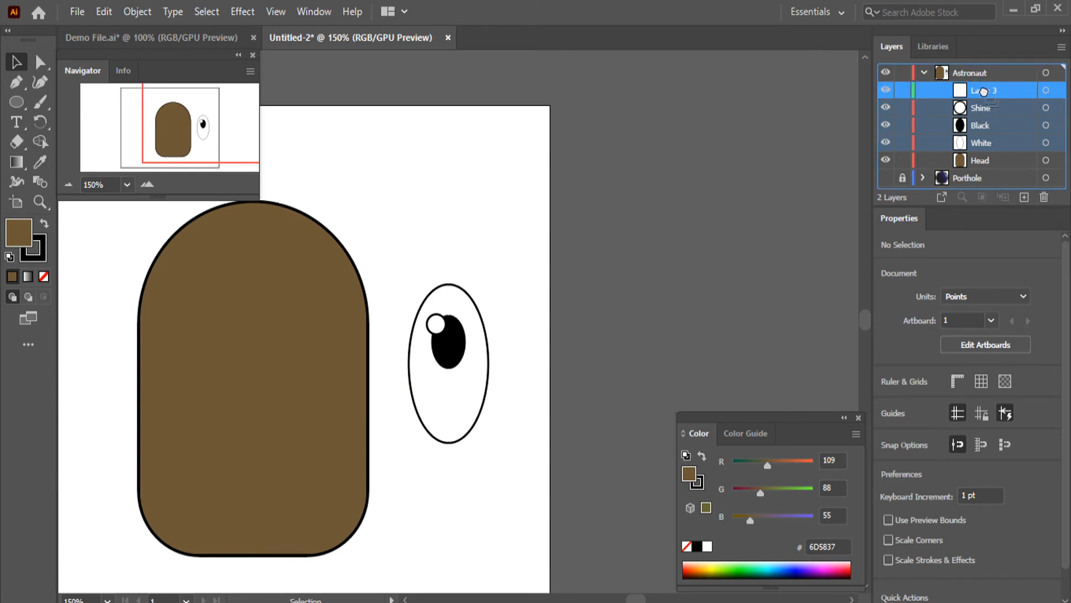
drag(983, 91, 984, 91)
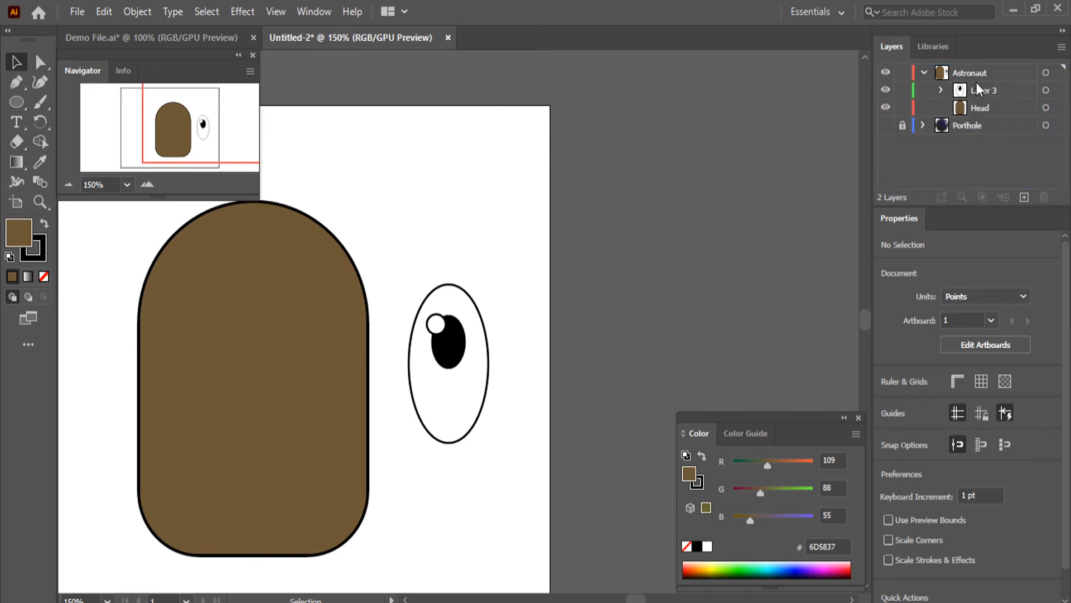
Rename the sublayer holding the three ellipses Eye
double_click(991, 90)
text(Eye)
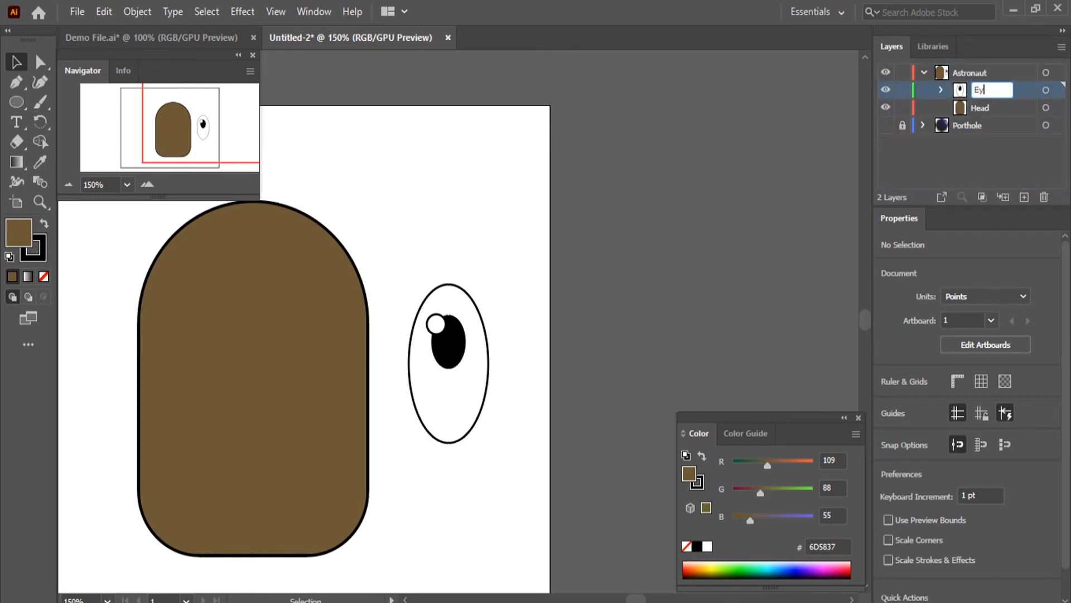
key(Return)
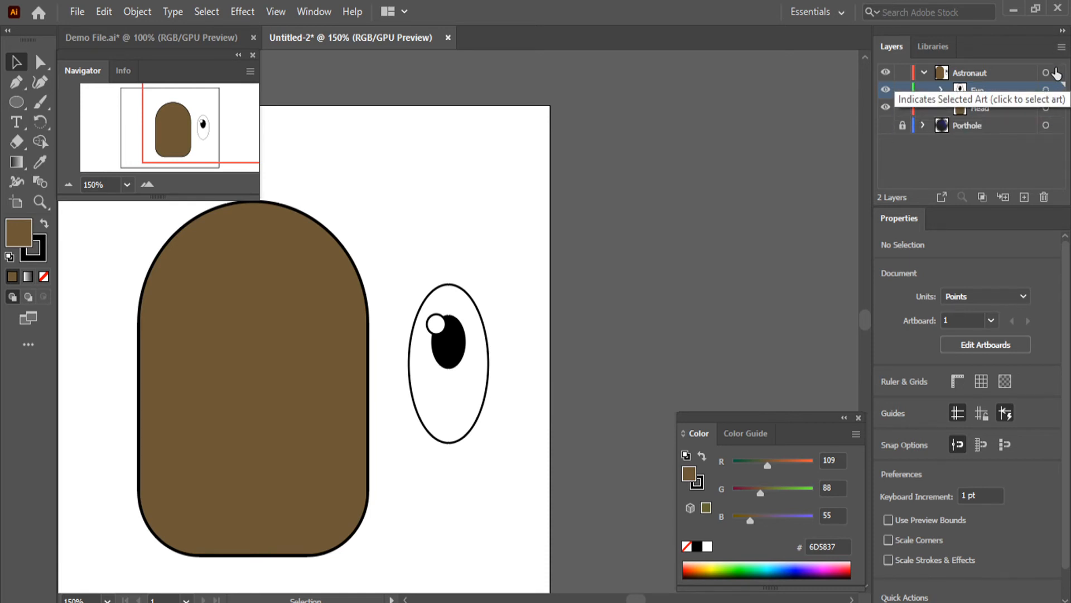
Duplicate all artwork in the Eye sublayer, place the copy just right of the original eye, and deselect it
click(1057, 91)
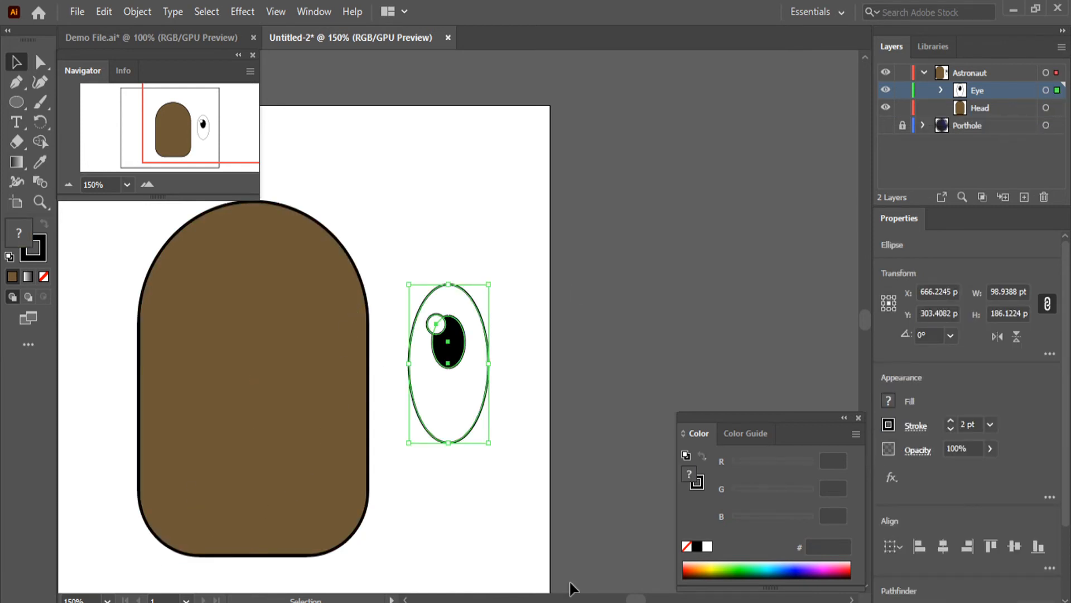
click(942, 90)
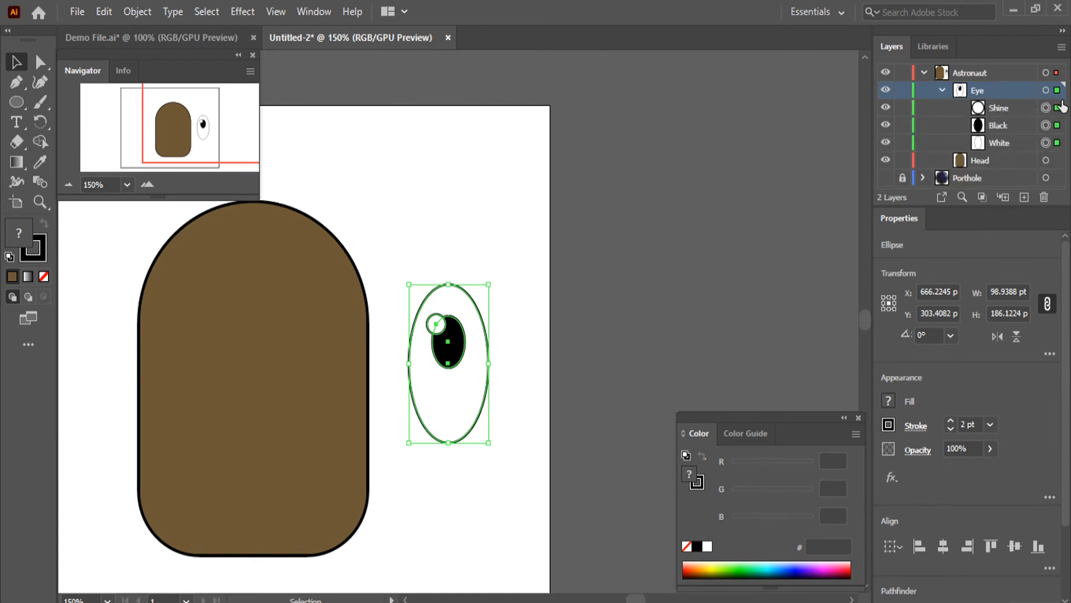
click(941, 90)
key(a)
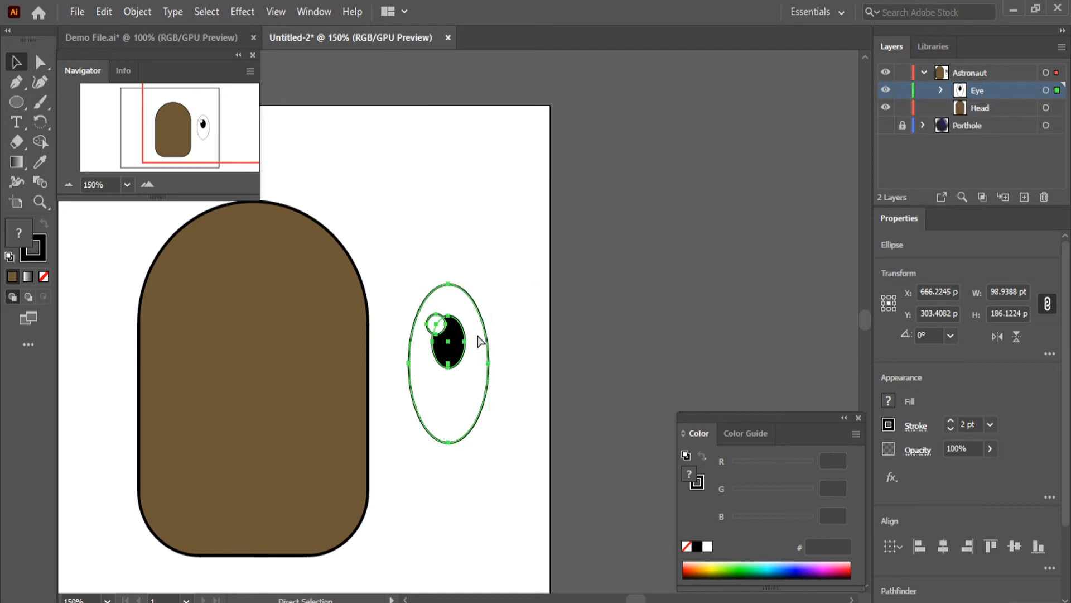
key(ctrl+c)
key(v)
key(ctrl+v)
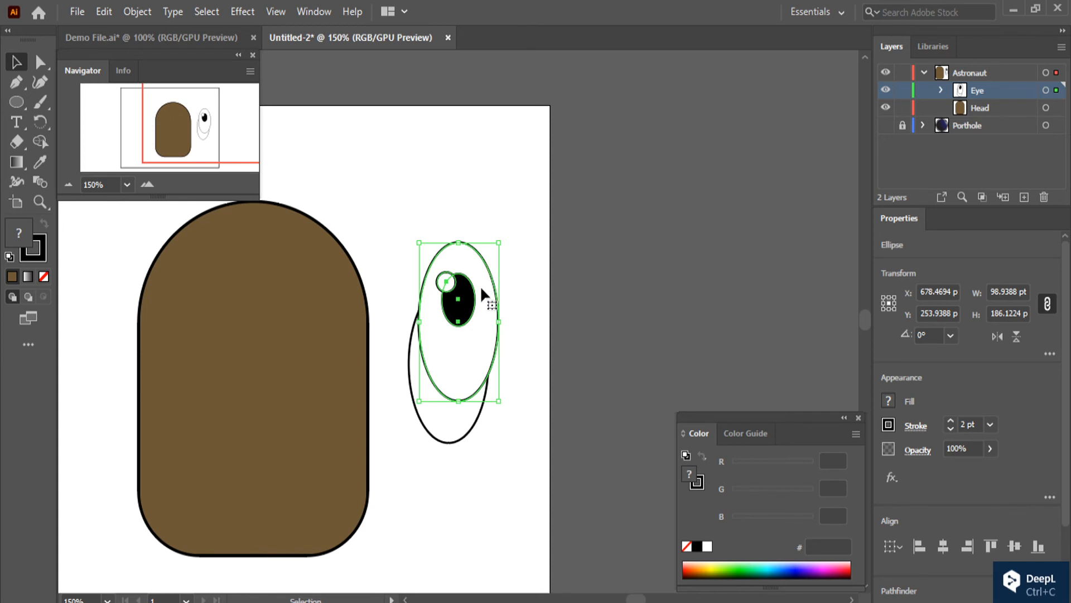
drag(480, 285, 560, 332)
click(646, 316)
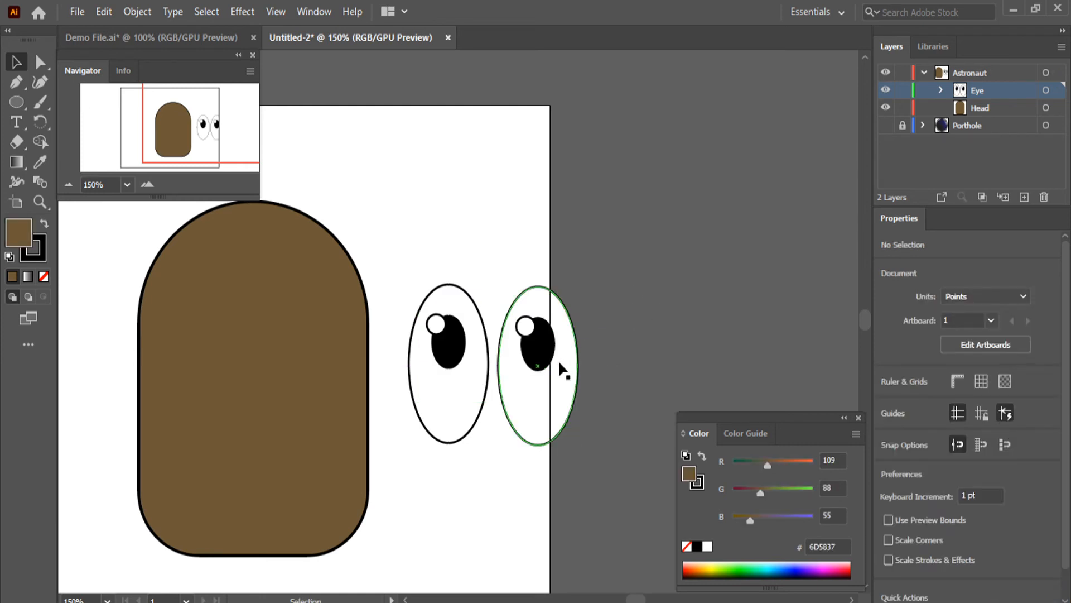
Rename the Eye sublayer Eyes and create a sublayer named Left inside it
click(941, 89)
double_click(982, 90)
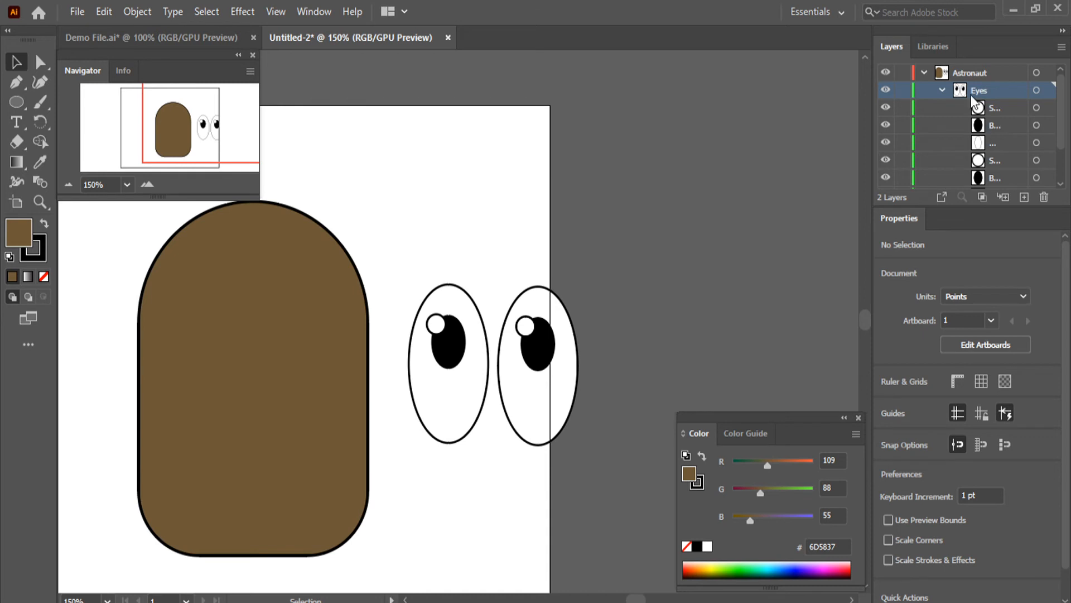
click(999, 197)
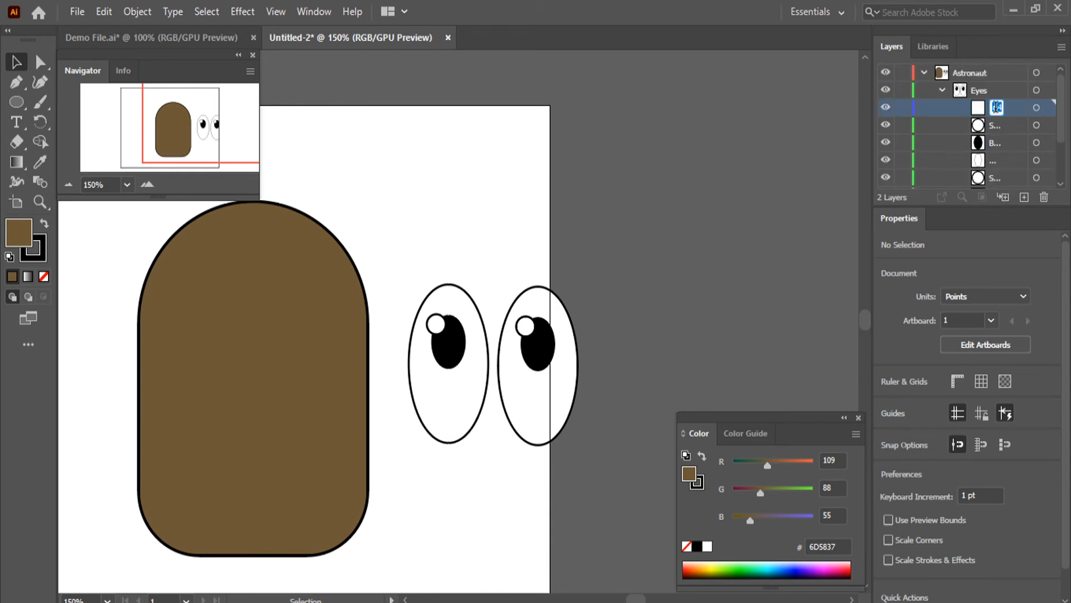
text(Left)
Move the left eye's highlight and pupil and the right eye's white ellipse into the Left sublayer
click(1036, 125)
scroll(1043, 139, down, 2)
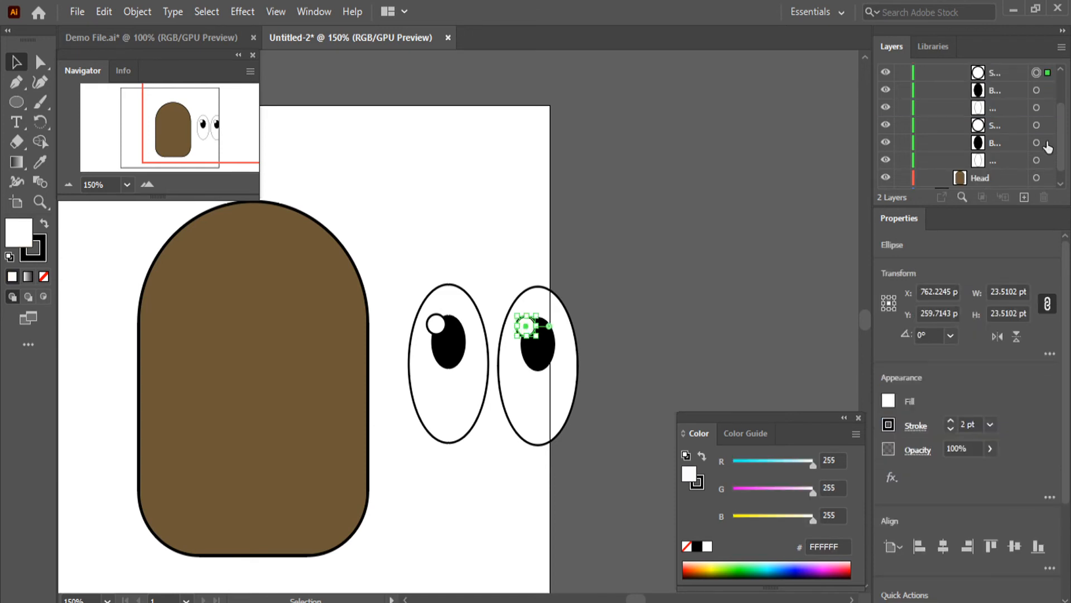
click(1047, 125)
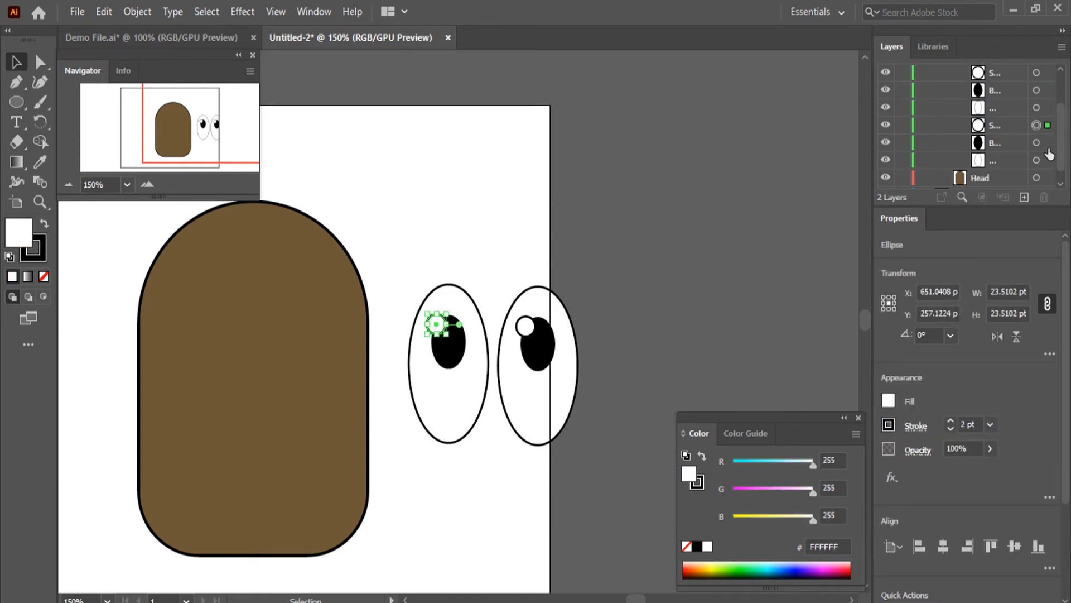
shift+click(1048, 142)
shift+click(1047, 160)
scroll(1041, 165, up, 2)
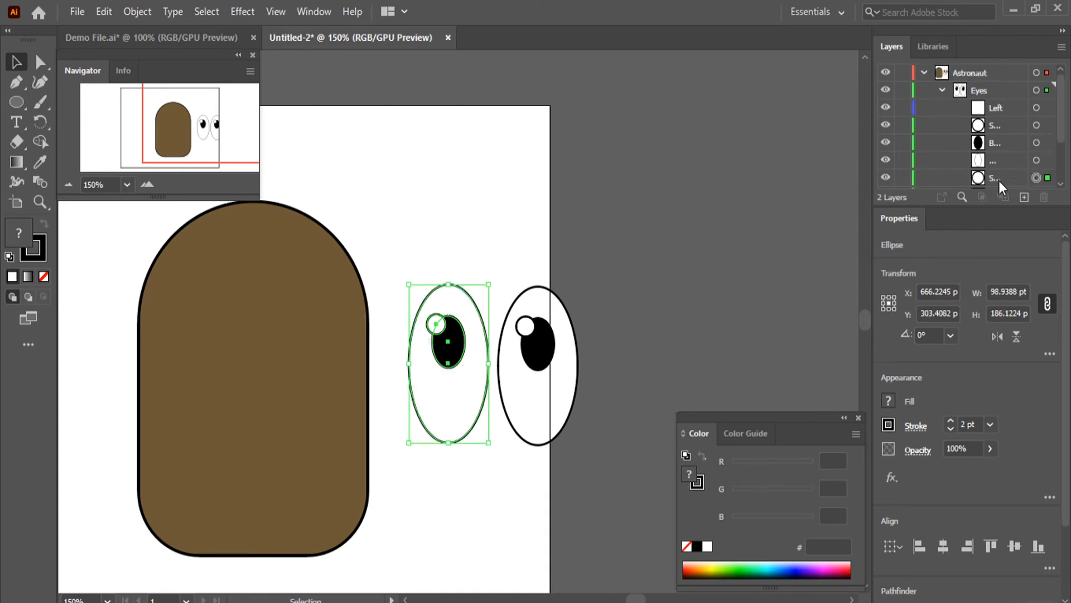
drag(996, 180, 999, 105)
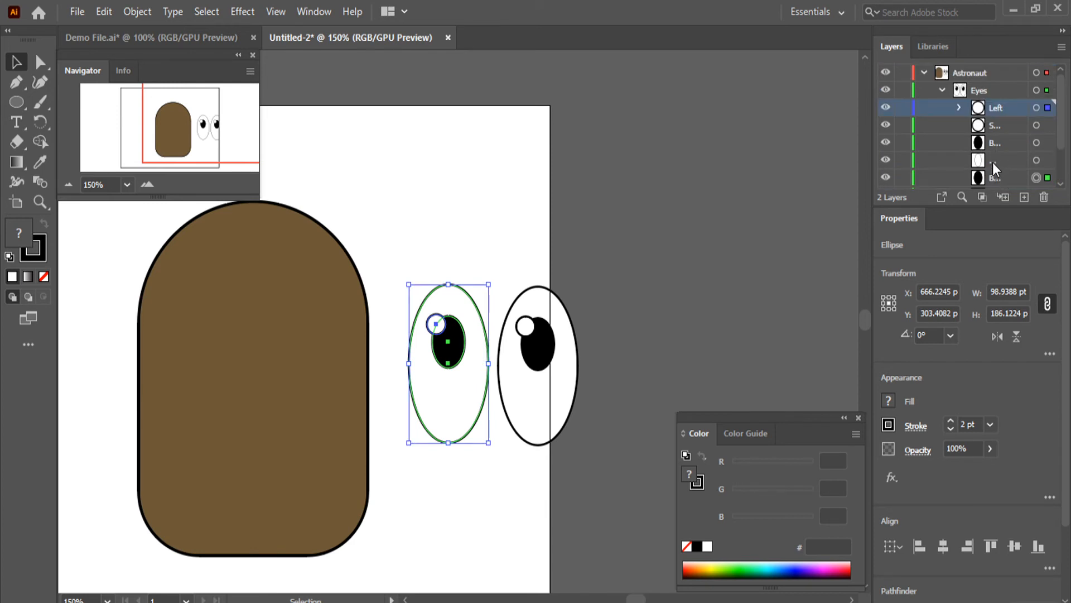
drag(992, 162, 995, 107)
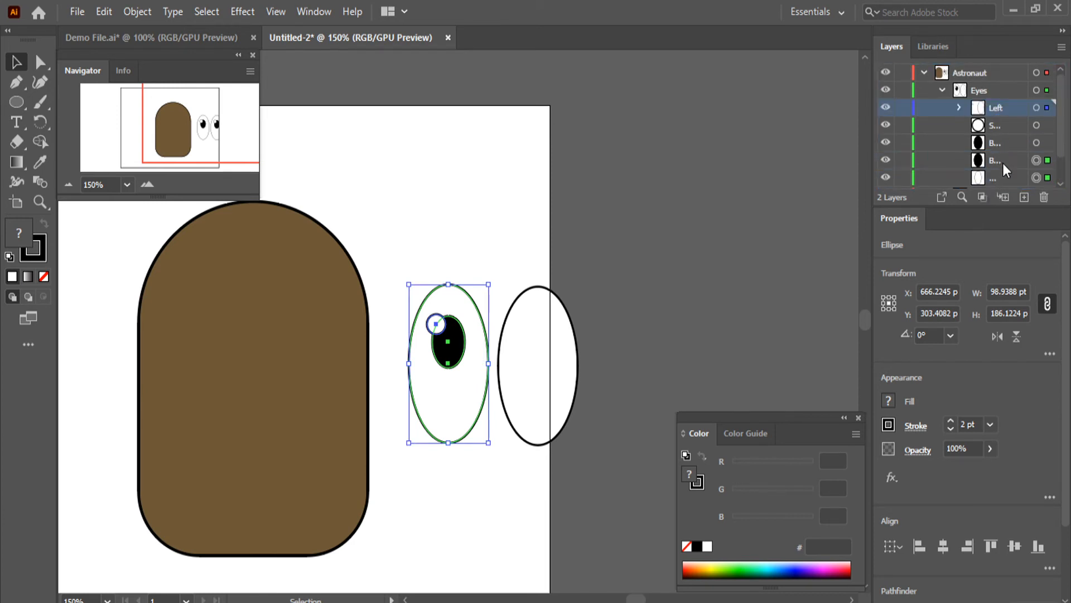
drag(995, 159, 998, 106)
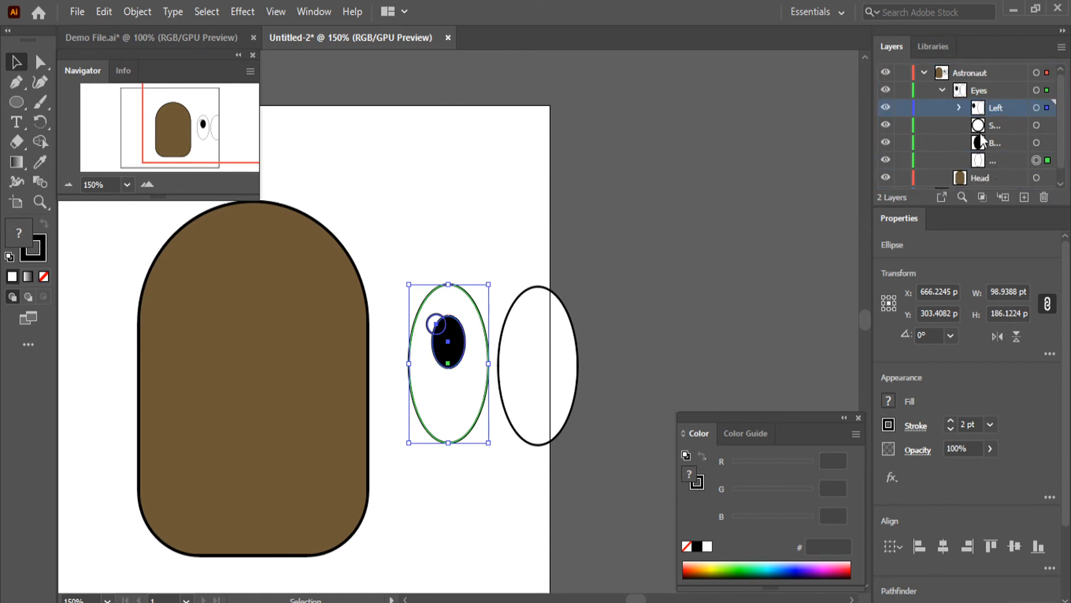
Move the left eye's white ellipse into the Left sublayer and expand that sublayer to list its shapes
click(959, 108)
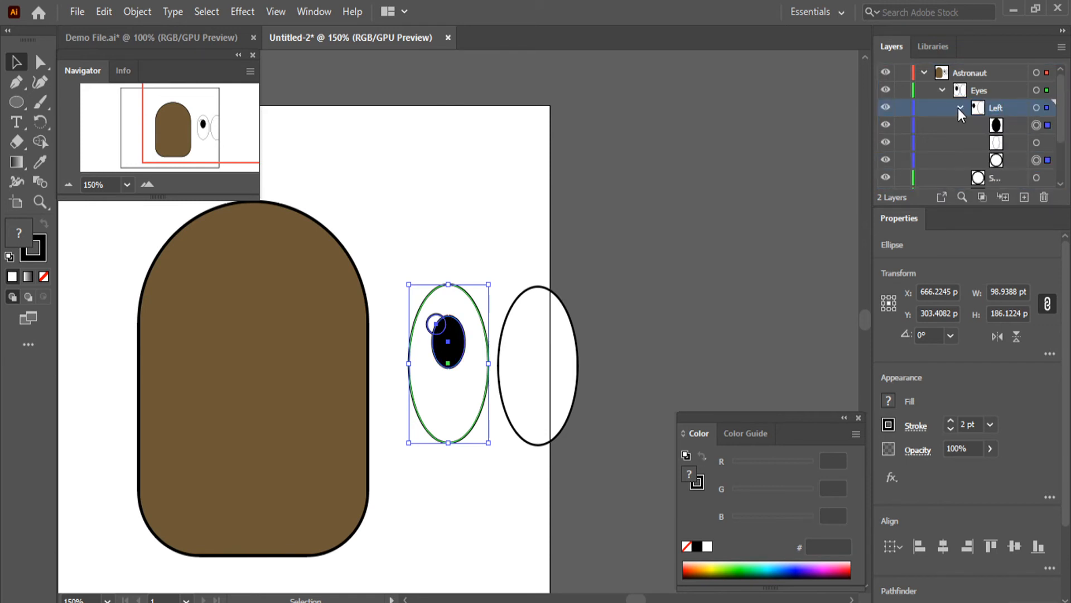
click(959, 107)
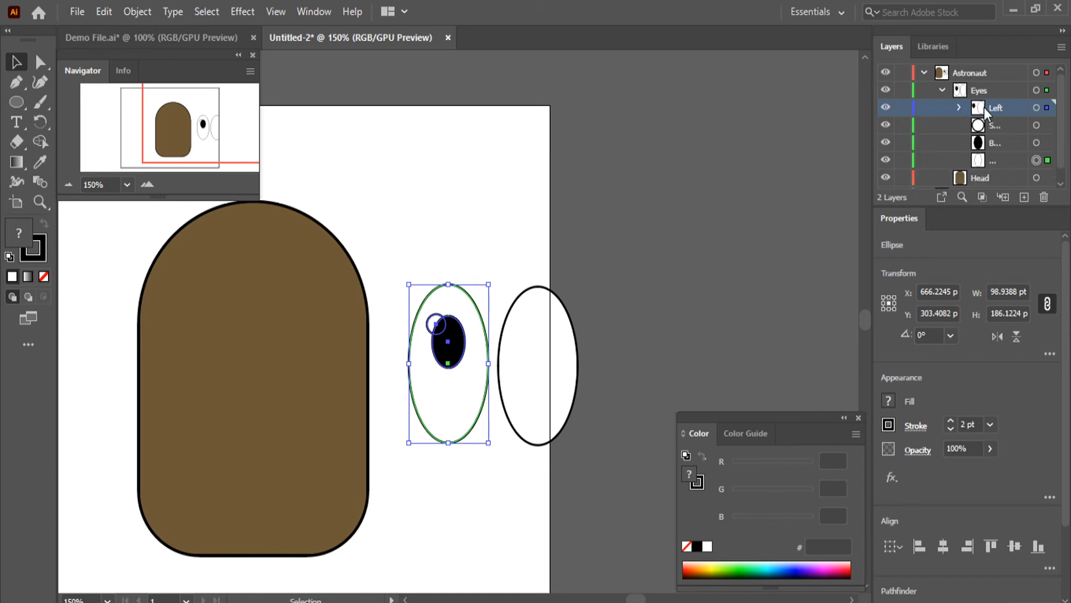
click(1047, 108)
drag(1047, 112, 1002, 109)
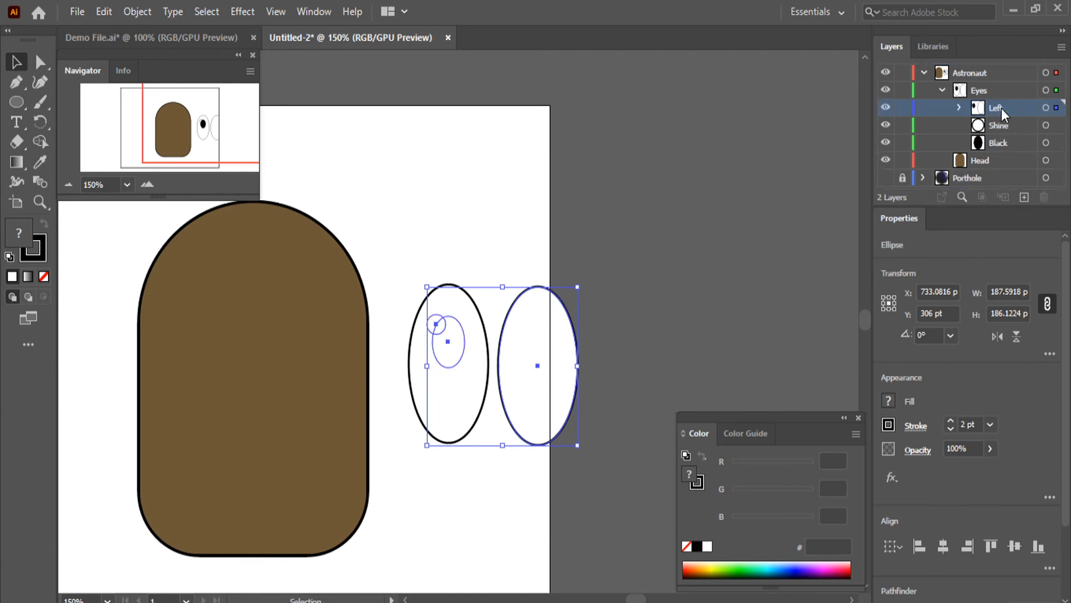
click(959, 108)
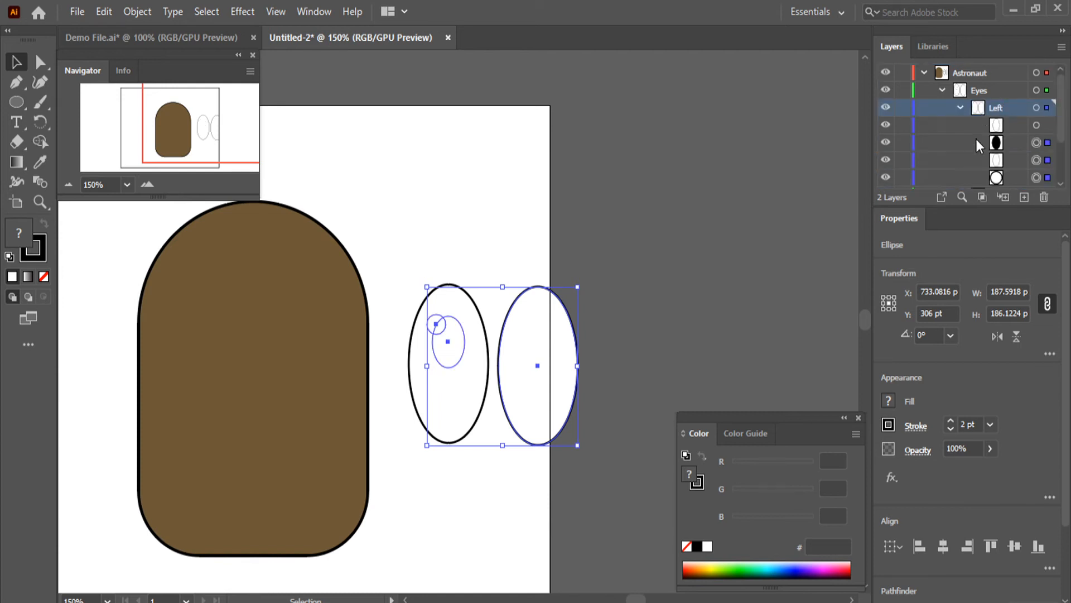
Move the right eye's white ellipse out of the Left sublayer, placing it between the right eye's highlight and pupil in the Eyes sublayer
click(1043, 126)
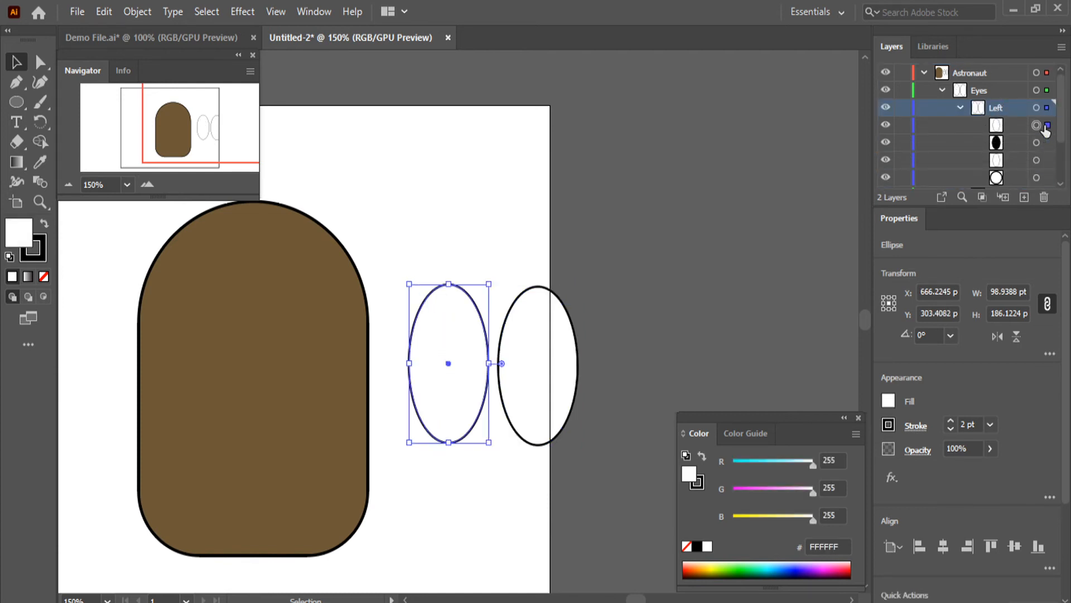
click(1044, 161)
scroll(1009, 161, down, 3)
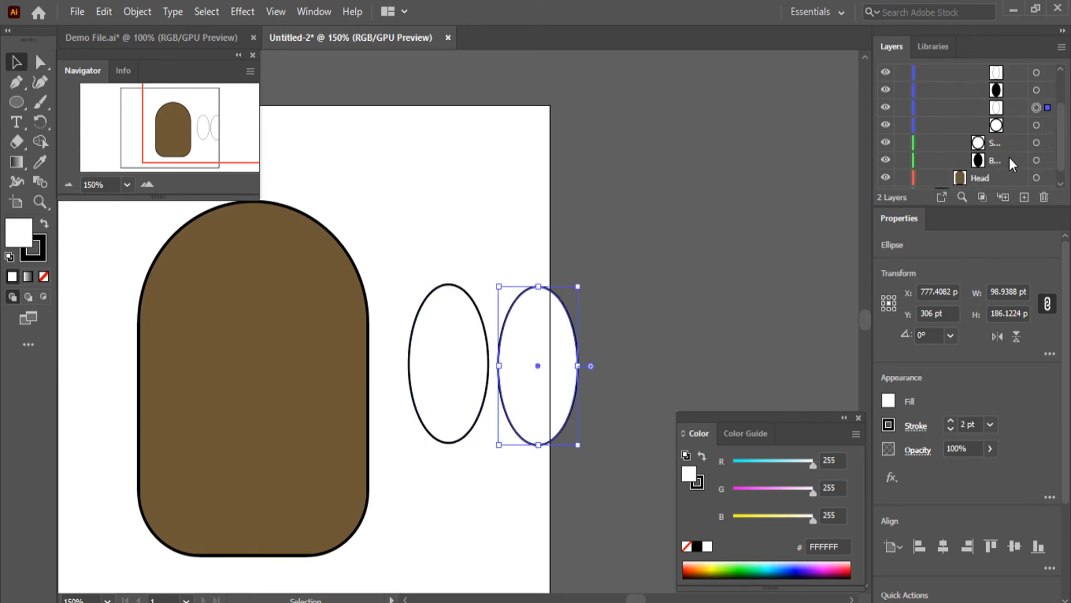
click(1000, 108)
drag(1010, 107, 1000, 145)
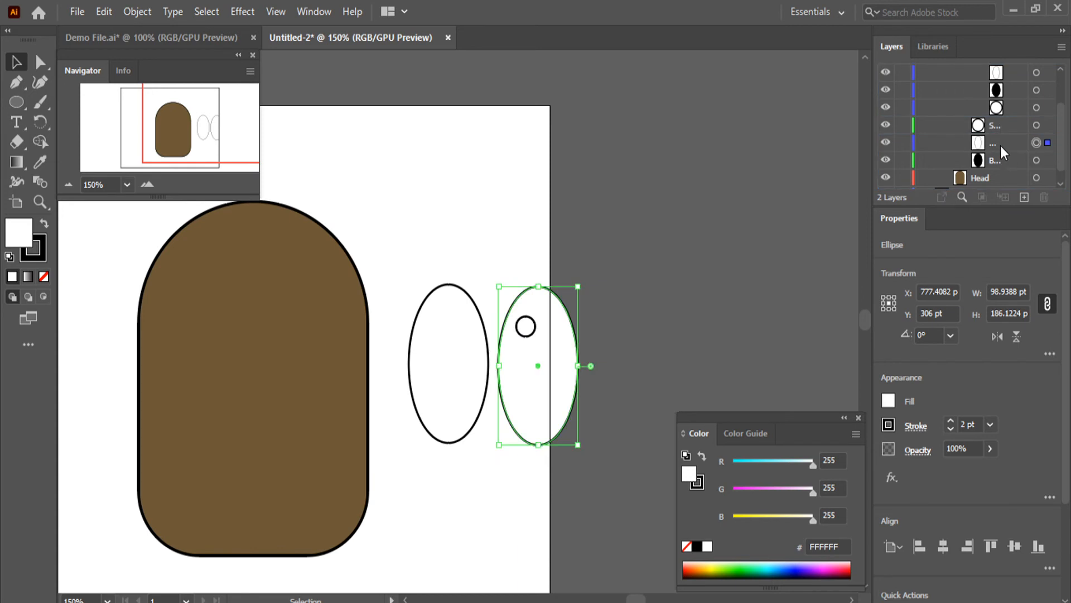
Create a sublayer named Right inside the Eyes sublayer
click(979, 74)
click(1003, 197)
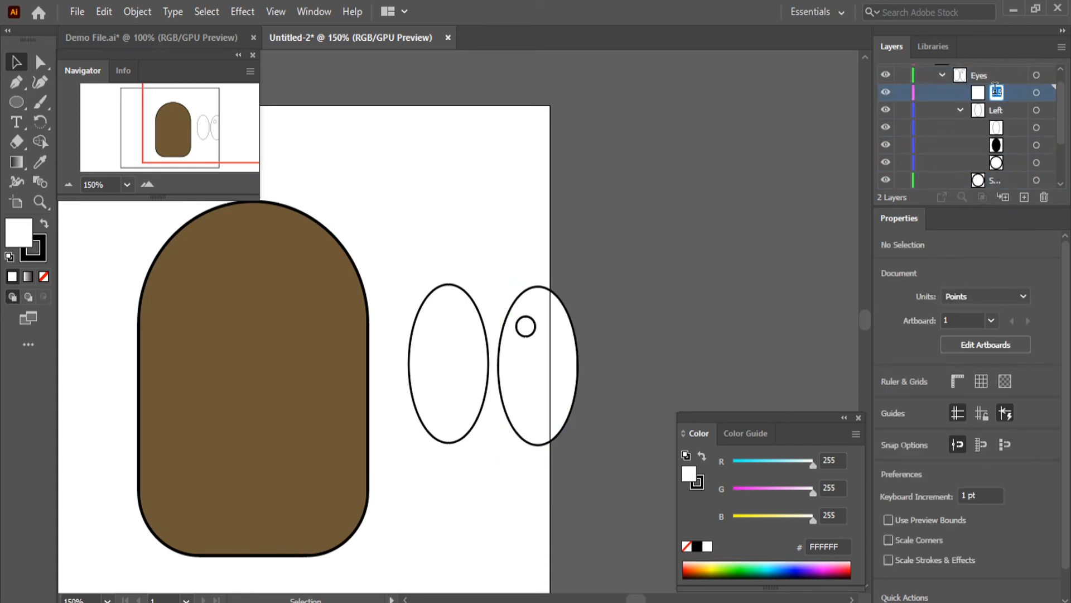
double_click(995, 91)
text(Right)
Move the right eye's highlight, white ellipse and pupil into the Right sublayer and select that sublayer's artwork
scroll(996, 127, down, 1)
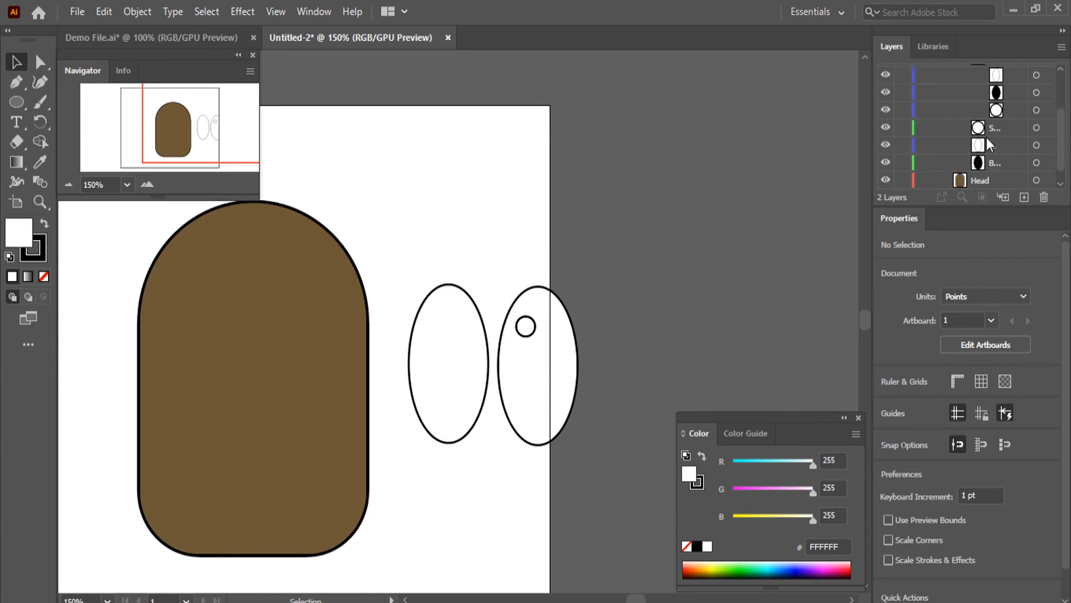
click(999, 128)
ctrl+click(997, 148)
ctrl+click(997, 162)
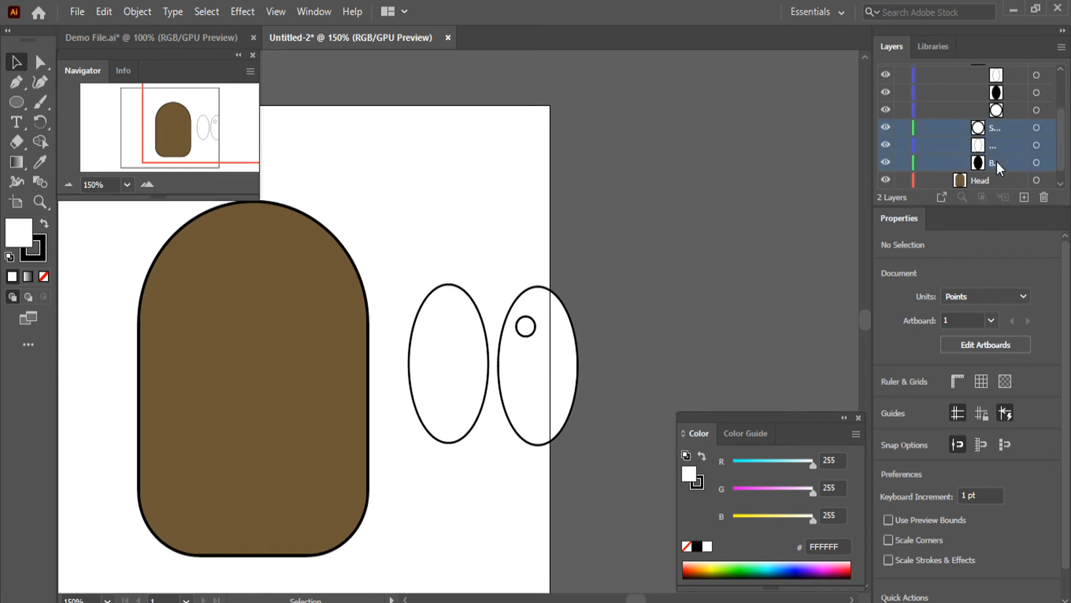
scroll(997, 162, up, 1)
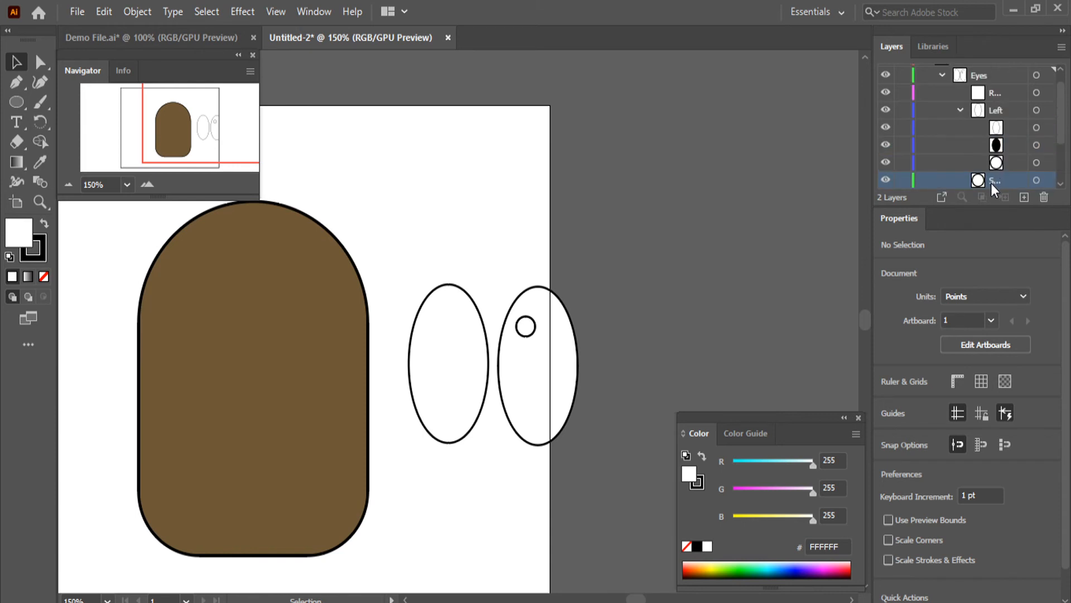
drag(990, 183, 995, 99)
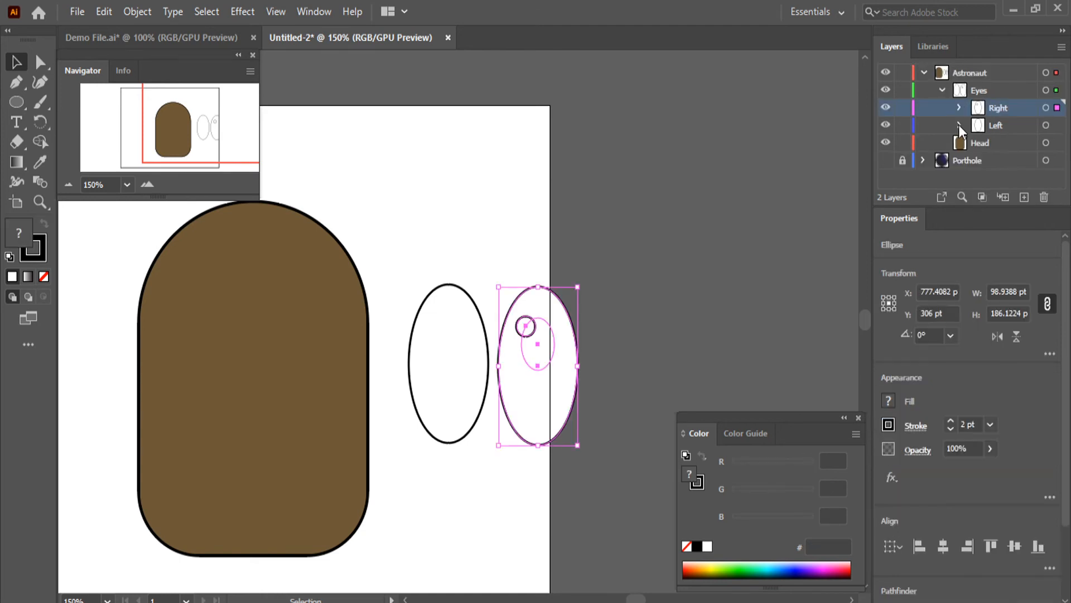
click(959, 125)
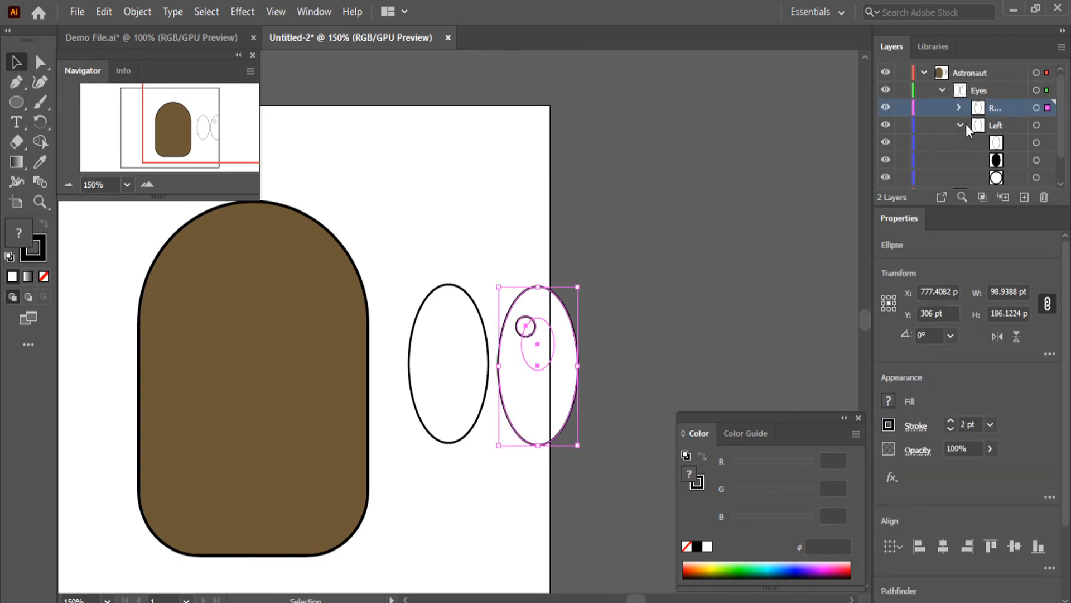
Reorder the Left sublayer with the highlight on top, the pupil beneath it and the white ellipse at the bottom, and deselect the artwork
scroll(999, 139, down, 1)
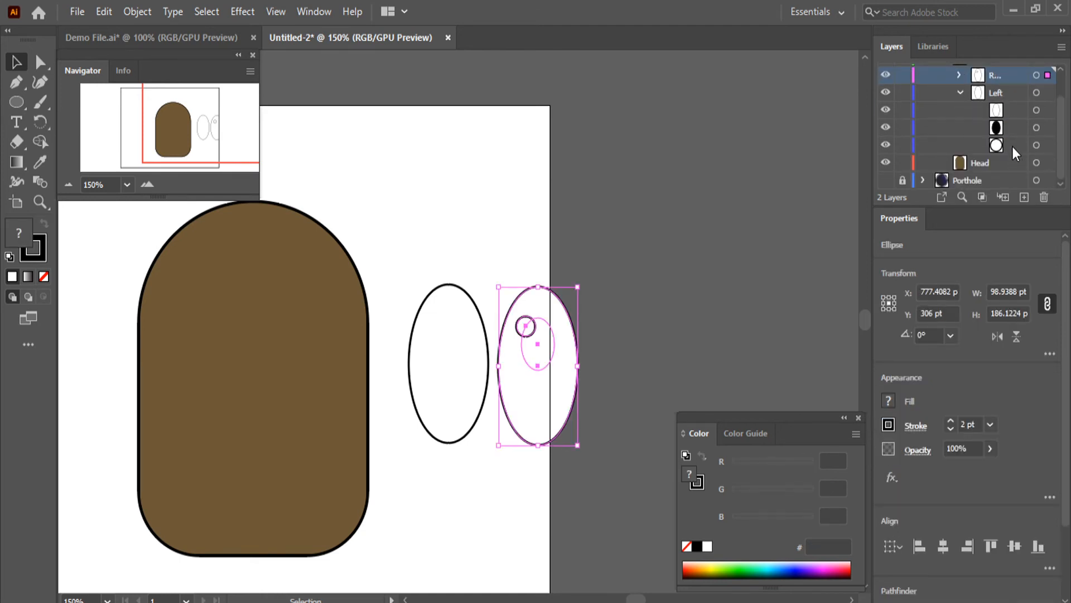
click(1005, 110)
click(963, 110)
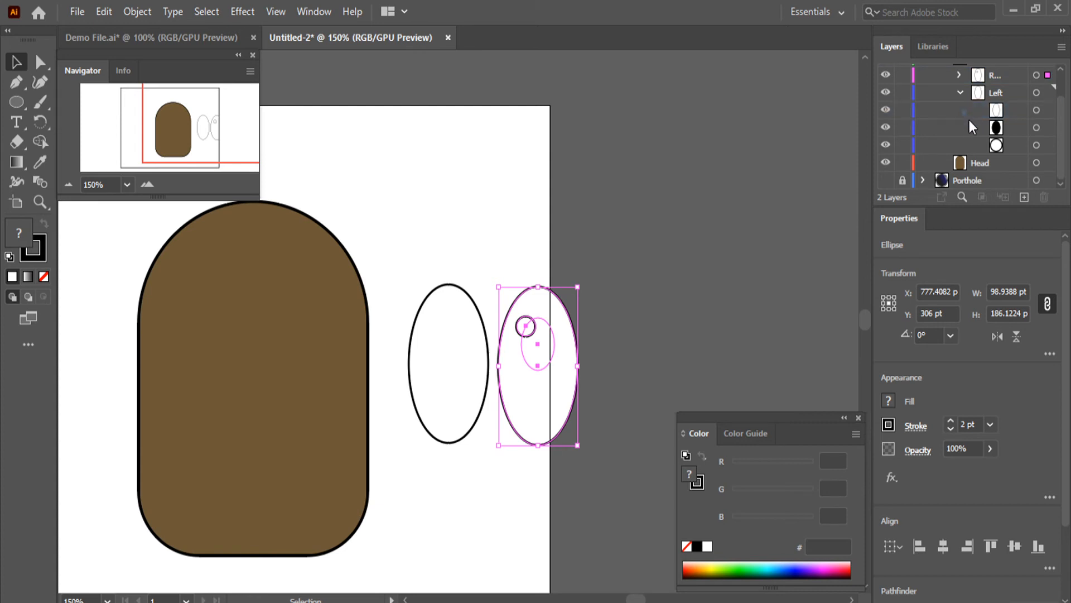
drag(1002, 109, 1010, 155)
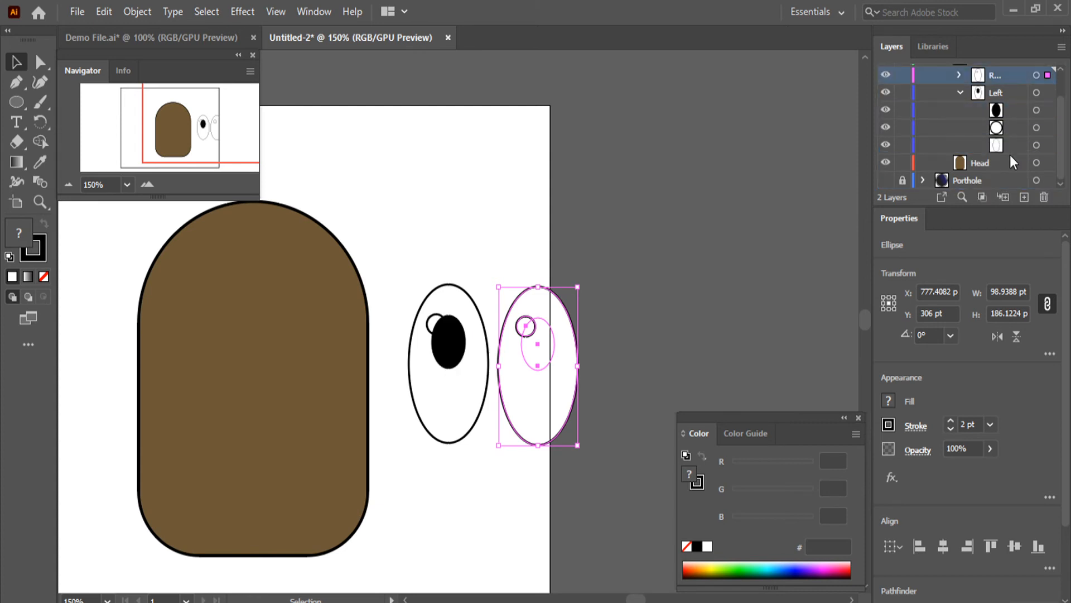
click(1012, 107)
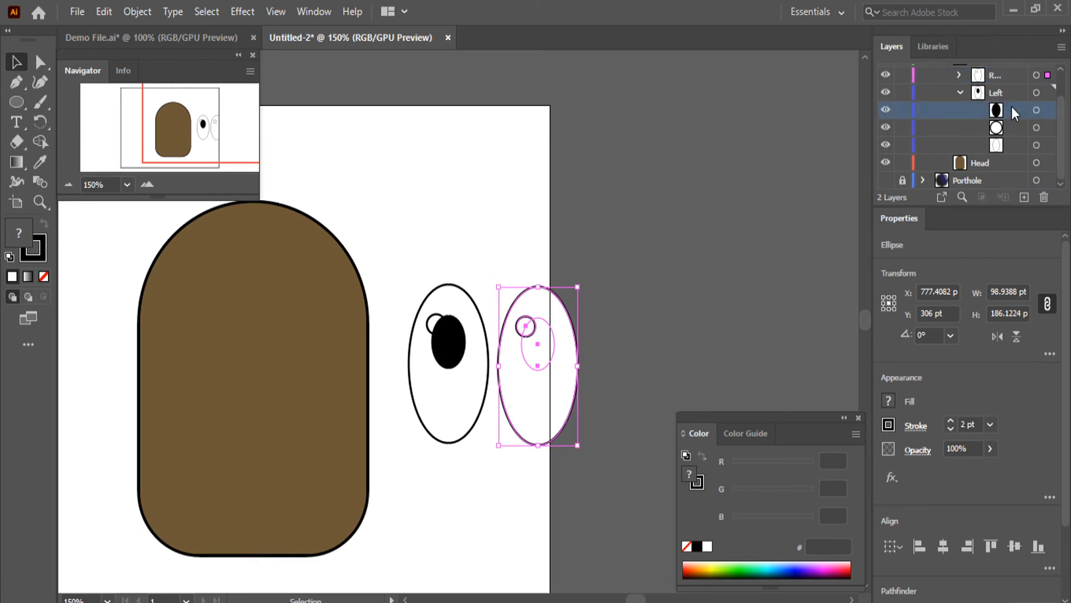
drag(1013, 106, 1012, 132)
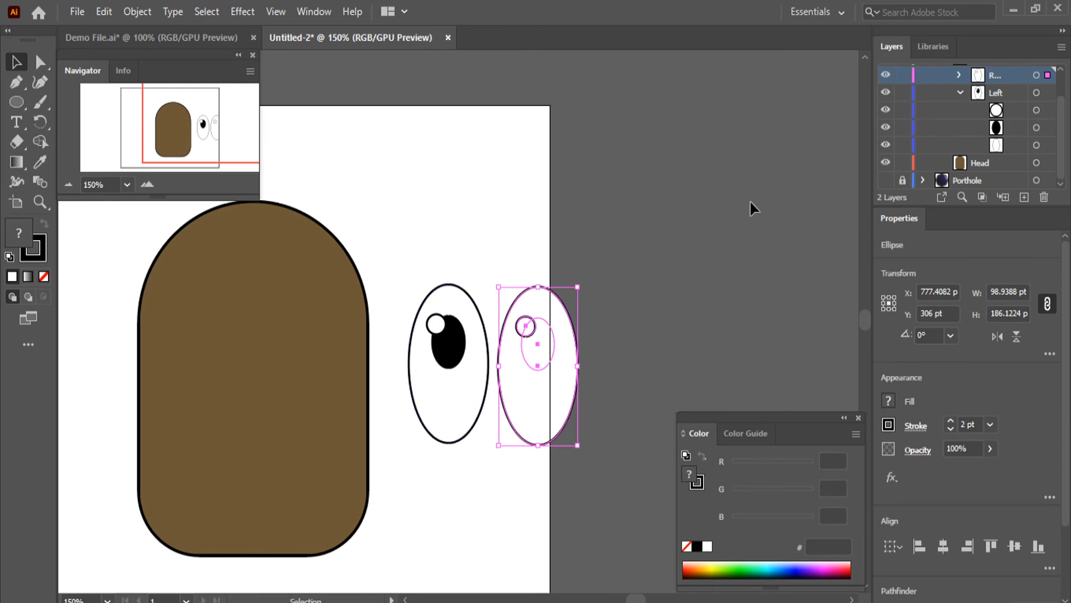
click(708, 222)
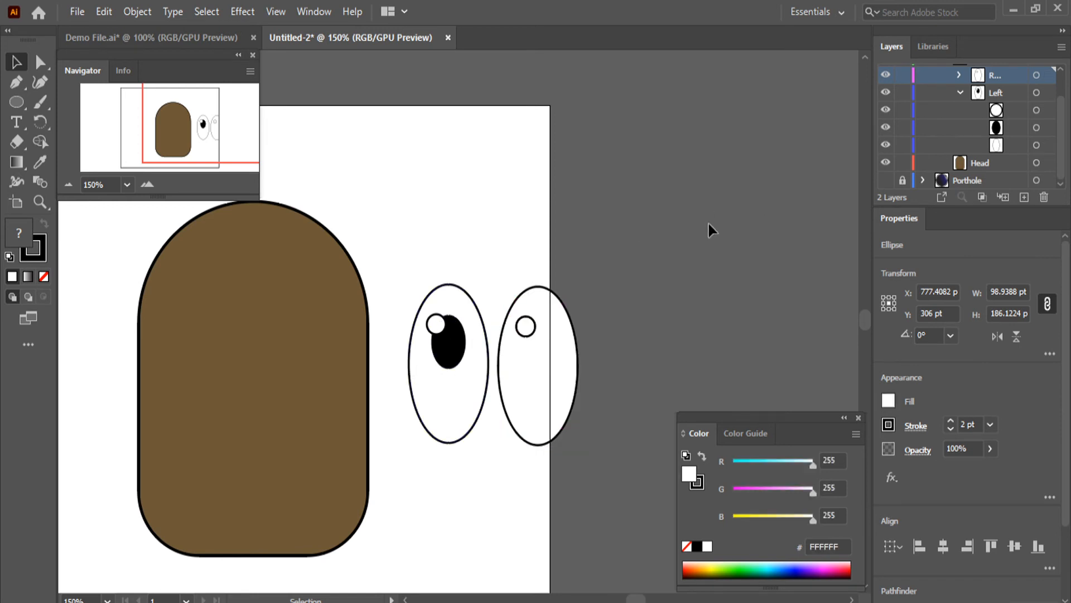
Collapse the Left sublayer, expand the Right one, and move its white ellipse below the pupil in the stacking order
click(962, 92)
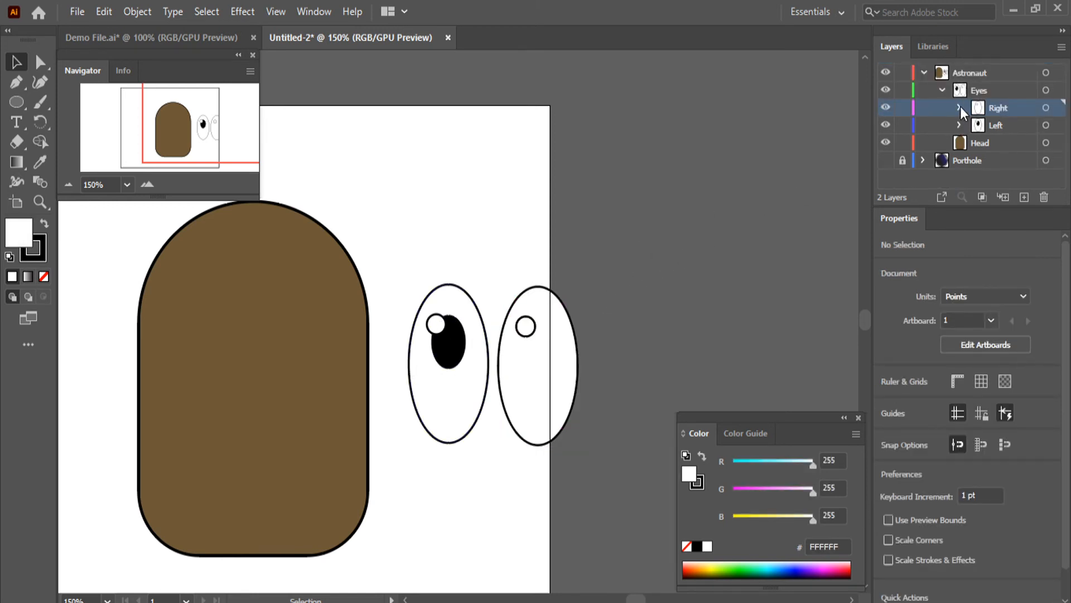
click(959, 107)
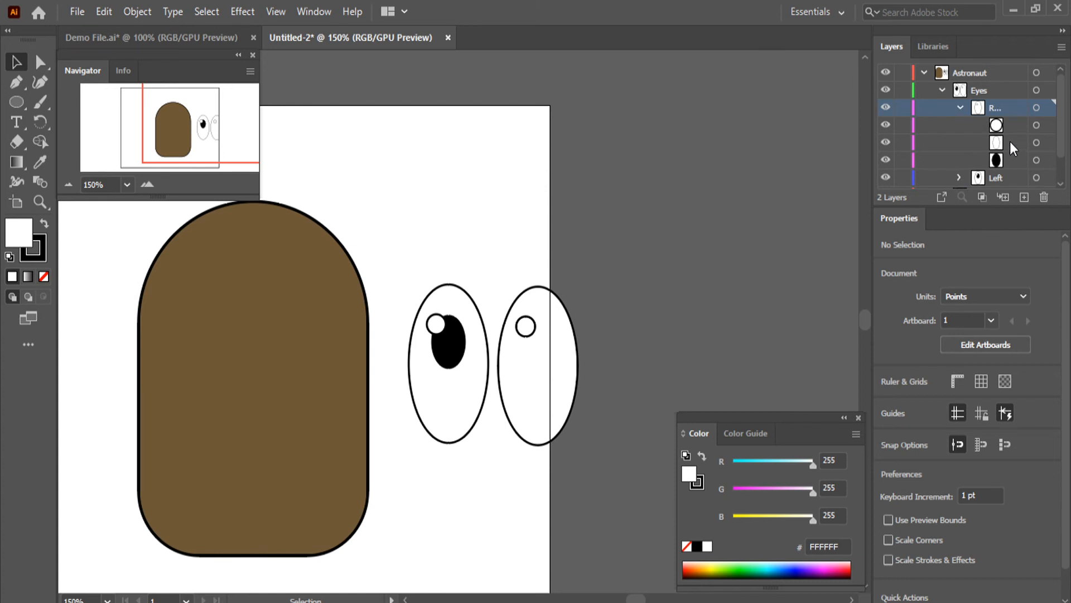
drag(1010, 142, 1008, 168)
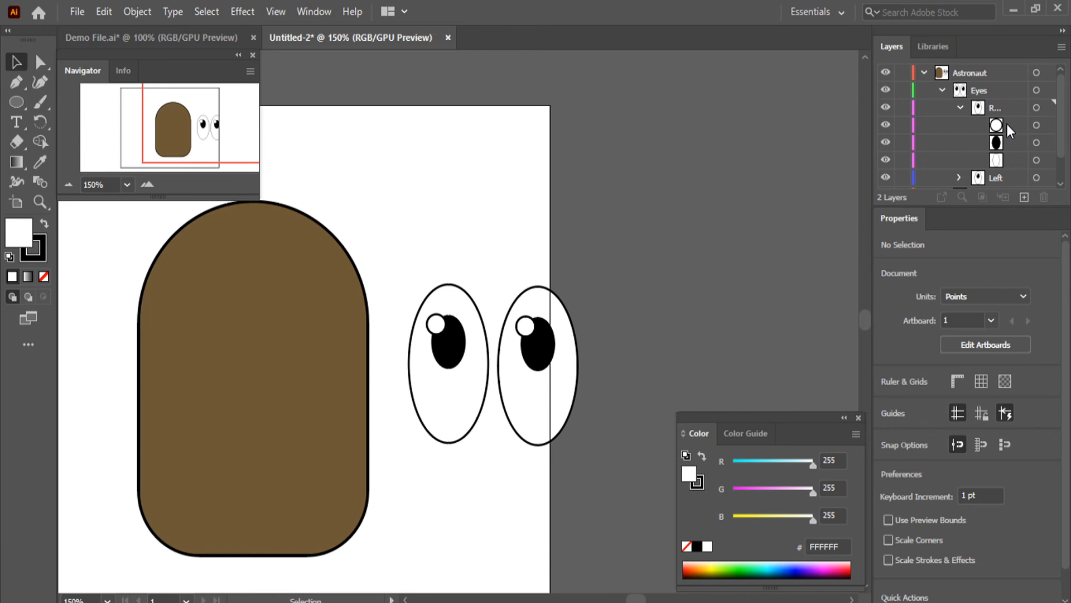
Collapse the Right sublayer and highlight the Head item inside the Astronaut layer
click(960, 108)
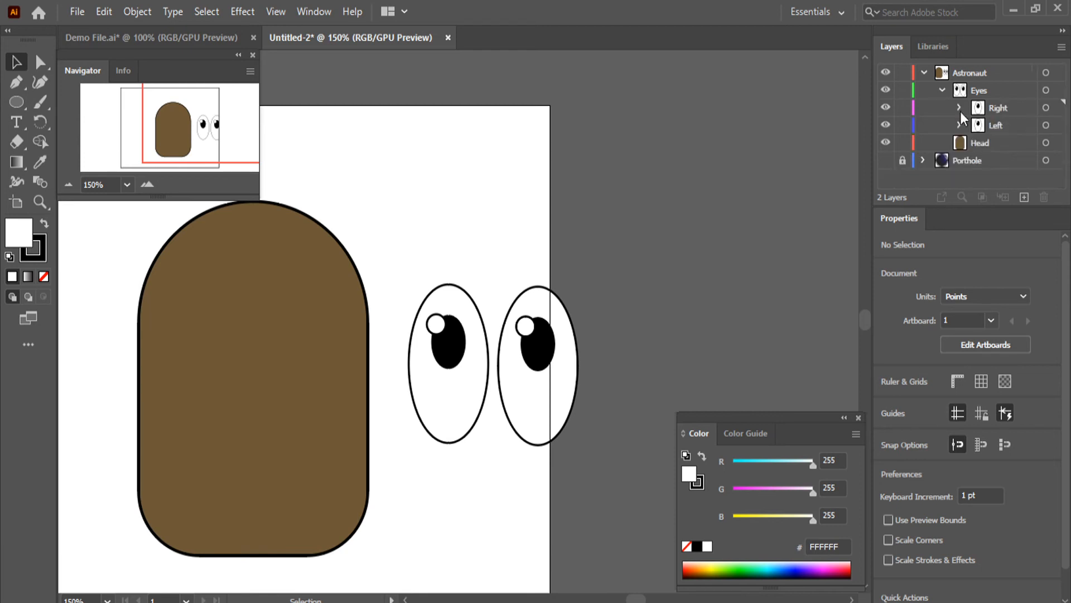
click(976, 142)
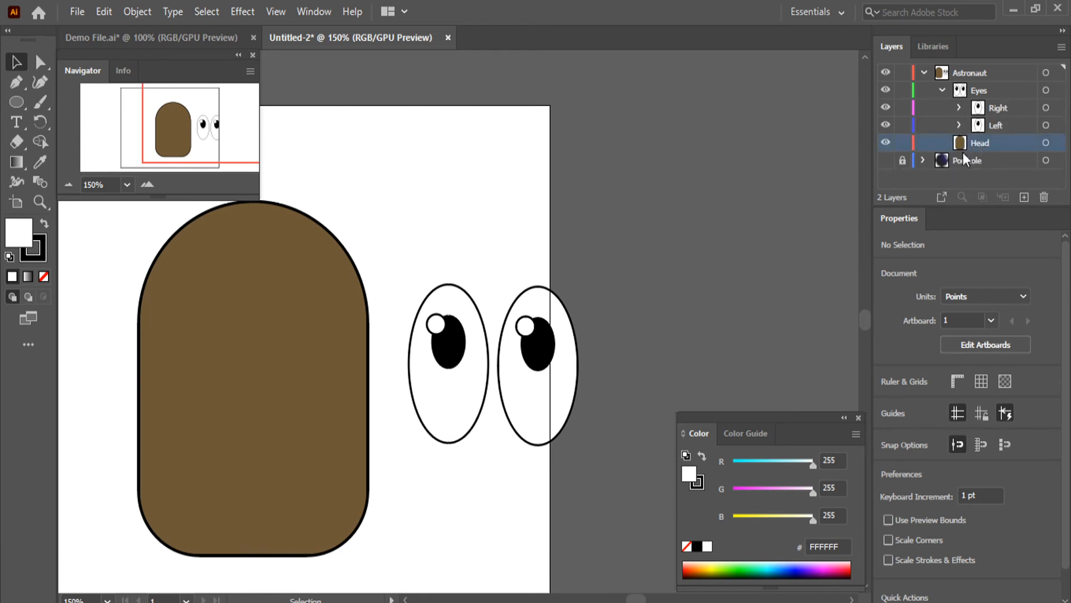
scroll(423, 435, down, 2)
scroll(349, 407, down, 3)
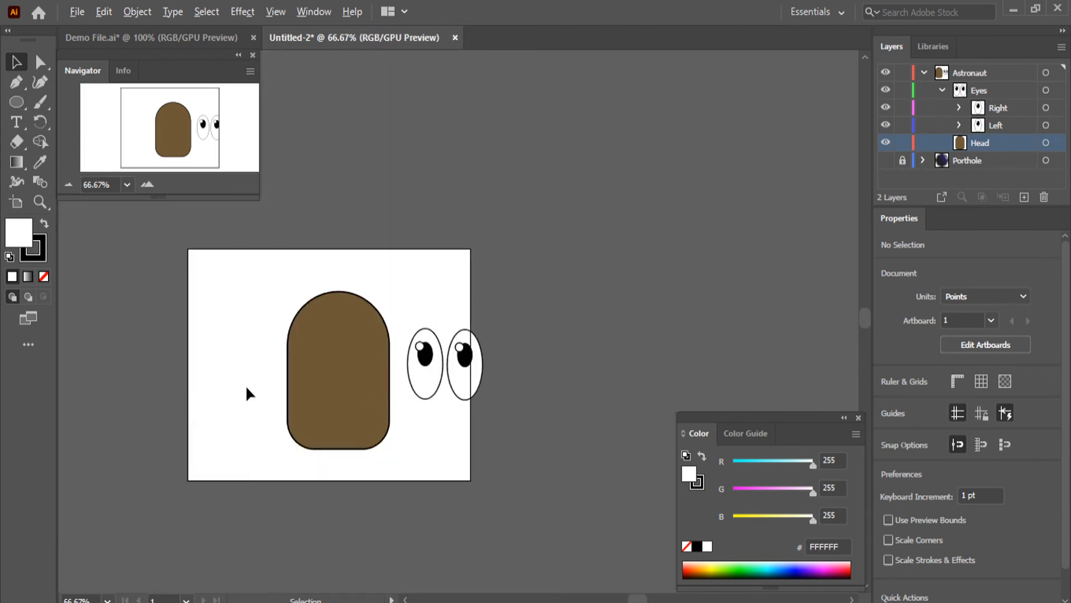
scroll(245, 384, up, 3)
scroll(416, 393, down, 2)
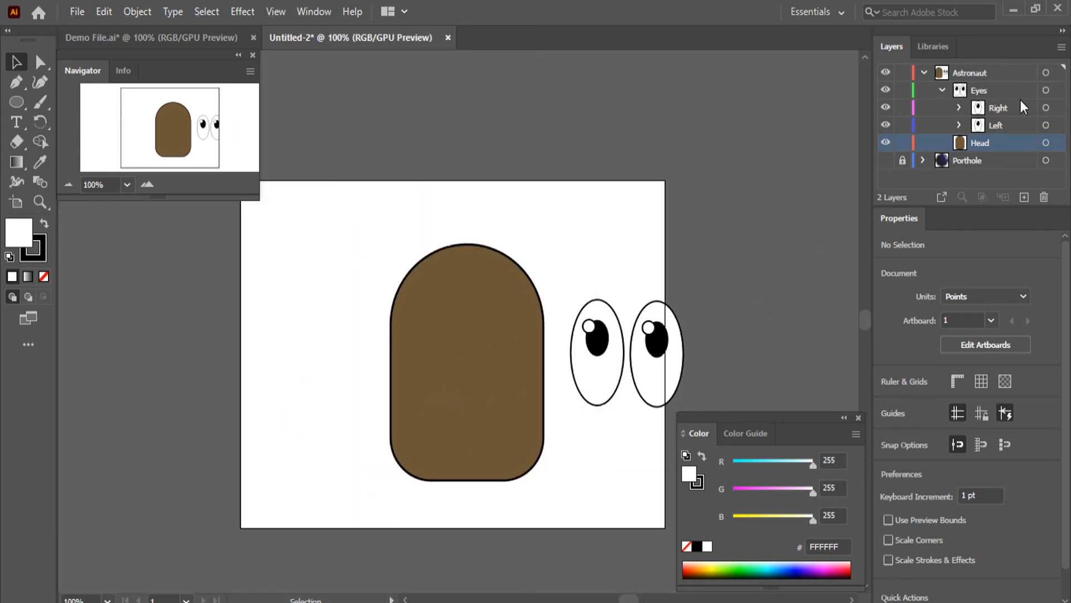
Select all the artwork of the Eyes sublayer, collapse that sublayer, and move both eyes onto the upper part of the brown head
click(1056, 108)
shift+click(1056, 125)
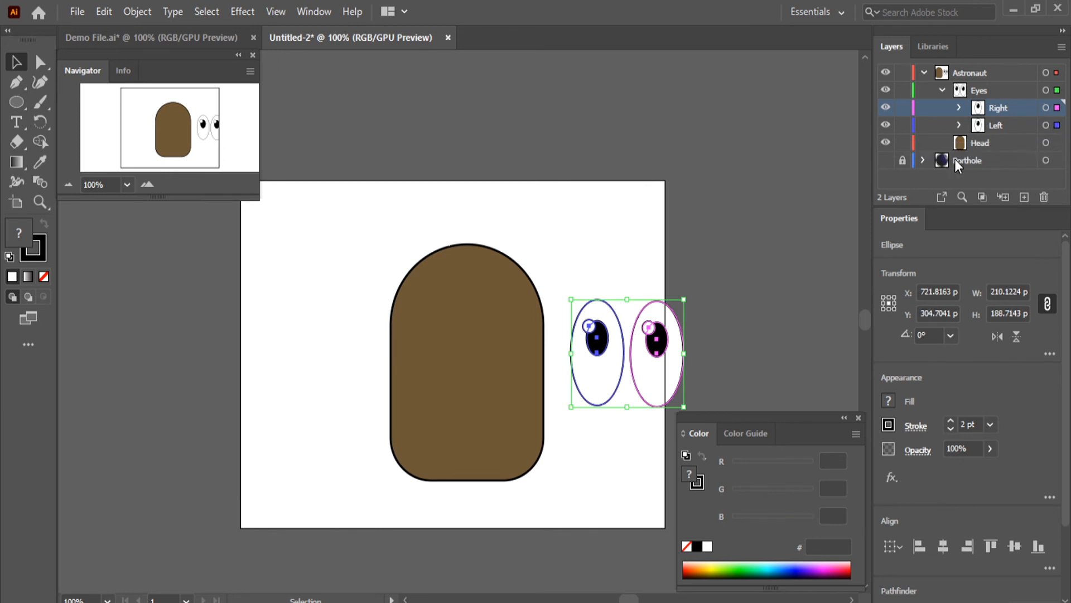
click(731, 301)
click(1057, 90)
click(942, 90)
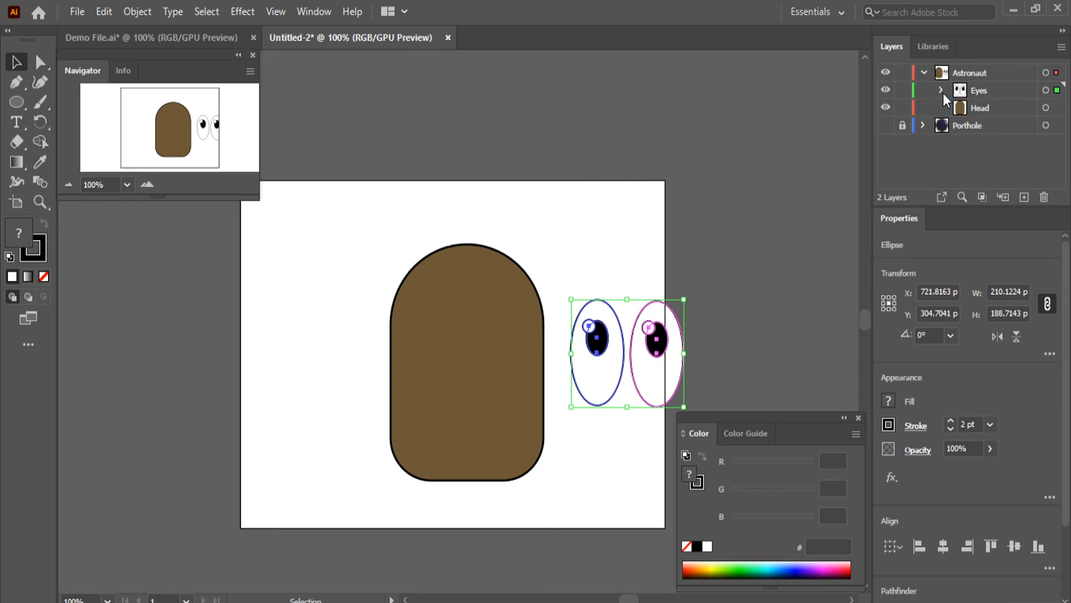
drag(668, 374, 510, 354)
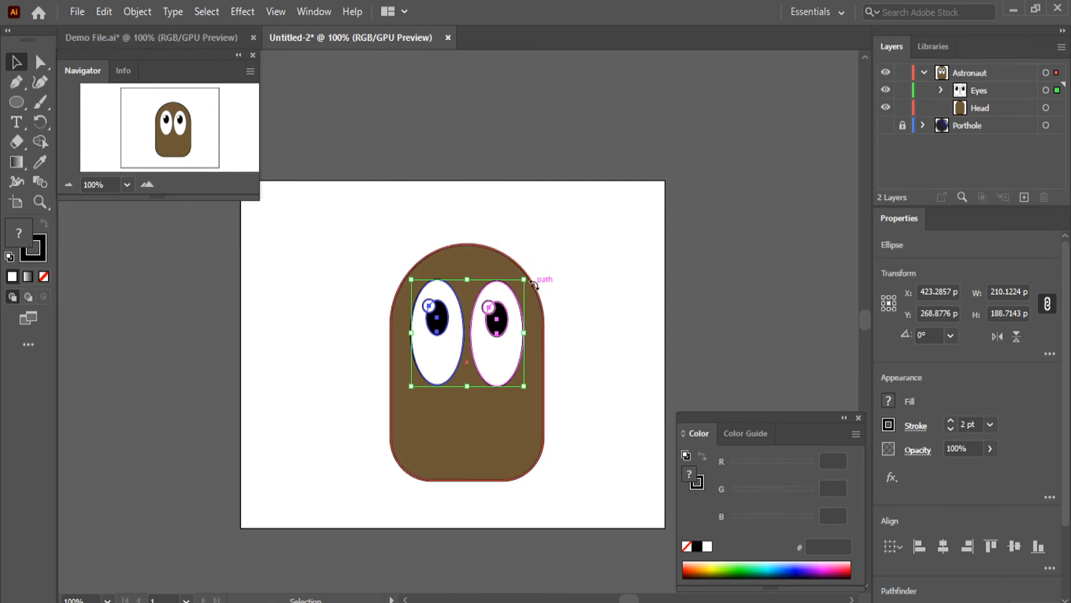
Scale both eyes down together to about 165 by 148 pt, reposition them on the head's upper half, and deselect them
drag(524, 279, 499, 301)
drag(477, 371, 496, 362)
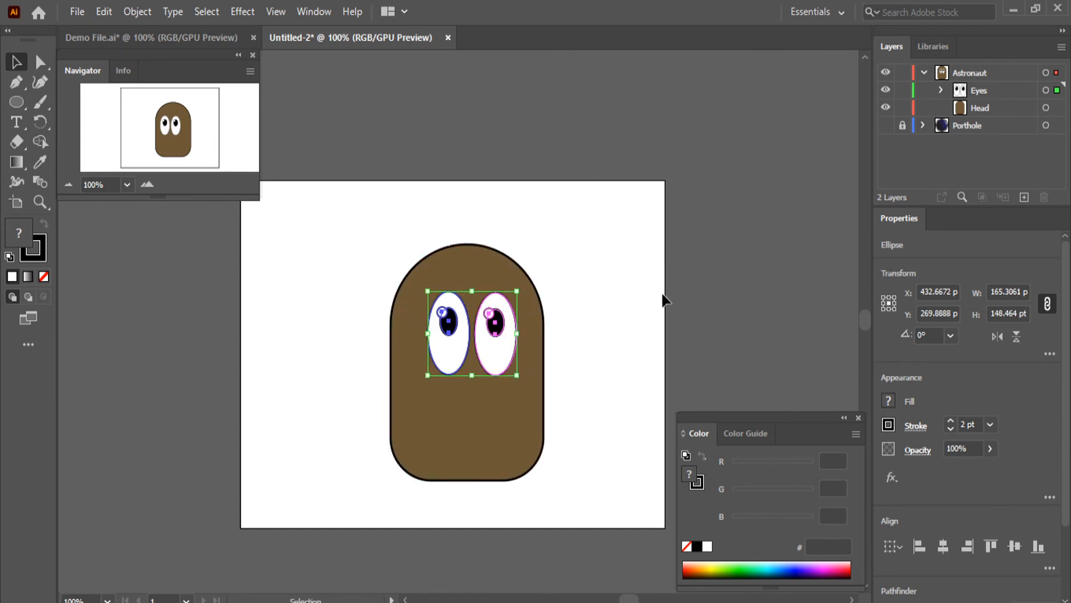
click(740, 309)
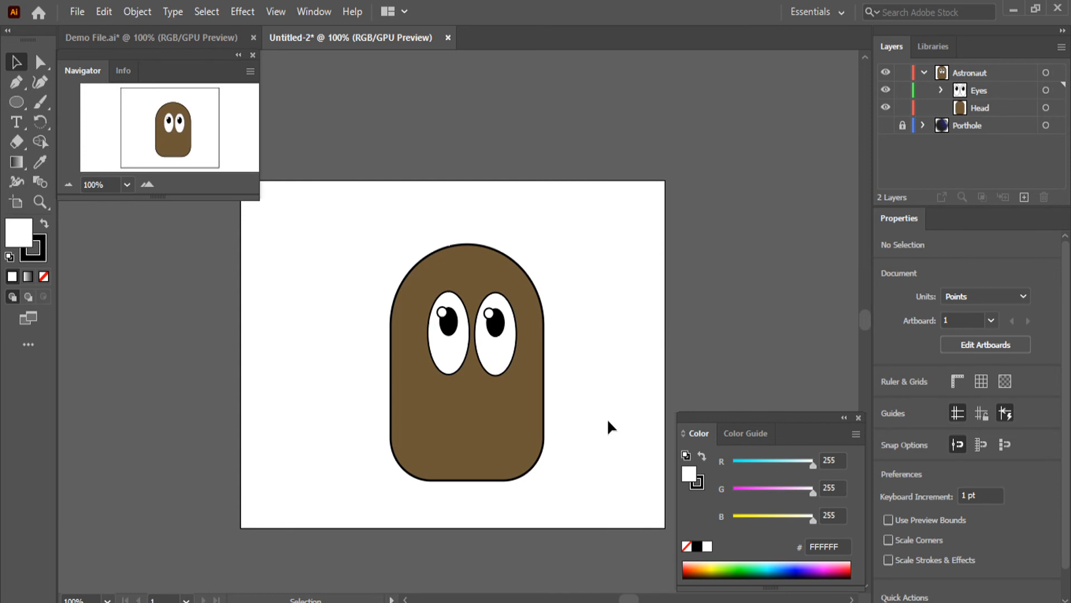
After comparing the face with Demo File.ai, scale the Eyes artwork to about 148 by 133 pt and nudge it back into place on the head
click(495, 359)
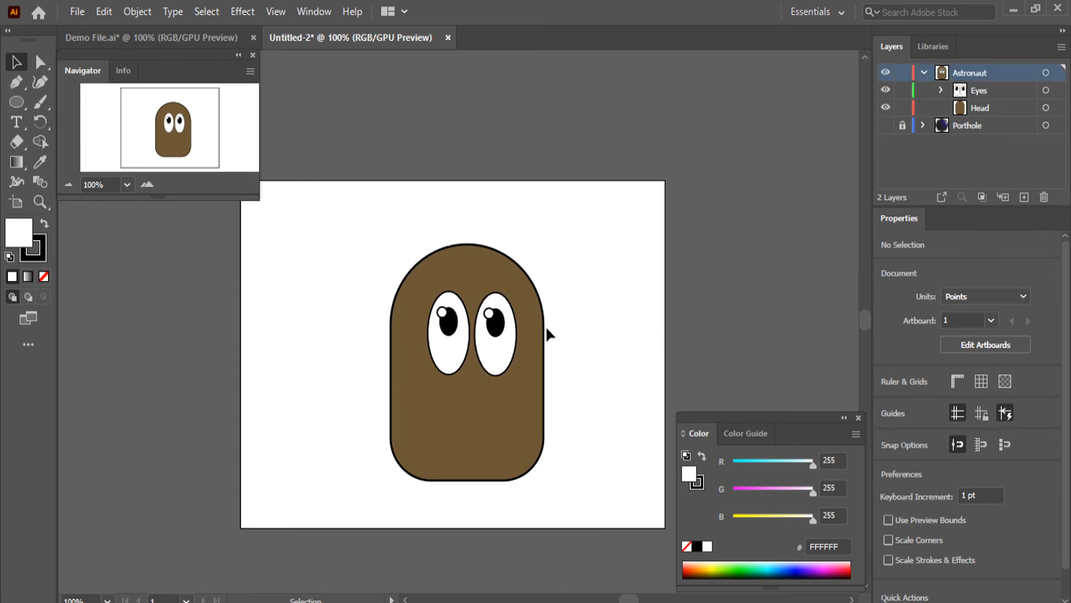
click(168, 39)
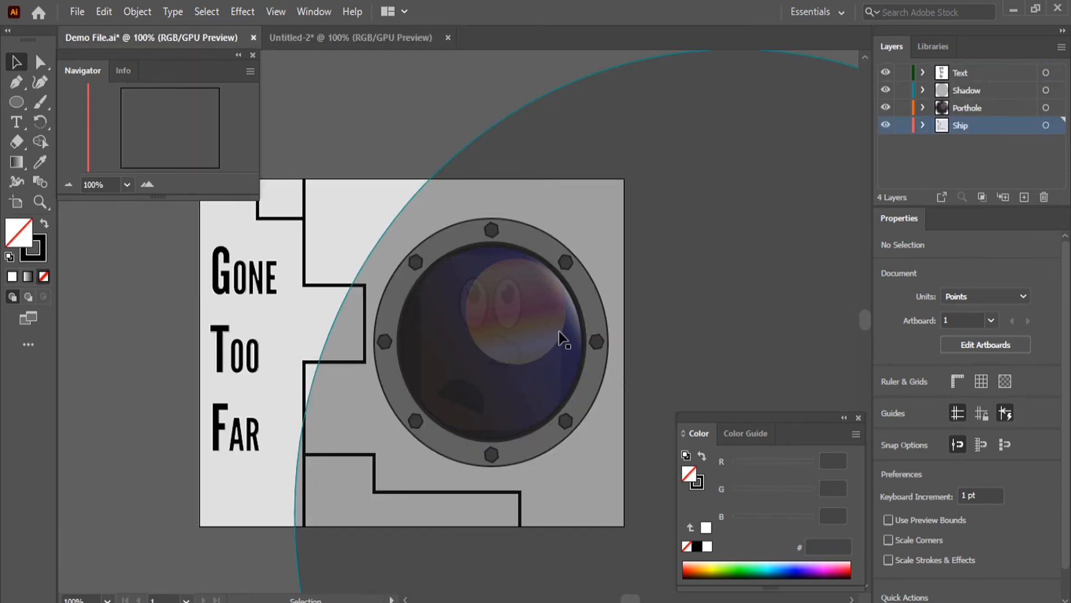
scroll(519, 362, up, 1)
alt+scroll(539, 397, up, 2)
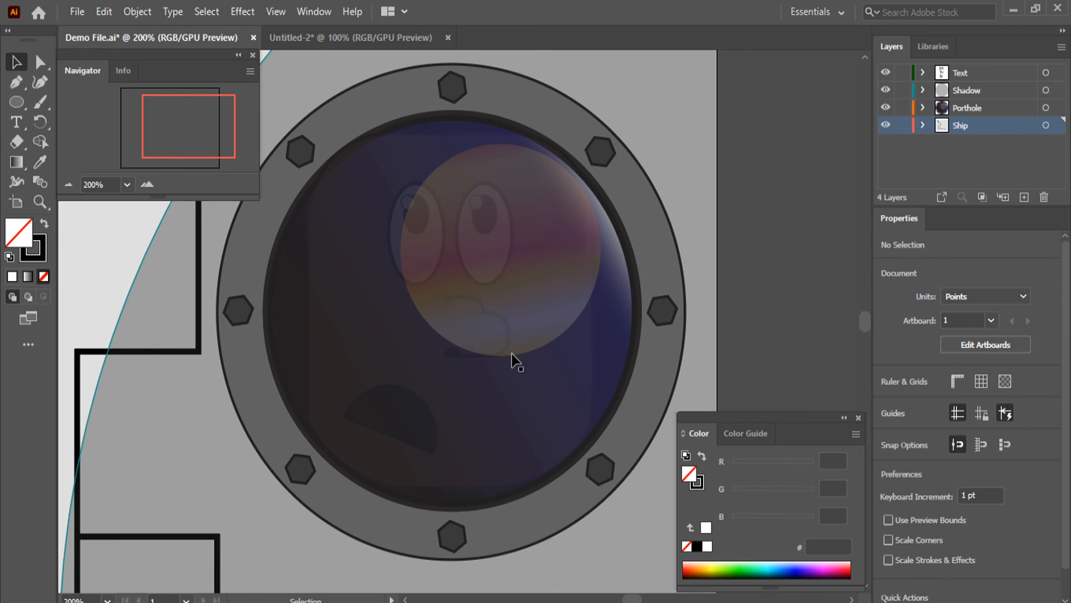
click(319, 37)
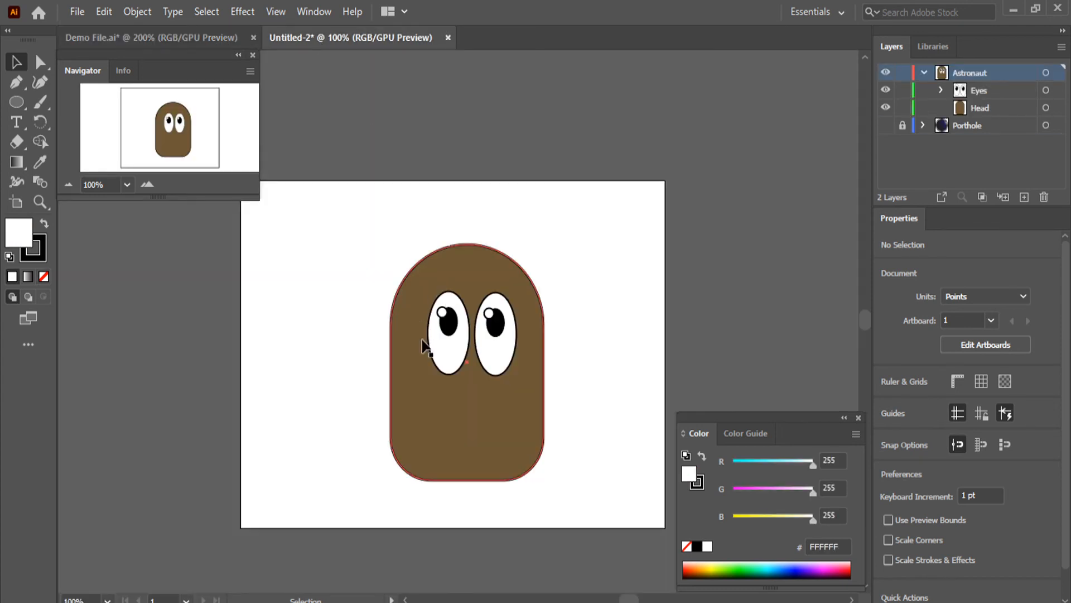
scroll(495, 454, up, 1)
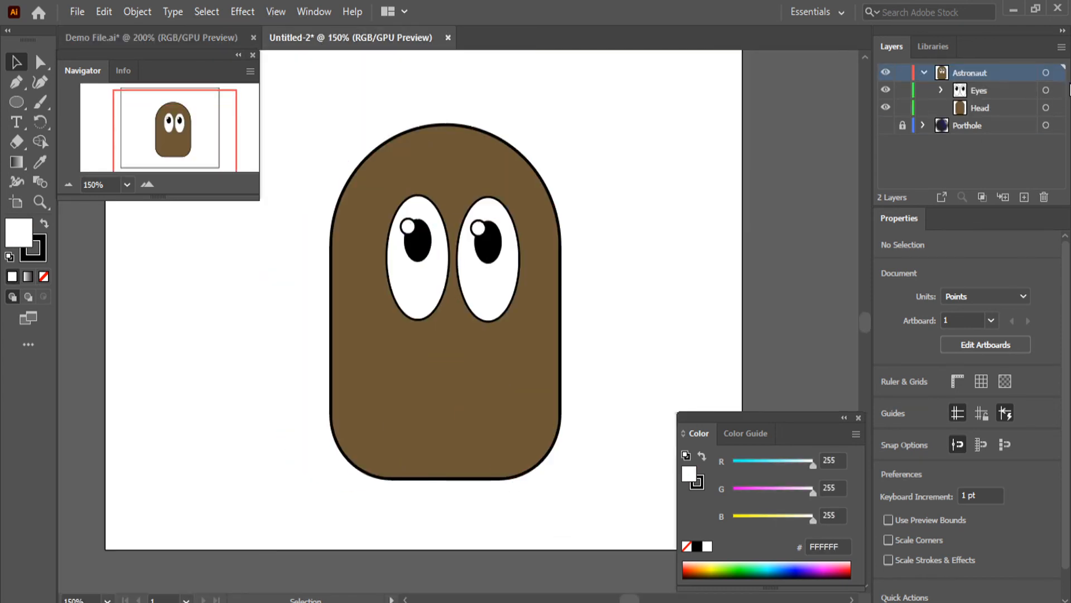
click(1056, 90)
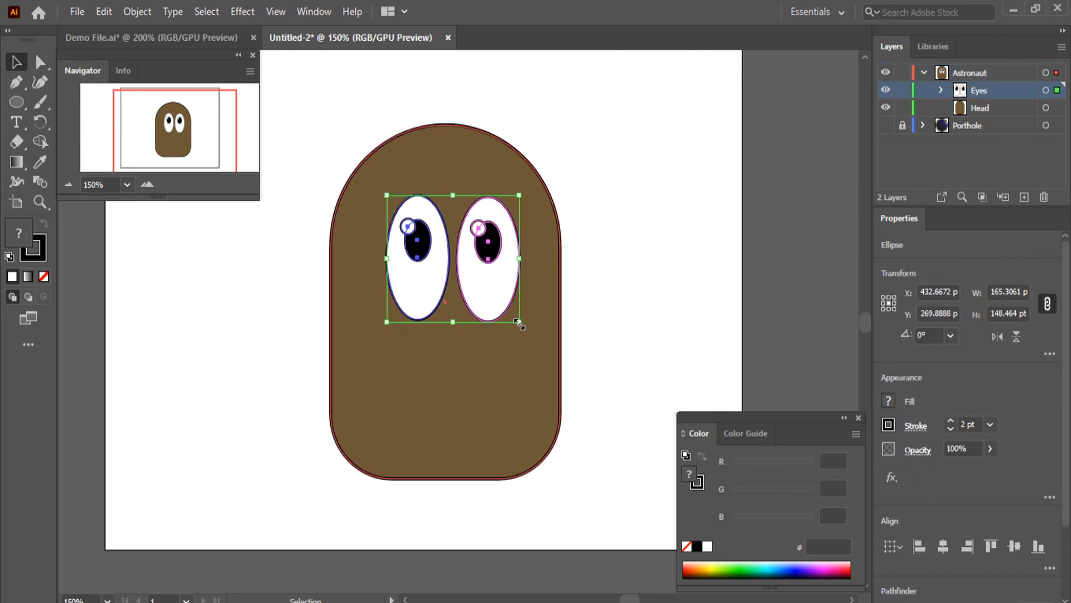
drag(519, 323, 506, 308)
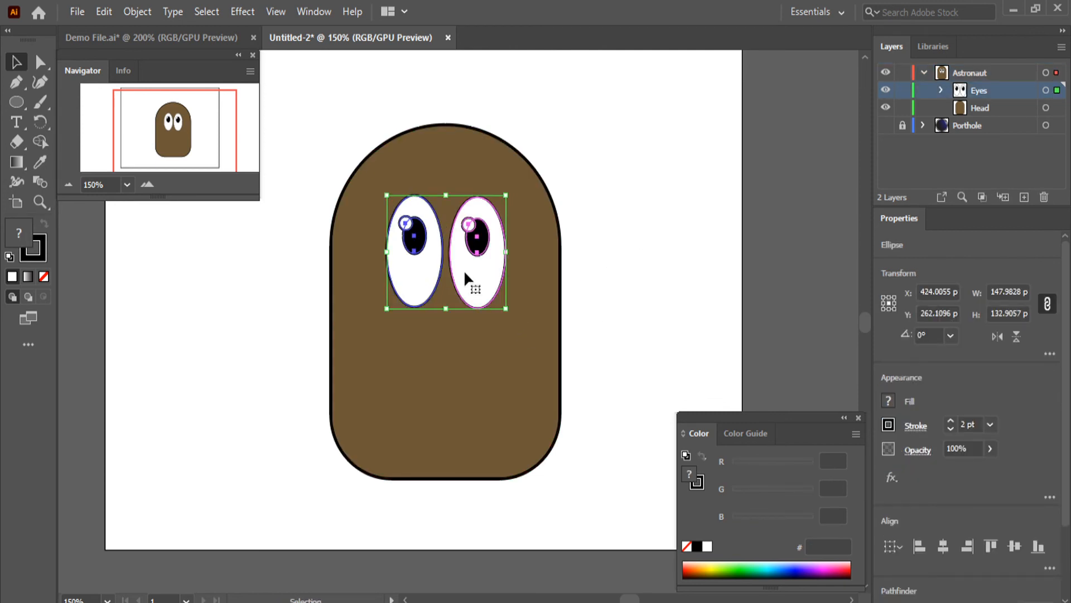
drag(464, 272, 468, 274)
drag(472, 272, 468, 274)
click(724, 206)
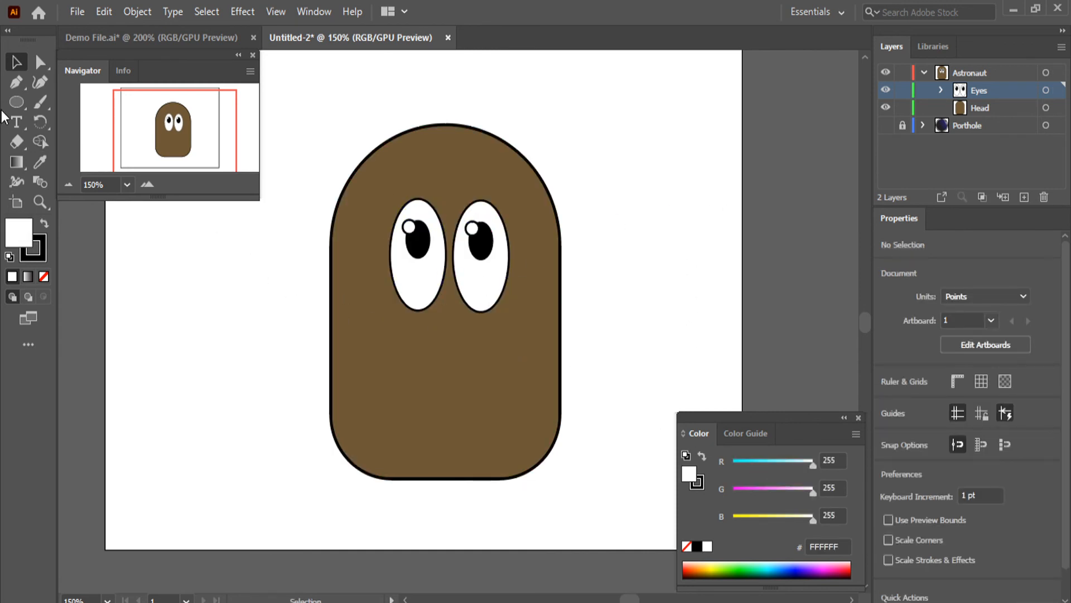
Draw an open nose outline about 69 by 42 pt below the eyes with the Pen tool, with two curved bumps and a straight base
click(16, 82)
click(465, 220)
scroll(466, 367, up, 1)
scroll(466, 366, up, 1)
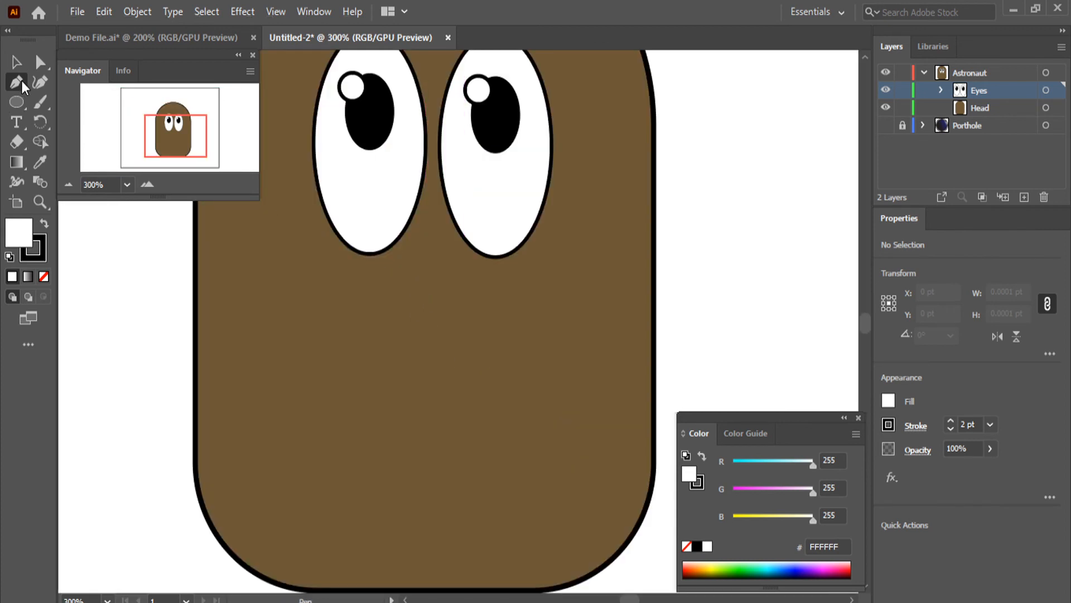
click(380, 327)
mouse_move(380, 327)
mouse_down()
mouse_move(430, 360)
mouse_move(413, 352)
mouse_move(413, 380)
mouse_up()
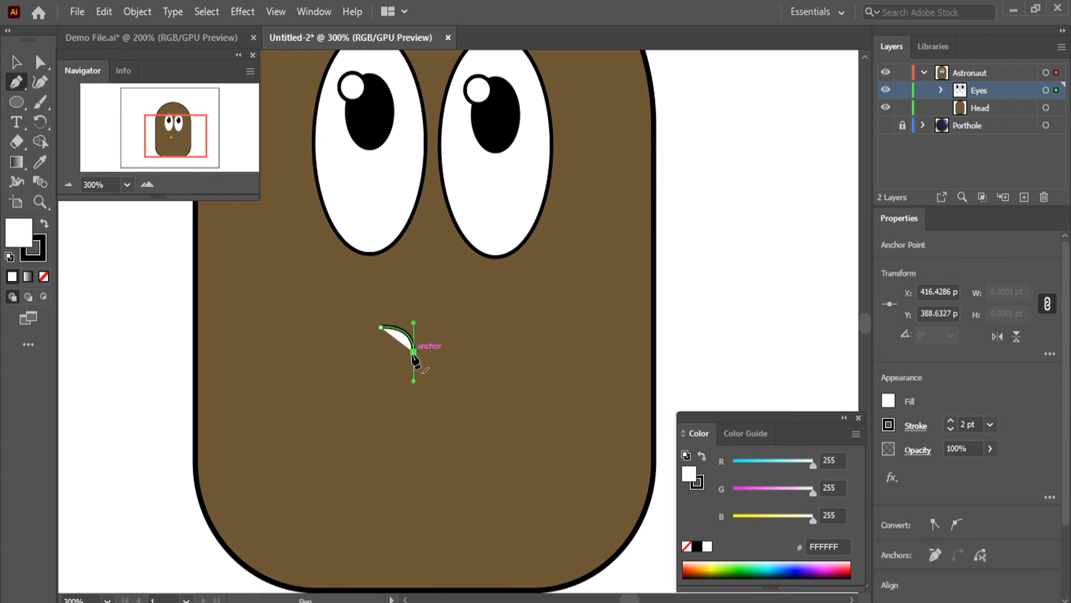
drag(415, 356, 457, 386)
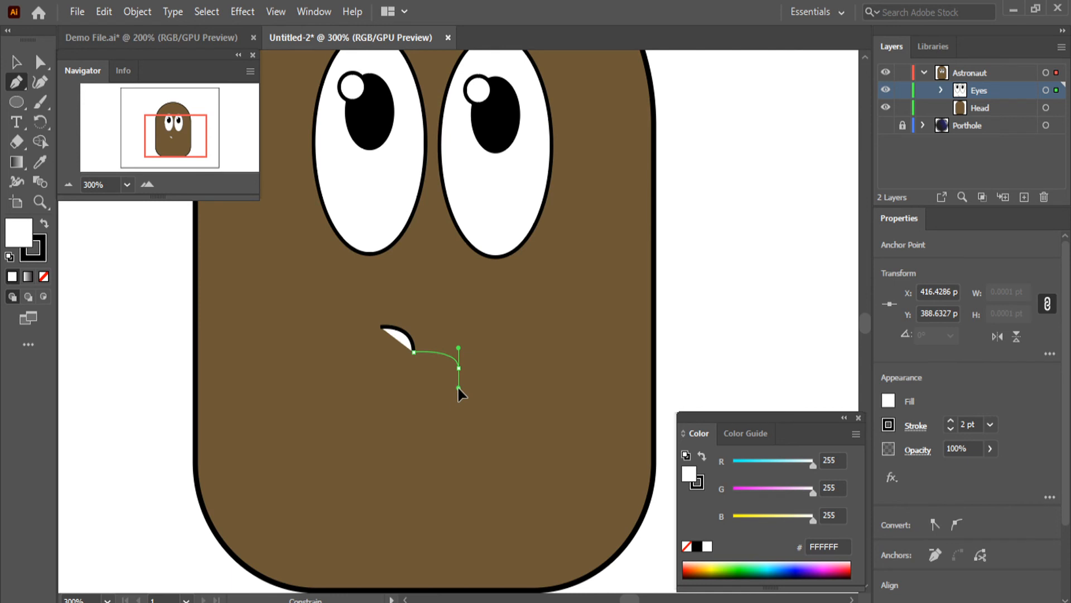
drag(457, 386, 414, 391)
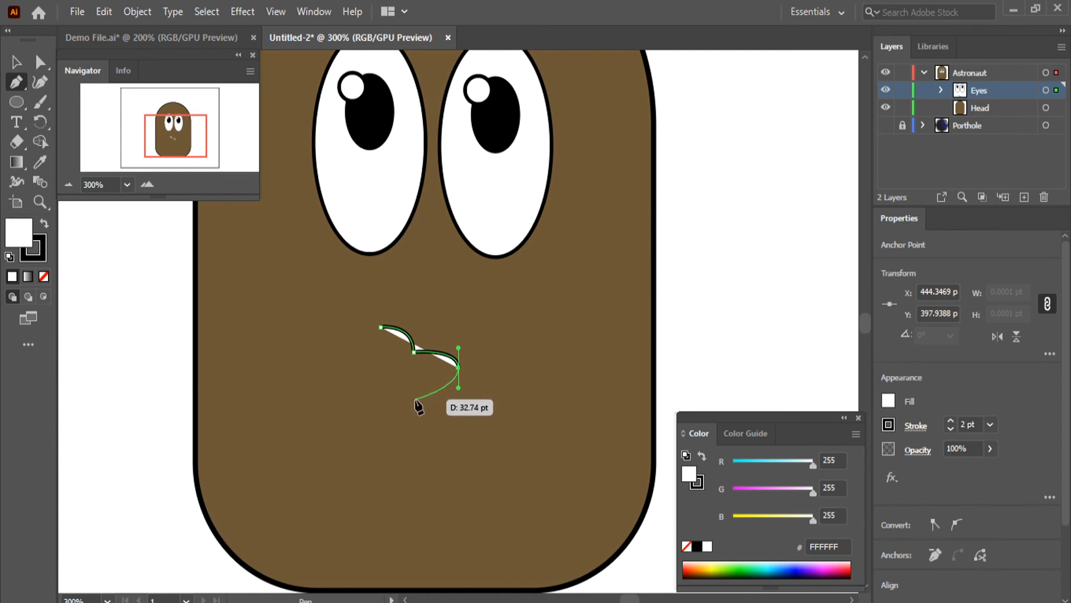
drag(416, 399, 366, 407)
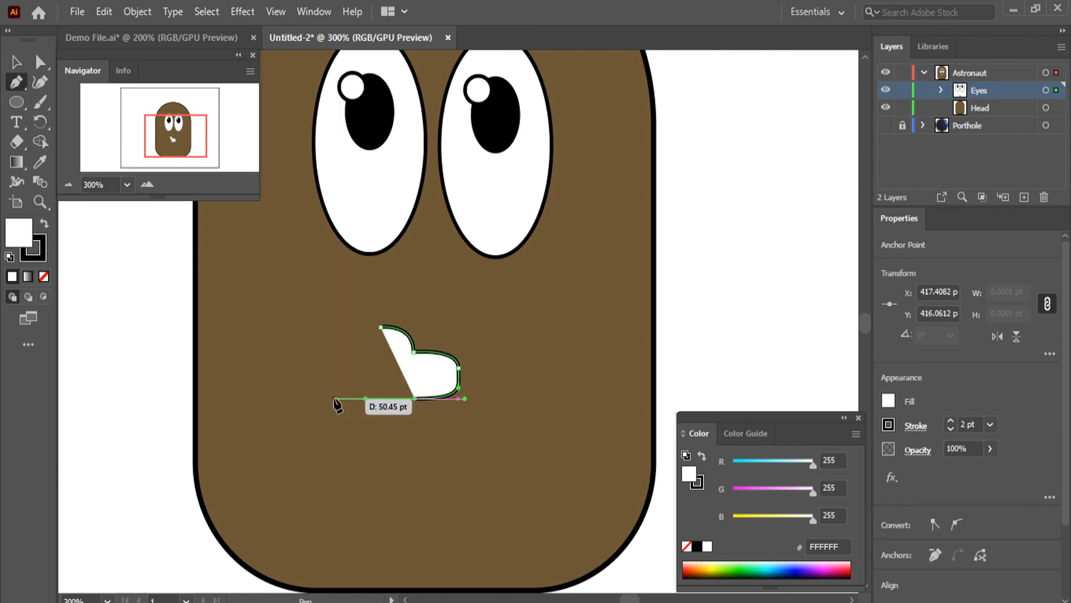
mouse_move(334, 400)
mouse_down()
mouse_move(395, 400)
mouse_move(318, 401)
mouse_move(347, 399)
mouse_up()
click(347, 399)
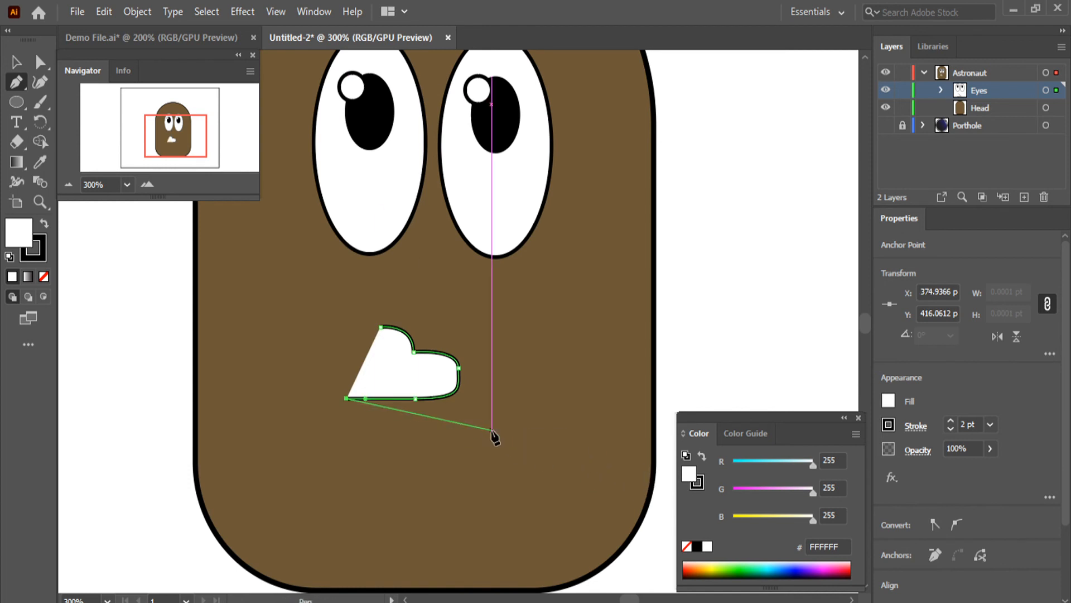
key(Escape)
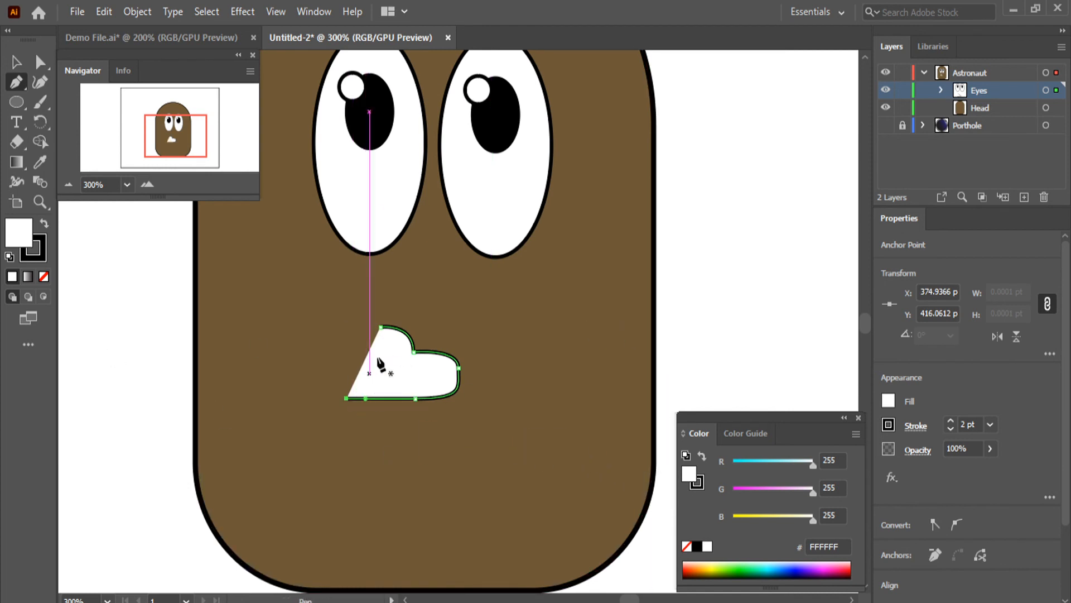
Move the nose outline up to just below the gap between the eyes and deselect it
key(ctrl+=)
key(v)
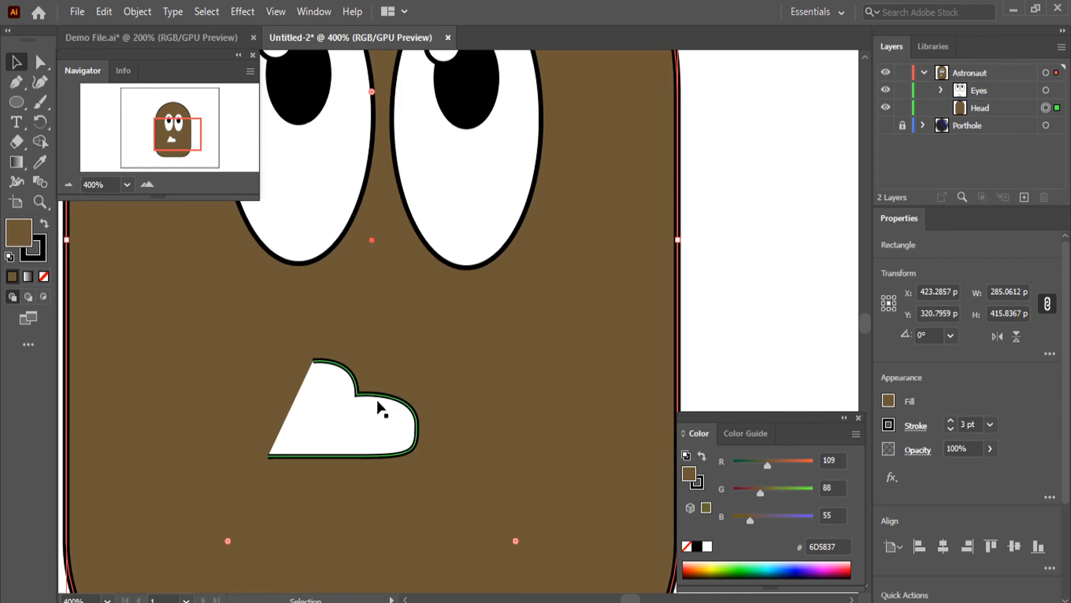
drag(376, 397, 447, 317)
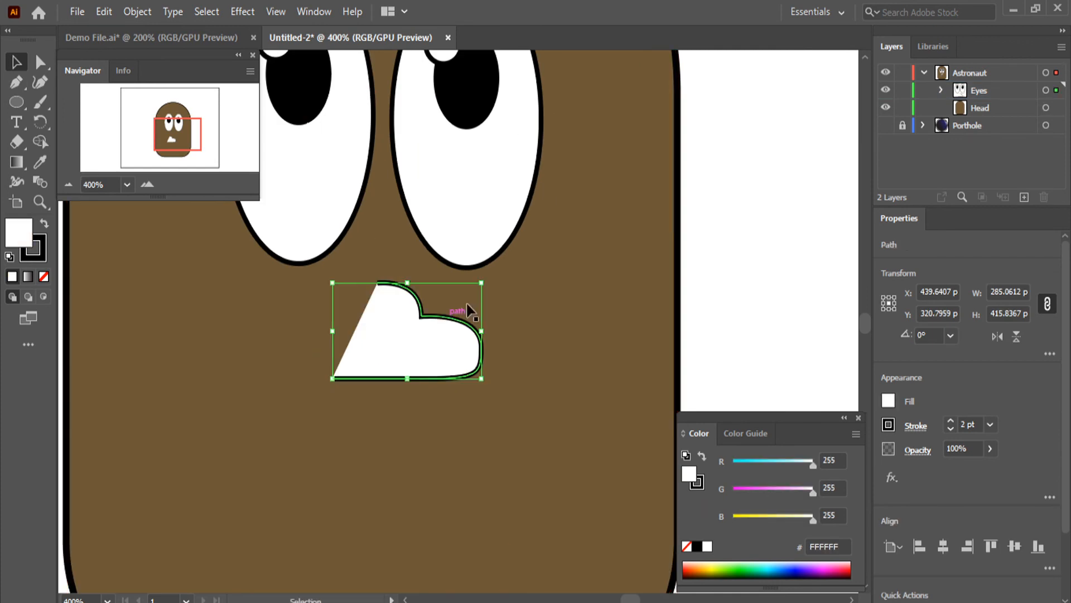
click(796, 244)
key(ctrl+minus)
key(ctrl+=)
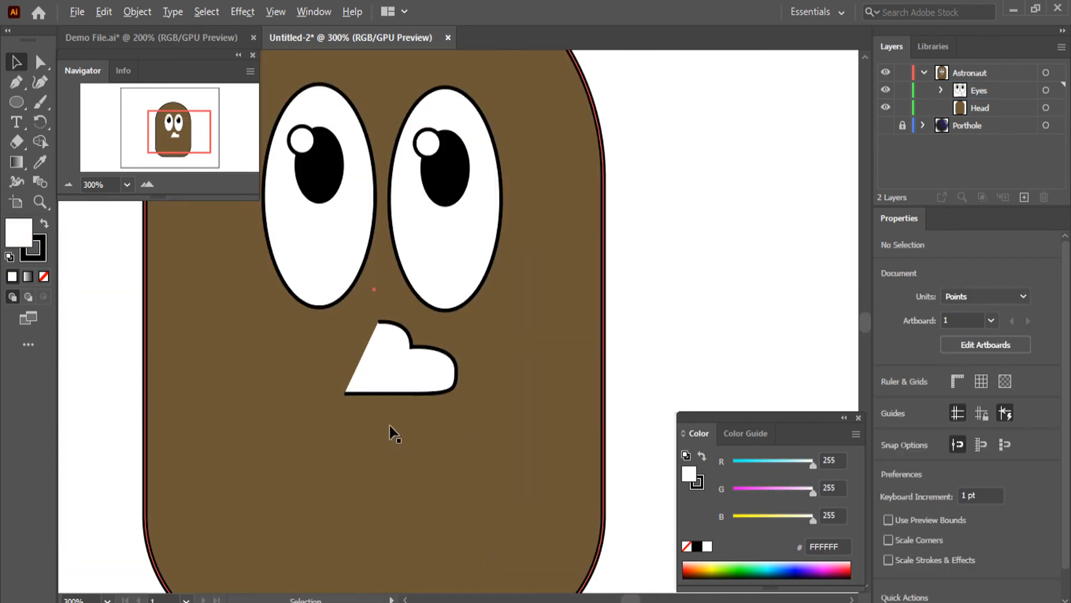
Set the nose outline's fill to None, keeping its black stroke, and deselect it
click(390, 371)
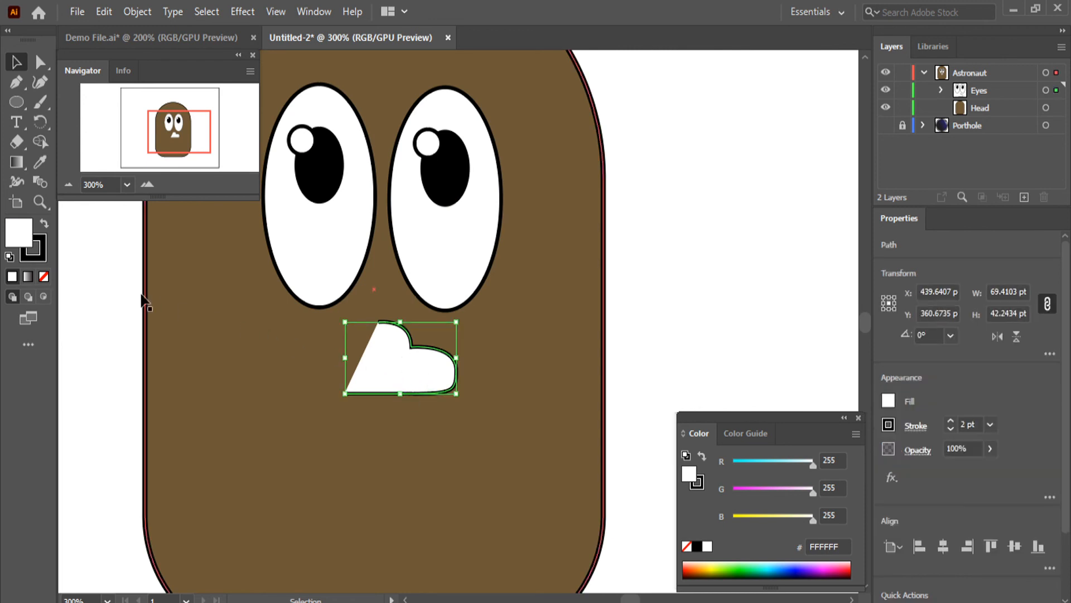
click(46, 279)
click(640, 322)
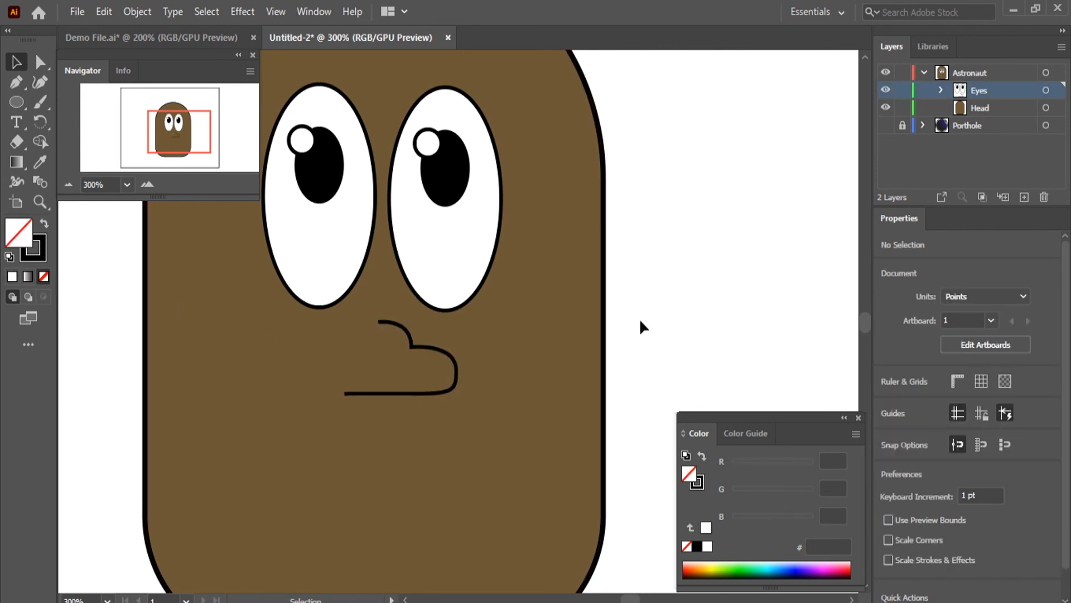
After comparing the nose with Demo File.ai, extend the upper end of the nose outline slightly to the left with the Direct Selection tool
click(169, 39)
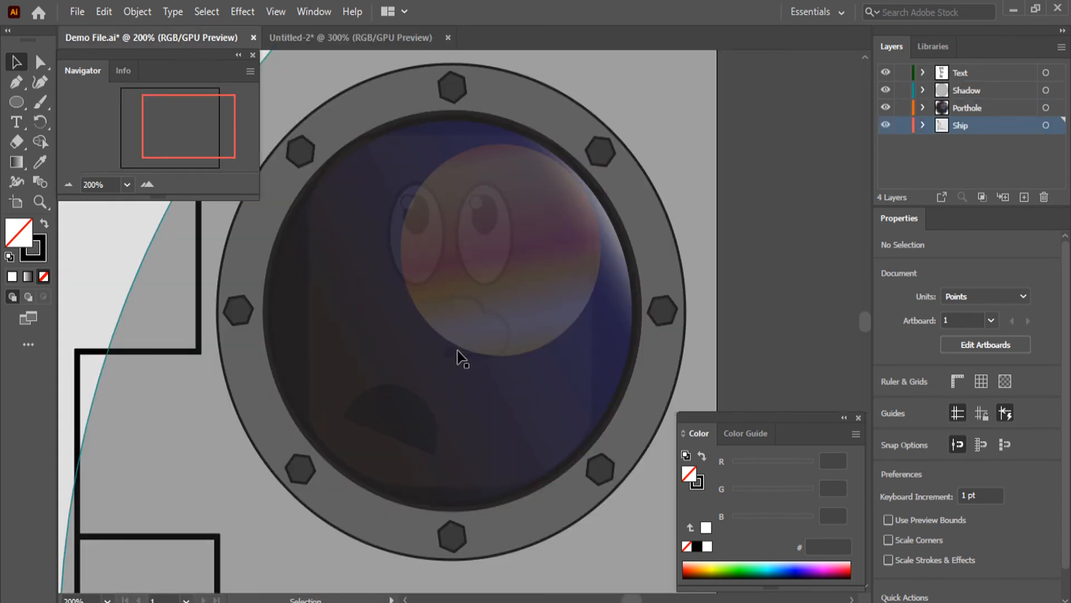
click(380, 40)
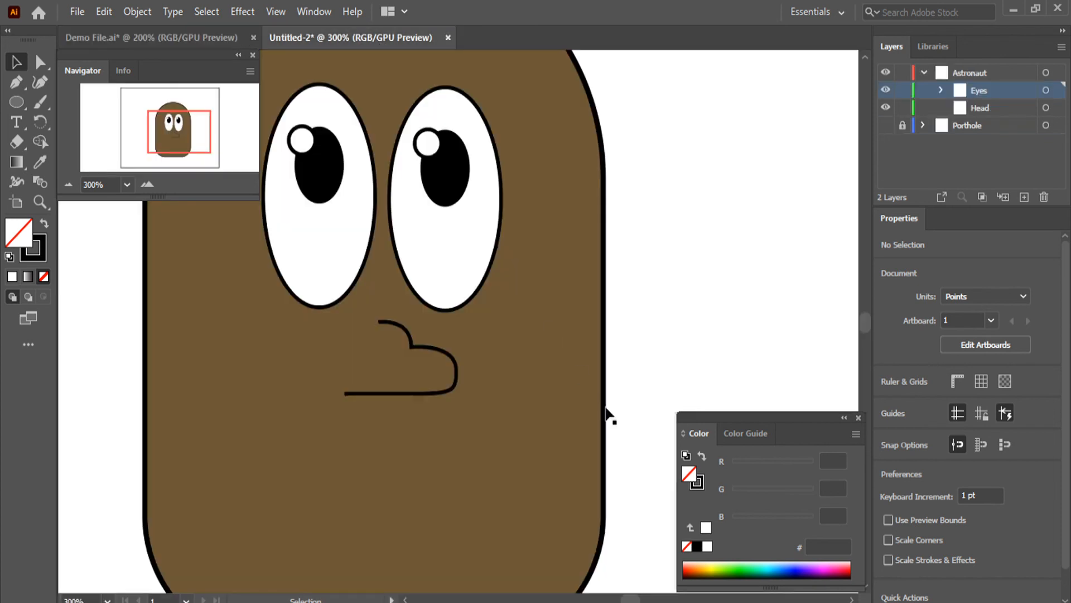
click(40, 62)
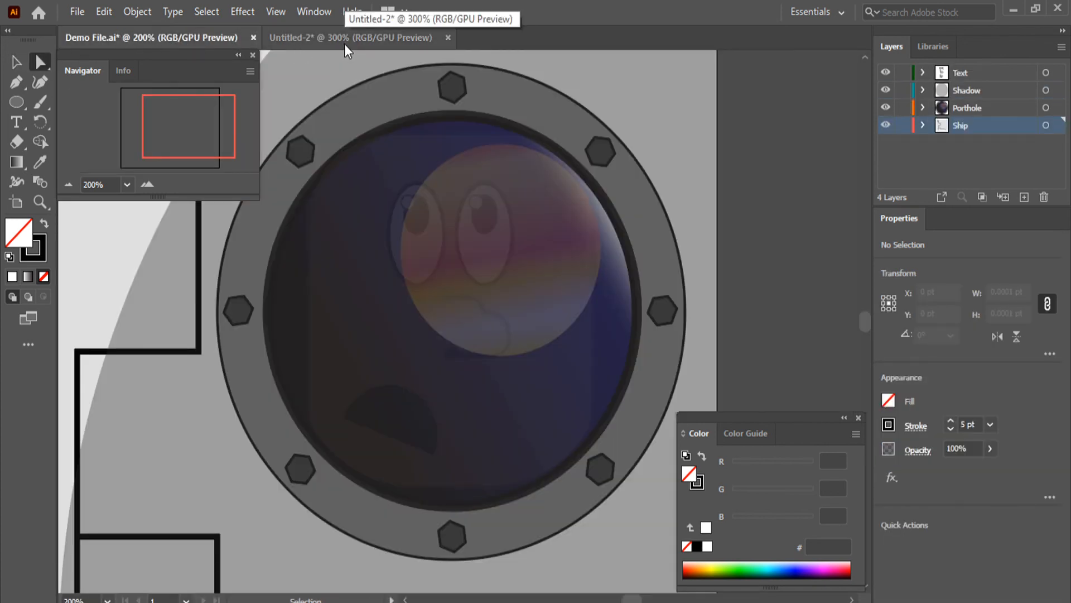
click(343, 39)
click(396, 322)
drag(378, 323, 363, 323)
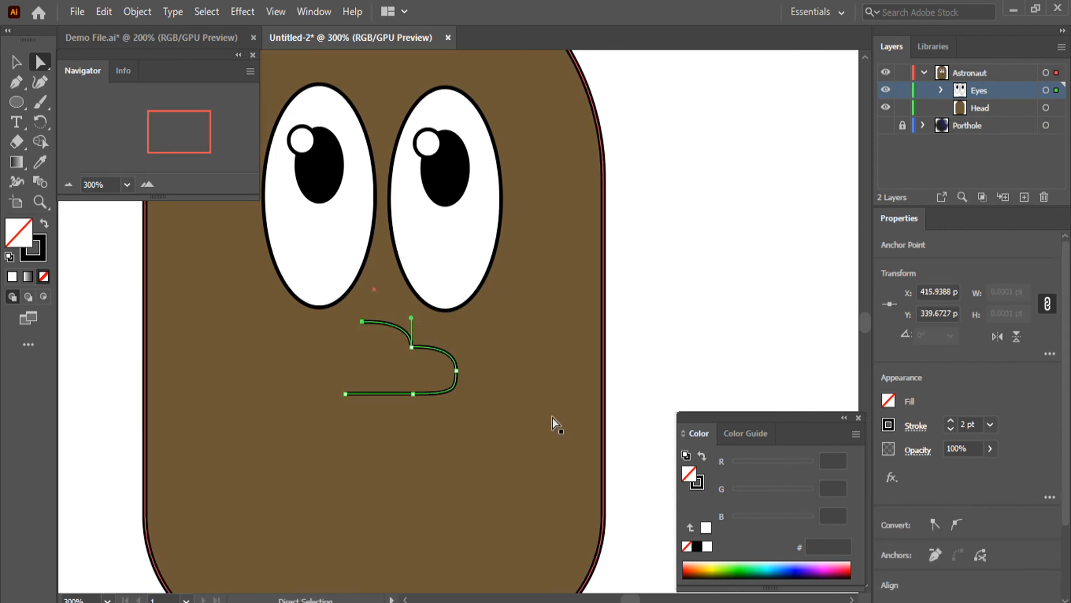
click(715, 290)
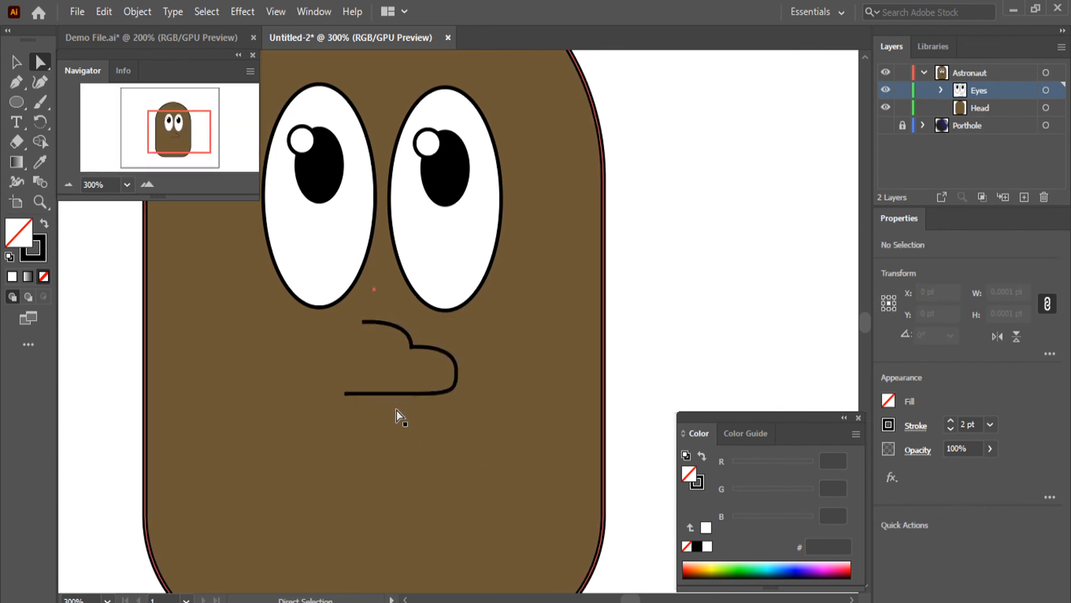
scroll(348, 405, up, 4)
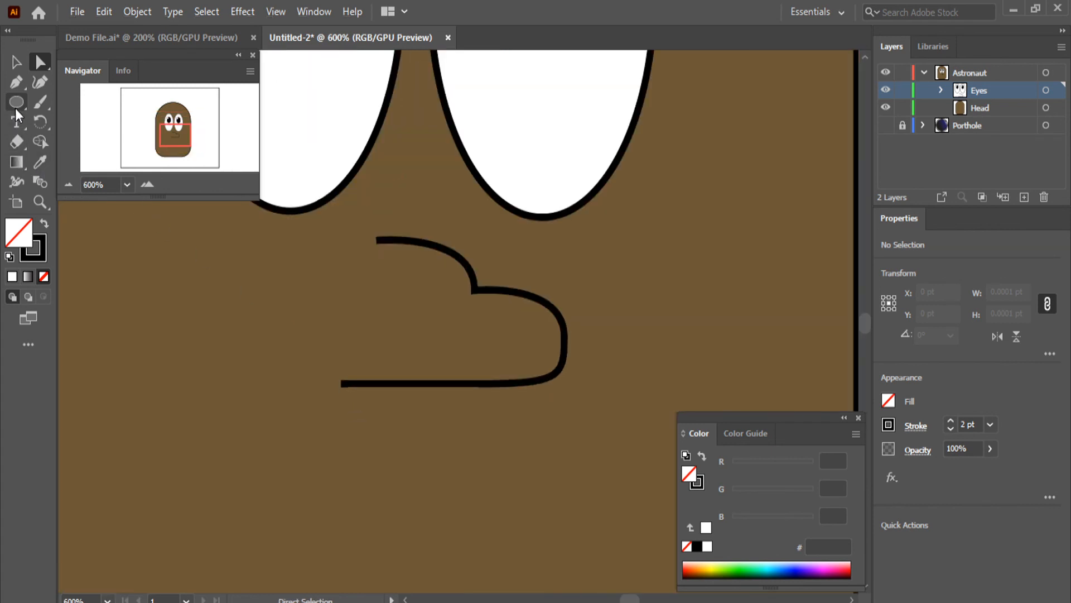
Set the fill to black (000000) and draw a circle about 23 pt across to the left of the nose outline
click(16, 102)
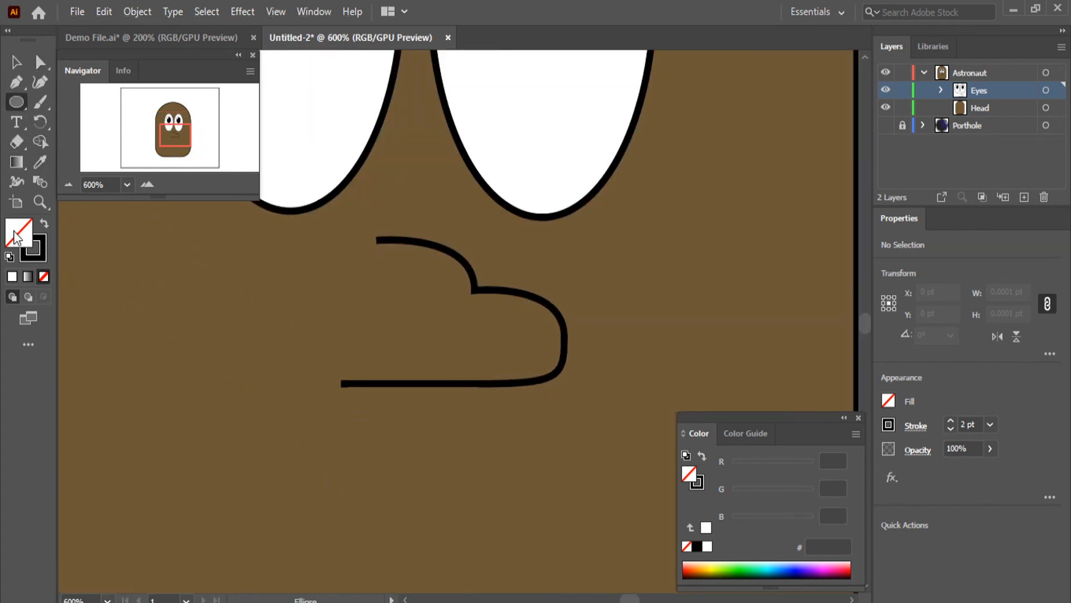
click(12, 277)
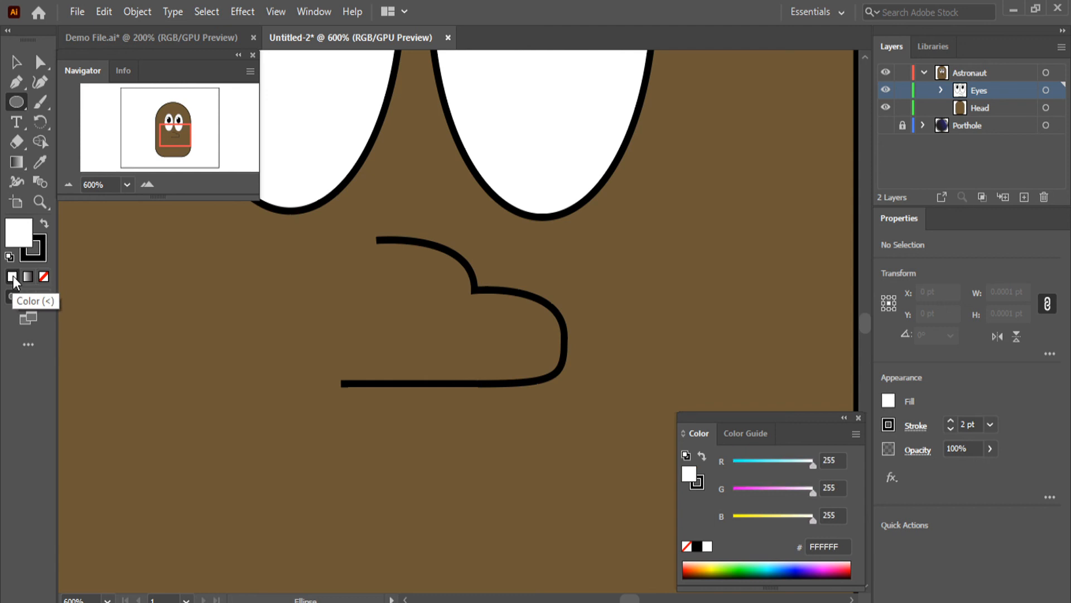
double_click(18, 232)
drag(536, 358, 521, 377)
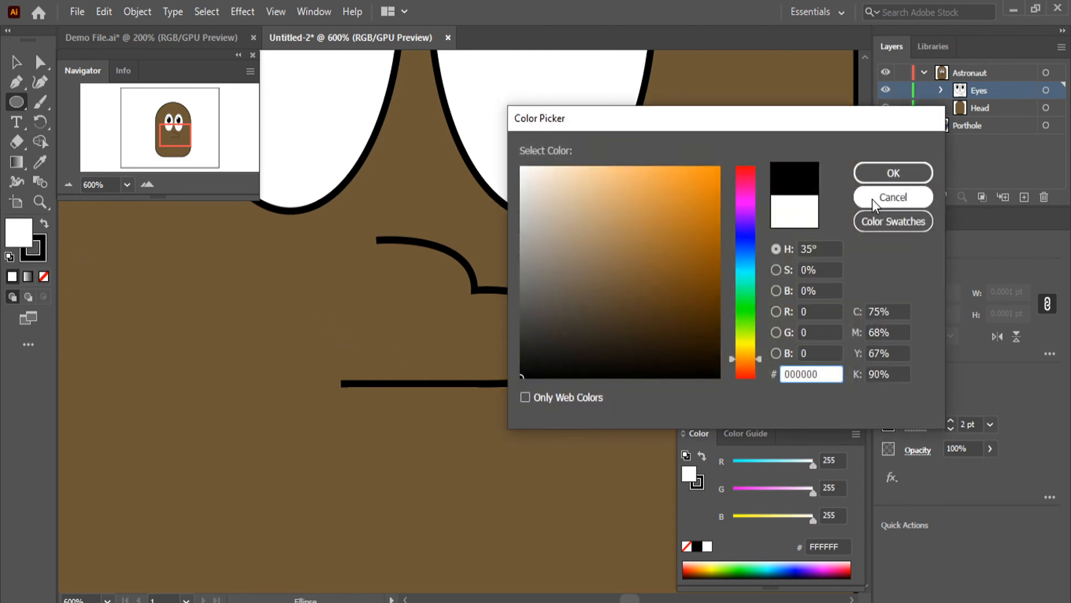
click(892, 173)
drag(172, 305, 246, 369)
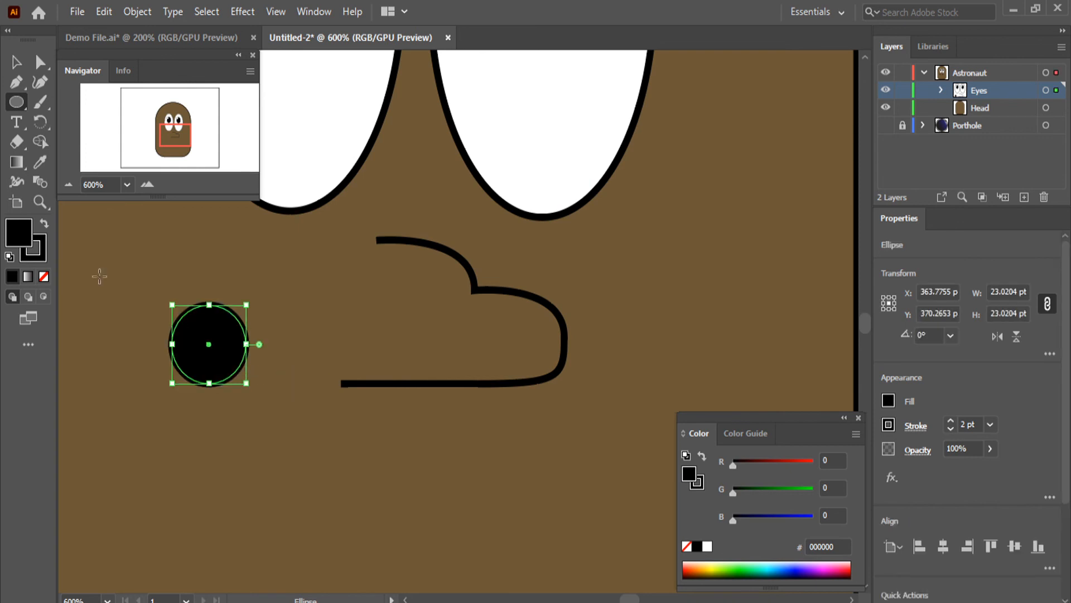
Cut the black circle to its upper half and scale it to about 14 by 7 pt at the left end of the nose's base
click(41, 65)
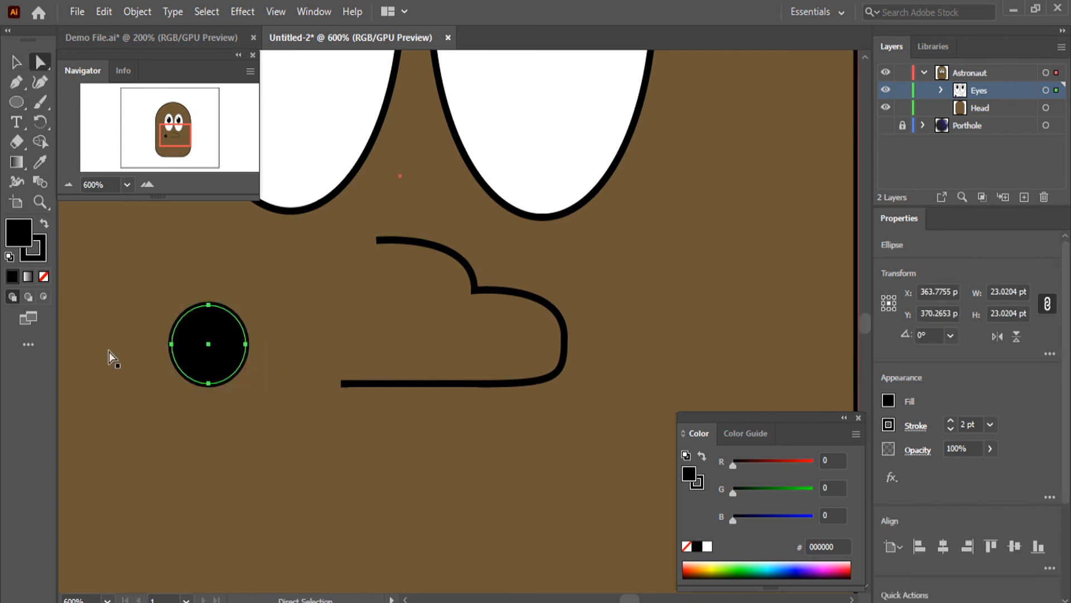
click(208, 384)
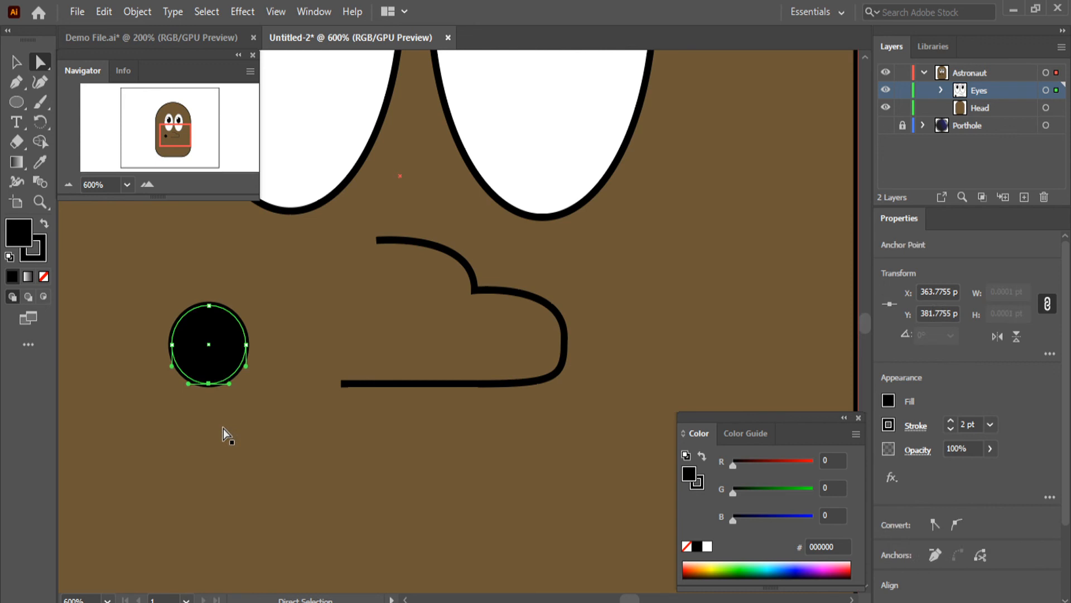
key(Delete)
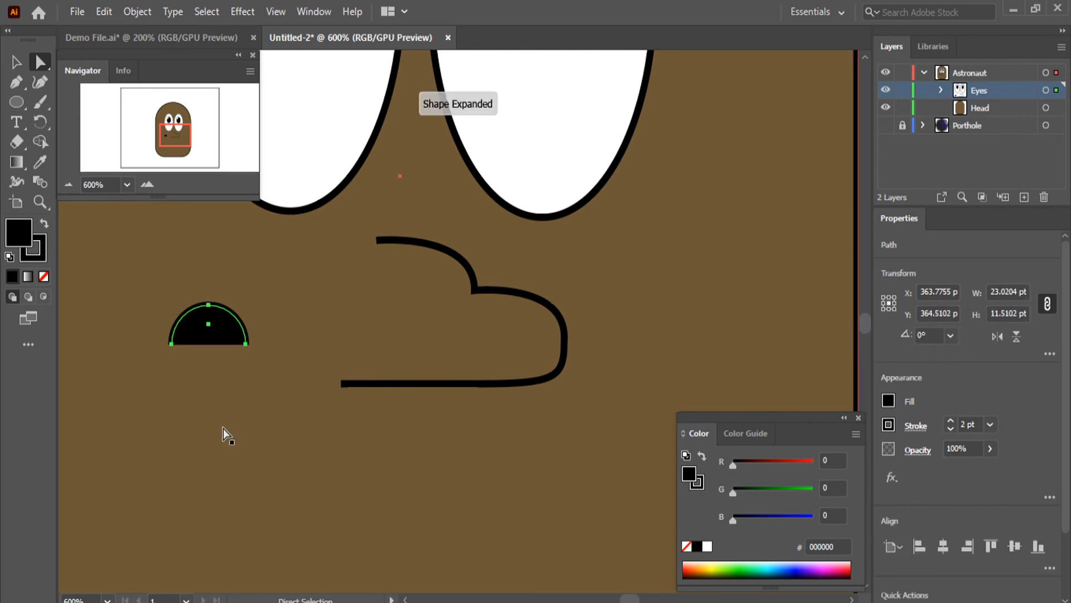
key(v)
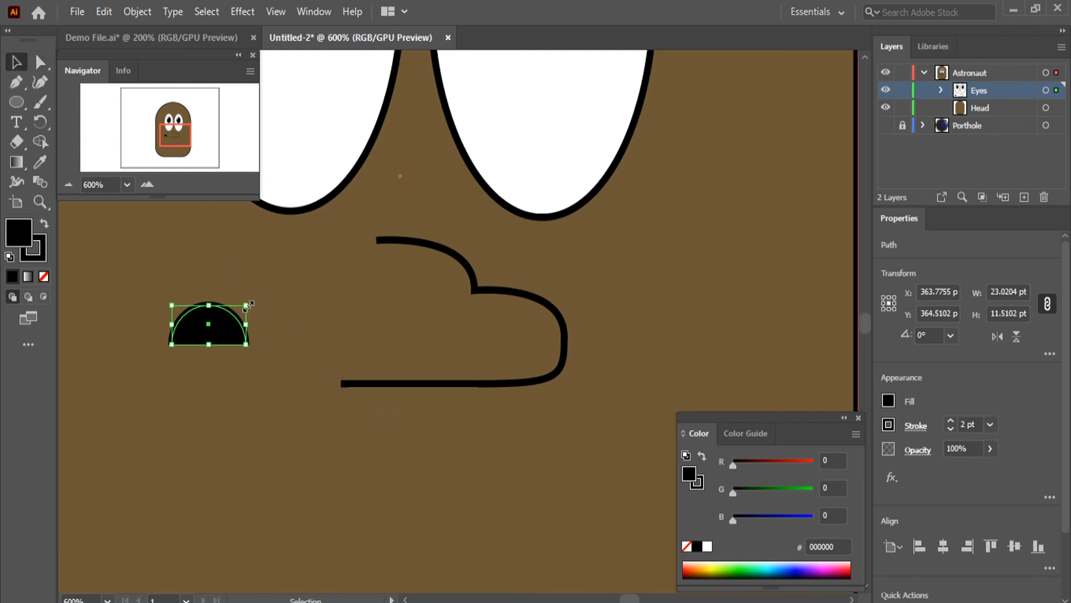
drag(246, 306, 376, 382)
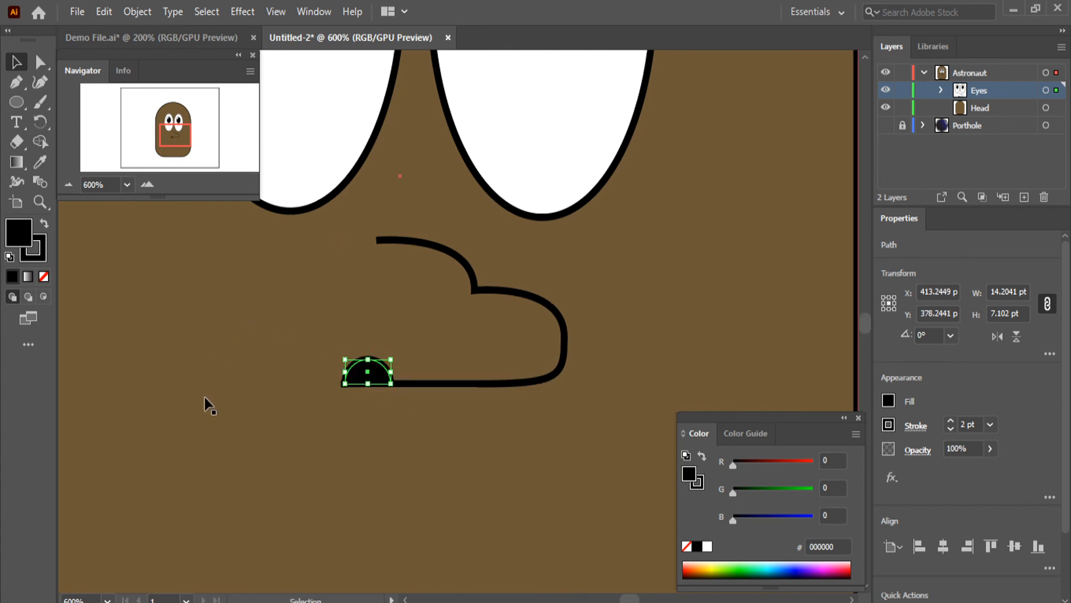
click(509, 461)
Select the nostril and nose outline together, move them about 10 pt to the right, and deselect them
key(ctrl+1)
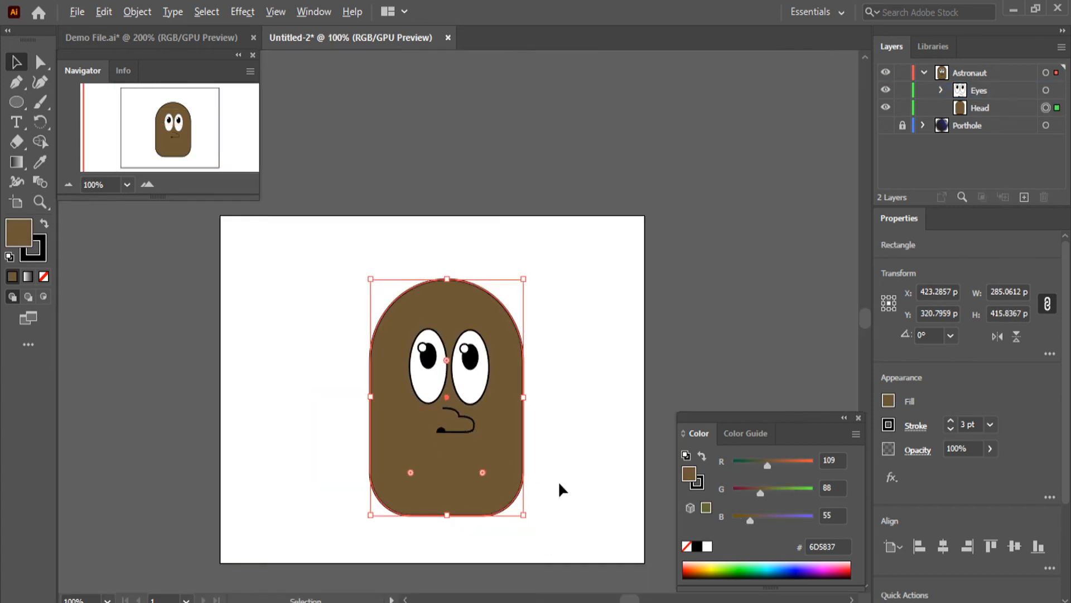
scroll(558, 489, up, 2)
scroll(340, 351, up, 2)
click(334, 341)
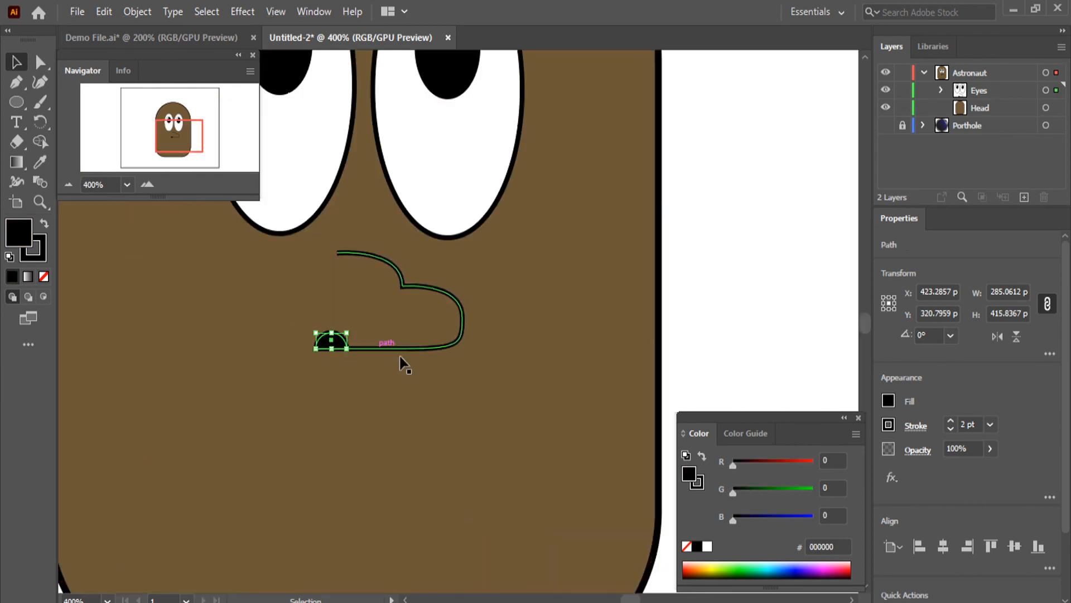
shift+click(402, 349)
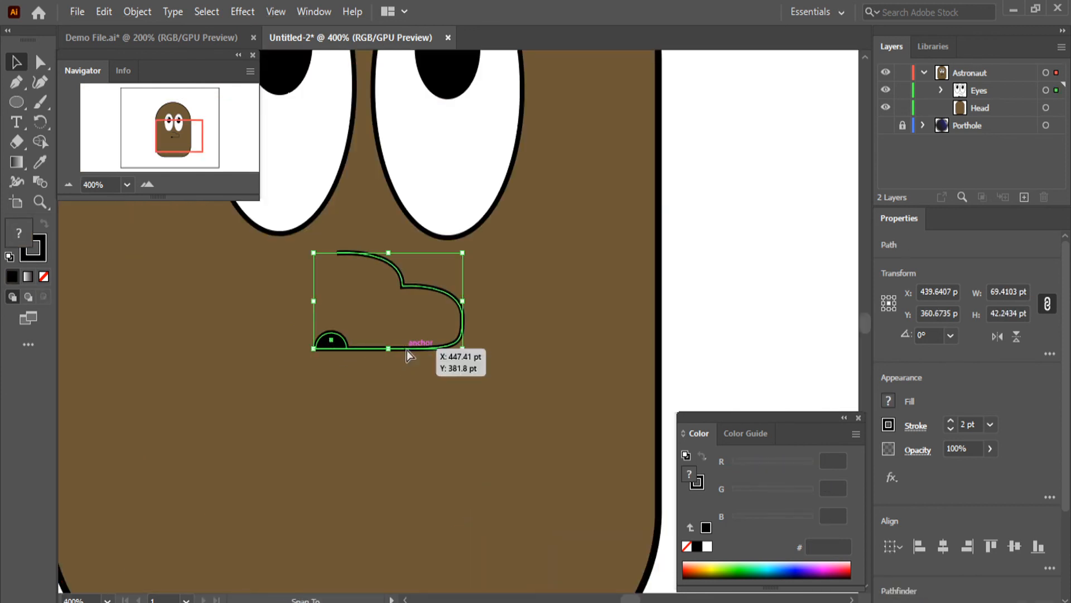
drag(407, 350, 429, 350)
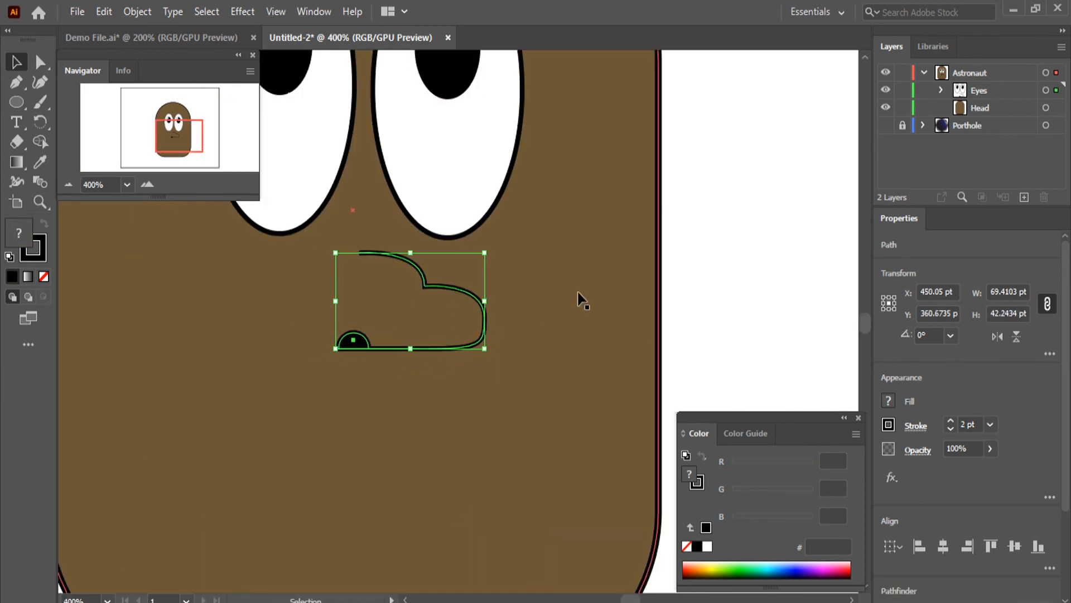
click(760, 277)
scroll(440, 420, down, 5)
scroll(472, 461, up, 1)
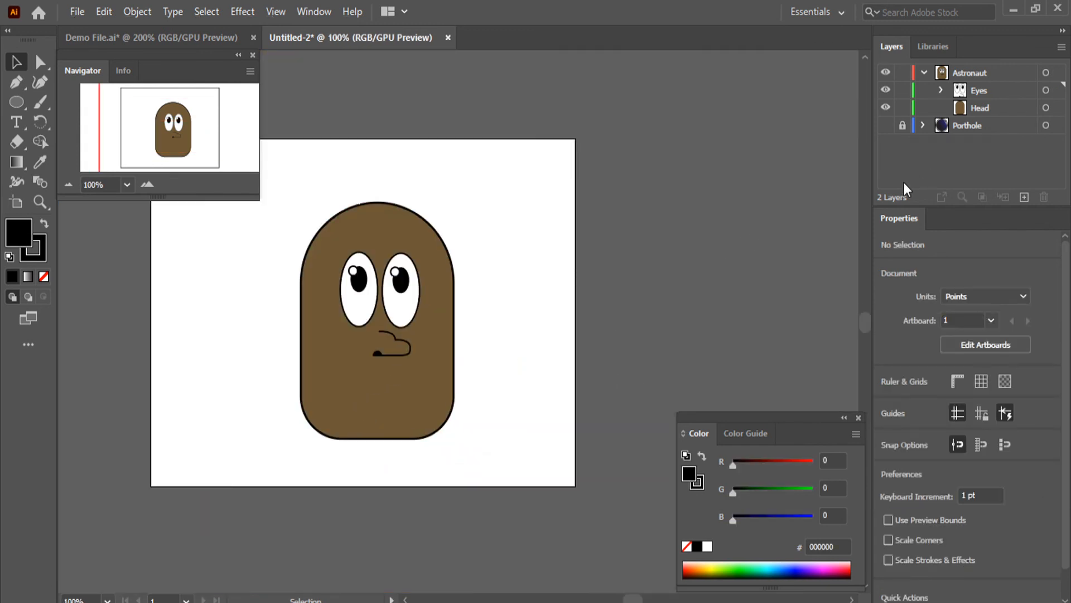
Try to move the nostril and nose outline paths out of the Eyes layer to just above Head
click(942, 90)
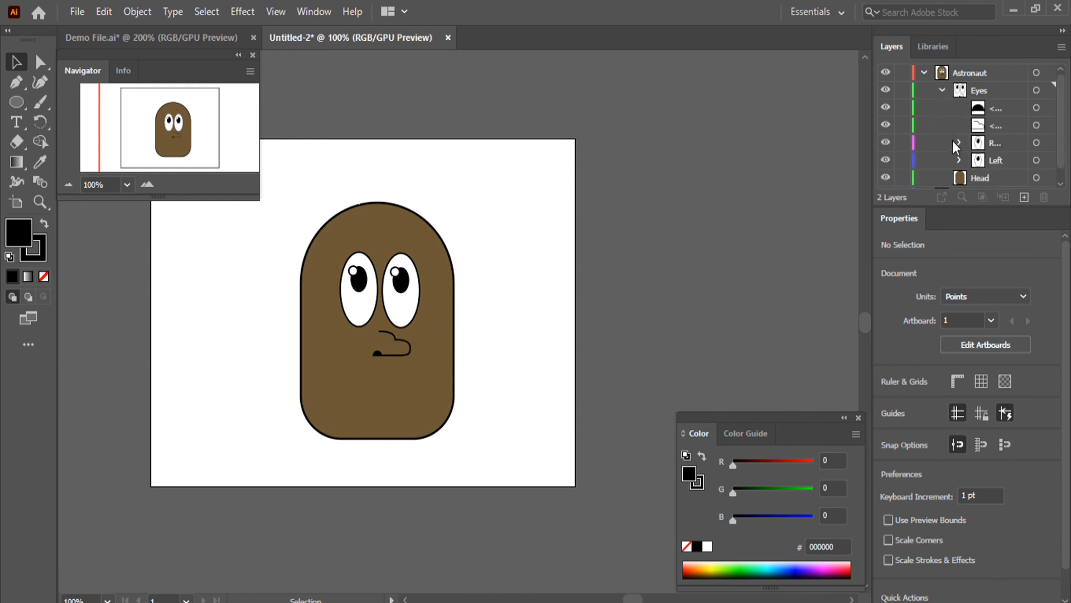
click(995, 107)
shift+click(999, 128)
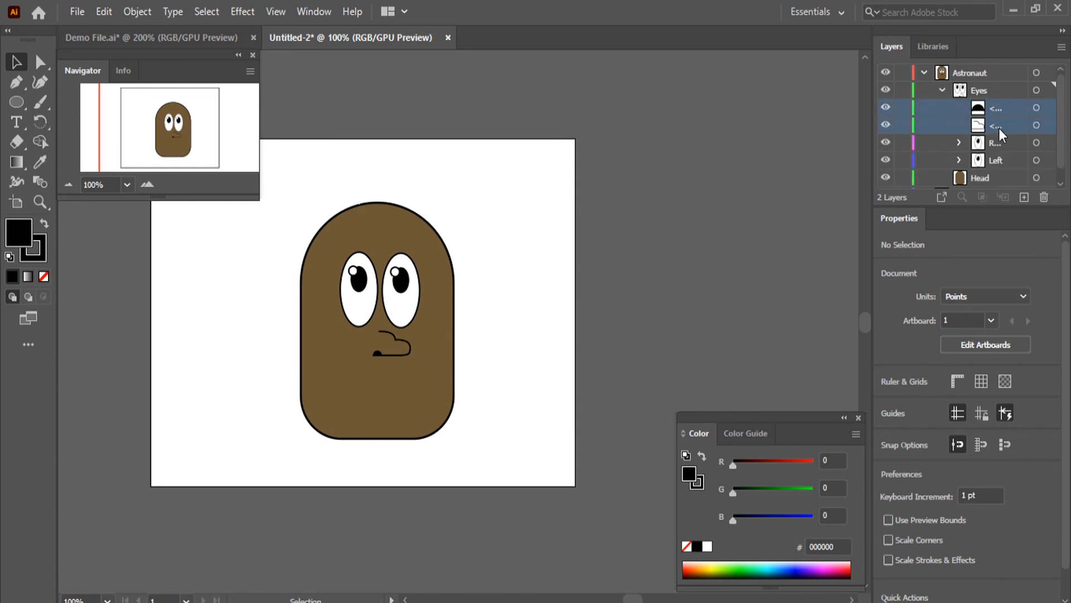
scroll(999, 128, down, 1)
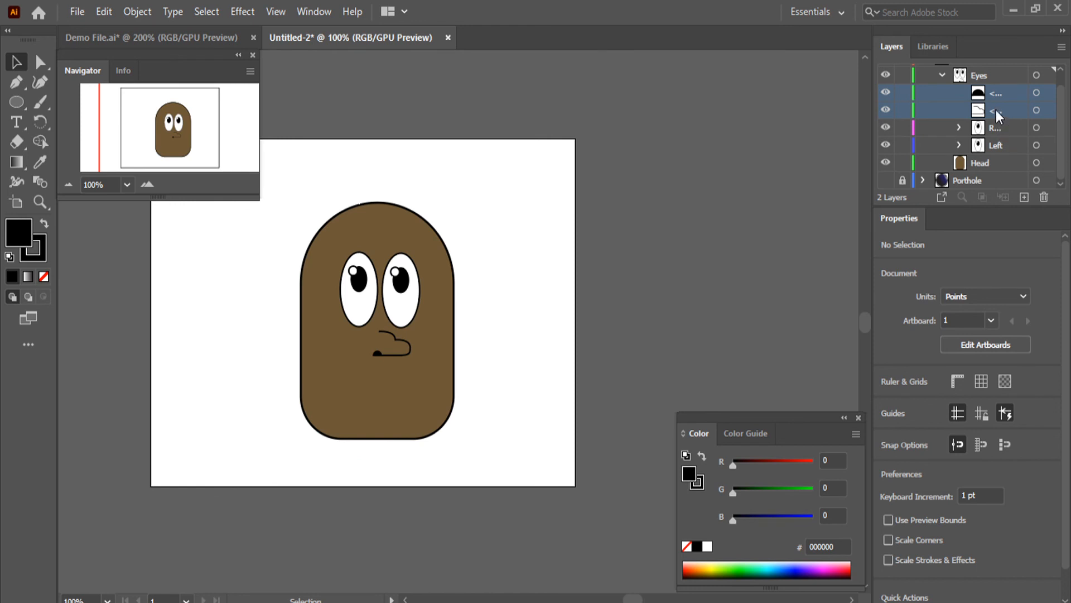
drag(995, 109, 999, 160)
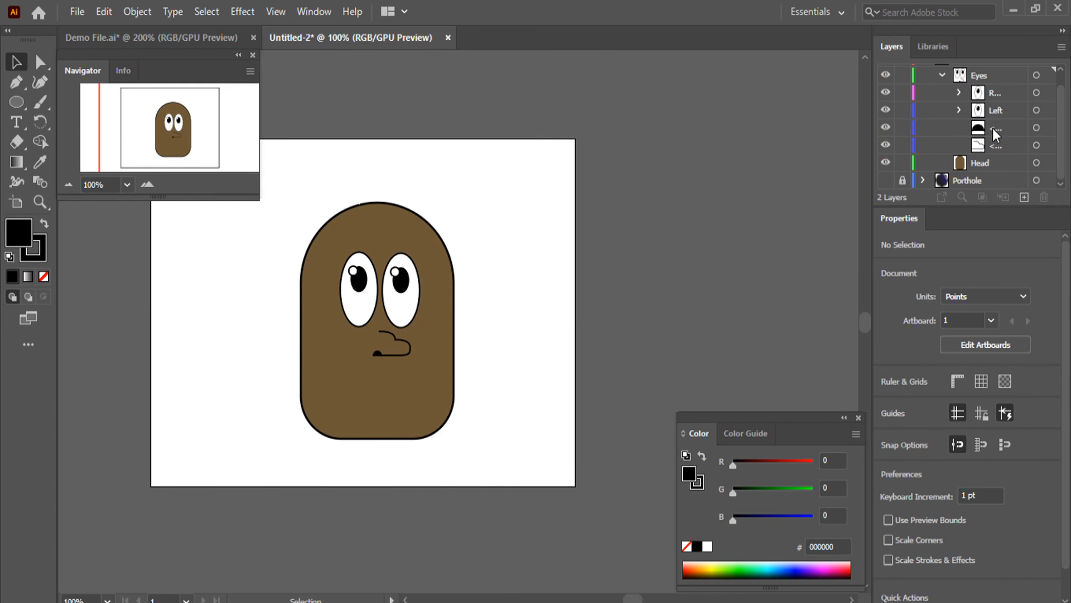
Move the two nose paths out of Eyes directly into the Astronaut layer, and reorder the collapsed Eyes layer above them
scroll(991, 135, up, 1)
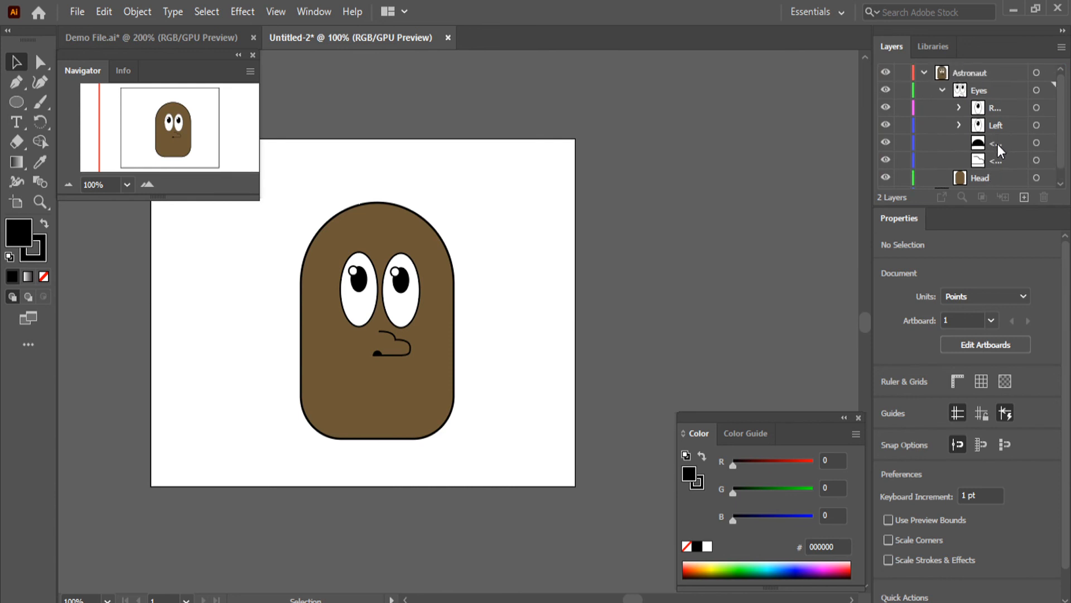
click(997, 143)
shift+click(993, 156)
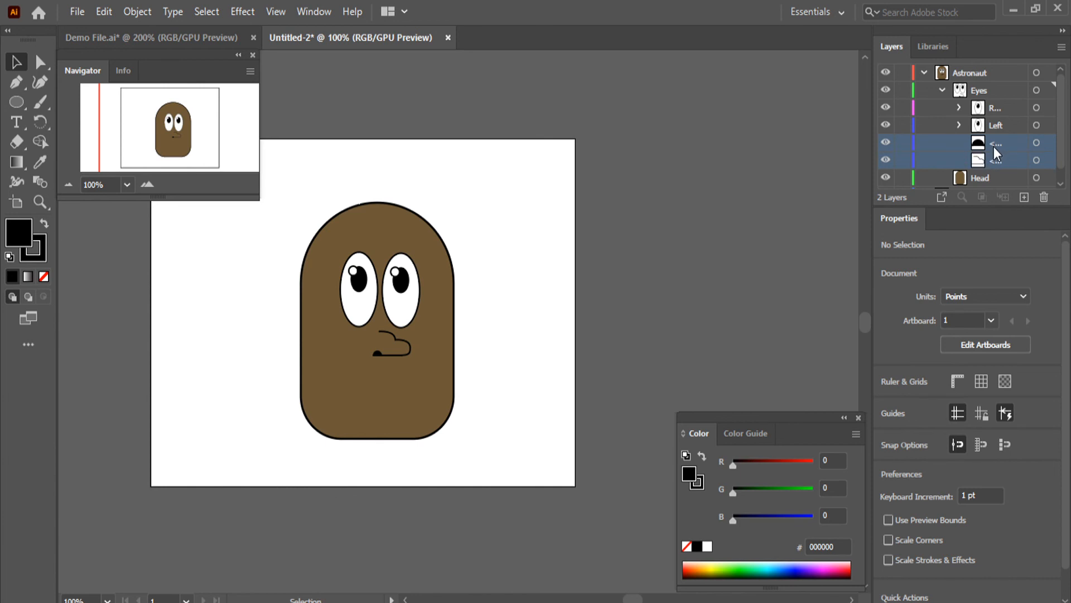
drag(993, 146, 958, 89)
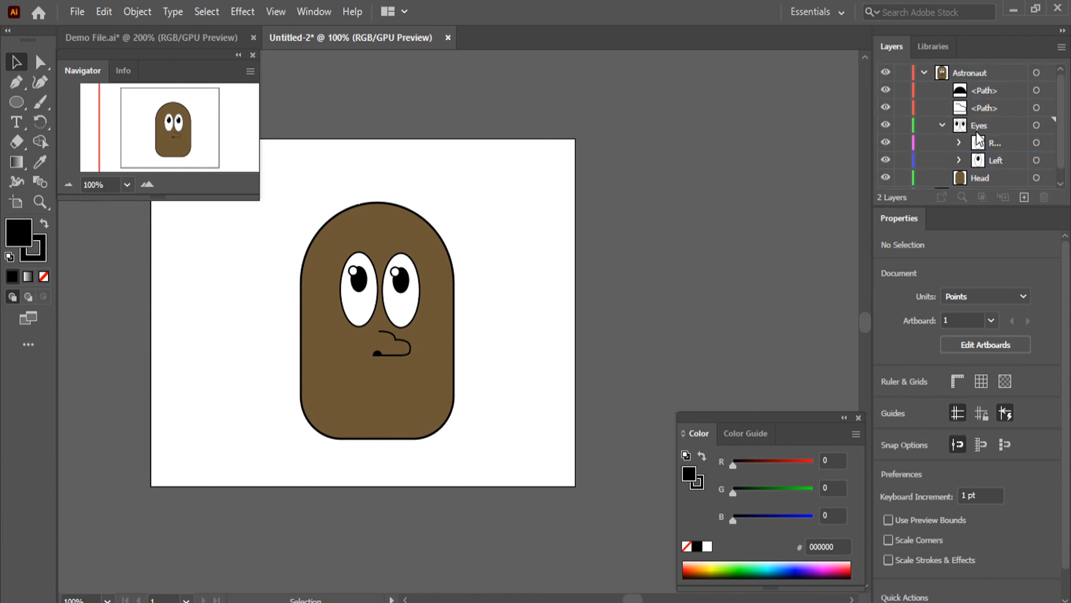
scroll(982, 126, down, 1)
scroll(982, 126, up, 1)
click(942, 125)
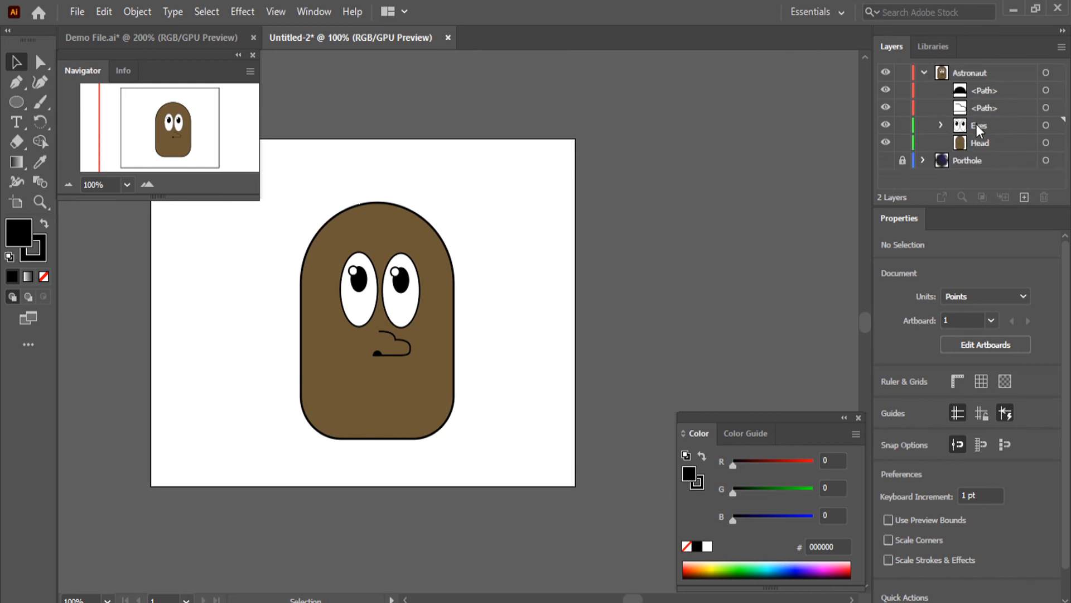
drag(976, 124, 975, 84)
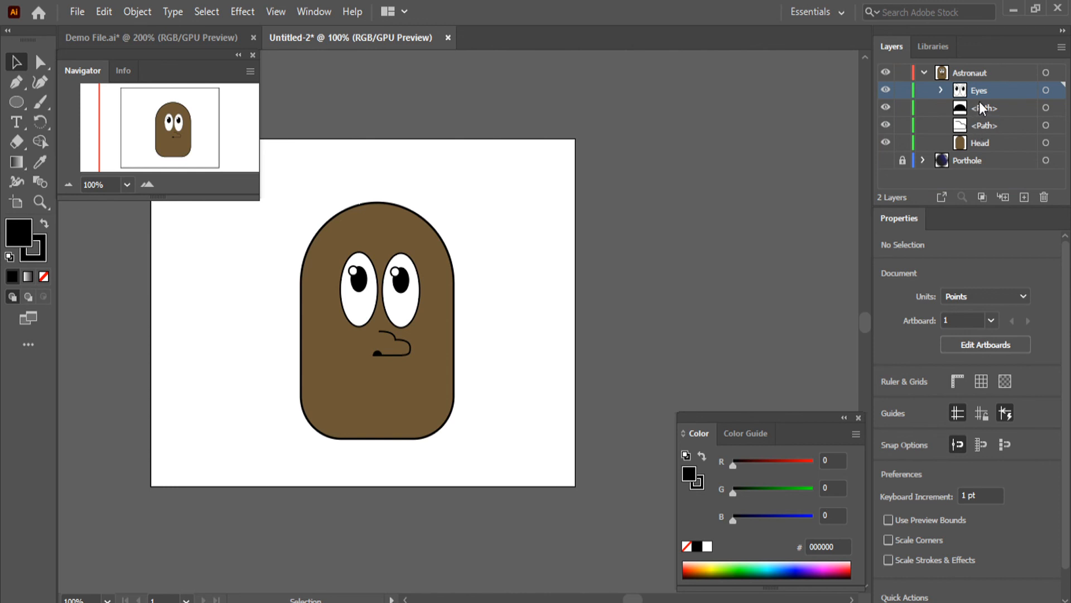
Create a sublayer named Nose inside the Astronaut layer
click(960, 72)
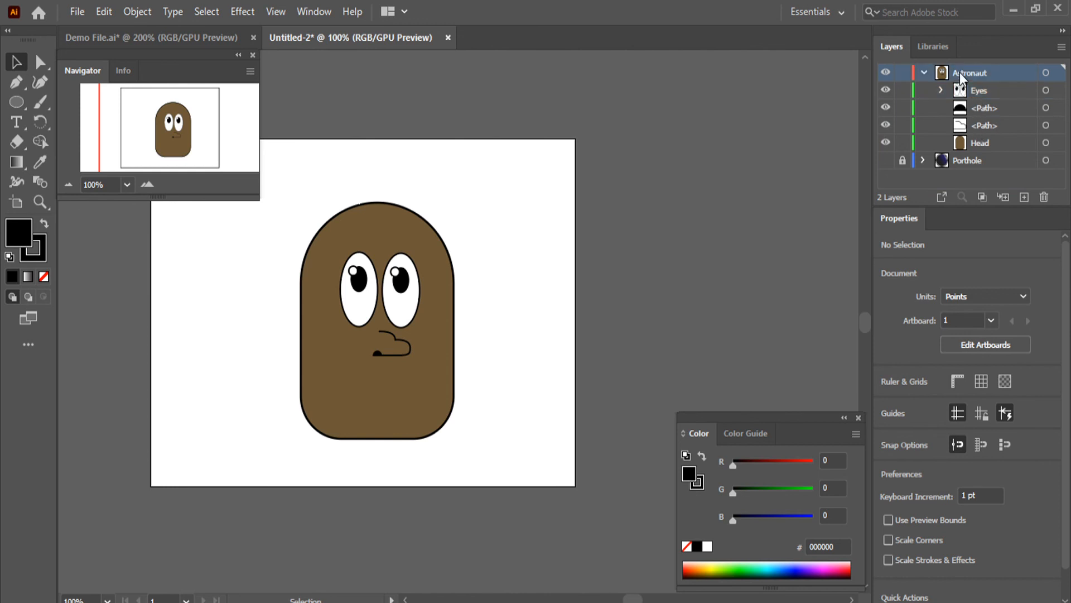
click(1003, 197)
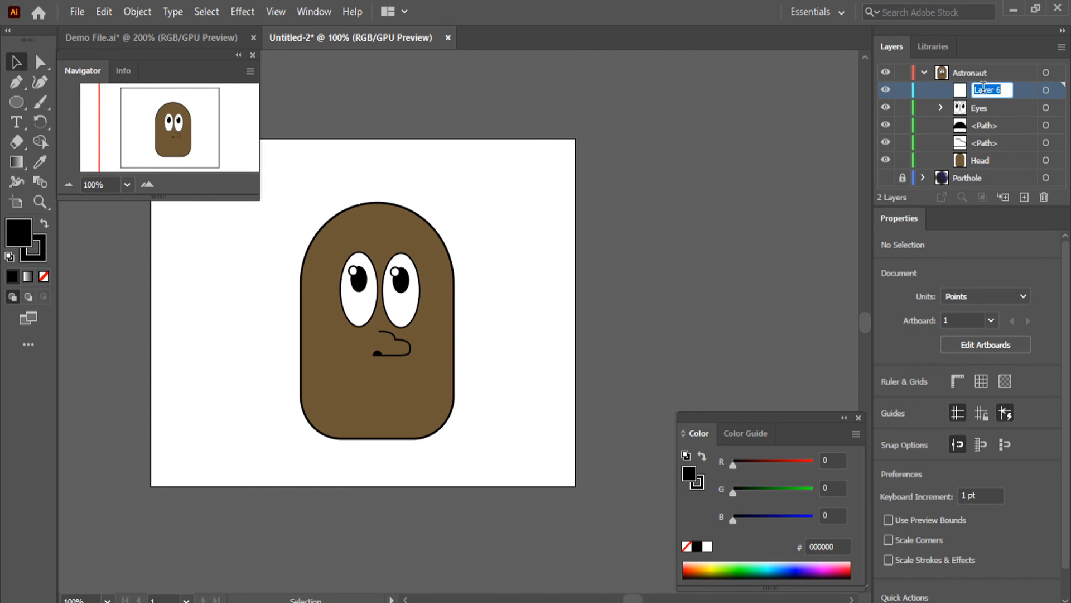
text(Nose)
Move the nostril and nose outline paths into the Nose layer and place Nose between Eyes and Head
click(986, 126)
shift+click(986, 146)
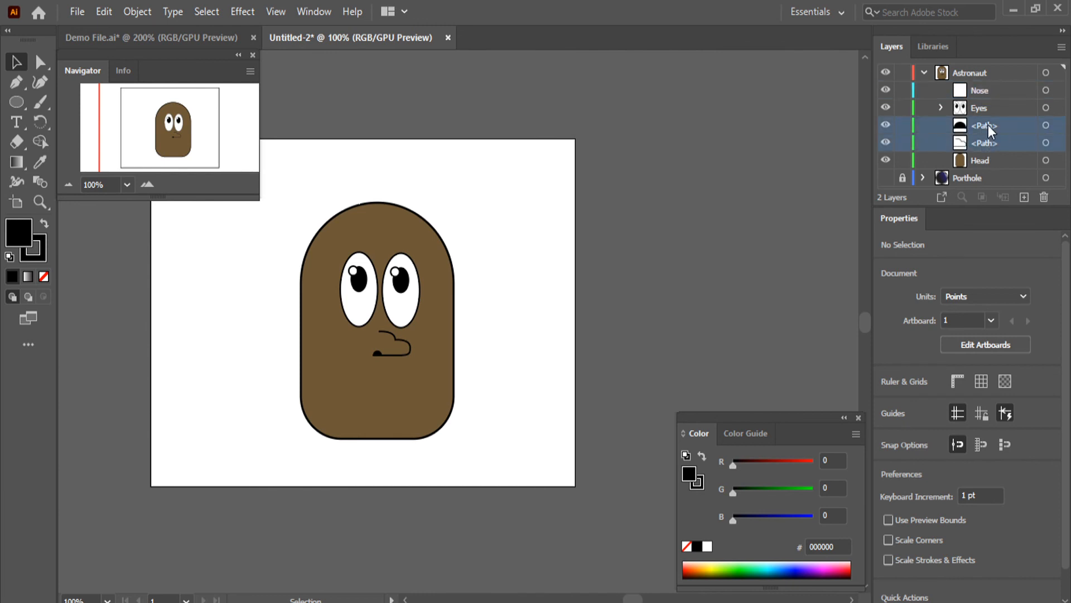
drag(986, 125, 979, 83)
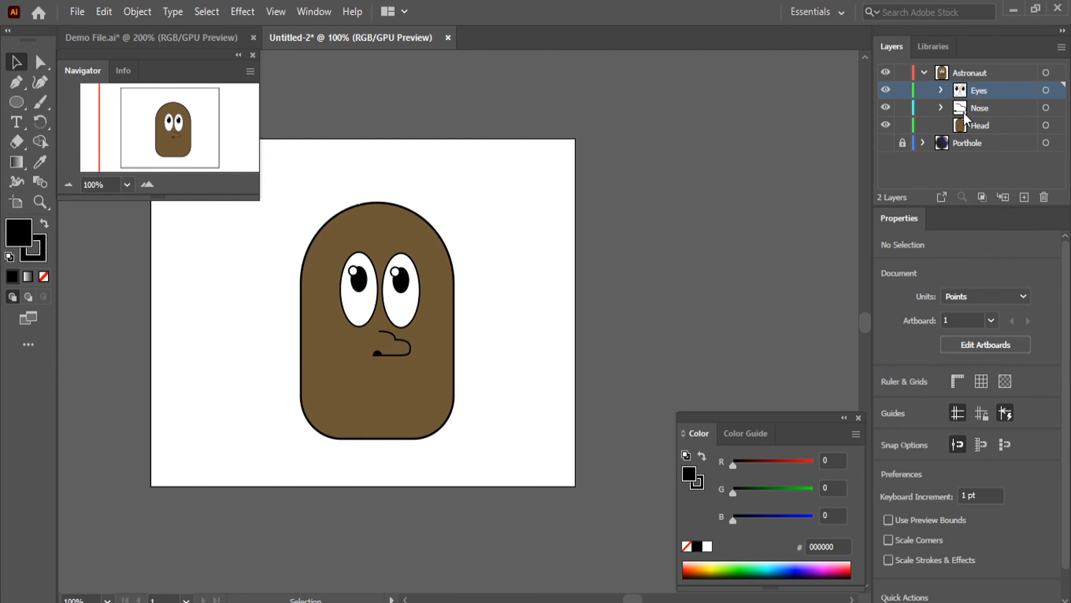
click(941, 107)
click(941, 107)
After checking the mouth in Demo File.ai, draw a black circle about 165 pt across to the left of the head in Untitled-2
click(13, 99)
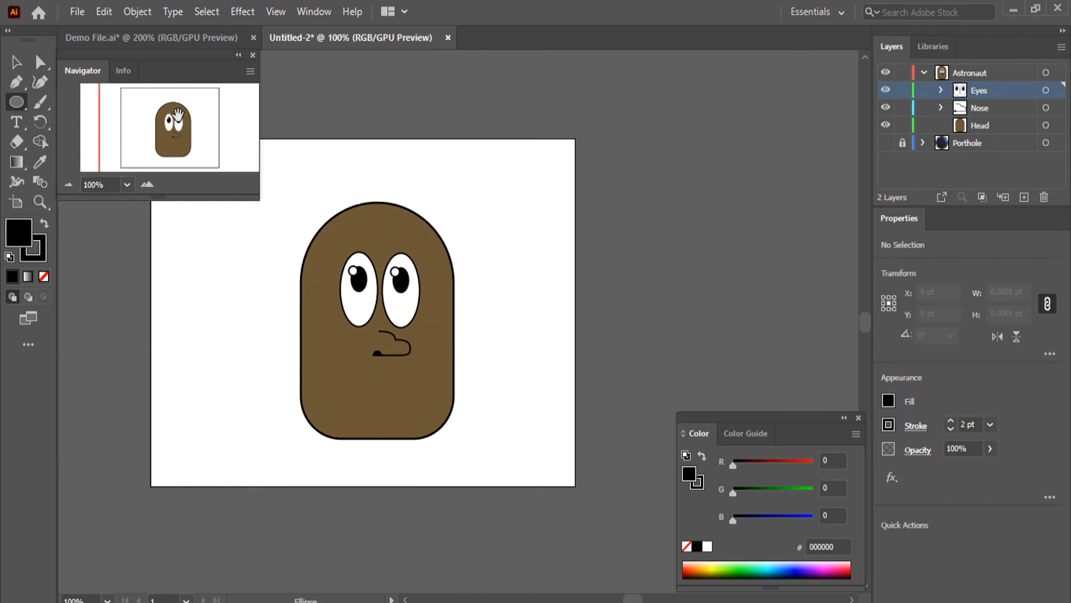
click(162, 39)
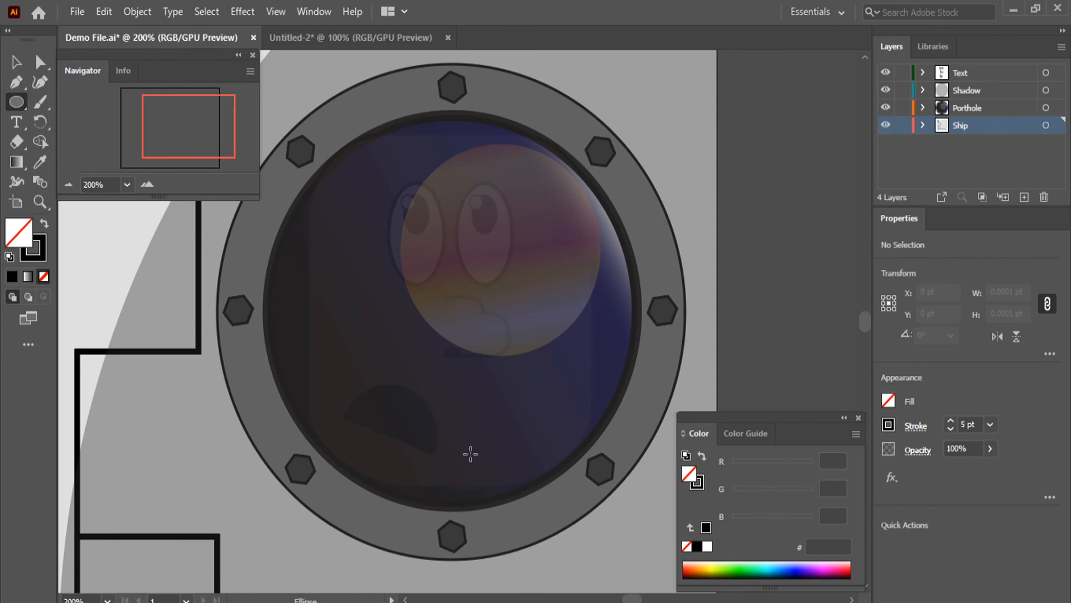
click(344, 40)
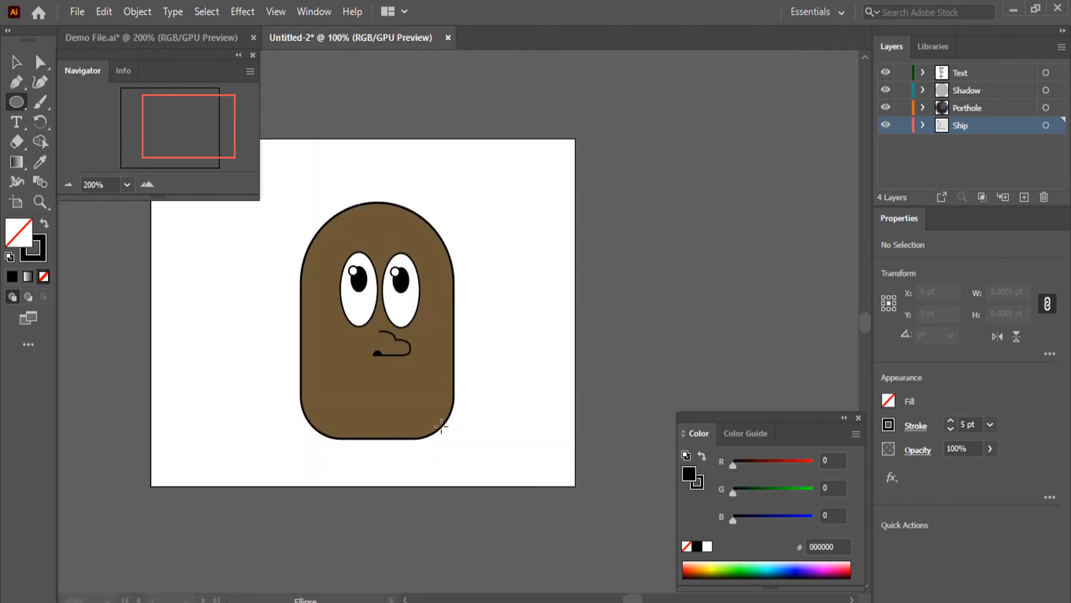
drag(185, 299, 260, 393)
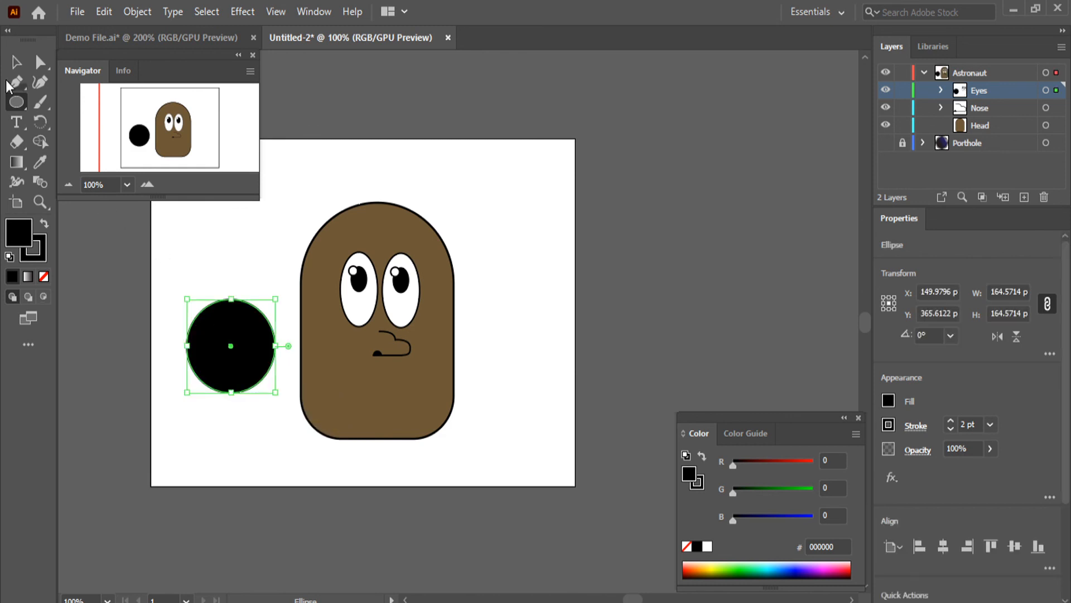
Cut the large circle to its upper half, then shrink it, rotate it to about 337° and place it on the head's lower left as the mouth
click(39, 62)
click(233, 392)
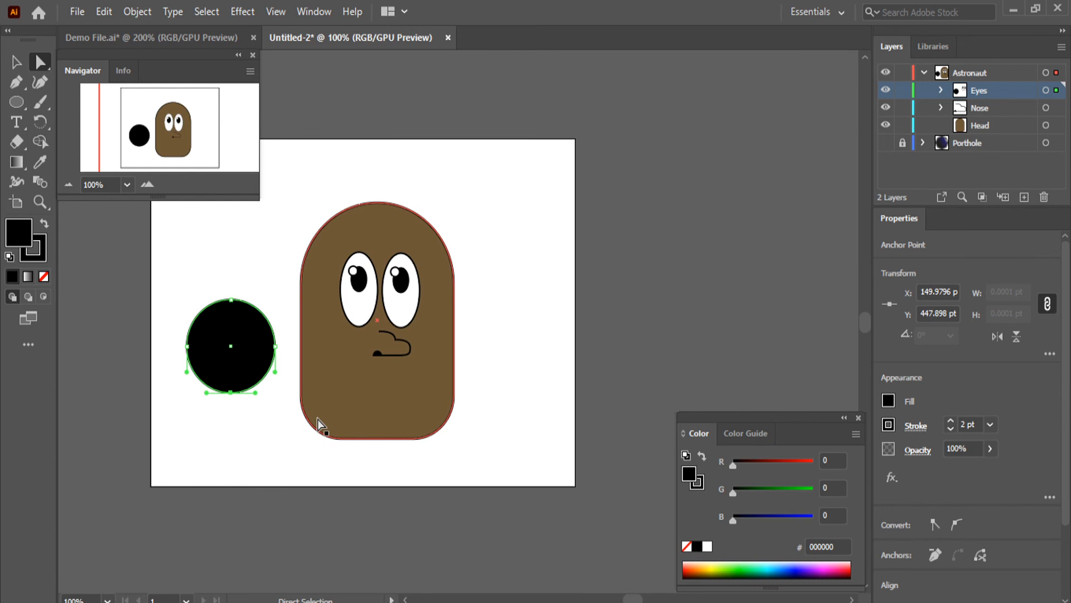
key(Delete)
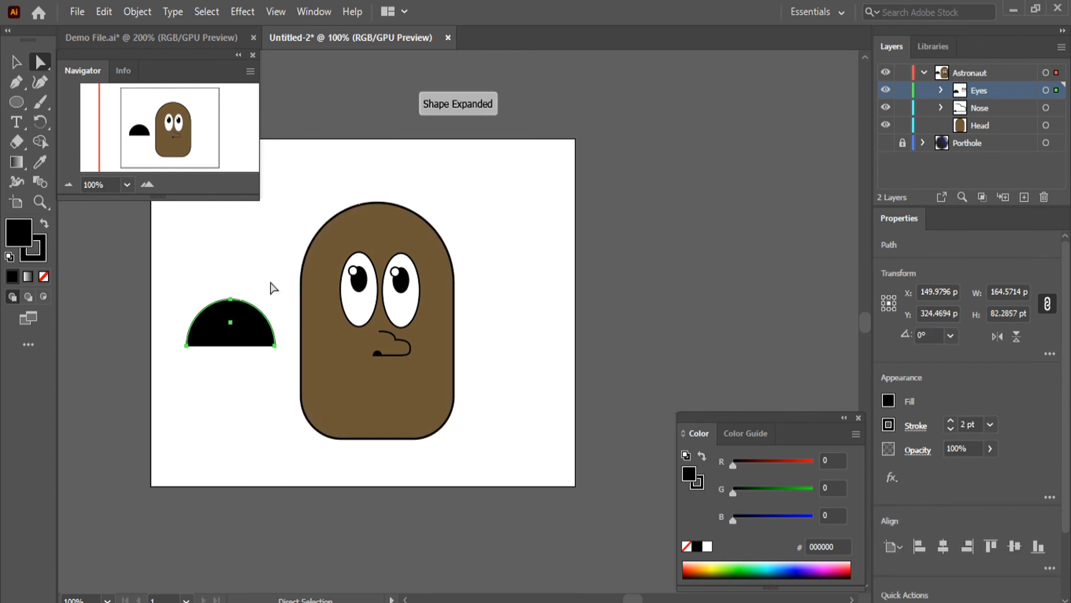
click(16, 61)
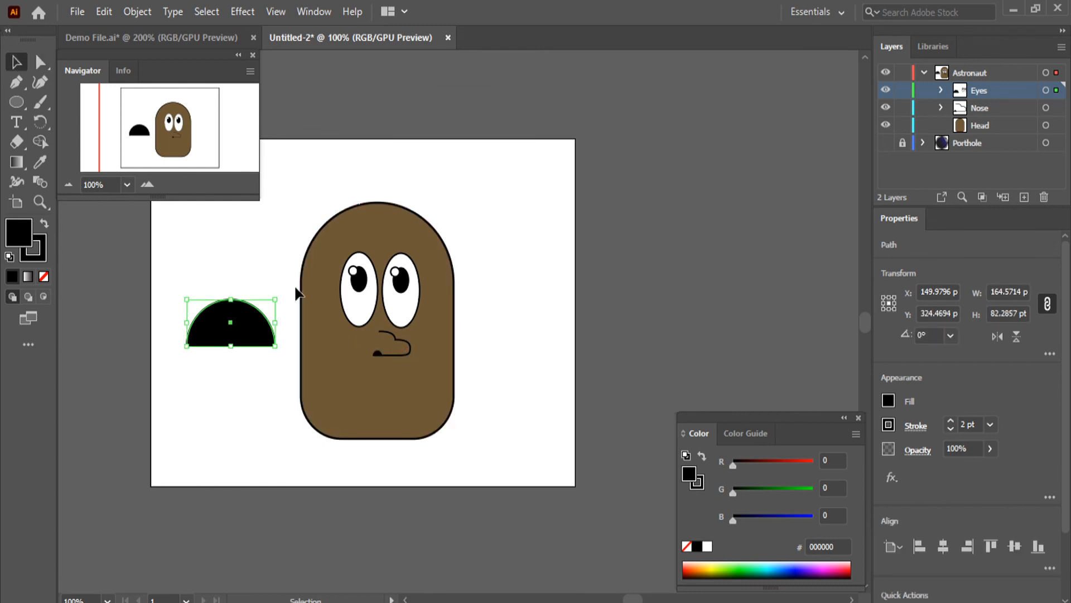
drag(281, 290, 364, 402)
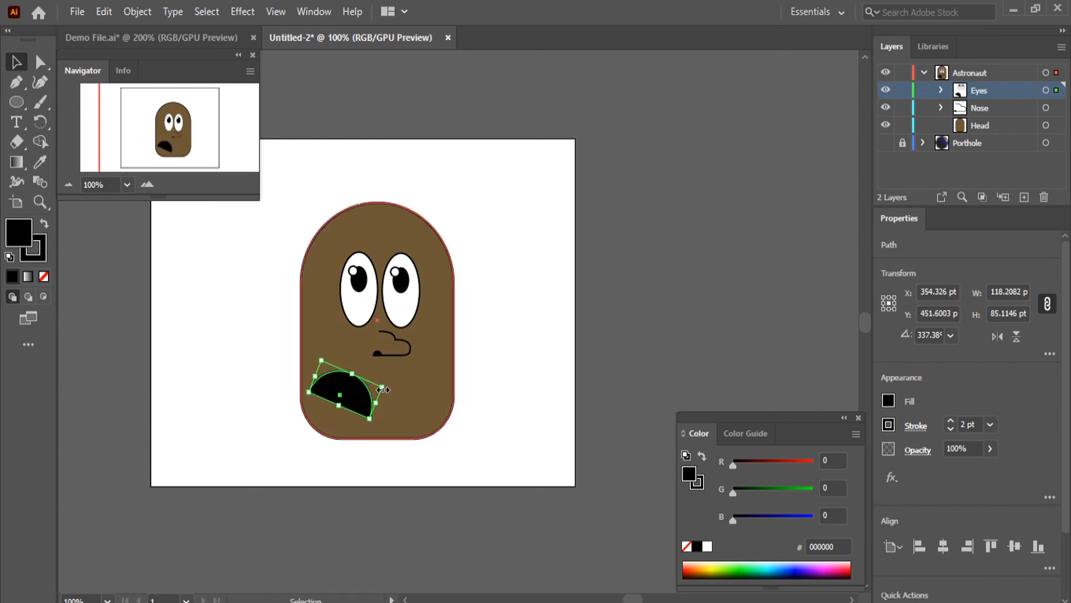
Nudge the black half-circle mouth slightly to the right on the lower part of the head
click(554, 352)
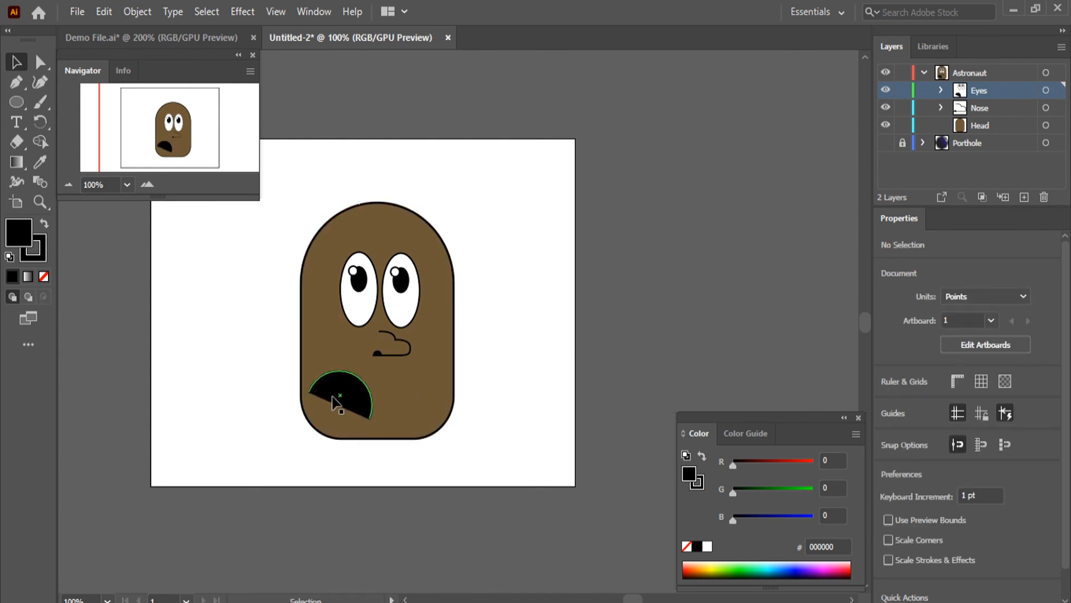
click(349, 398)
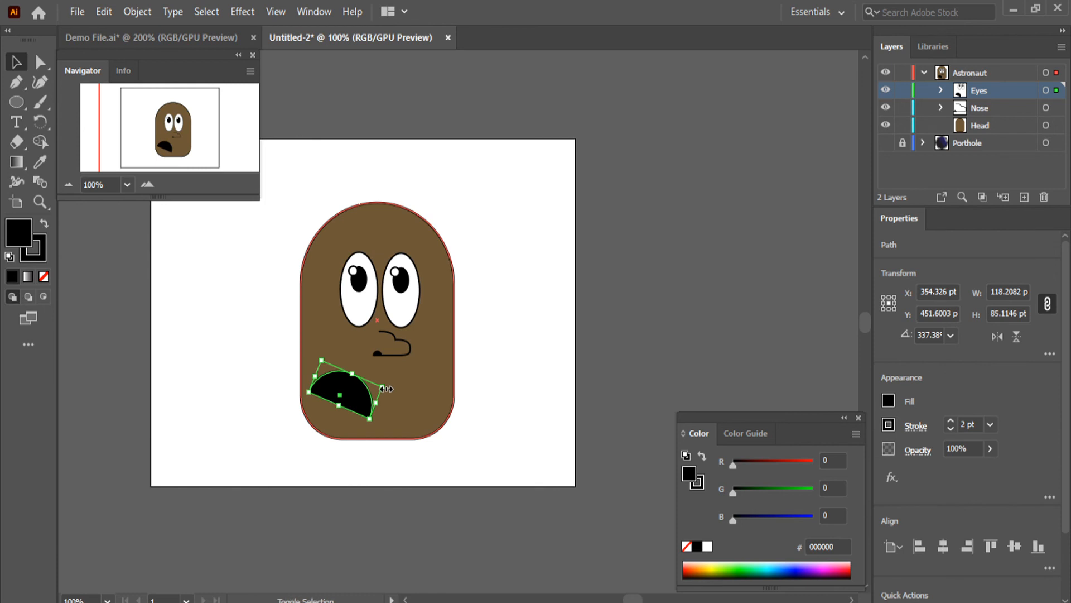
drag(385, 388, 360, 394)
click(686, 294)
click(628, 259)
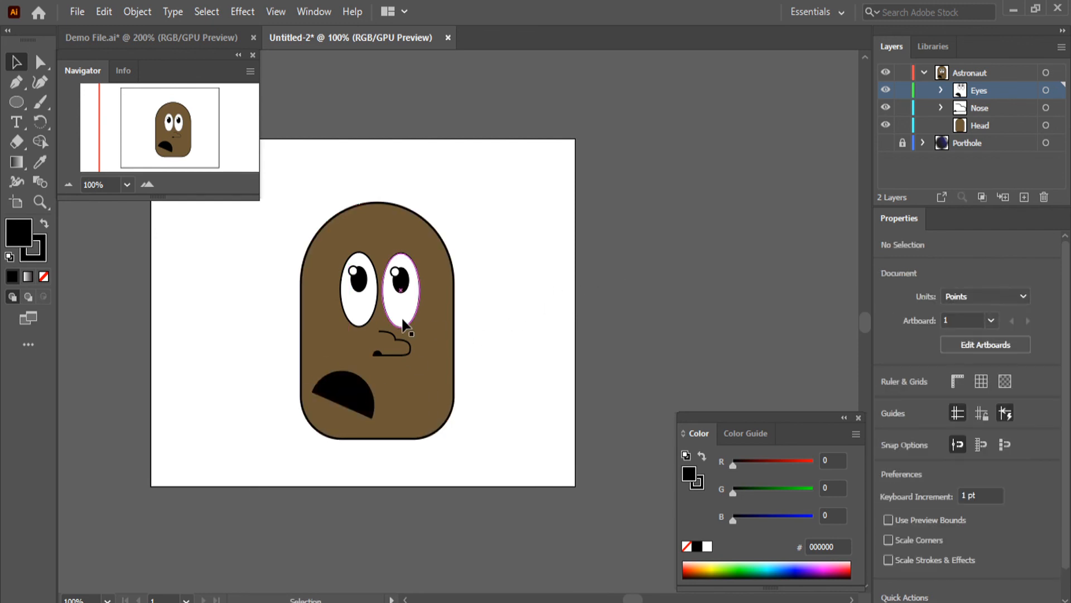
scroll(405, 323, down, 1)
scroll(405, 324, up, 2)
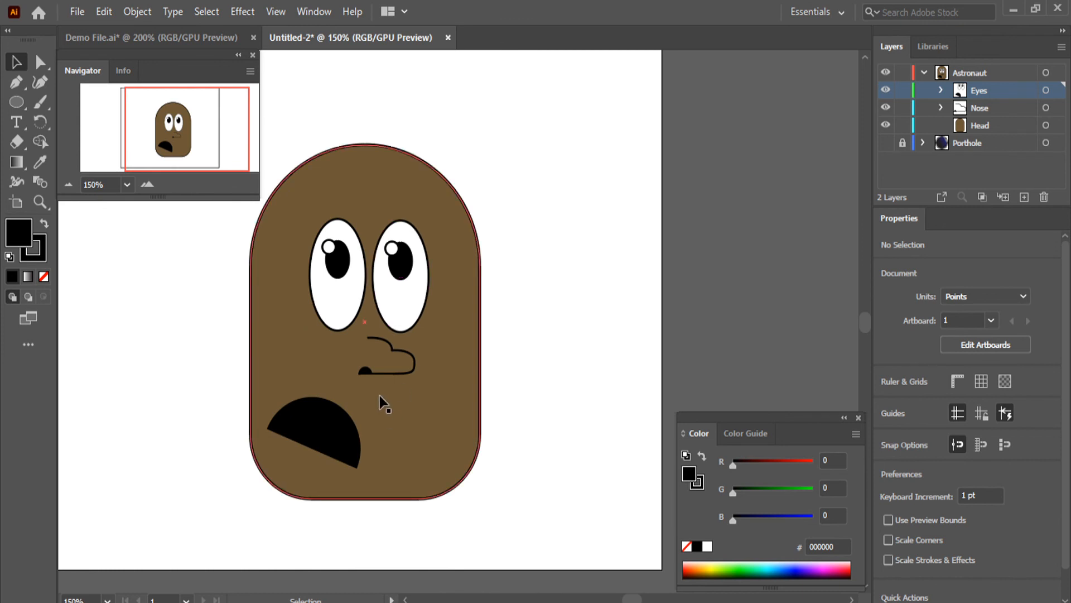
scroll(392, 329, down, 1)
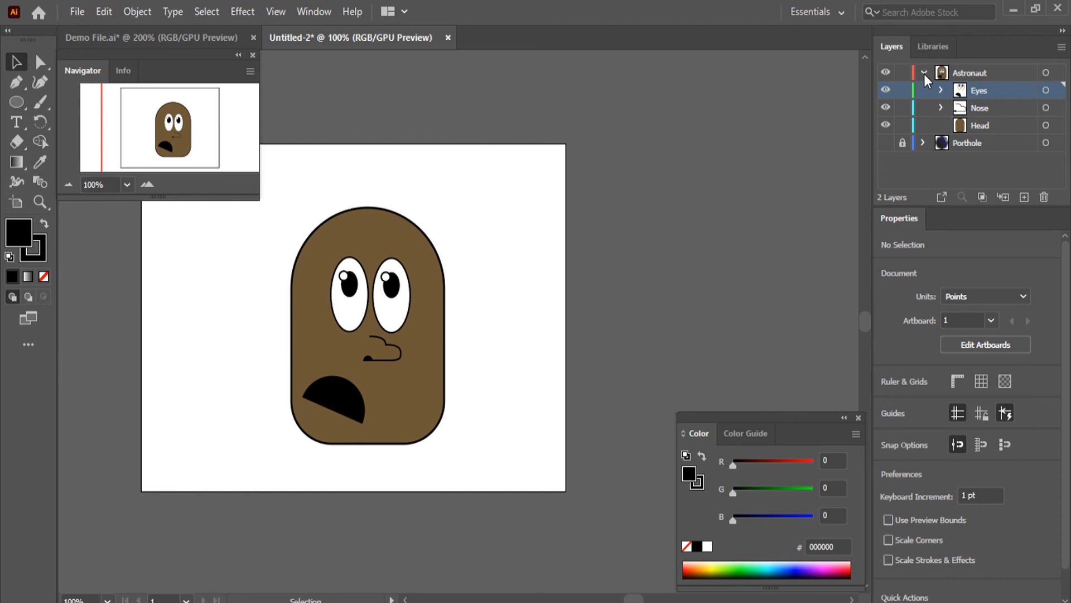
Collapse and lock the Astronaut layer, show the Porthole layer and place Porthole above Astronaut
click(924, 73)
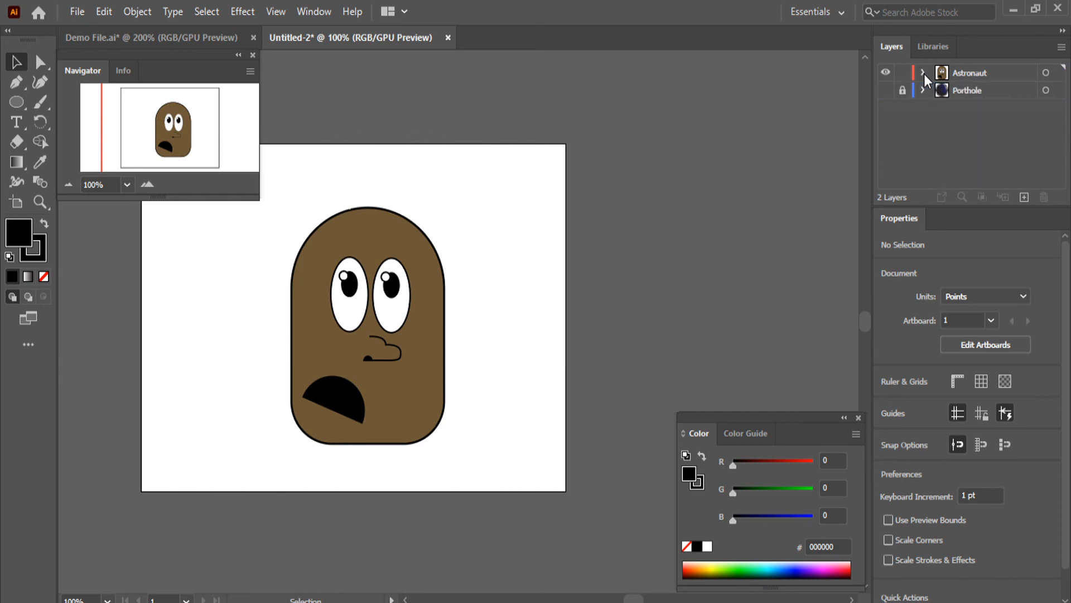
click(885, 90)
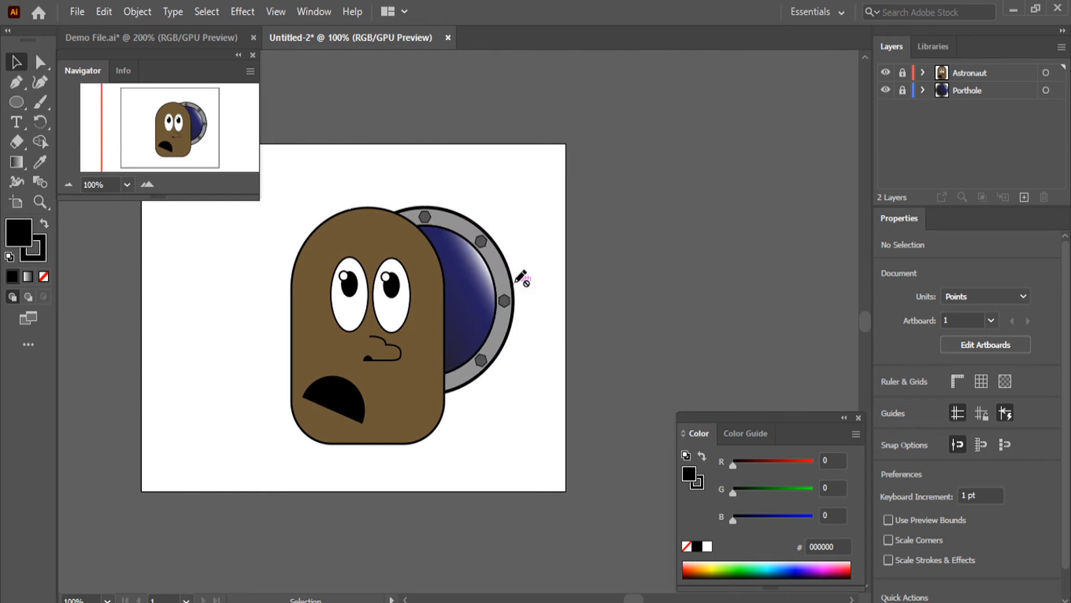
mouse_move(960, 92)
mouse_down()
mouse_move(983, 91)
mouse_move(986, 70)
mouse_up()
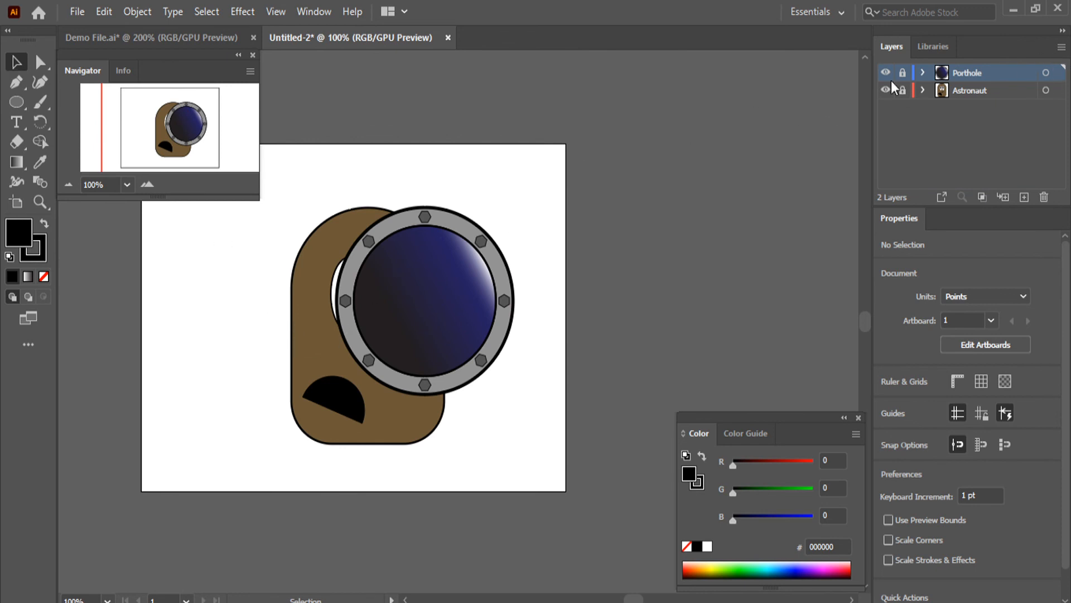
Unlock both layers and move all of the Porthole artwork right and down to about X 595 pt, Y 306 pt
drag(902, 73, 907, 109)
click(1053, 73)
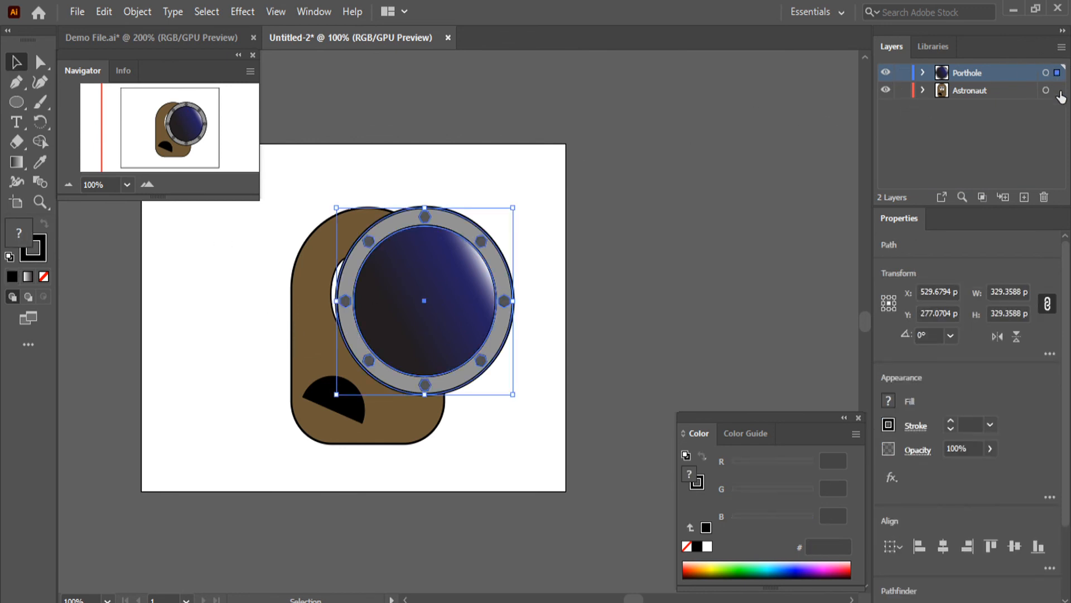
drag(448, 314, 484, 329)
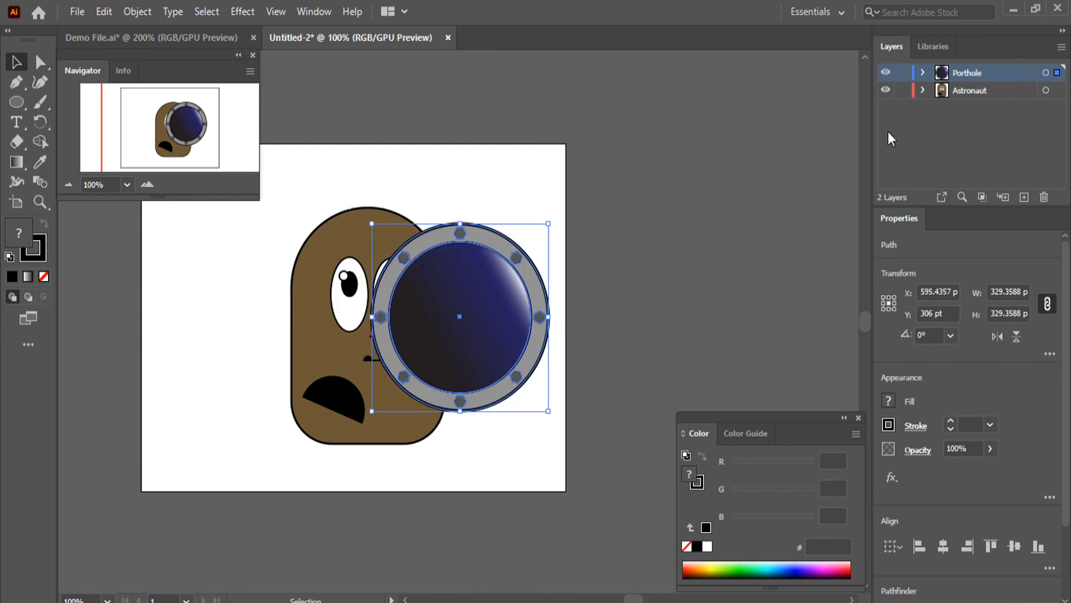
Select all artwork in the Astronaut layer and move it left until it stands clear of the porthole
click(1057, 90)
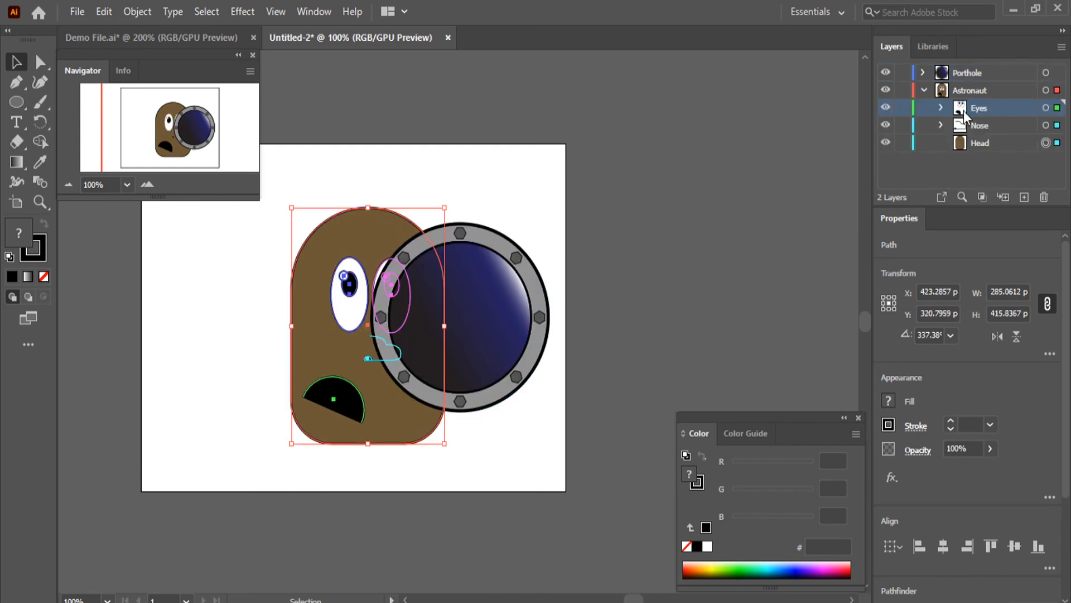
click(924, 90)
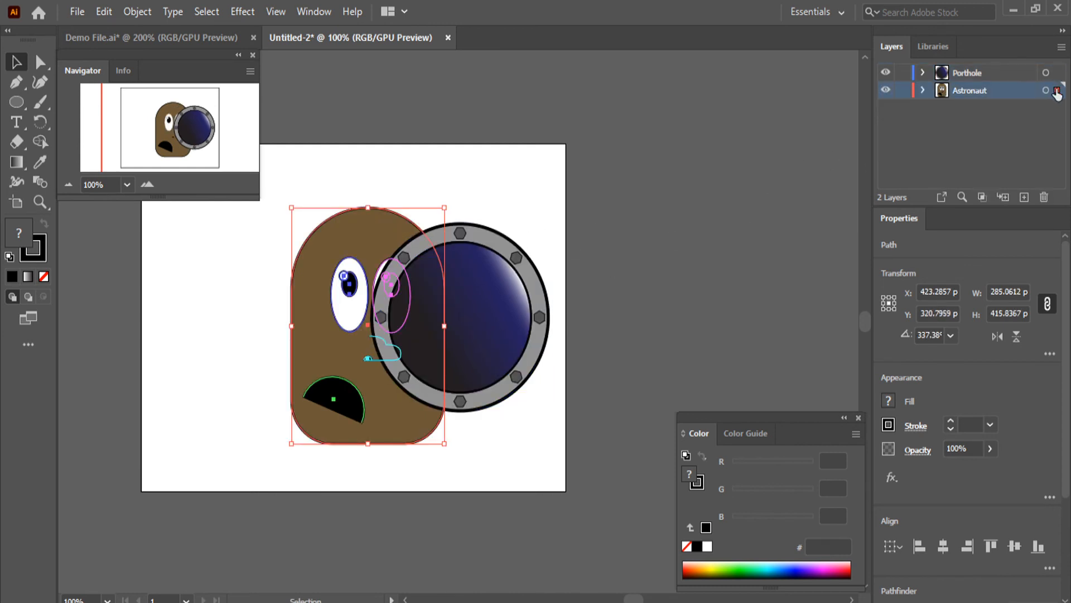
drag(393, 420, 291, 420)
click(664, 246)
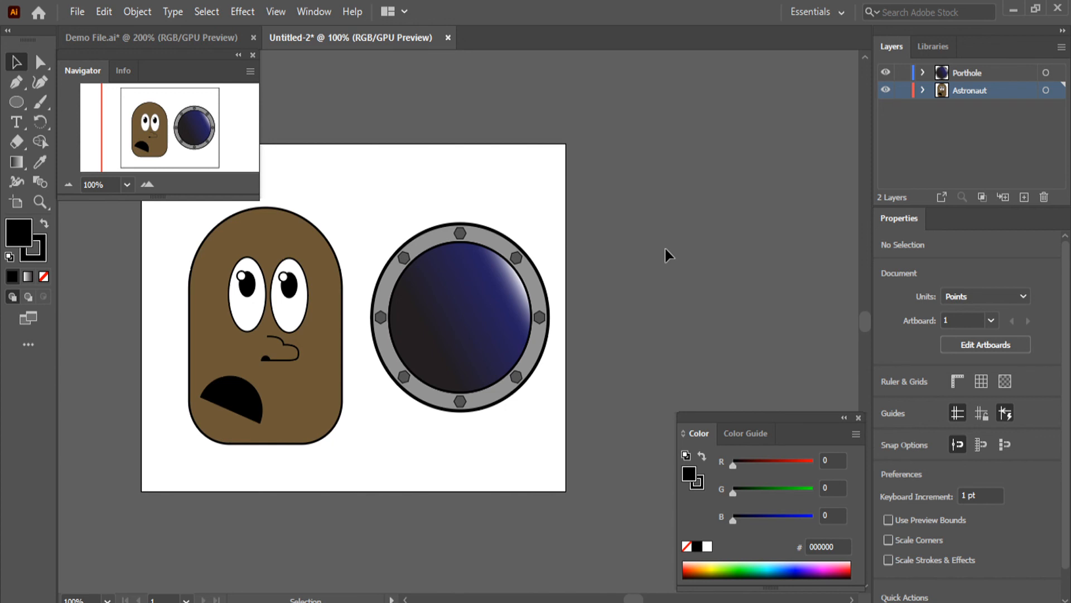
Switch to Demo File.ai to examine how the astronaut sits inside the porthole
key(ctrl+Tab)
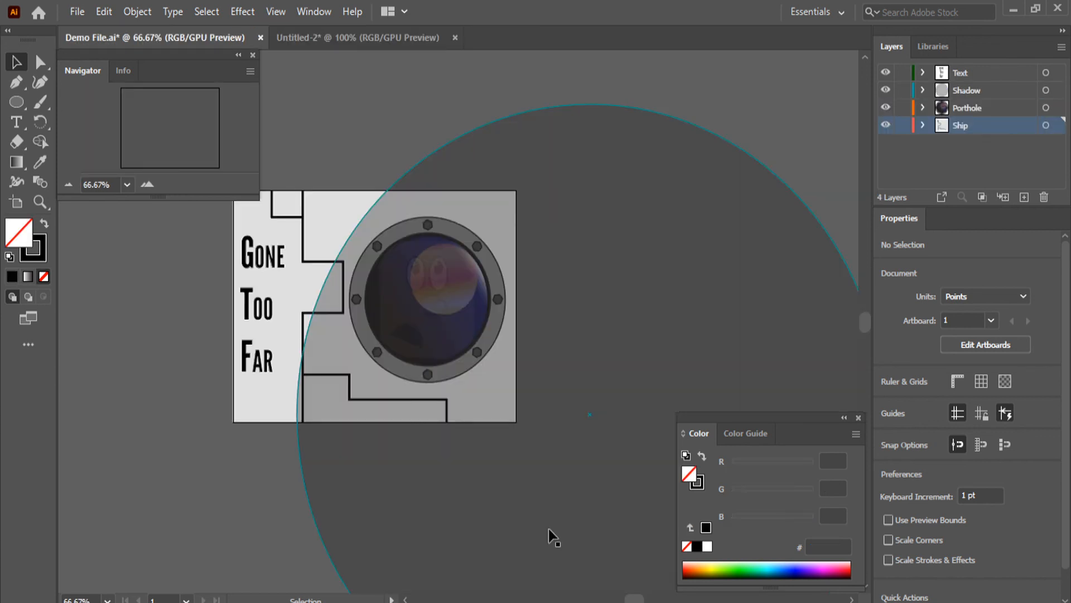